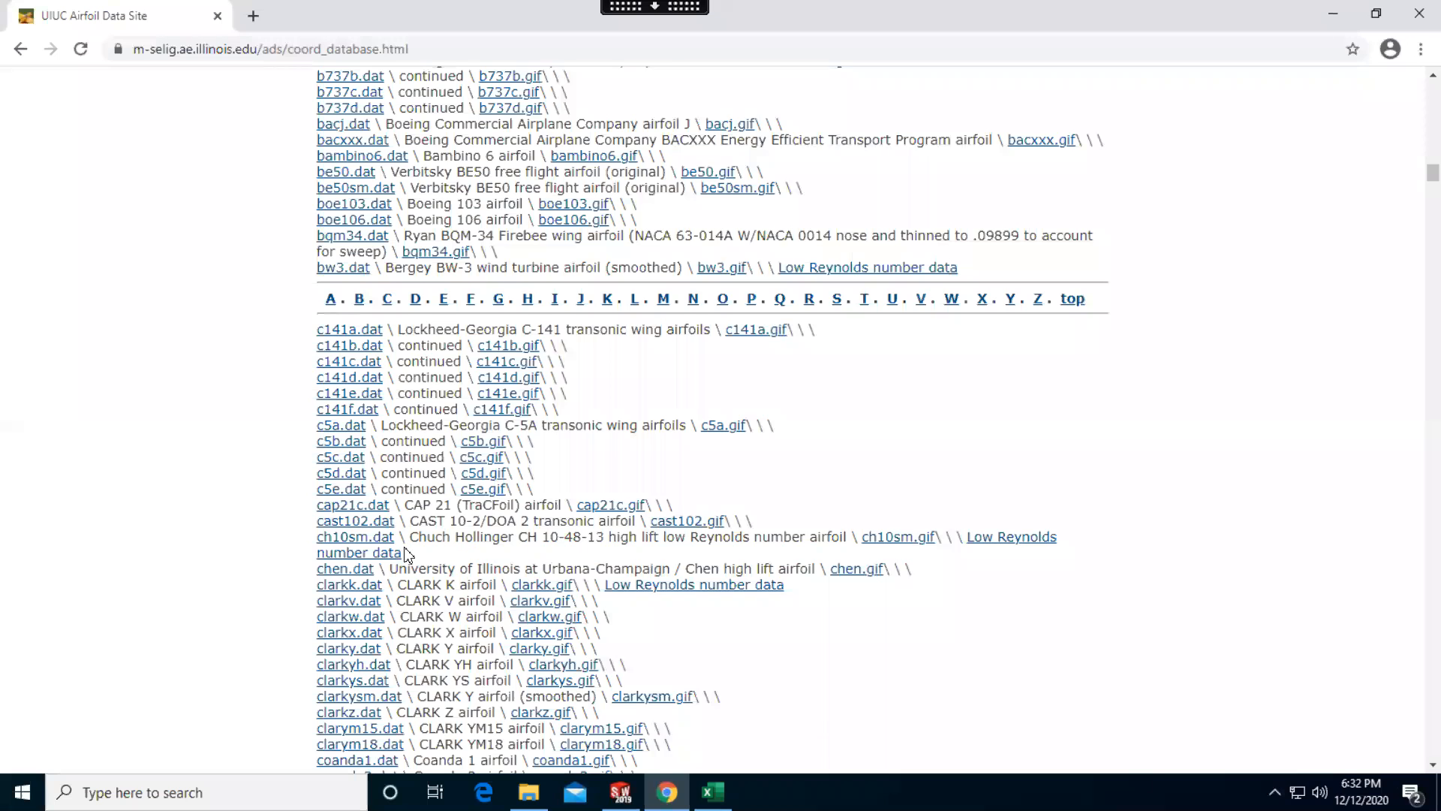
Save the CLARK YS airfoil file clarkys.dat as clarkys.txt in Downloads, and open it briefly to look at its coordinates
scroll(406, 554, down, 1)
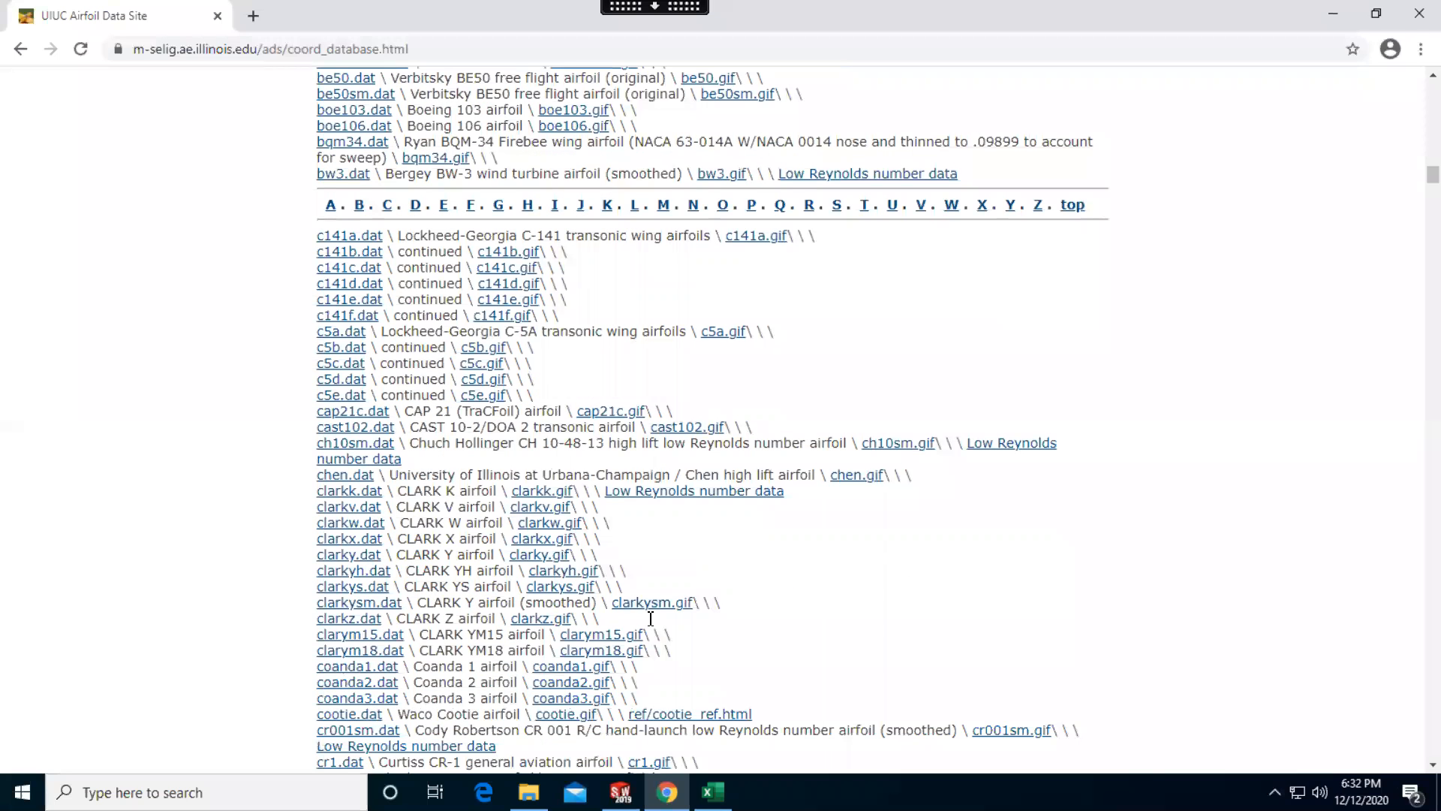
click(373, 593)
right_click(374, 593)
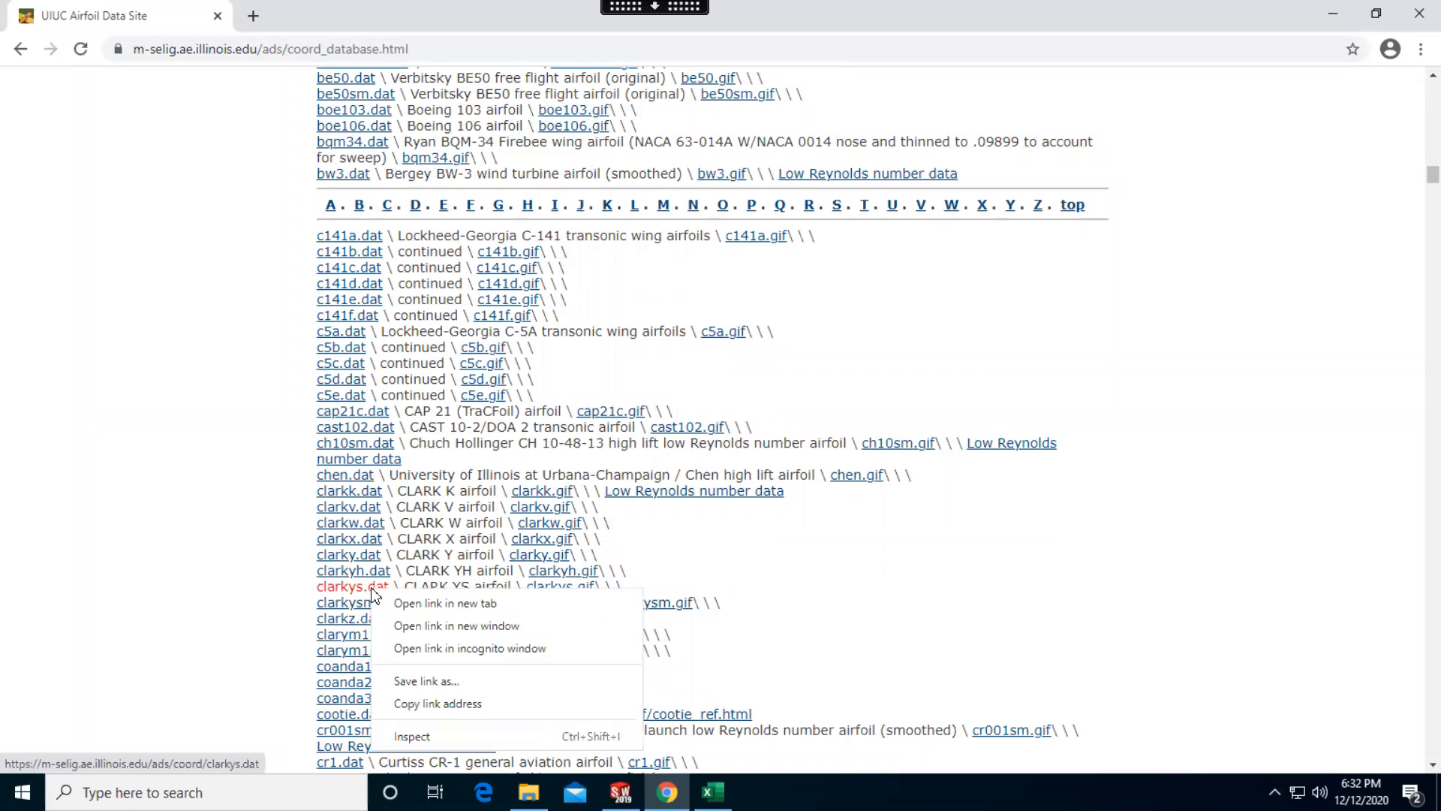
click(469, 675)
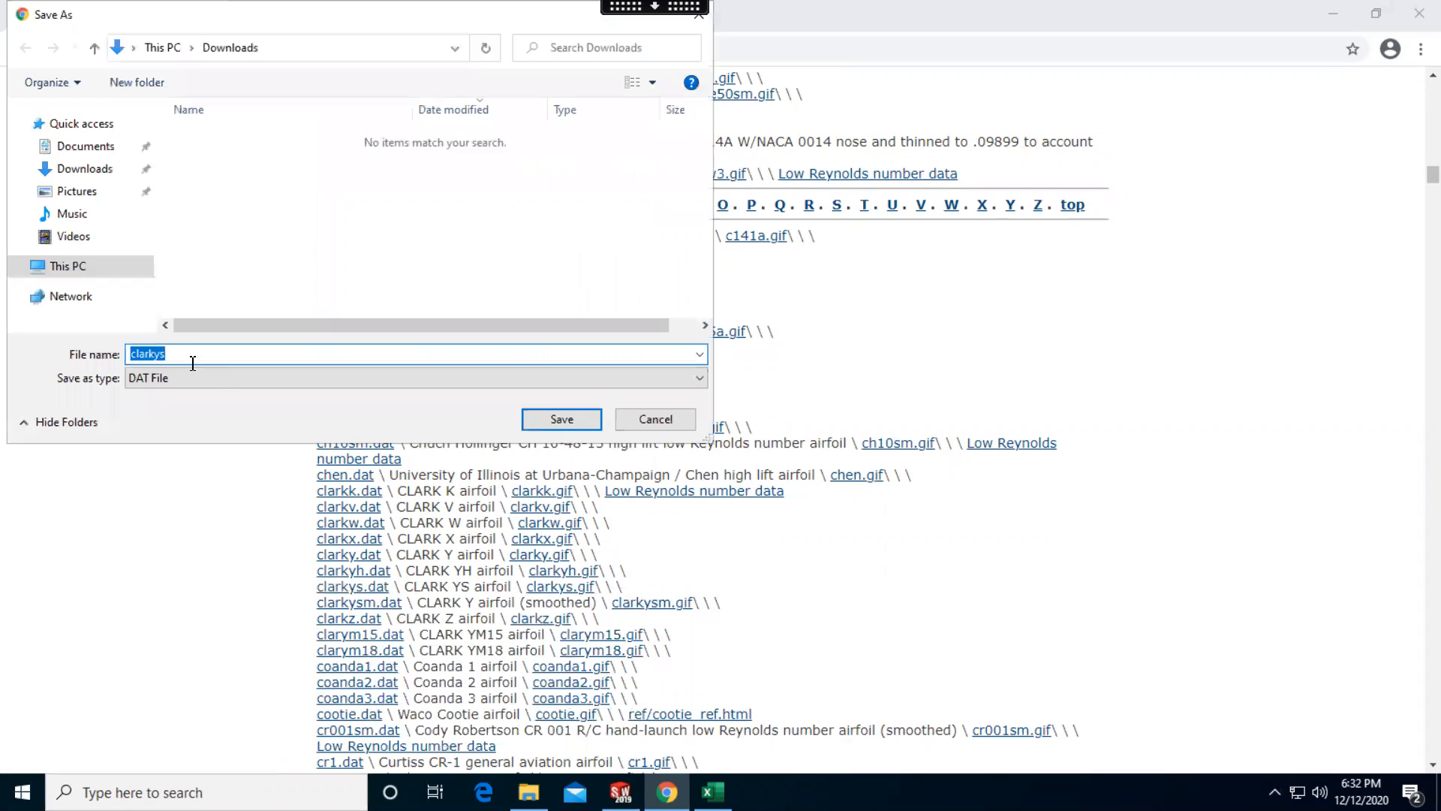
click(187, 379)
click(195, 355)
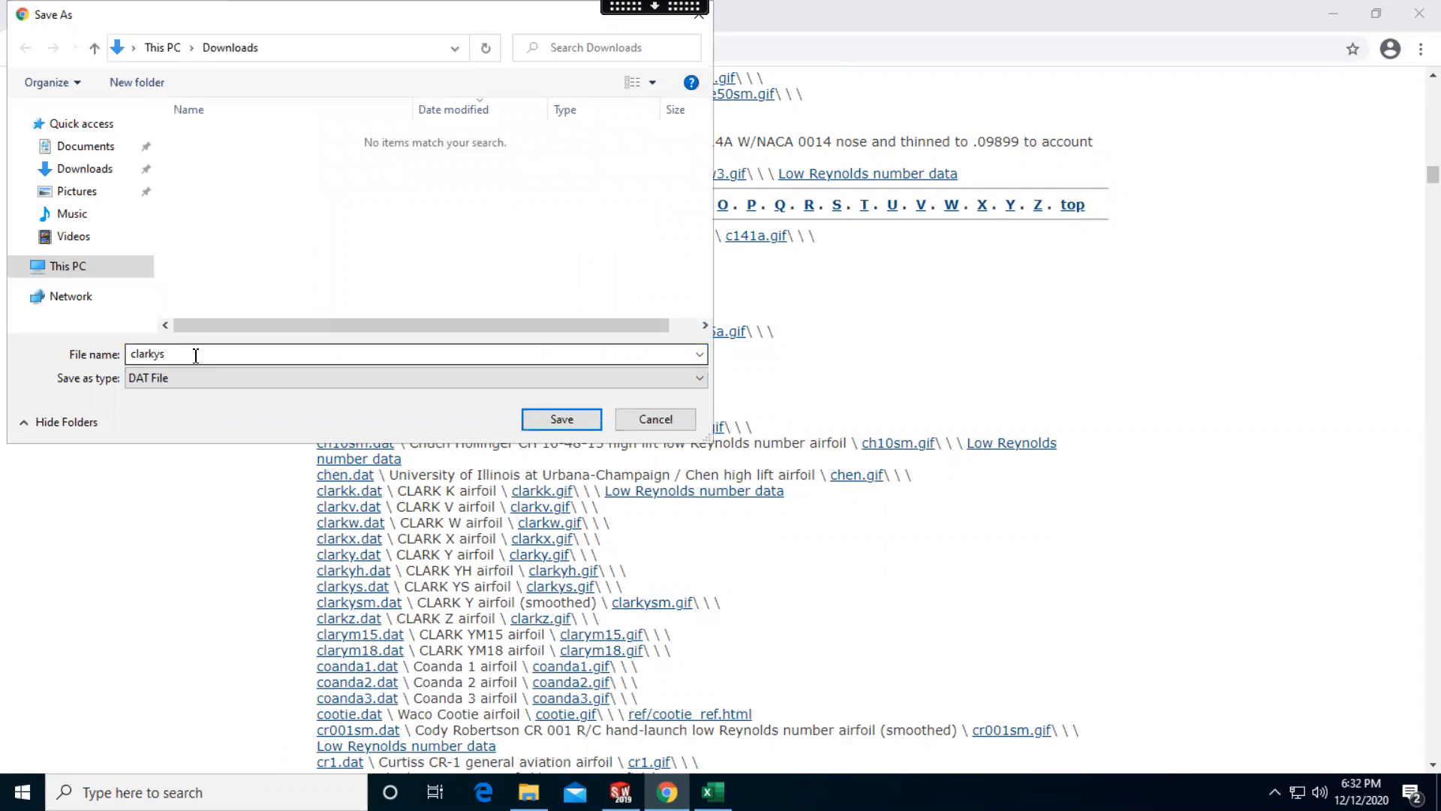
click(193, 354)
click(199, 354)
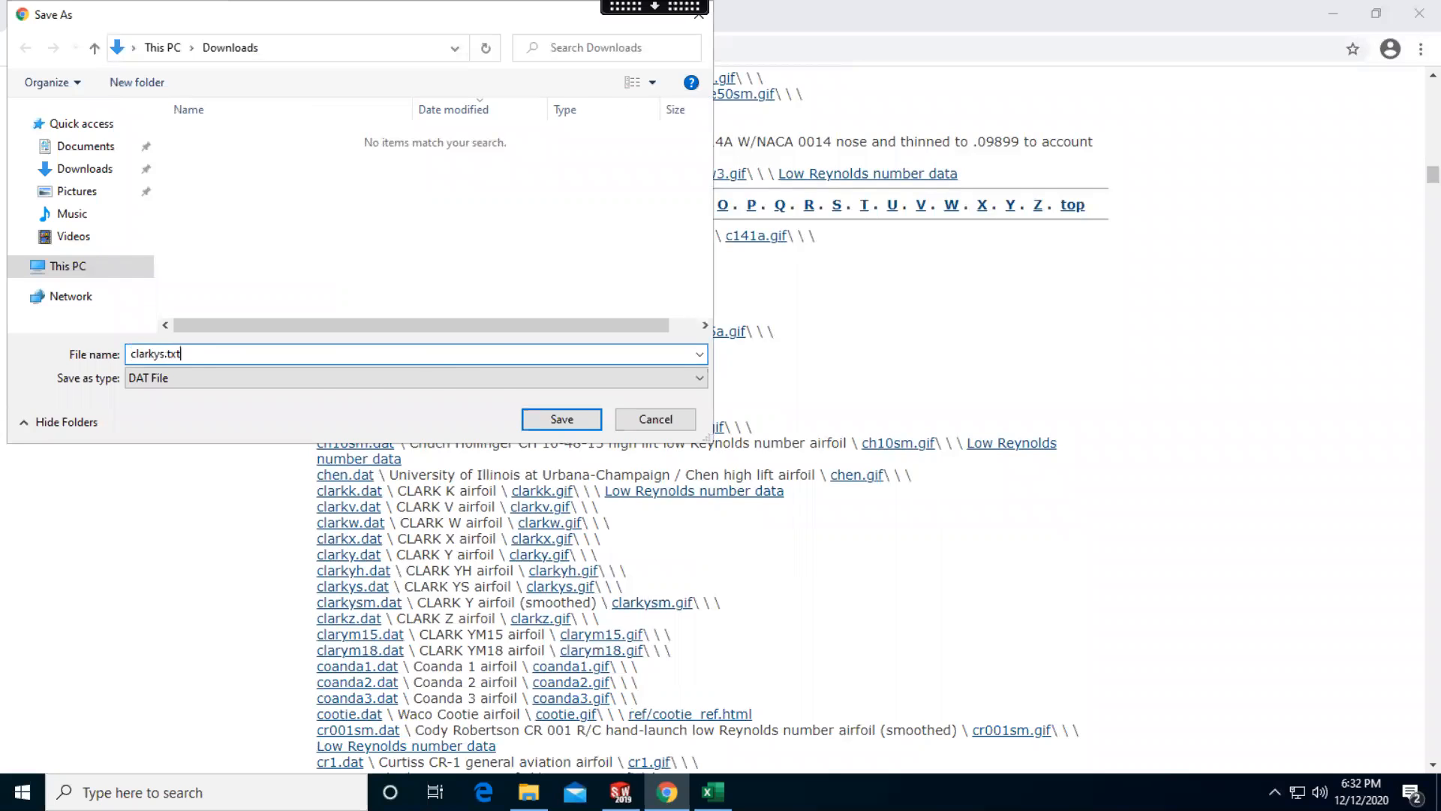
key(Return)
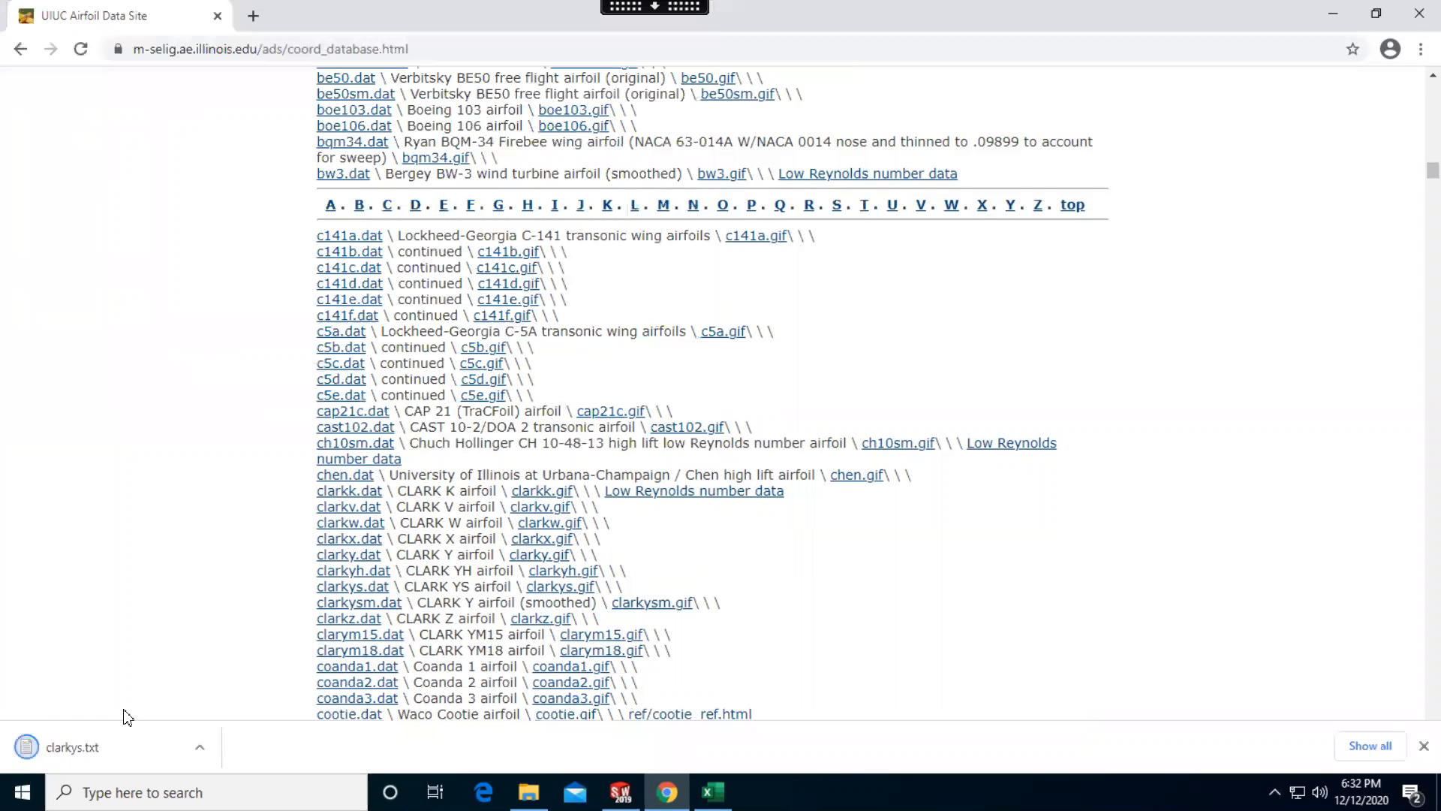
click(112, 753)
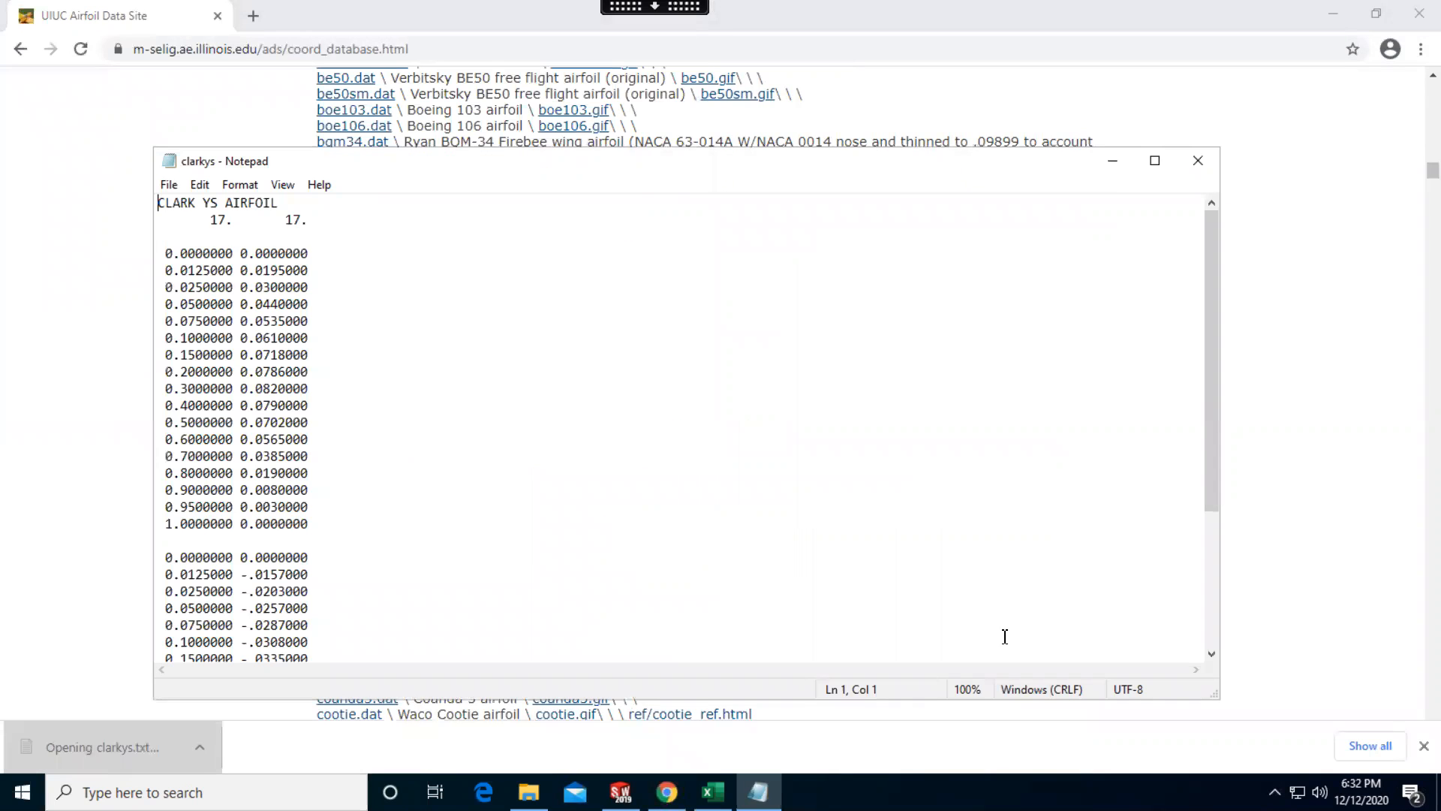
click(1200, 161)
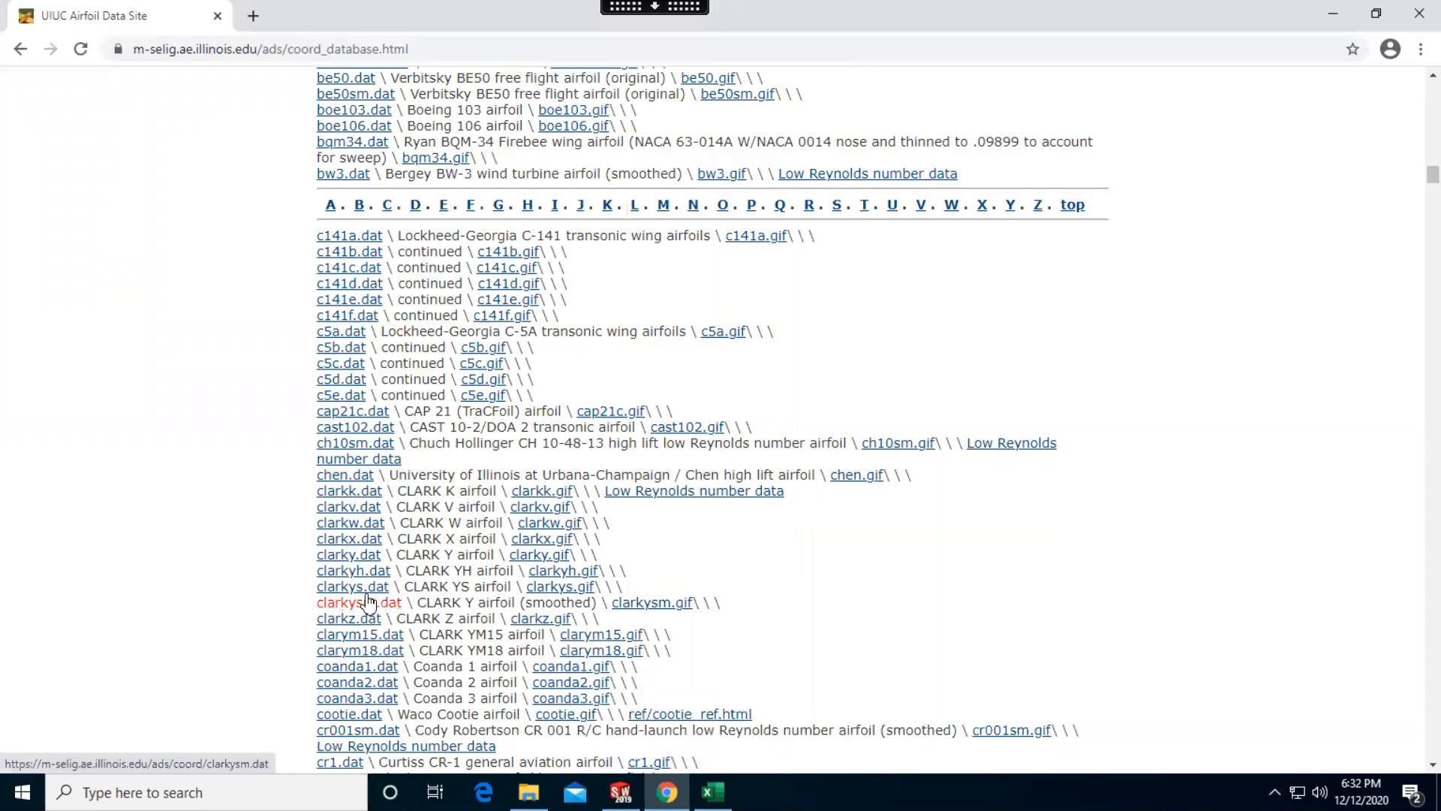
Save the CLARK Y airfoil coordinate file clarky.dat as clarky.txt in Downloads
scroll(415, 588, down, 1)
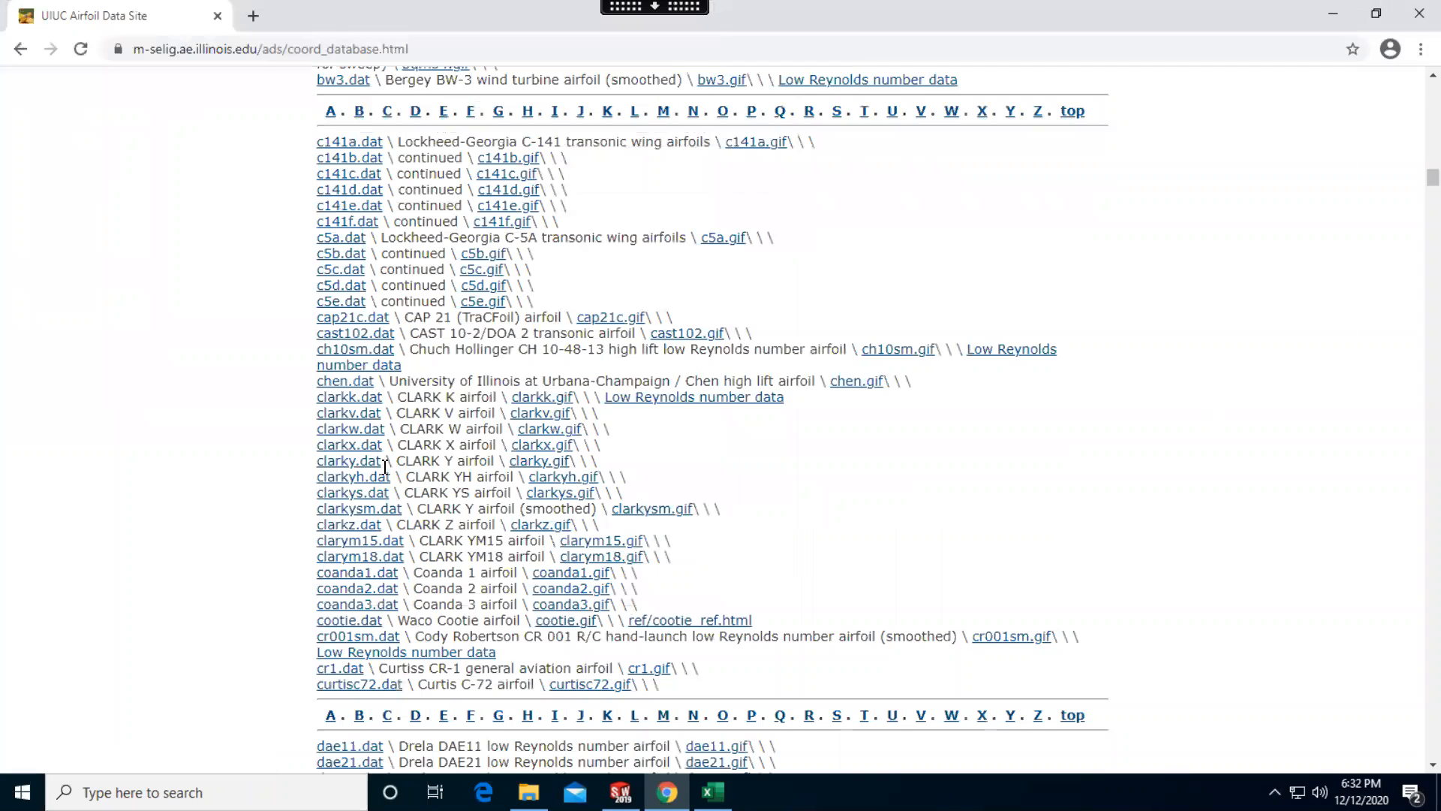
click(353, 413)
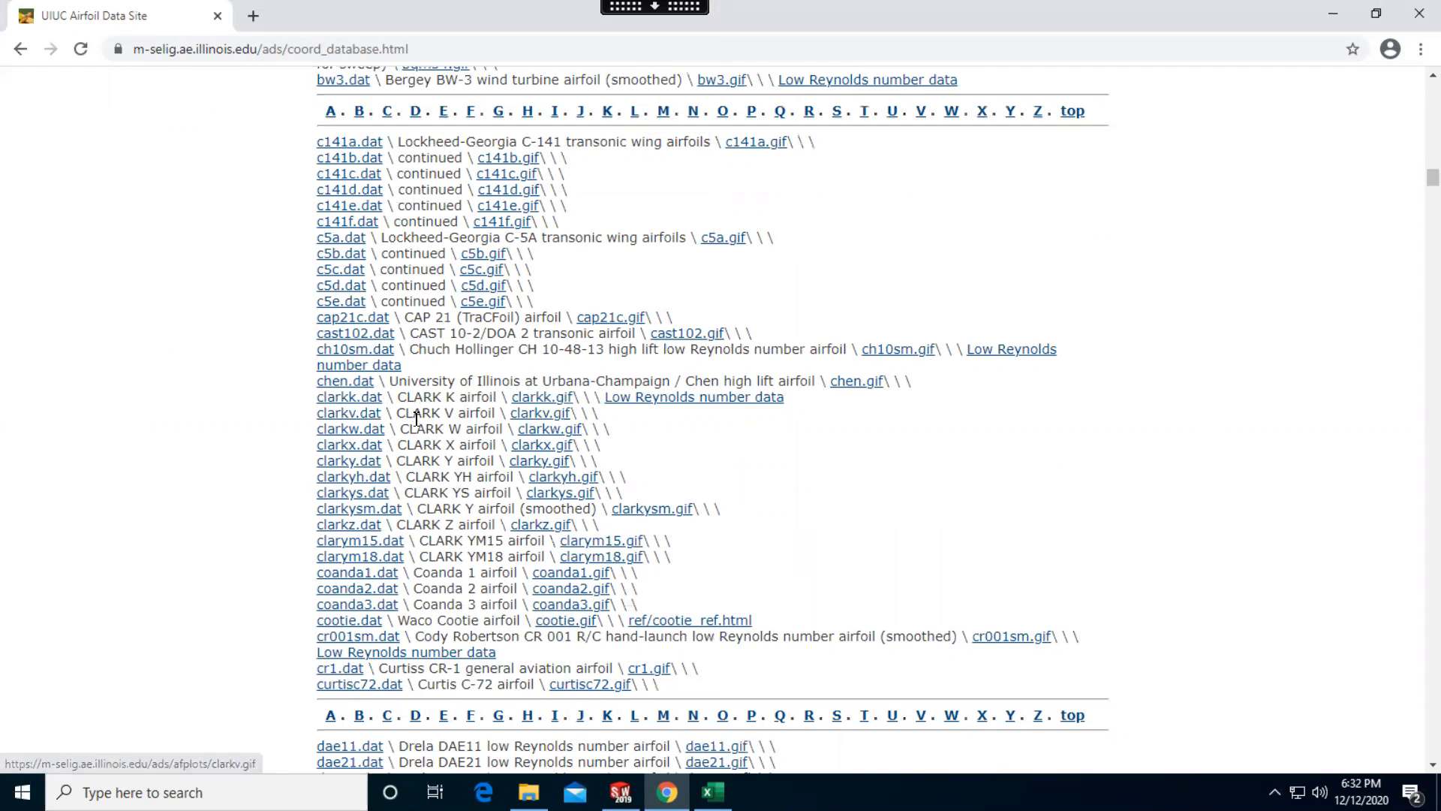
click(360, 463)
right_click(361, 463)
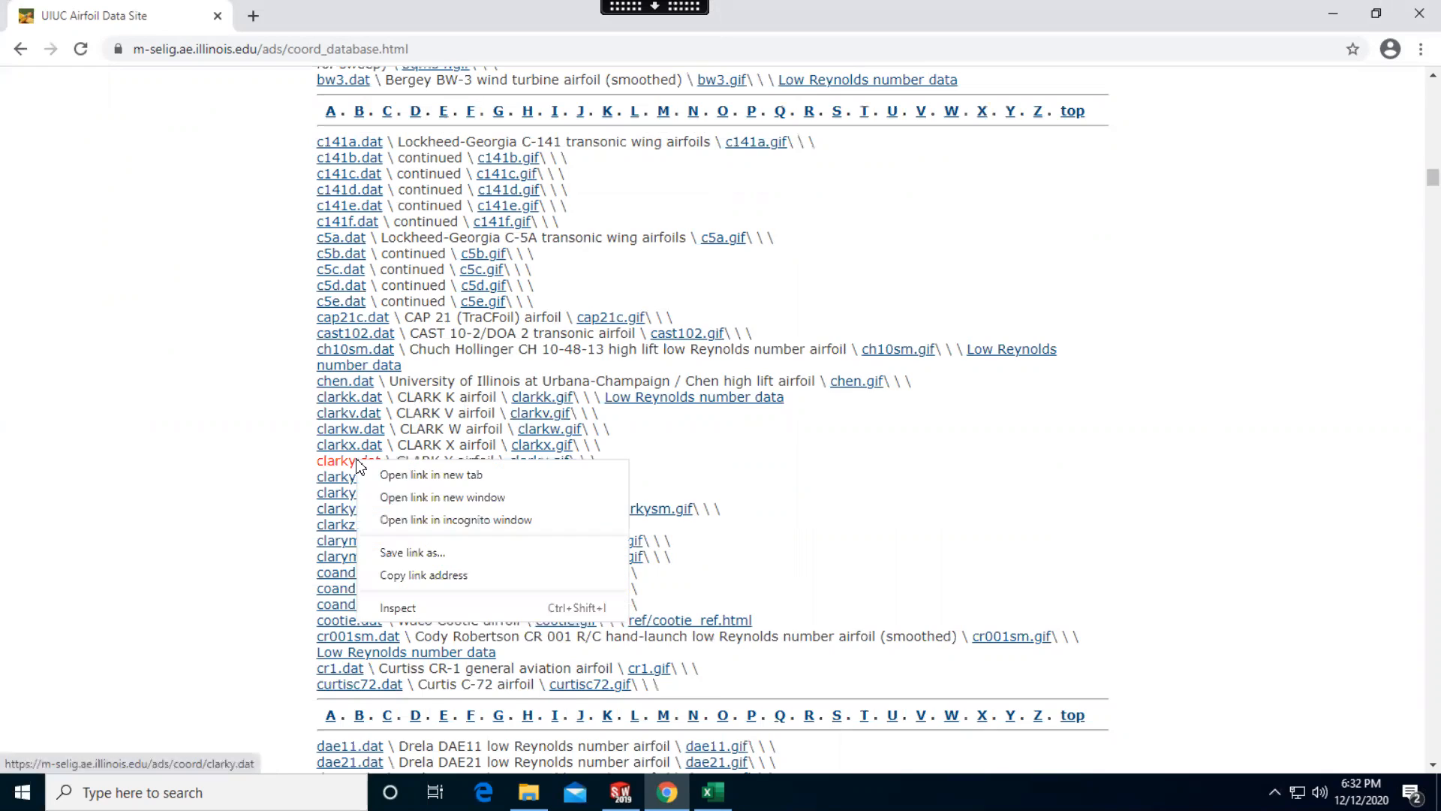
click(431, 556)
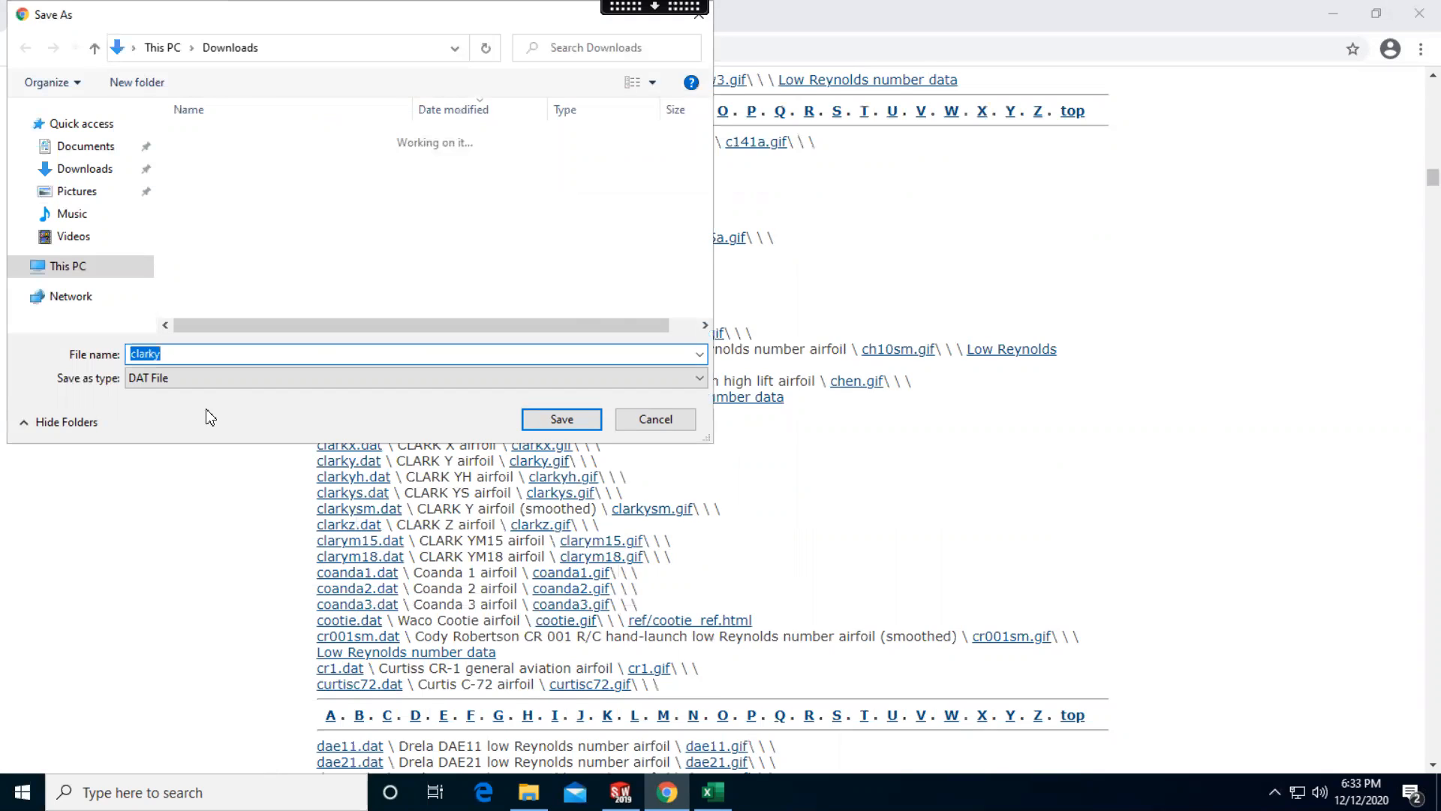
click(191, 358)
key(Return)
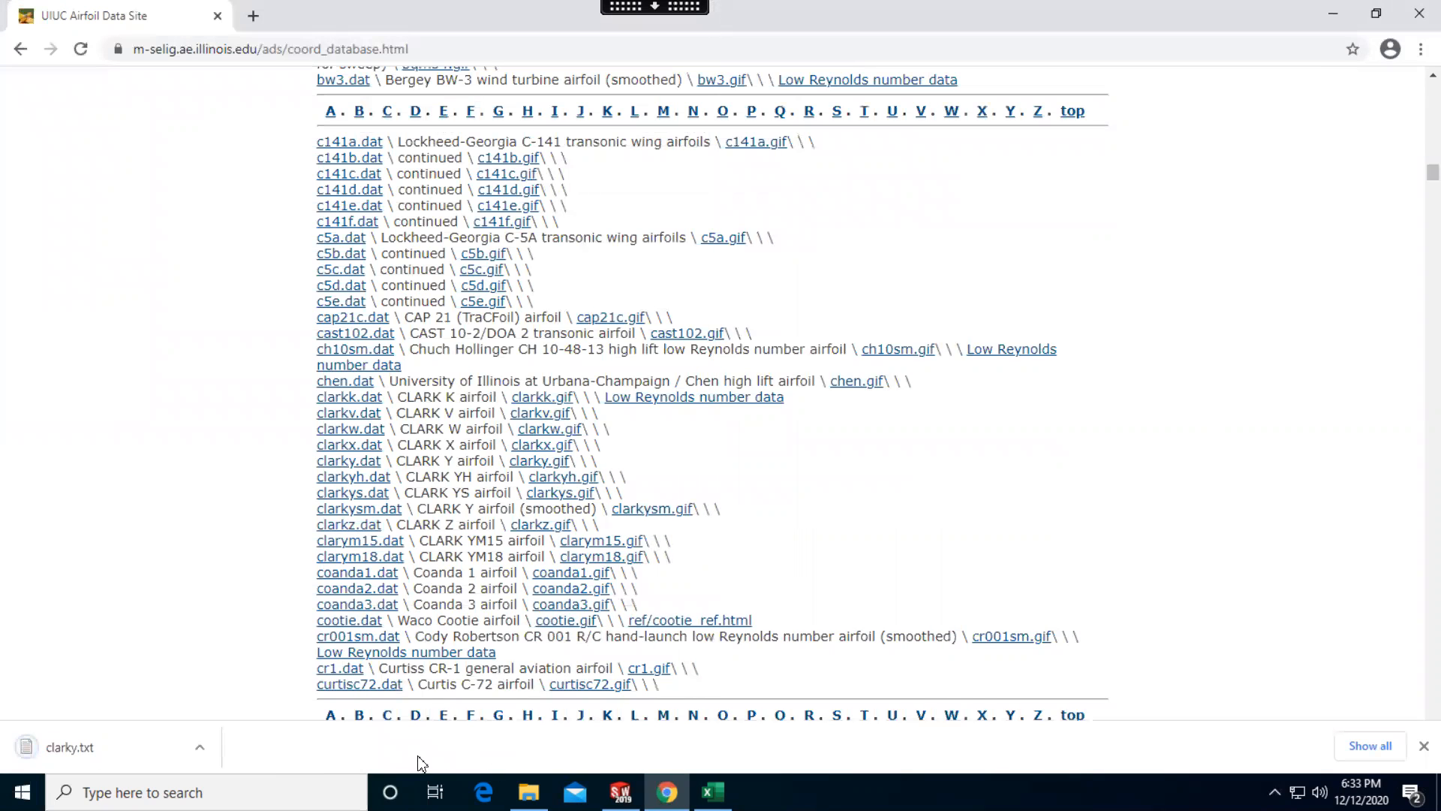
Open the downloaded clarky.txt and delete the airfoil title line, the point-count line and one blank line above the coordinates
click(112, 745)
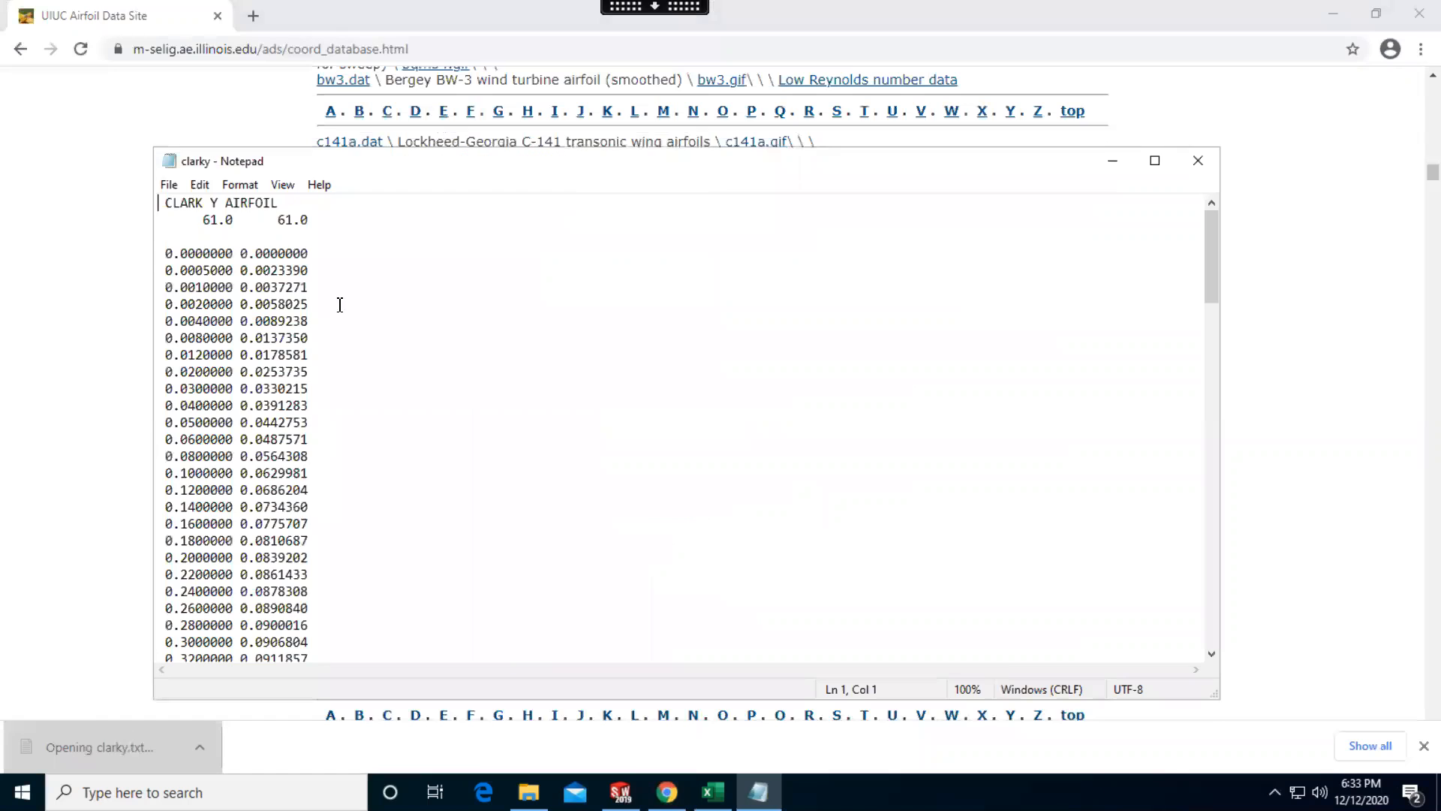
drag(308, 219, 161, 207)
key(Delete)
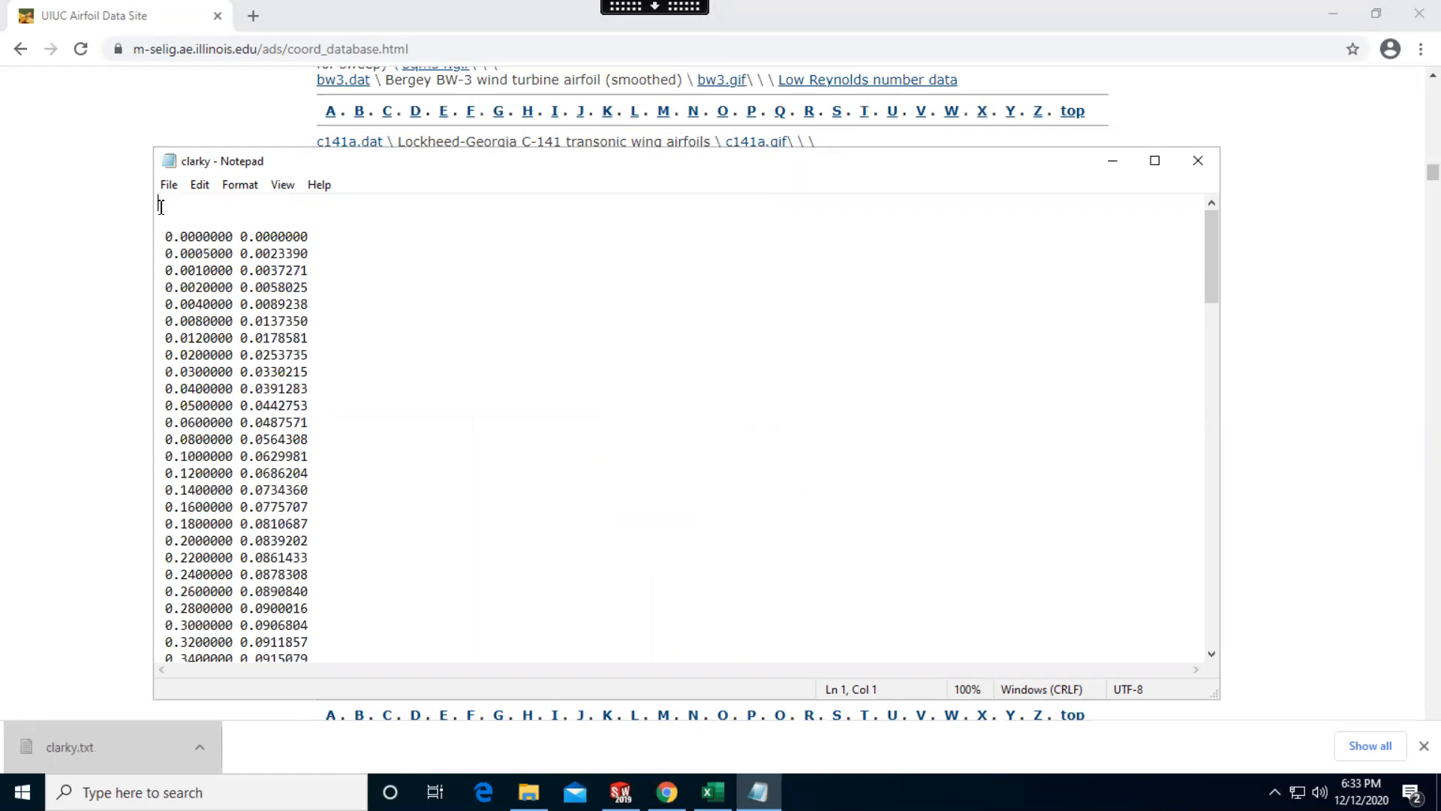
key(Delete)
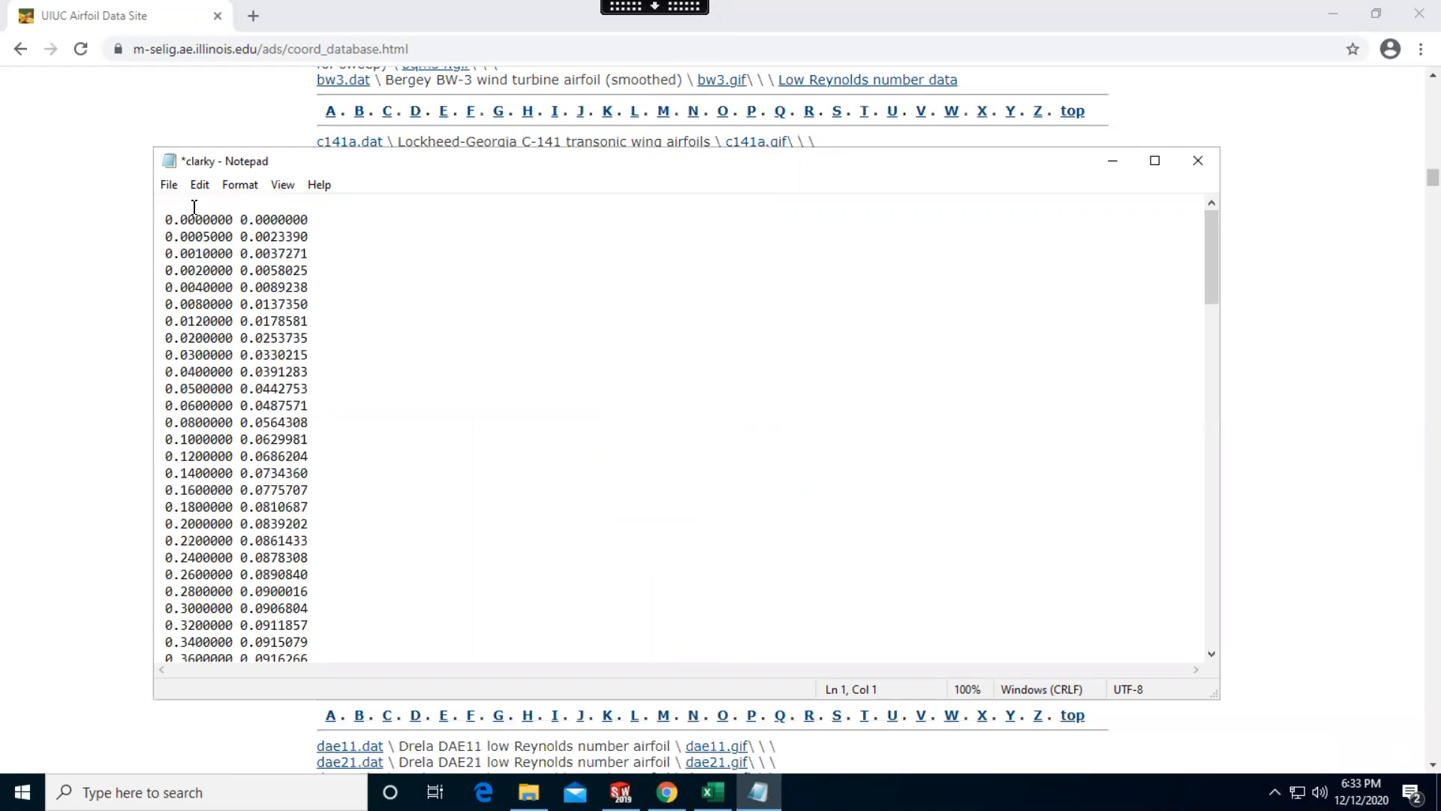
Copy all coordinates from clarky.txt, paste them into the blank Excel sheet at cell A2, and look through the pasted rows
key(ctrl+a)
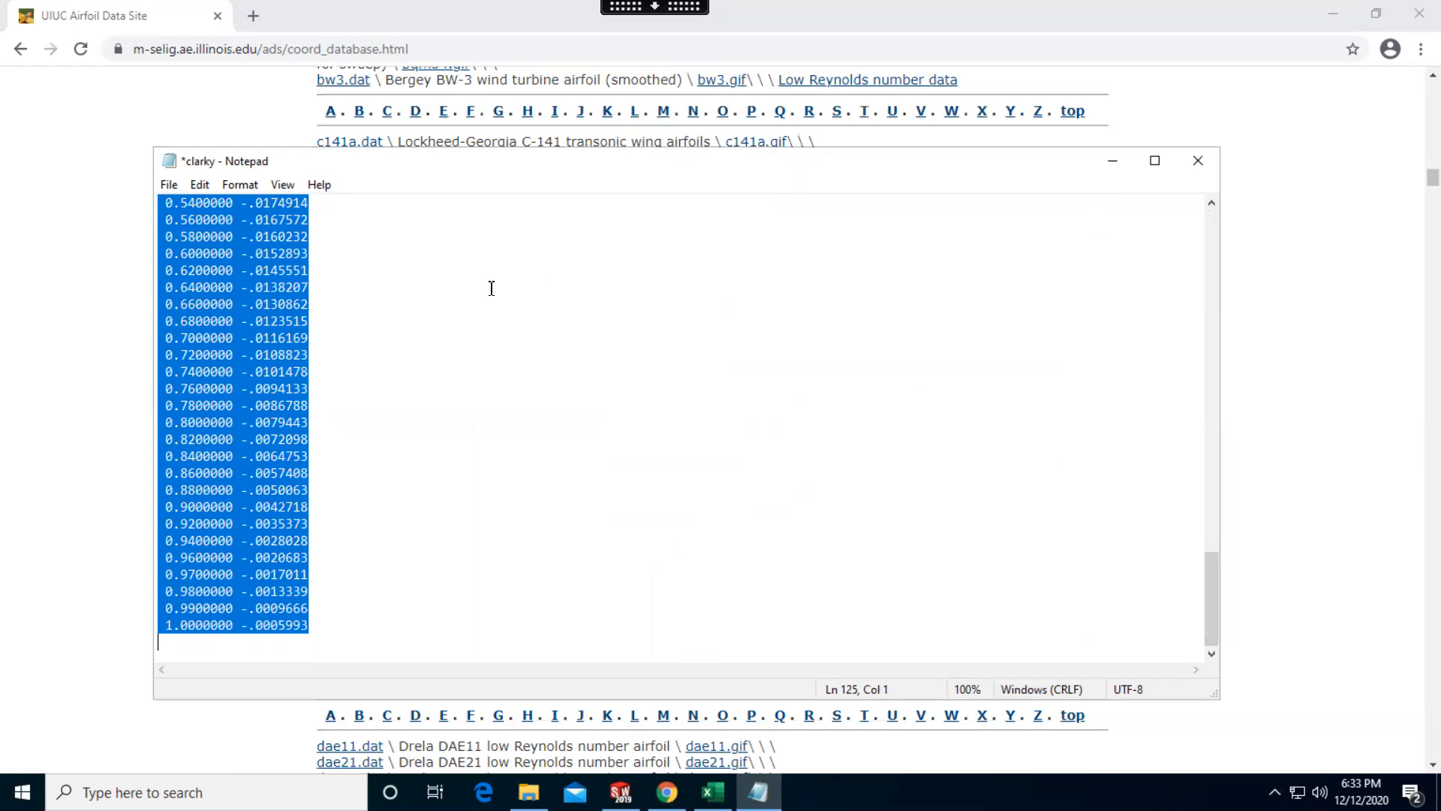
scroll(1196, 447, up, 20)
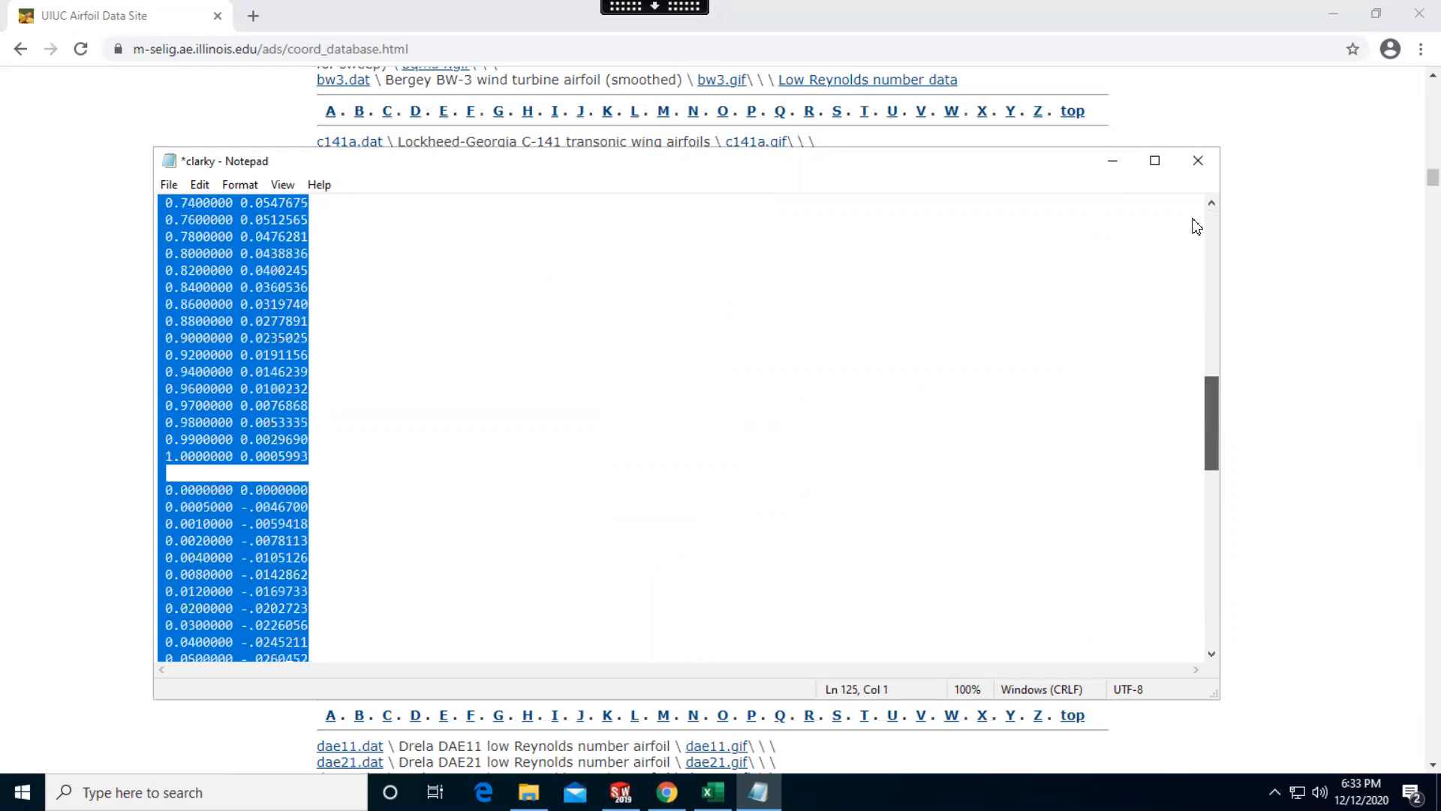
click(713, 792)
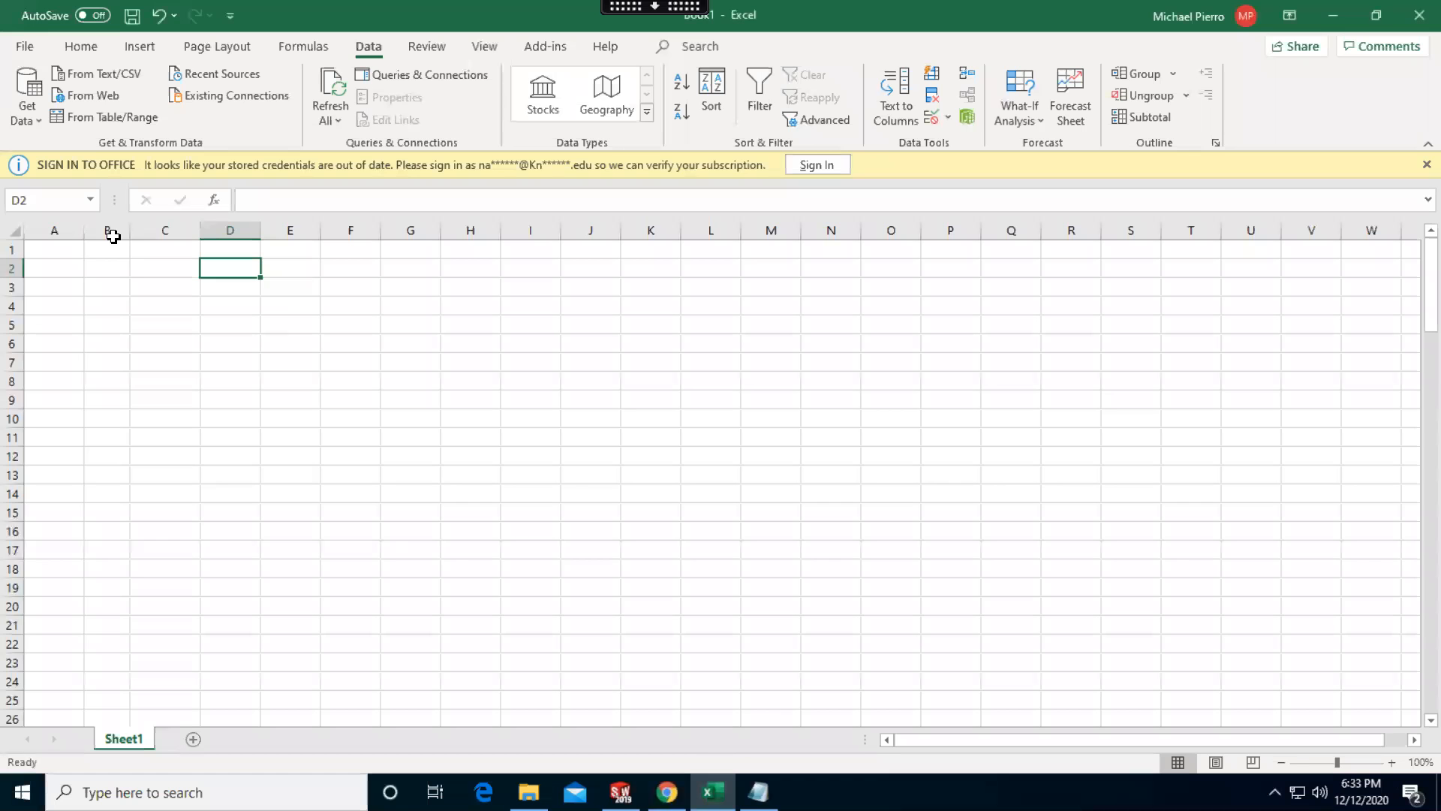
click(62, 268)
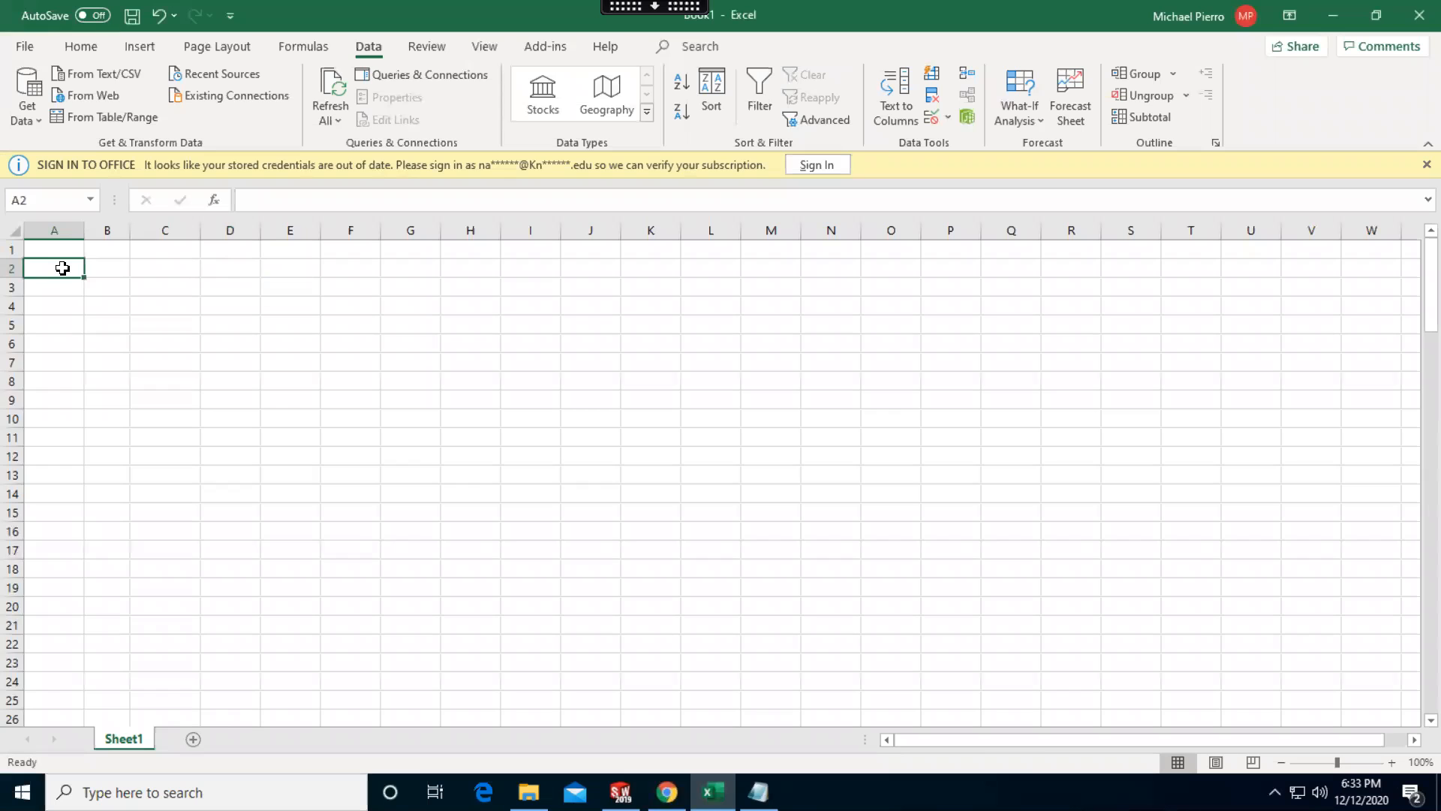
key(ctrl+v)
click(297, 304)
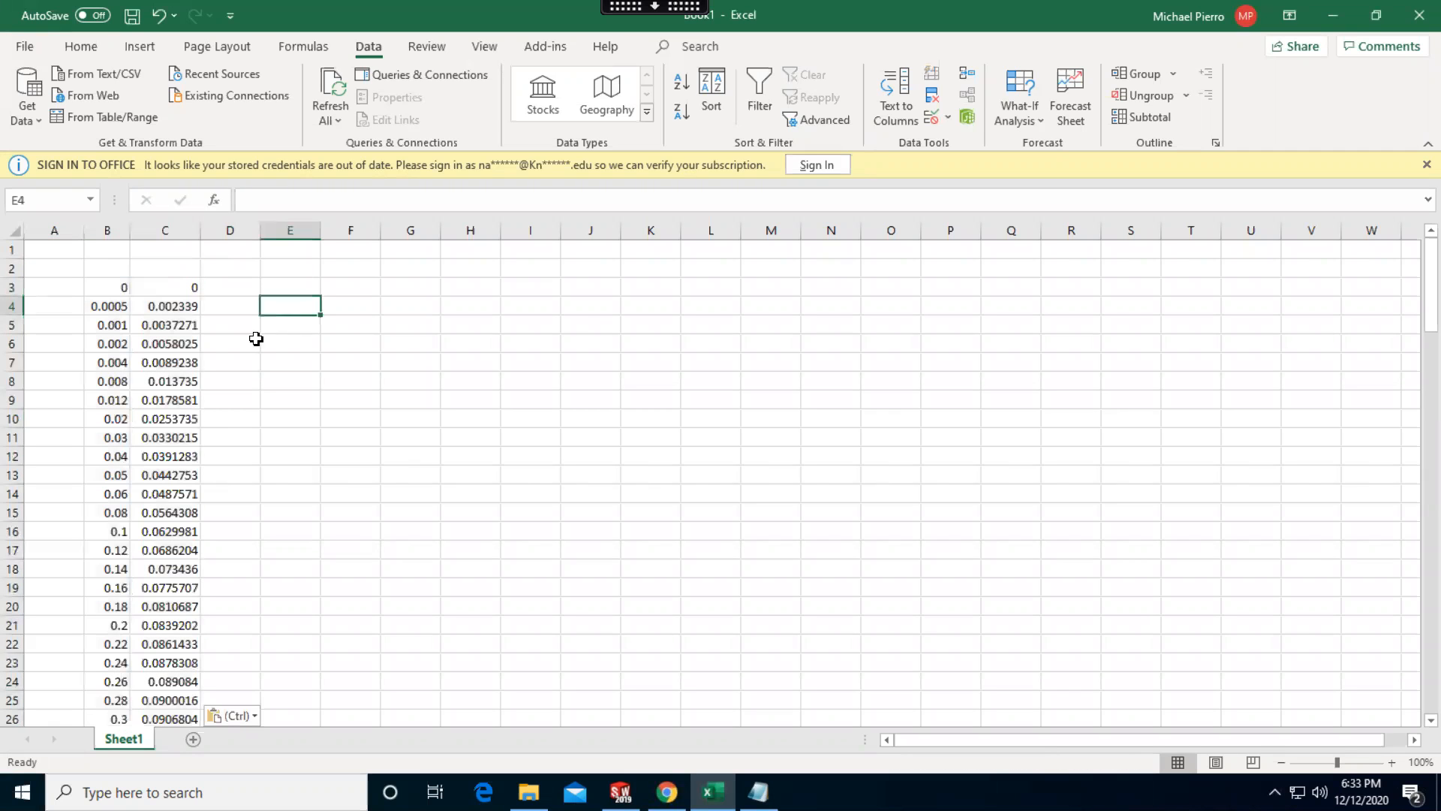
scroll(200, 401, down, 13)
scroll(205, 451, down, 12)
scroll(197, 486, down, 7)
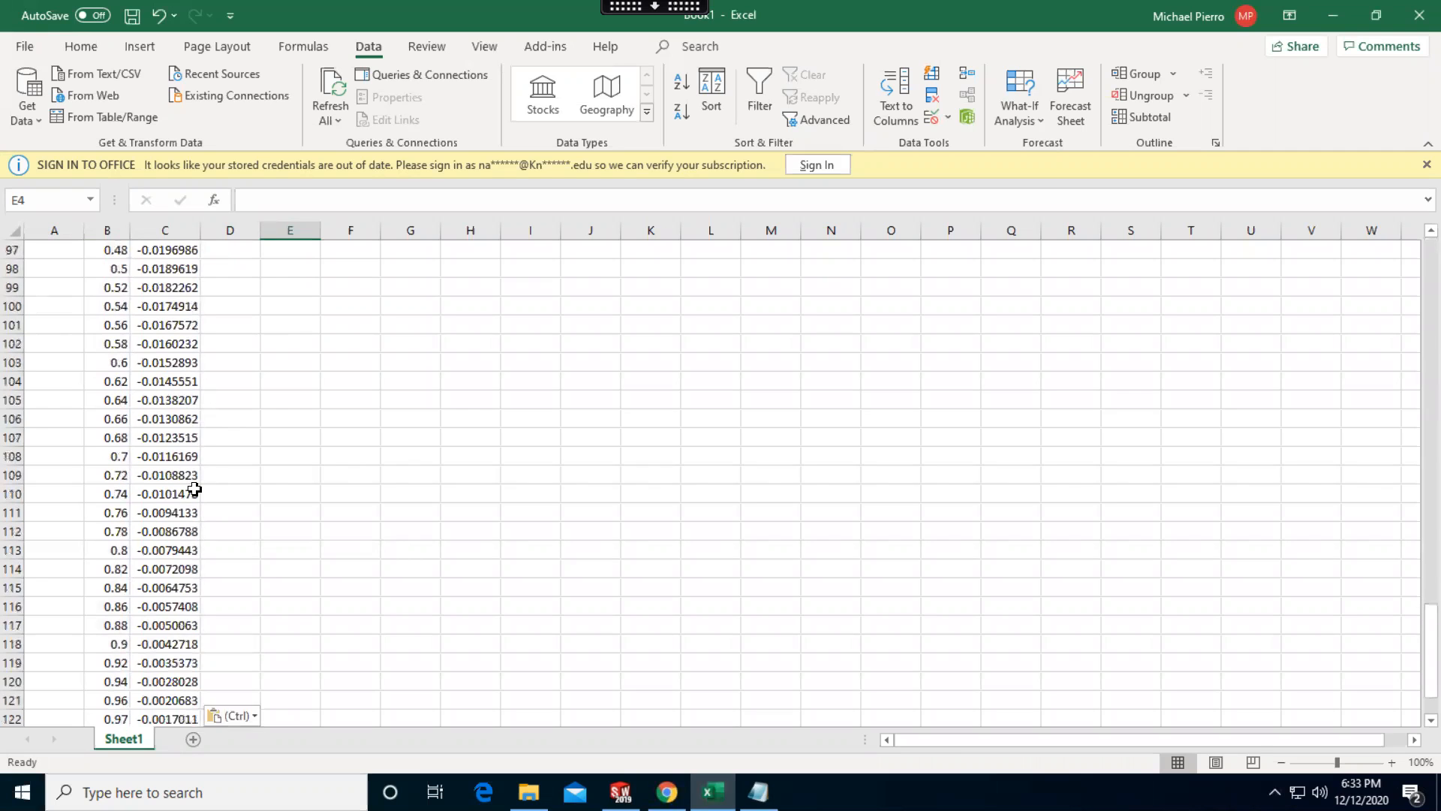
scroll(194, 489, down, 4)
scroll(187, 473, up, 20)
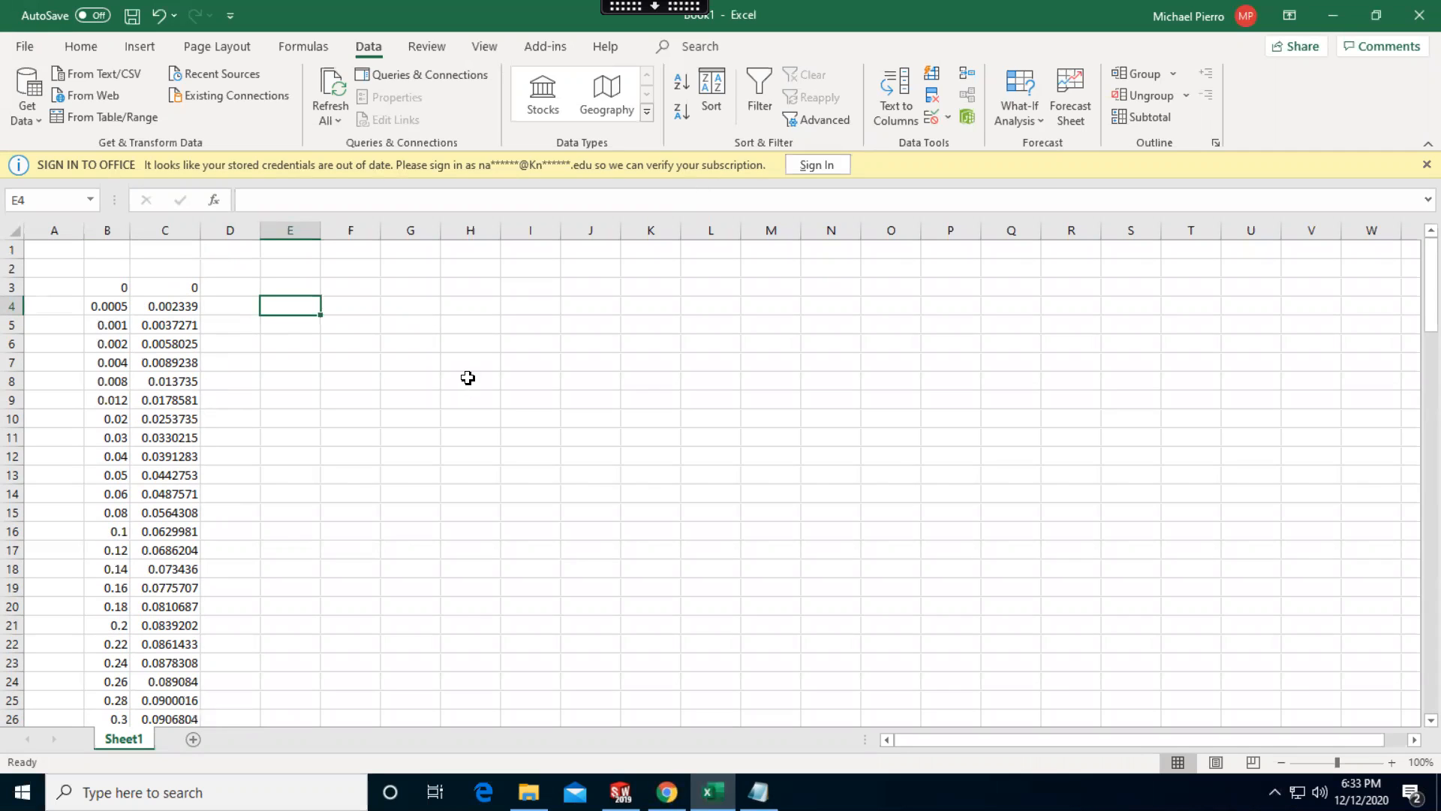
Number the first coordinate block in column D from 1 in D3 to 61 in D63 with a filled series
click(241, 286)
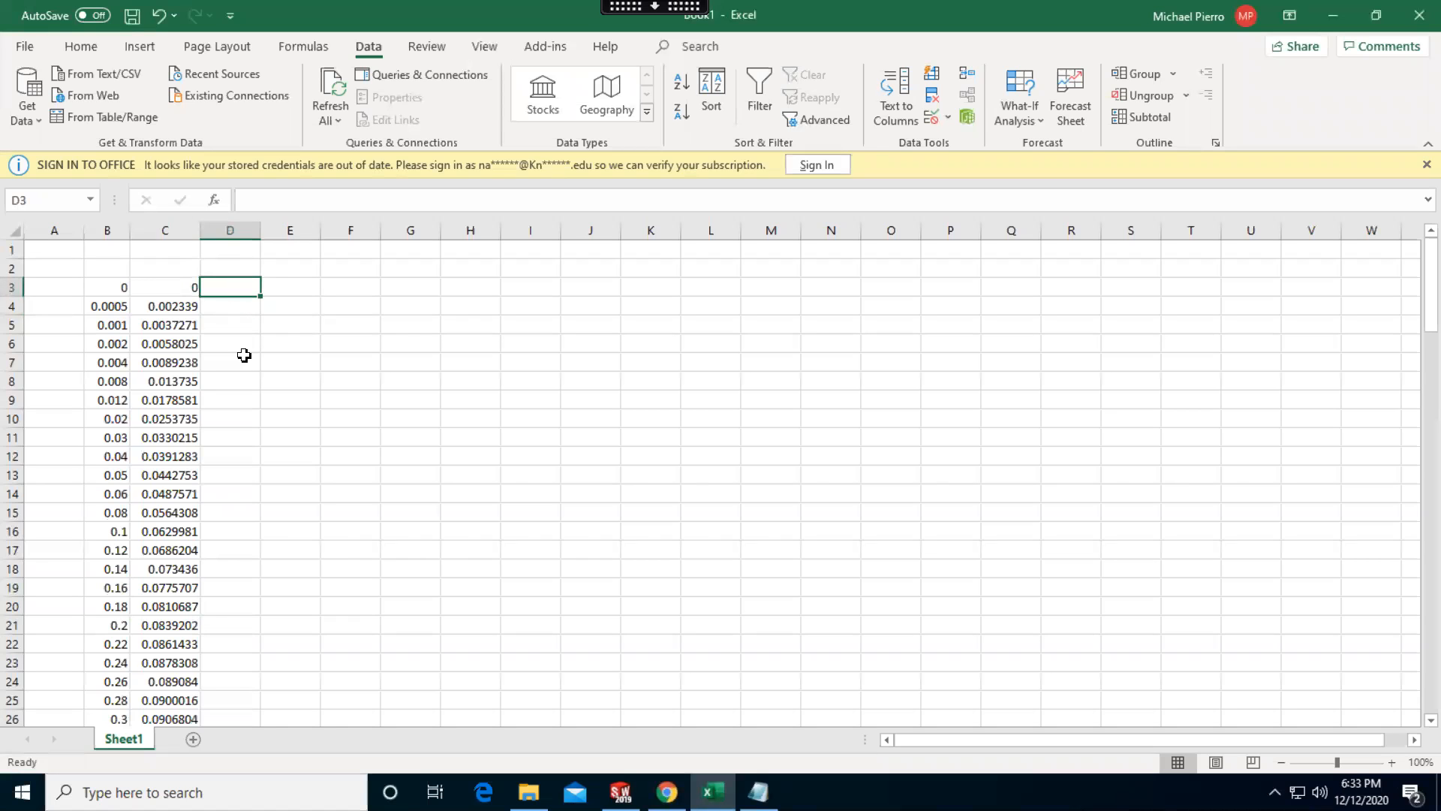
scroll(241, 357, down, 7)
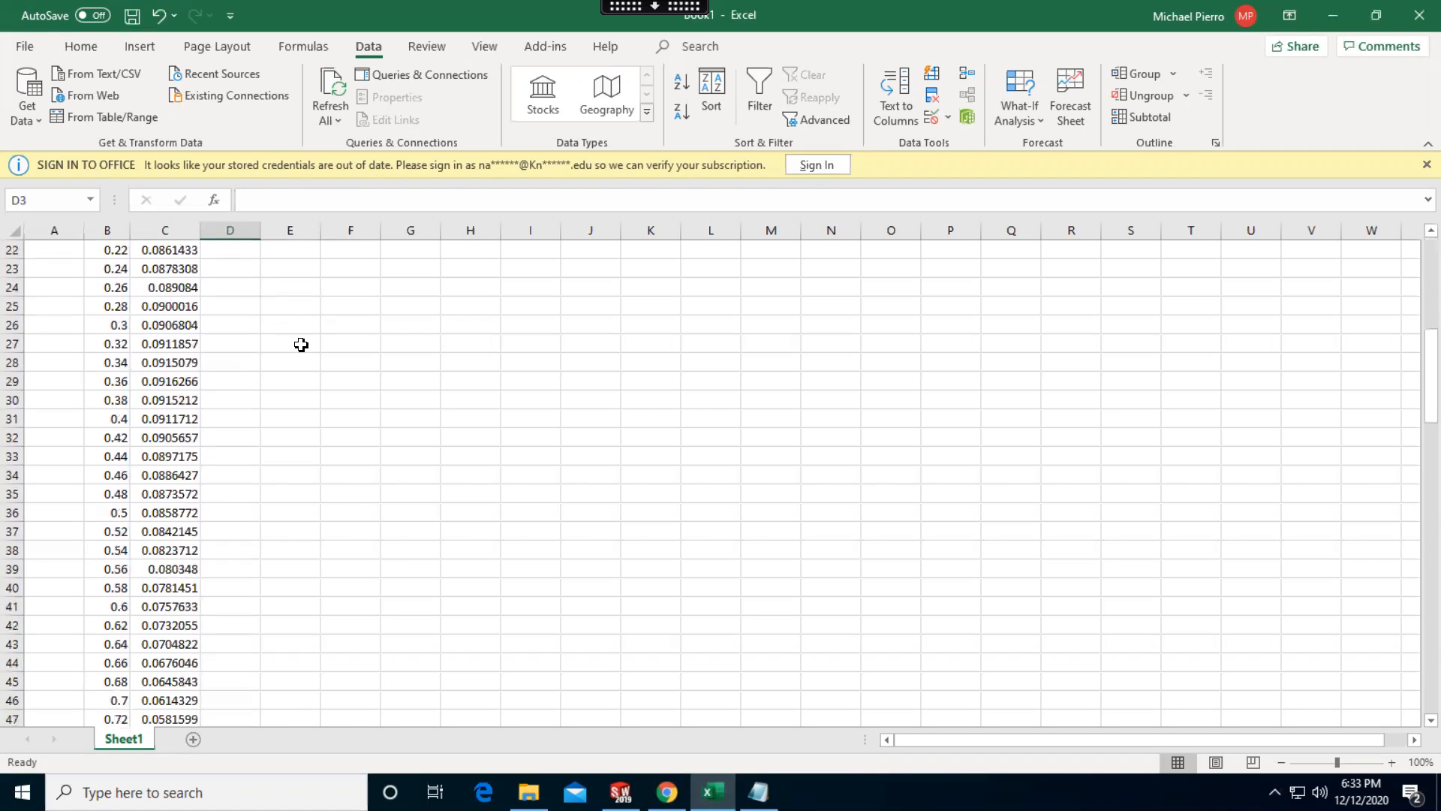
scroll(299, 344, down, 3)
scroll(289, 353, down, 3)
scroll(271, 391, down, 2)
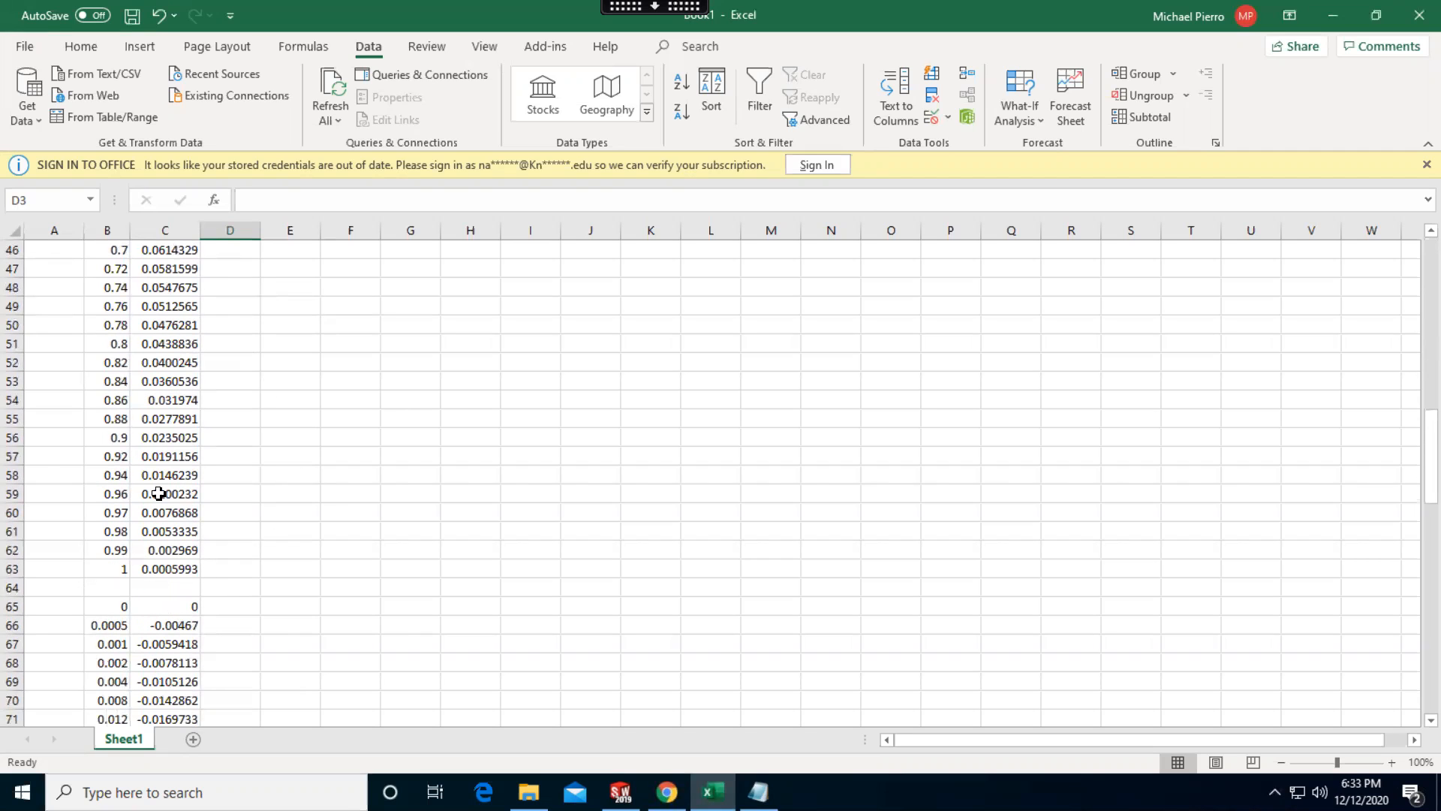
scroll(255, 535, up, 15)
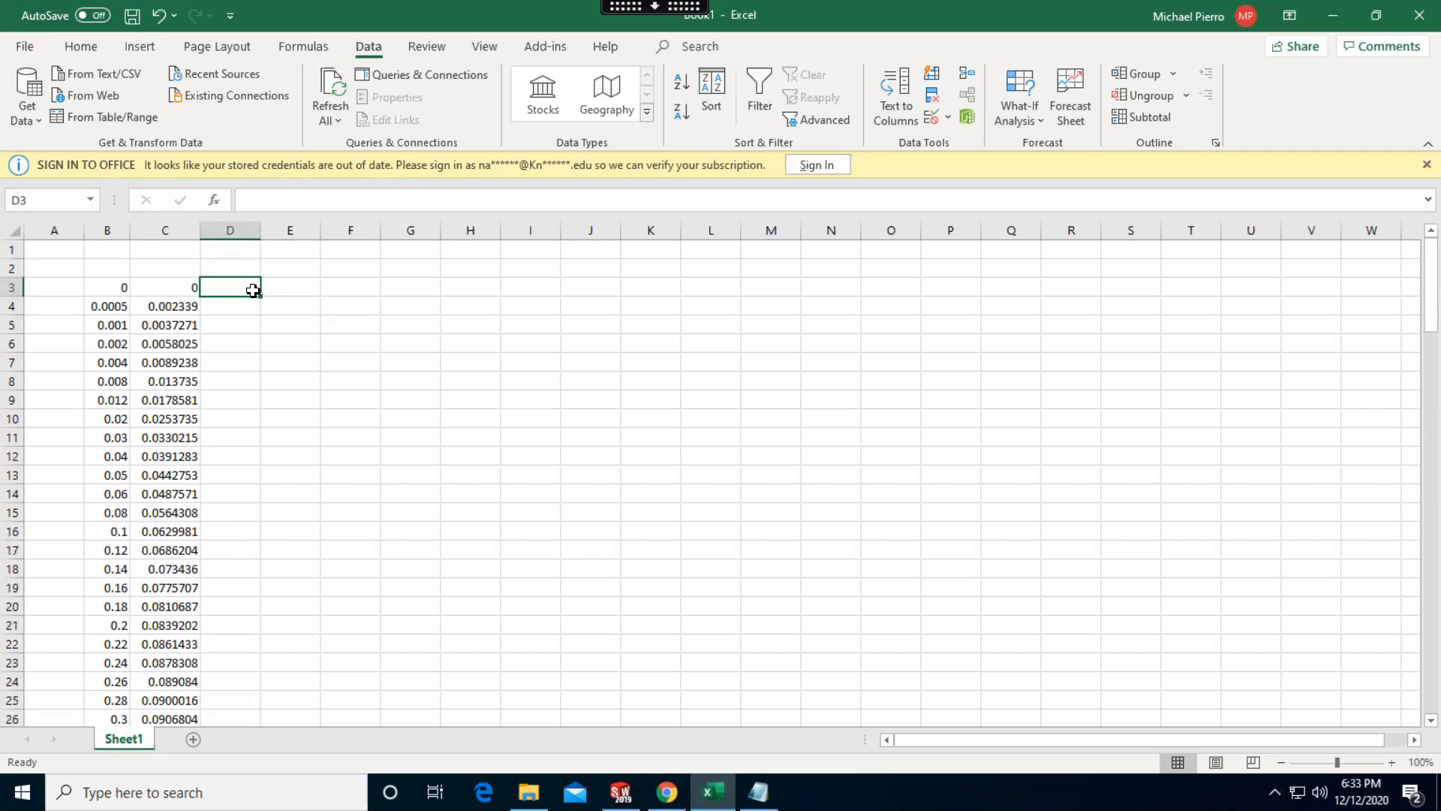
text(1)
key(Return)
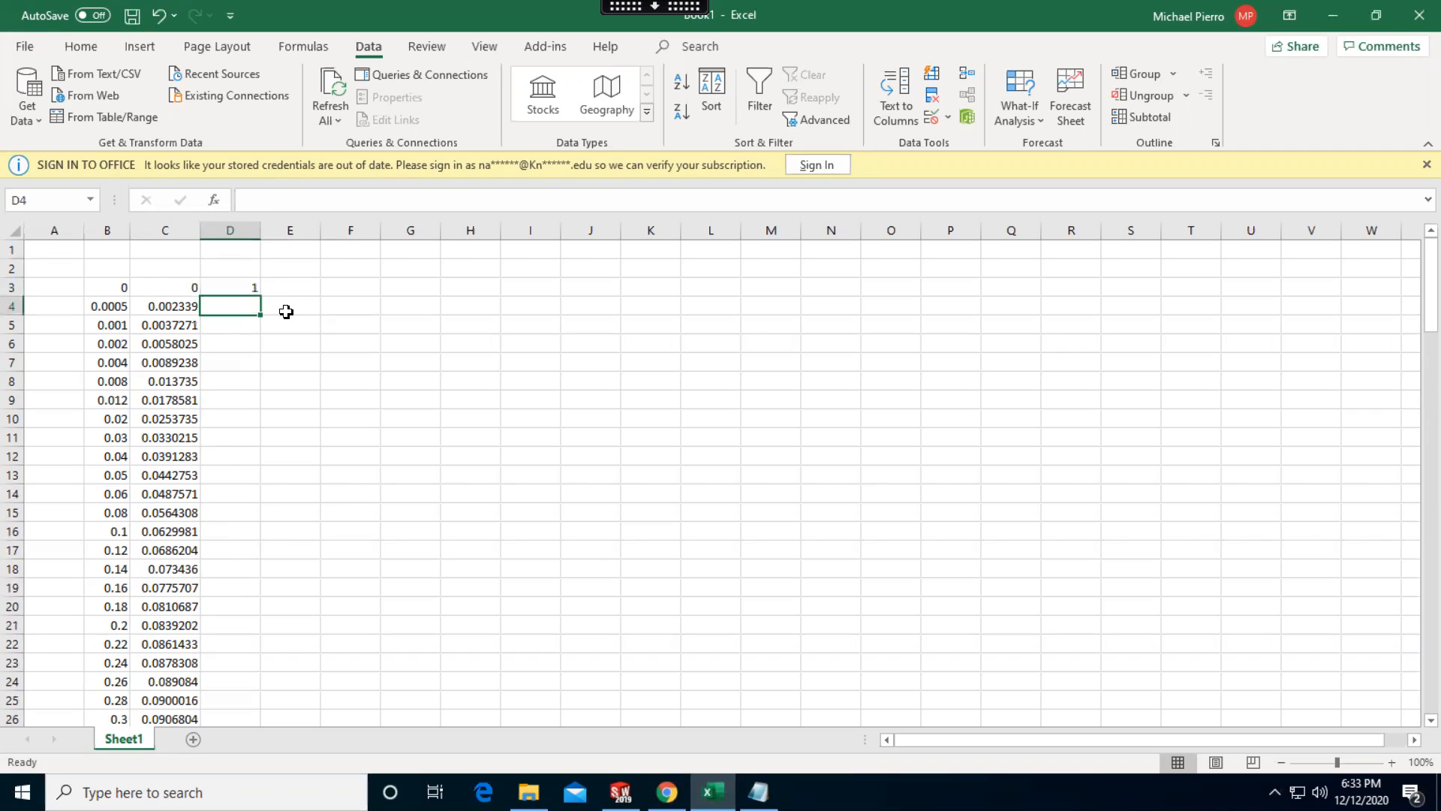
text(2)
click(244, 286)
ctrl+drag(260, 296, 233, 680)
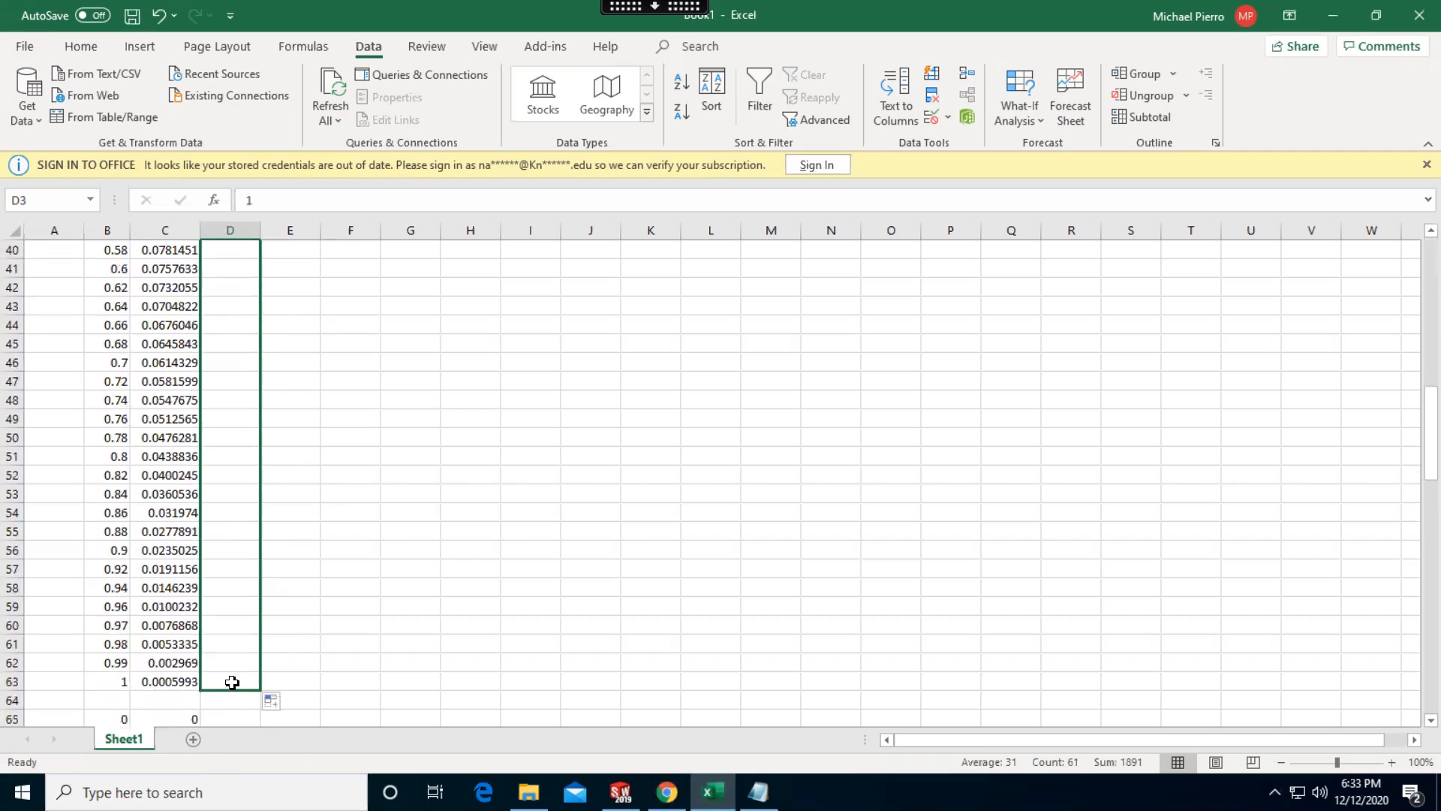
click(368, 568)
Sort the first coordinate block B3:D63 by column D cell values, largest to smallest
scroll(373, 537, up, 12)
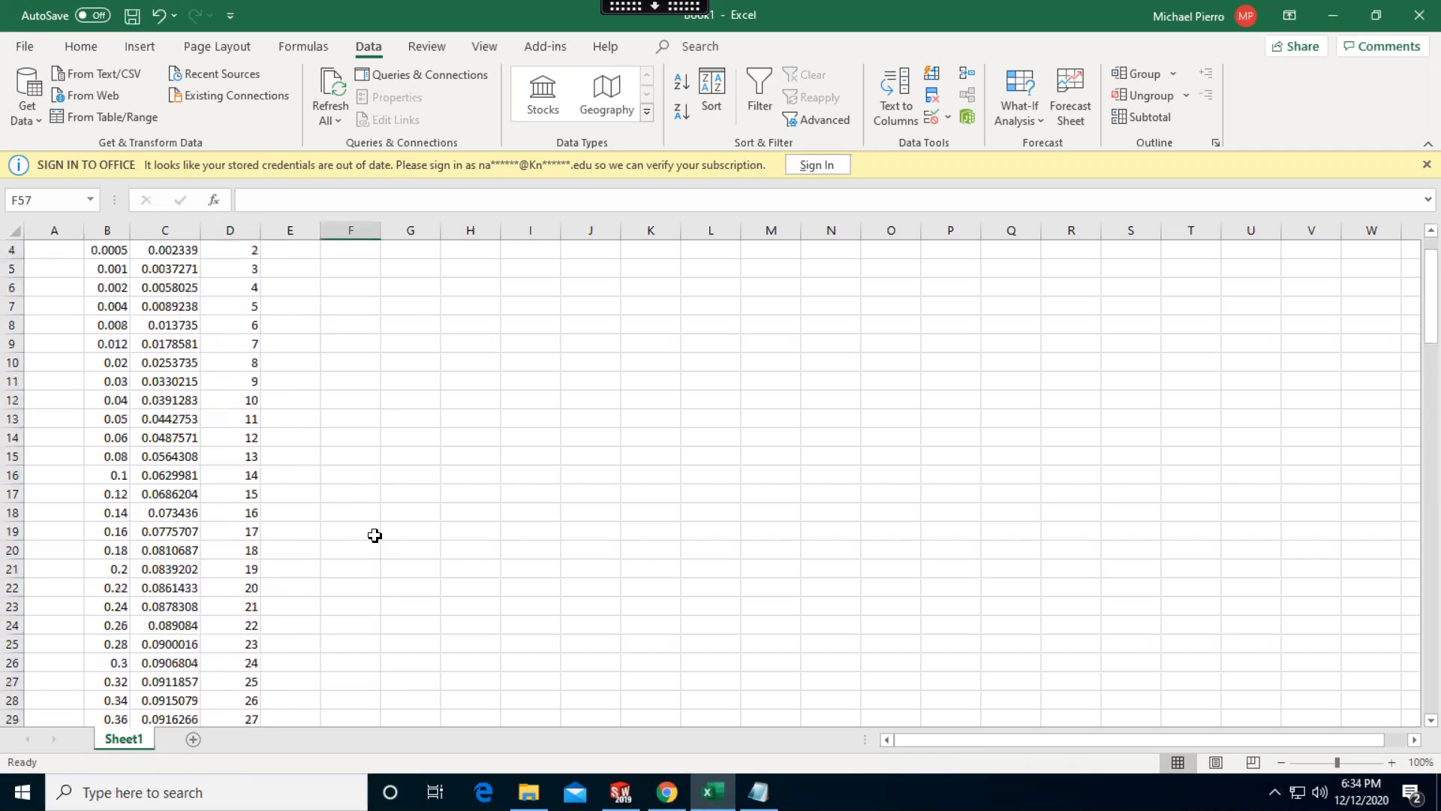
scroll(375, 535, up, 1)
click(110, 289)
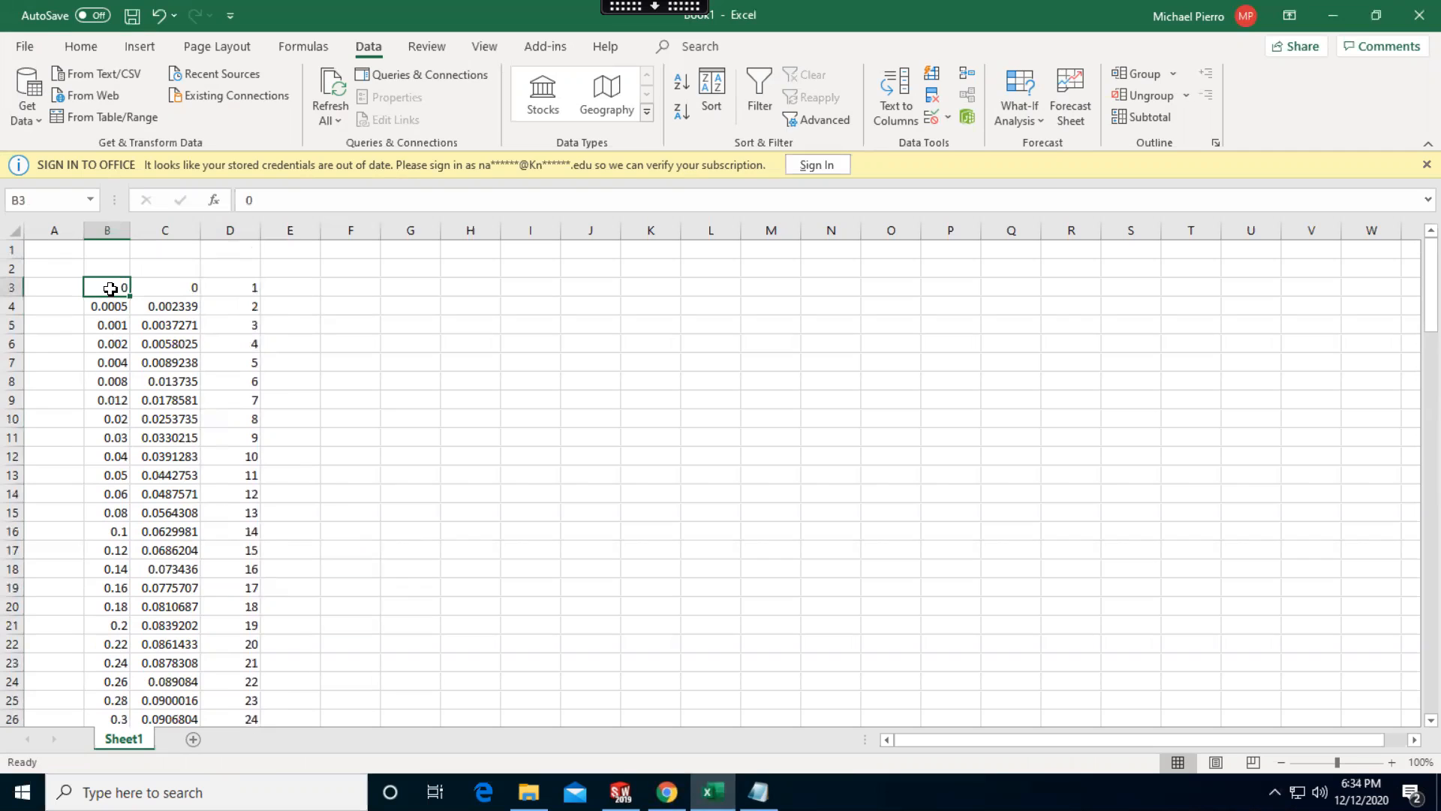
key(shift+Right)
key(shift+Right)
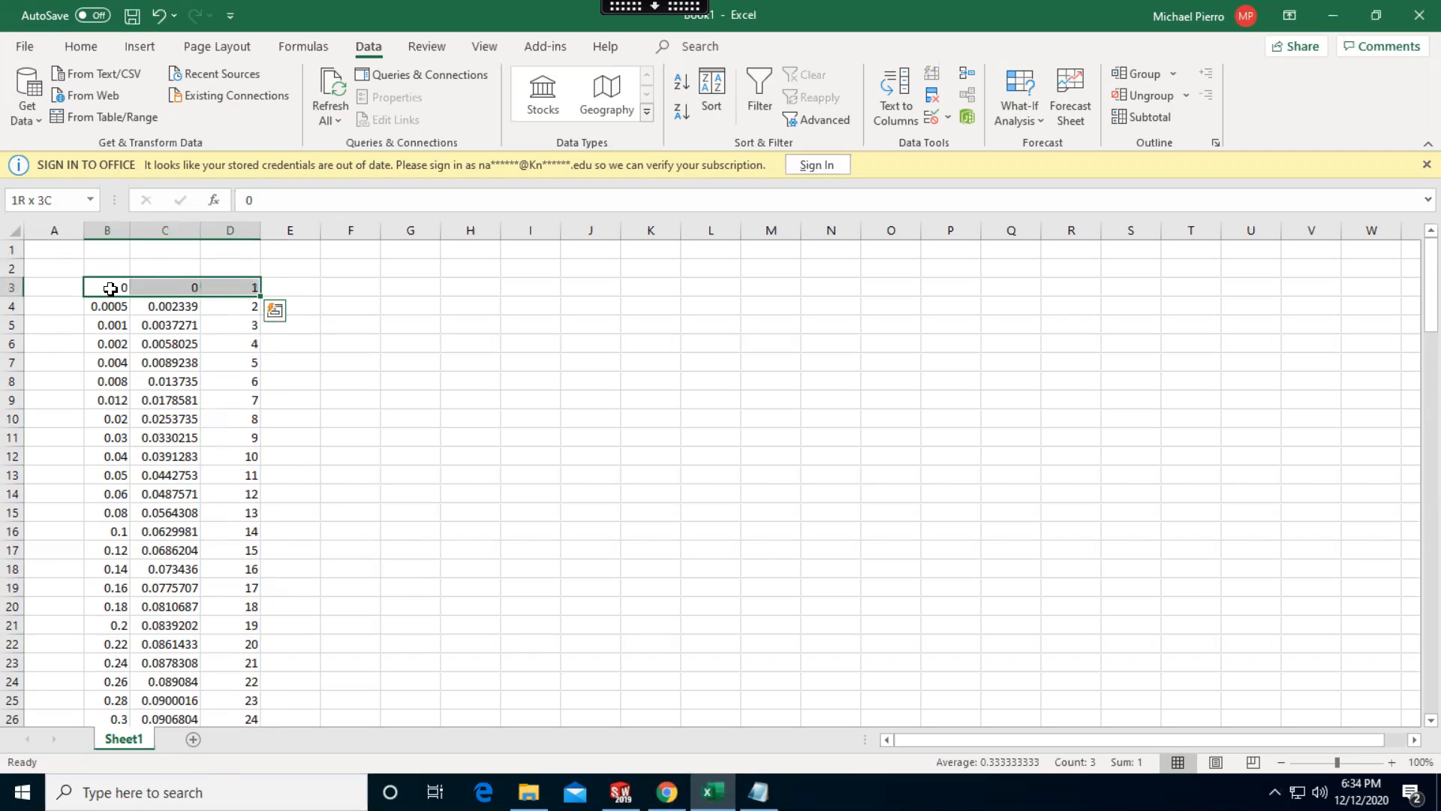
key(ctrl+shift+Down)
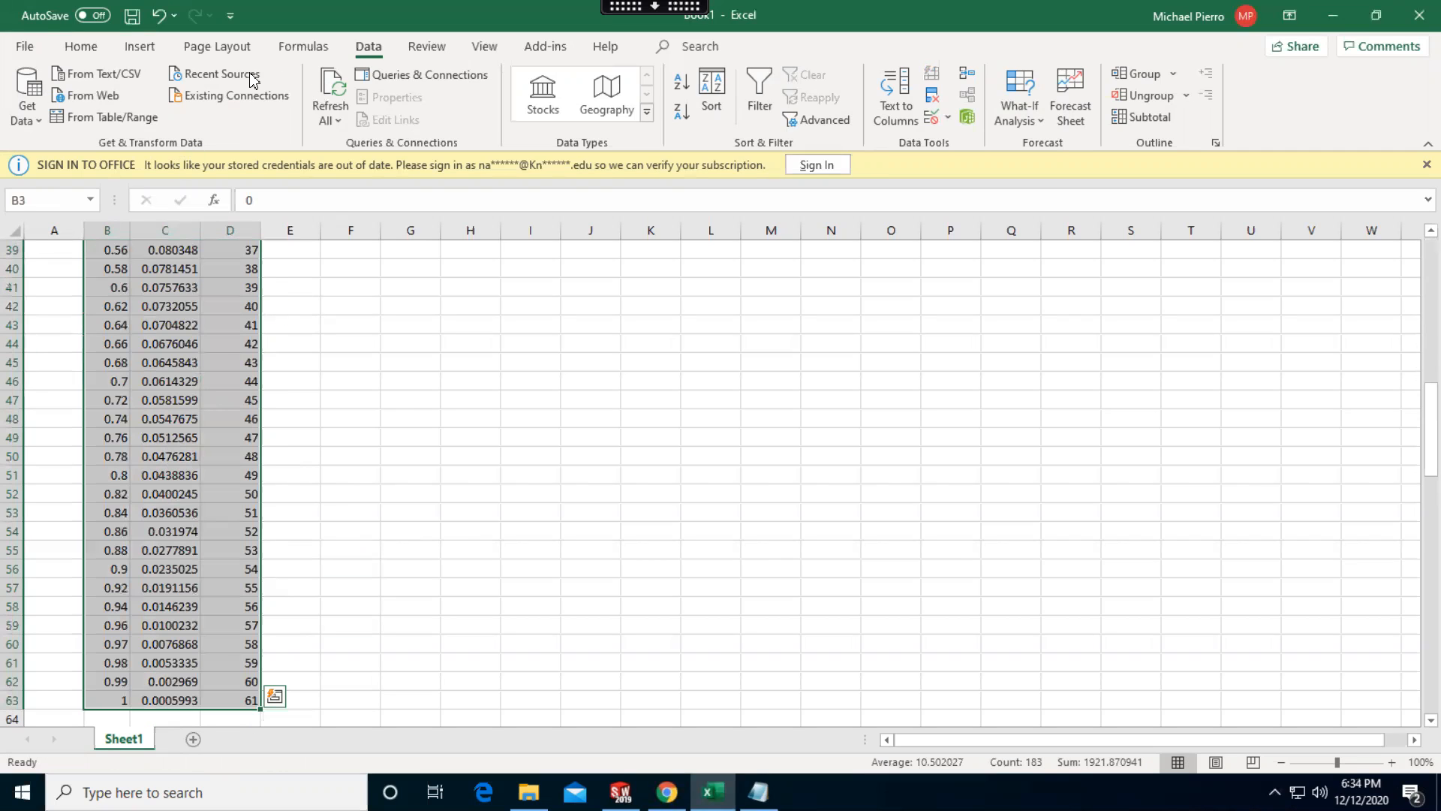
click(711, 105)
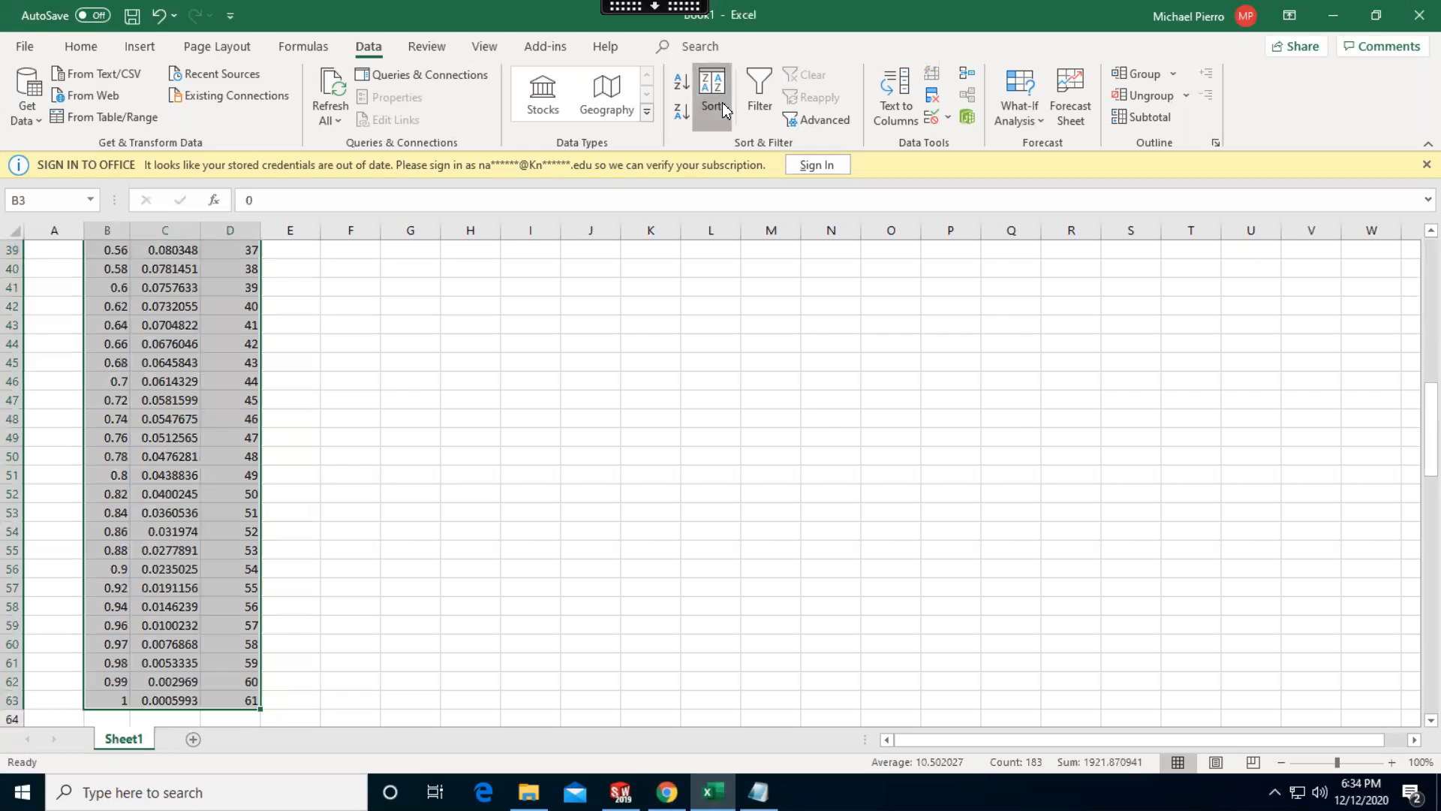
click(968, 353)
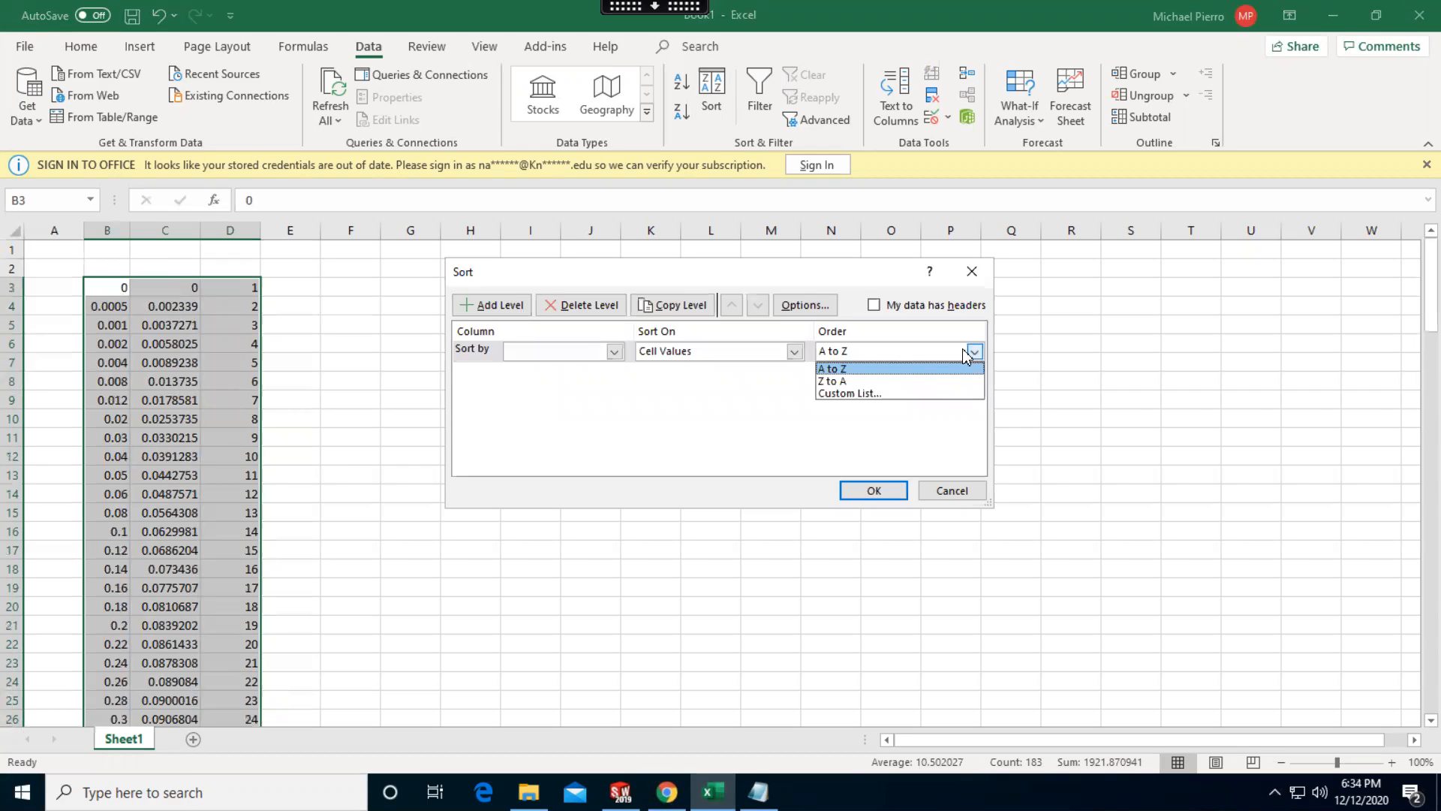
click(620, 351)
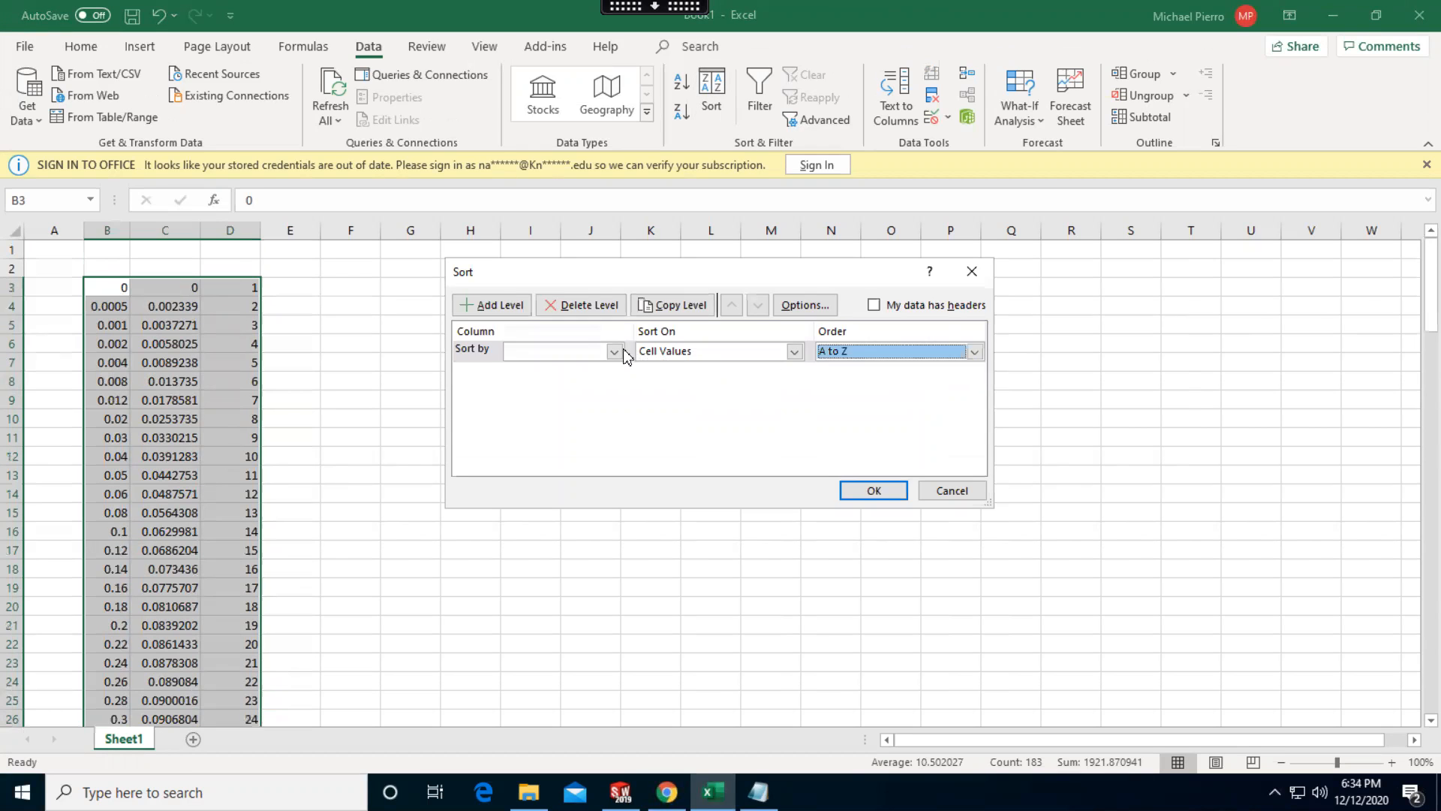
click(614, 351)
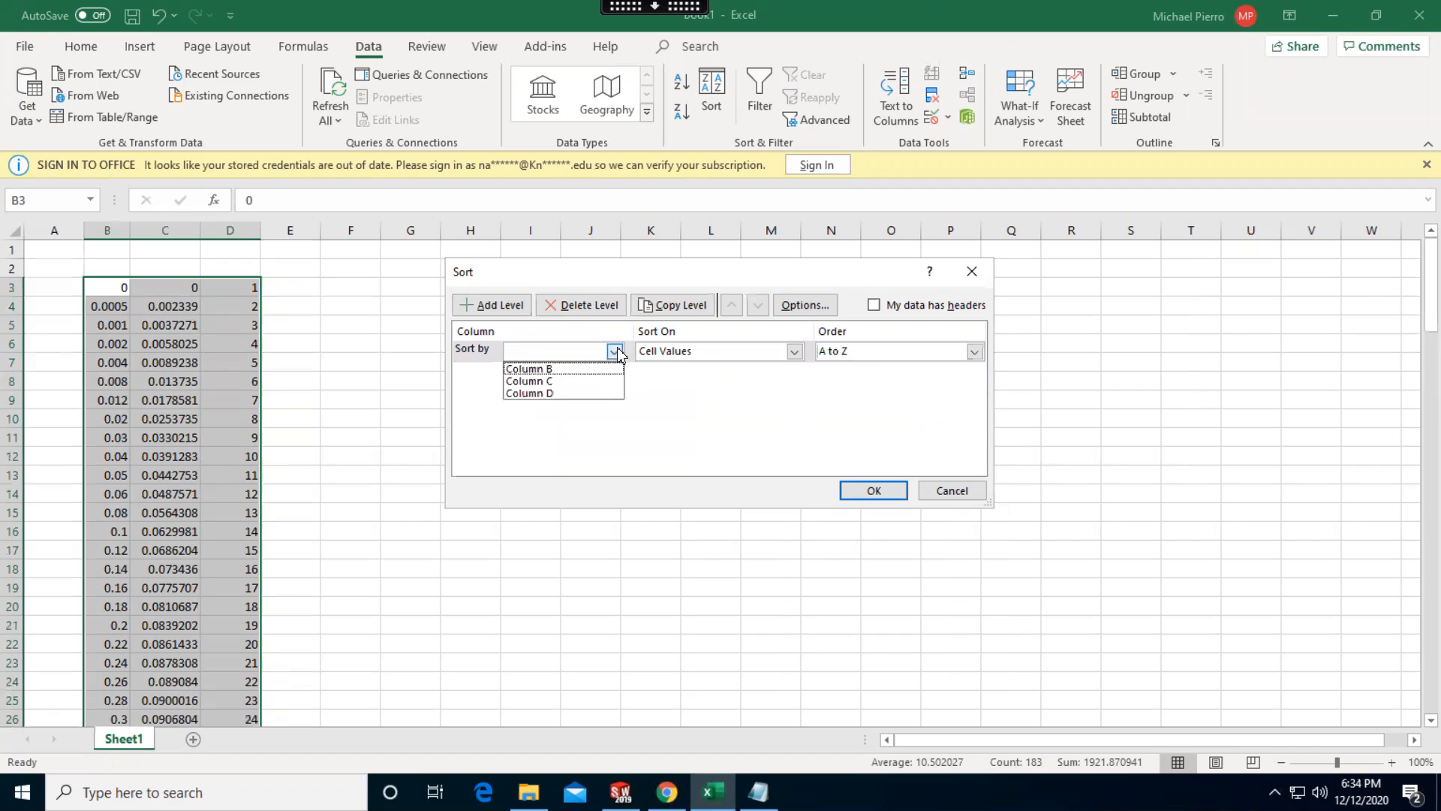
click(583, 394)
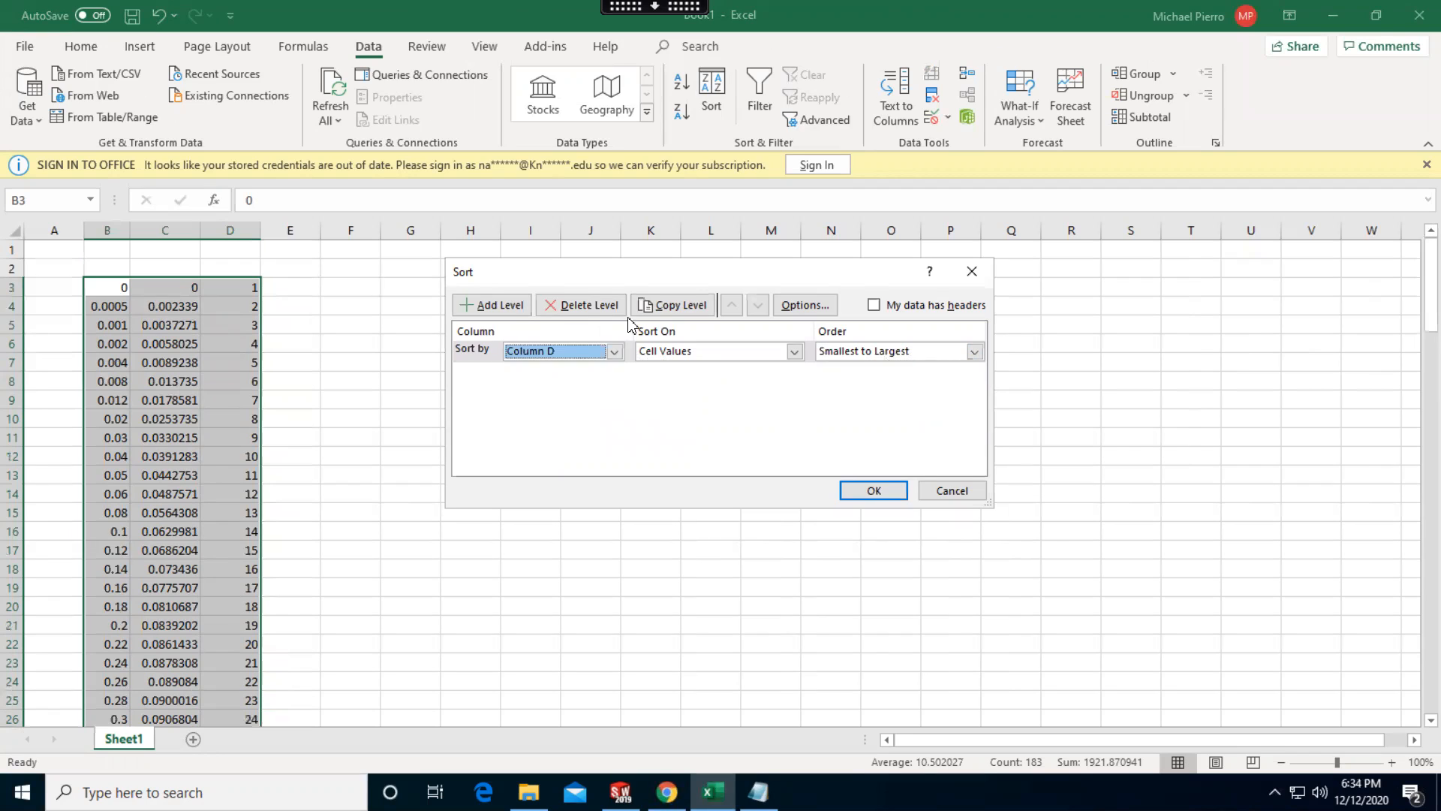
click(974, 352)
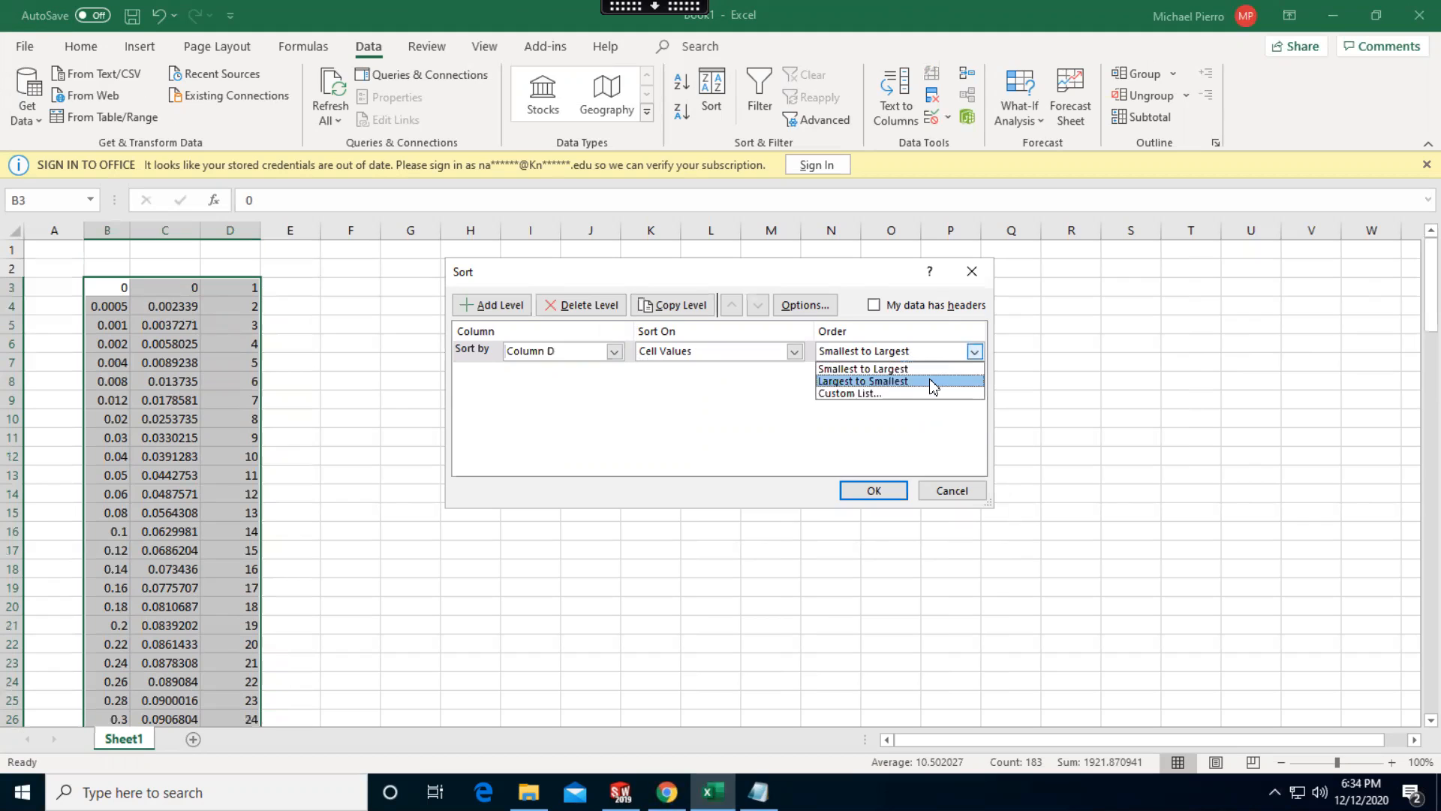
click(945, 381)
click(885, 490)
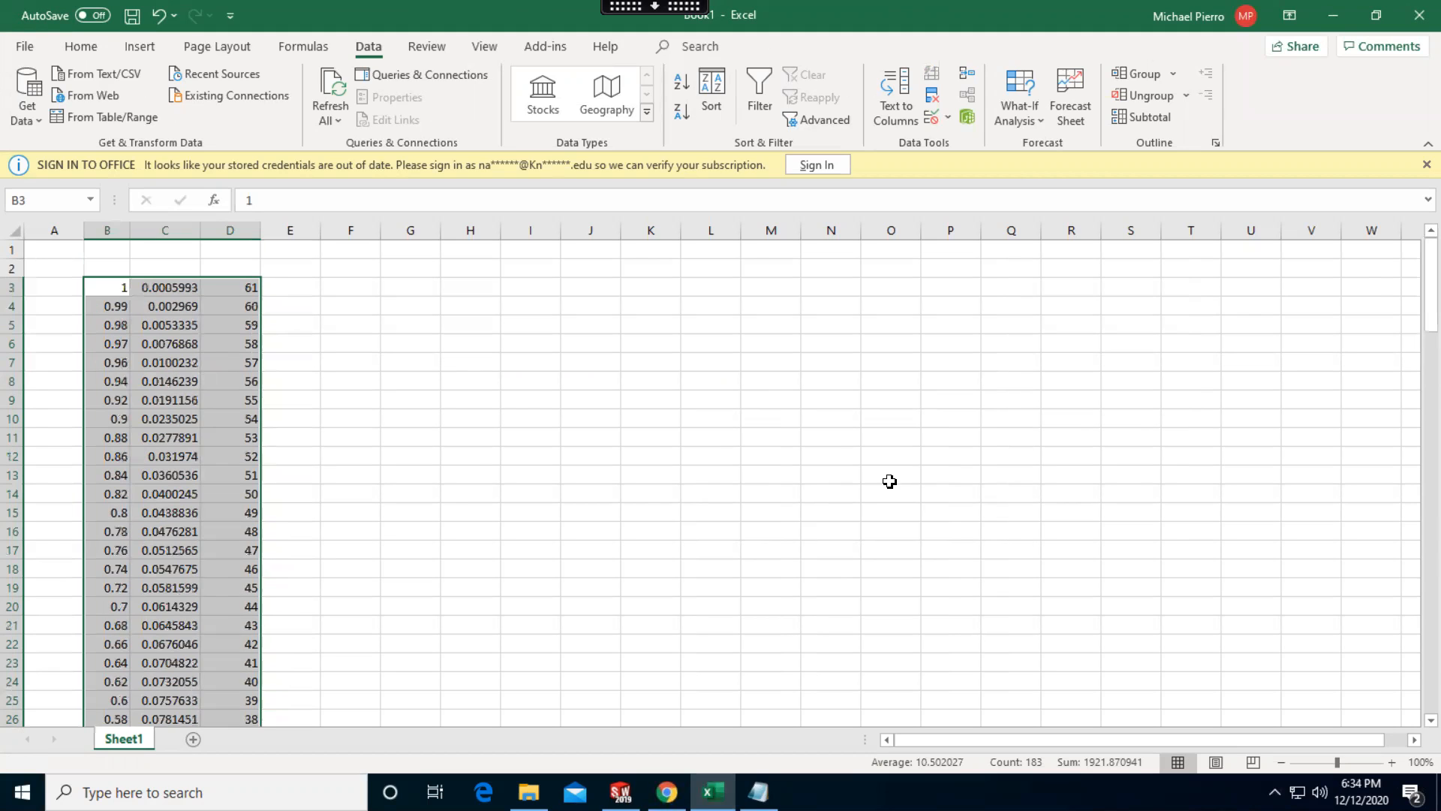
click(650, 508)
scroll(281, 338, down, 12)
scroll(282, 335, down, 7)
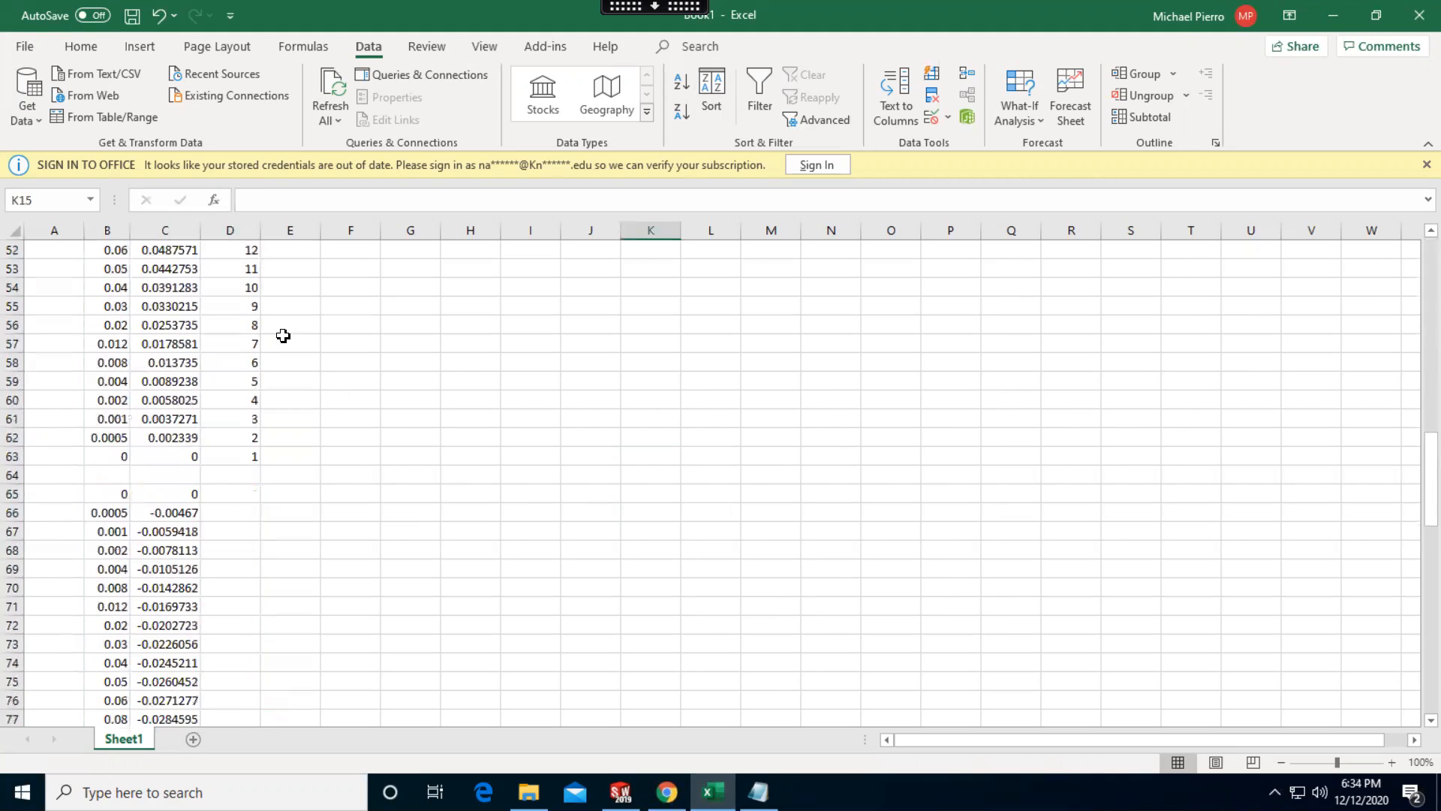
click(109, 383)
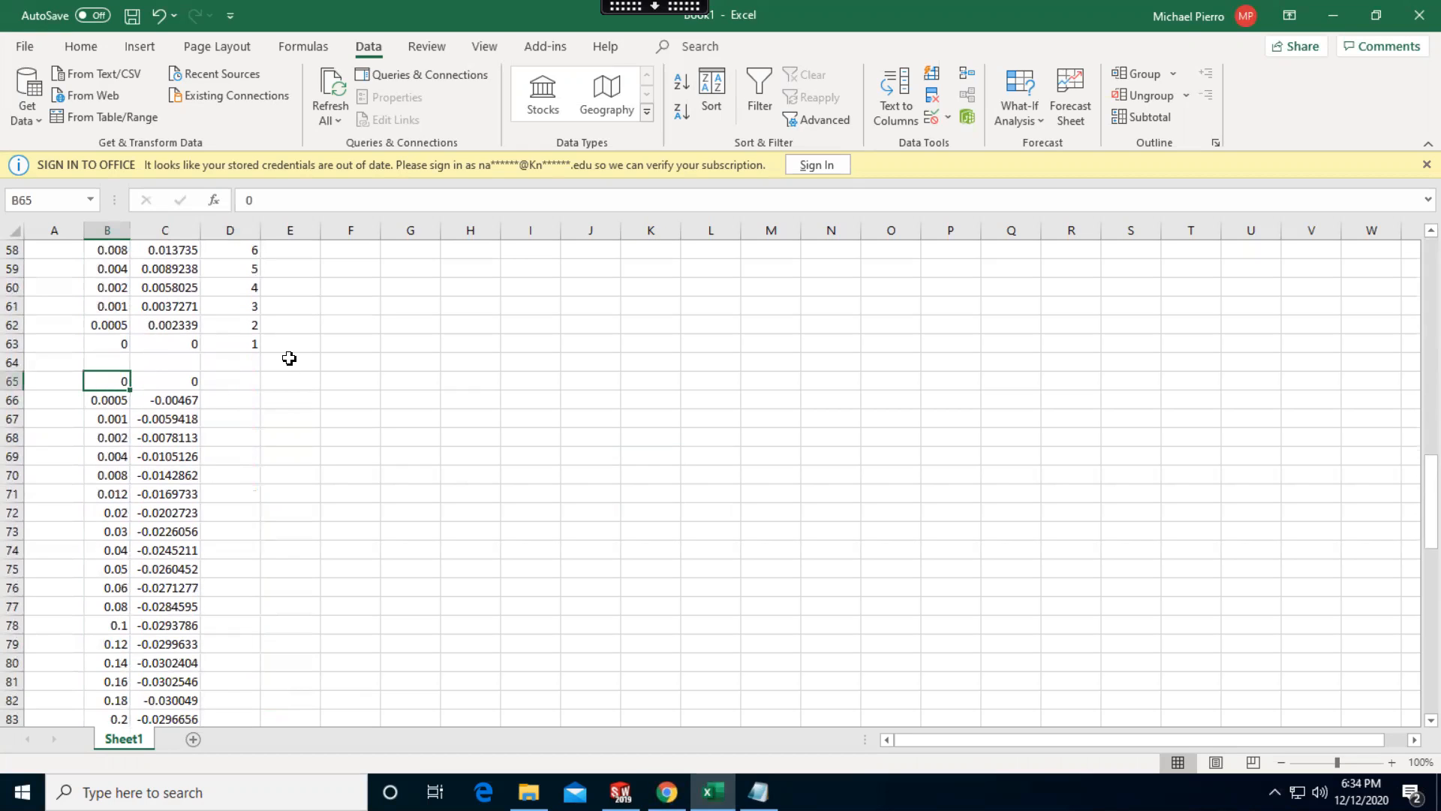
key(shift+Right)
key(ctrl+shift+Down)
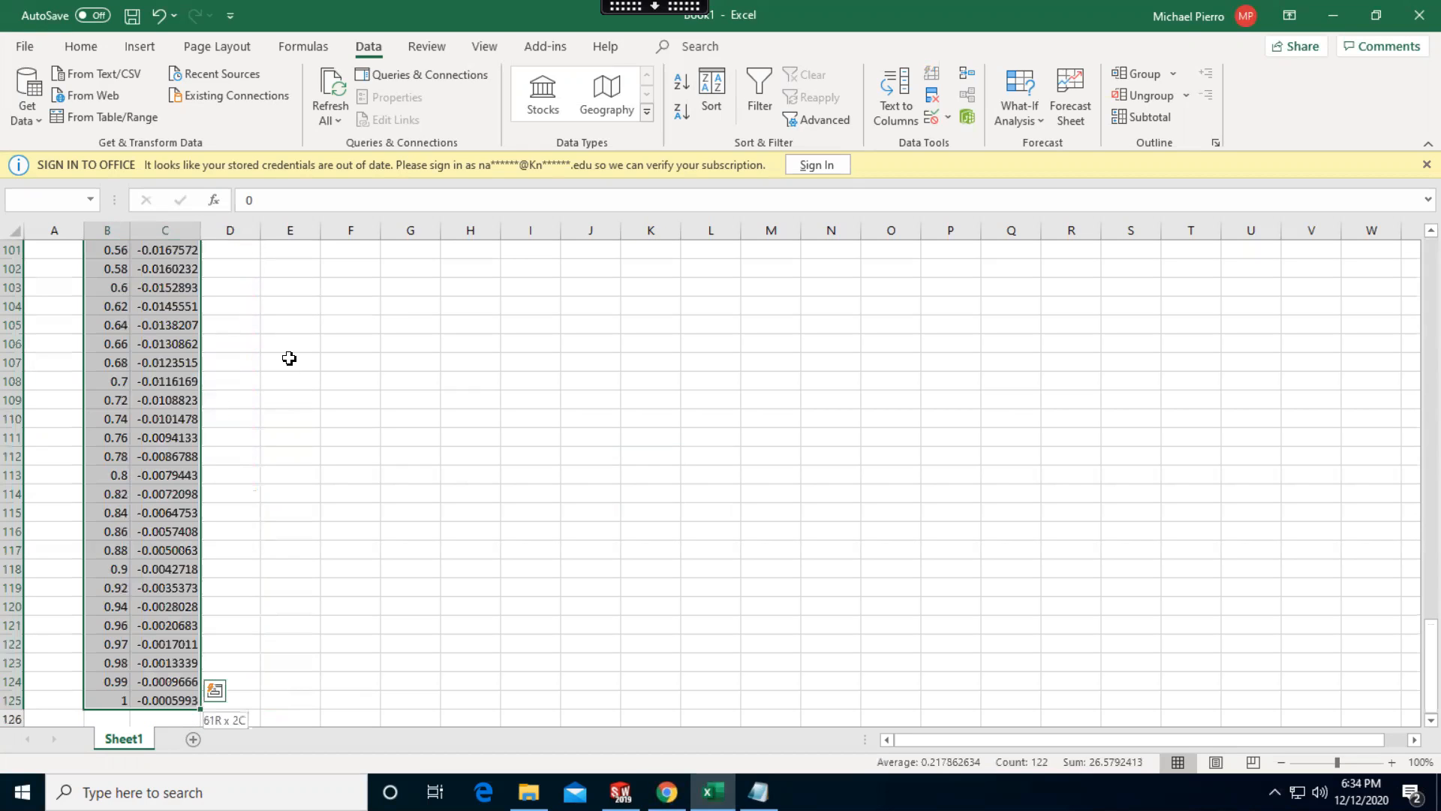
key(ctrl+c)
scroll(290, 358, up, 18)
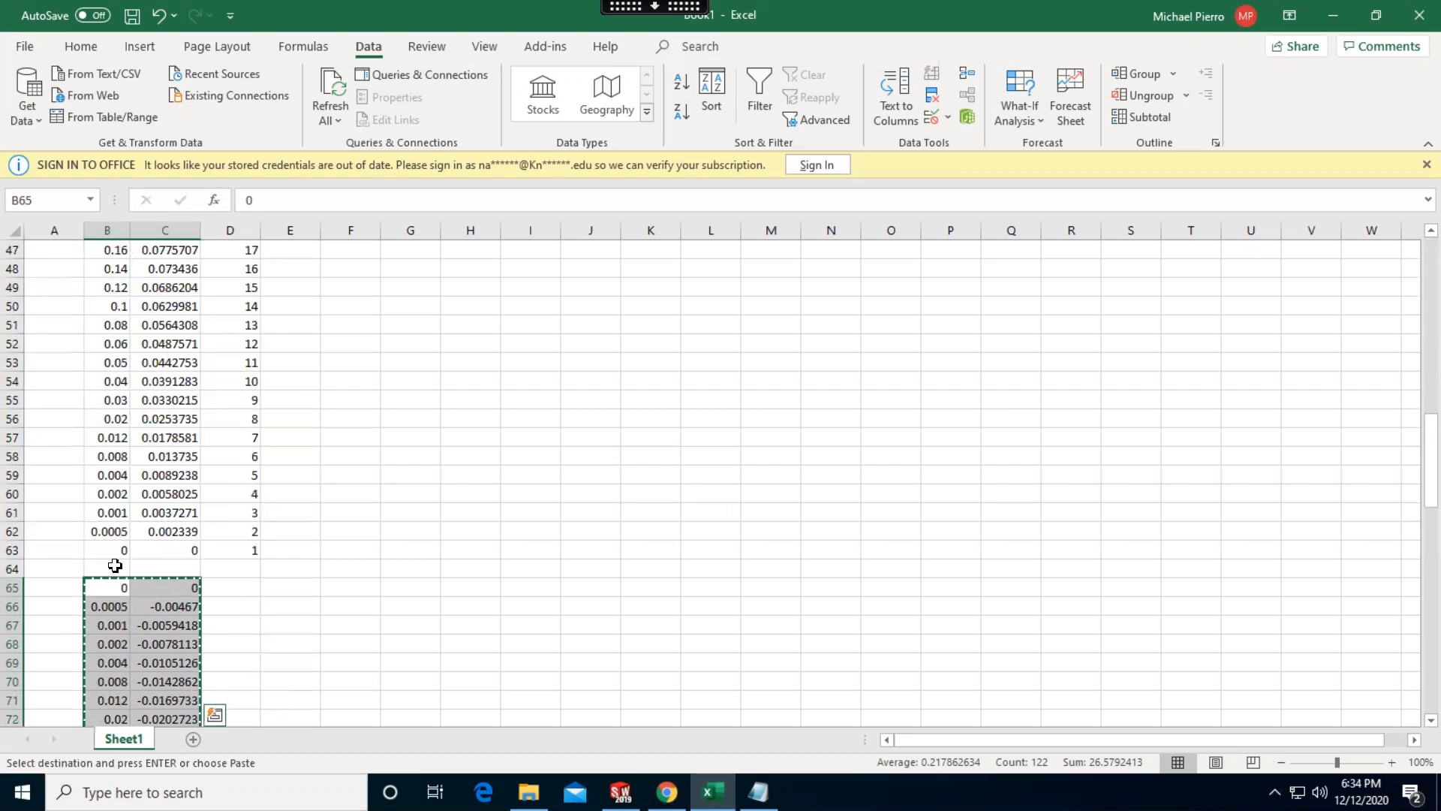
Clear the duplicate 0, 0 point in C65 and B65 at the start of the second coordinate block
click(166, 586)
key(Delete)
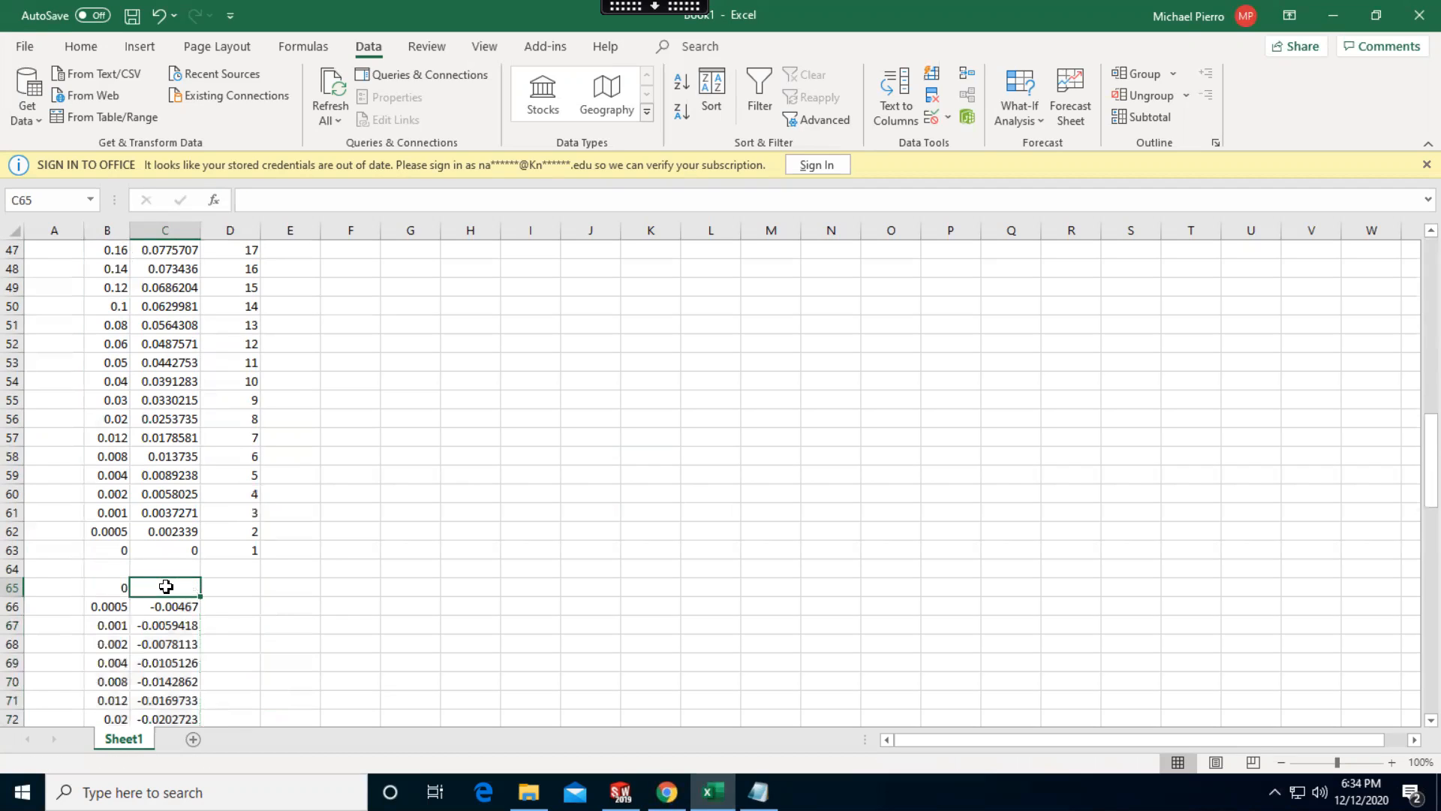
key(Left)
key(Delete)
Move the remaining second-block coordinates B66:C125 up to start at B64, directly below the first block
click(109, 607)
key(ctrl+shift+Right)
key(ctrl+shift+Down)
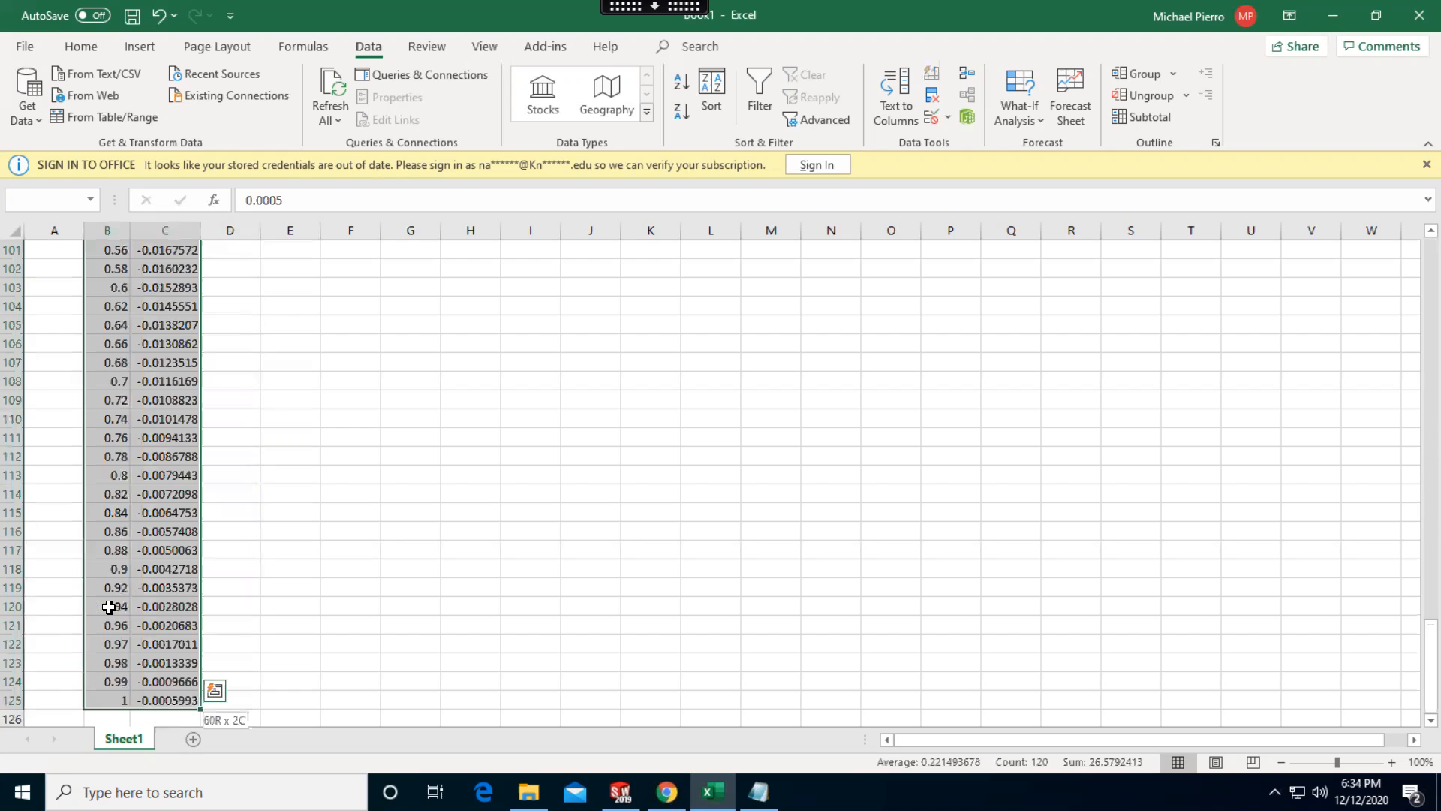
key(ctrl+c)
scroll(248, 556, up, 19)
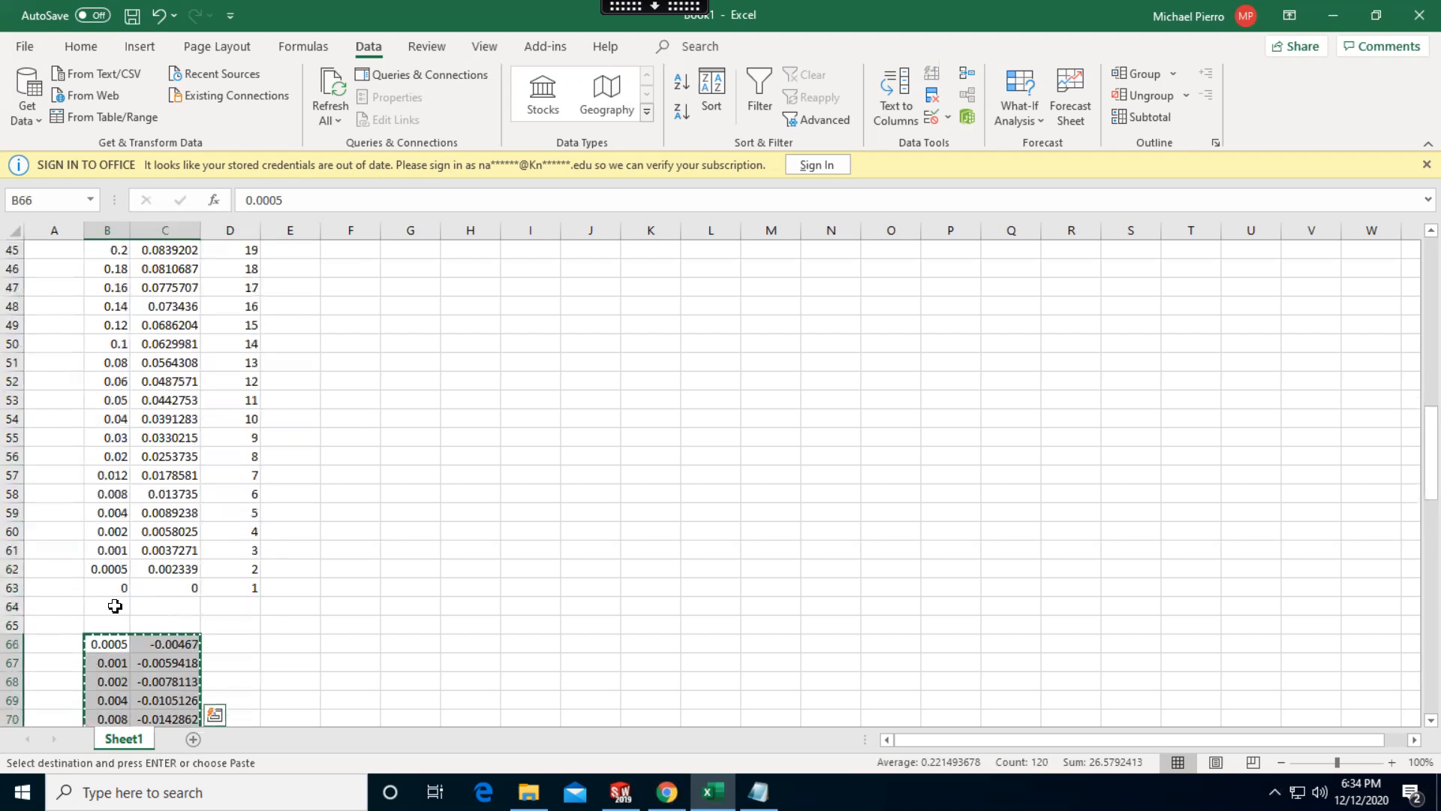
click(113, 607)
key(Return)
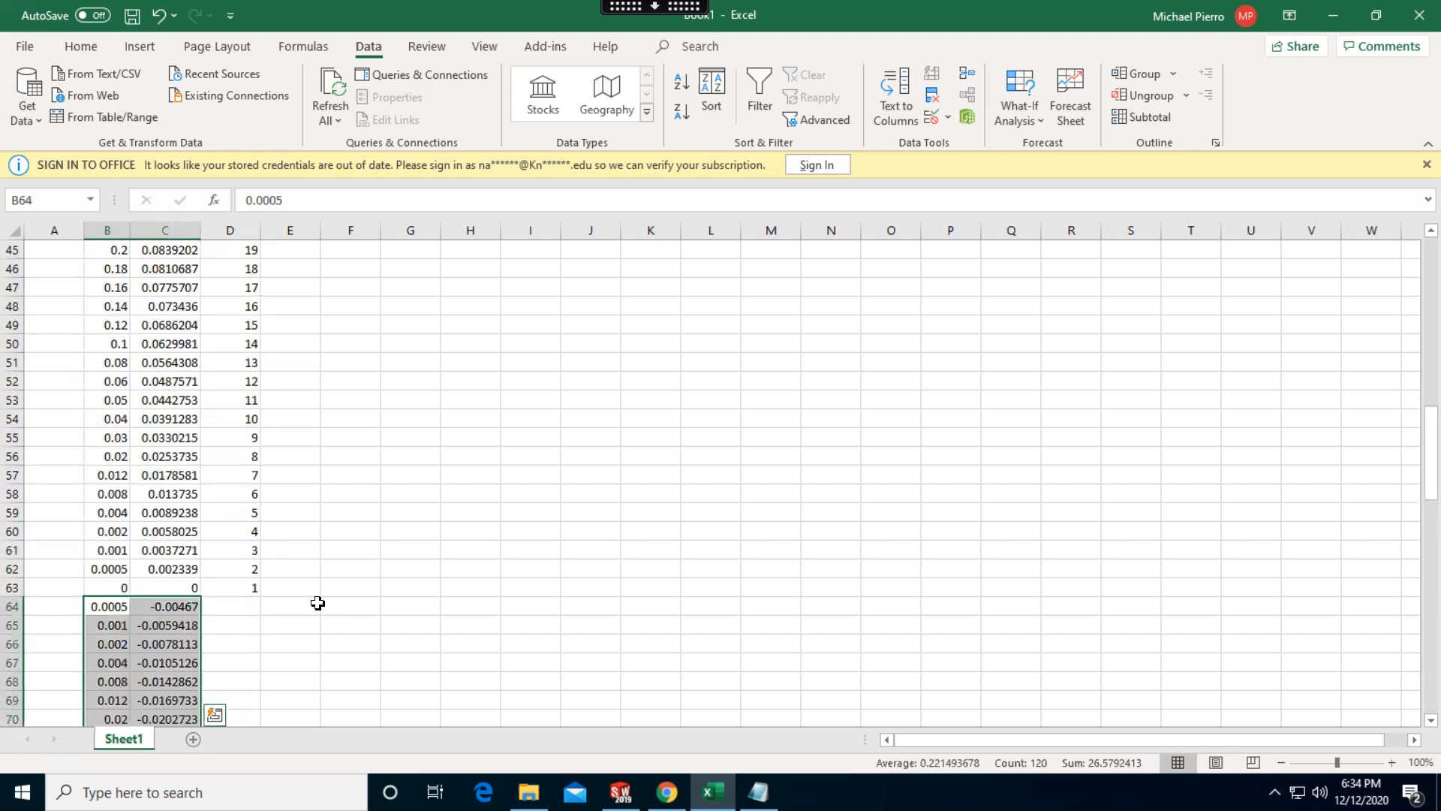
Clear the point numbers in column D from D63 up to D3
click(308, 604)
drag(240, 587, 226, 191)
key(Delete)
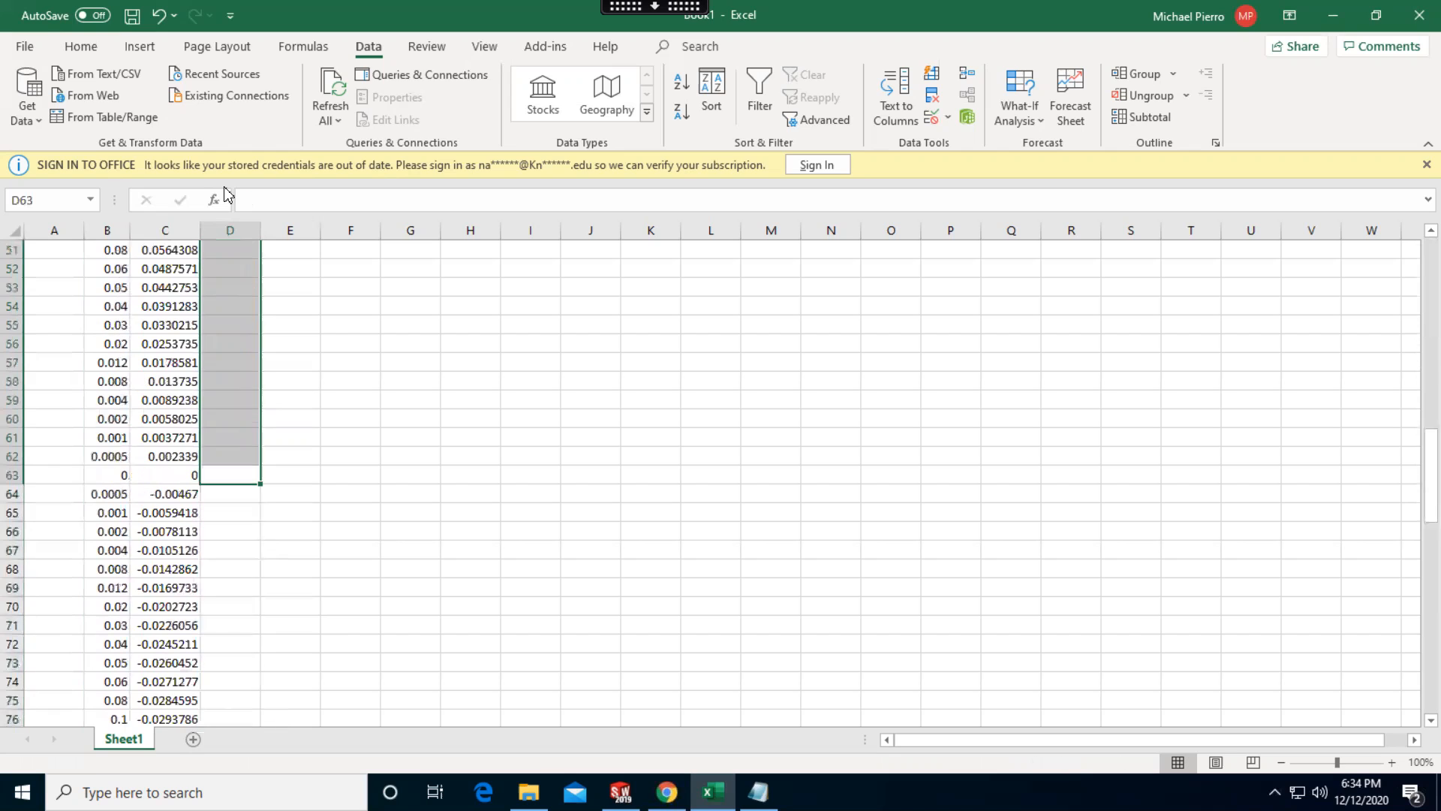
Enter 0 in D3 and fill it down column D to D123 beside all coordinates
scroll(360, 398, up, 12)
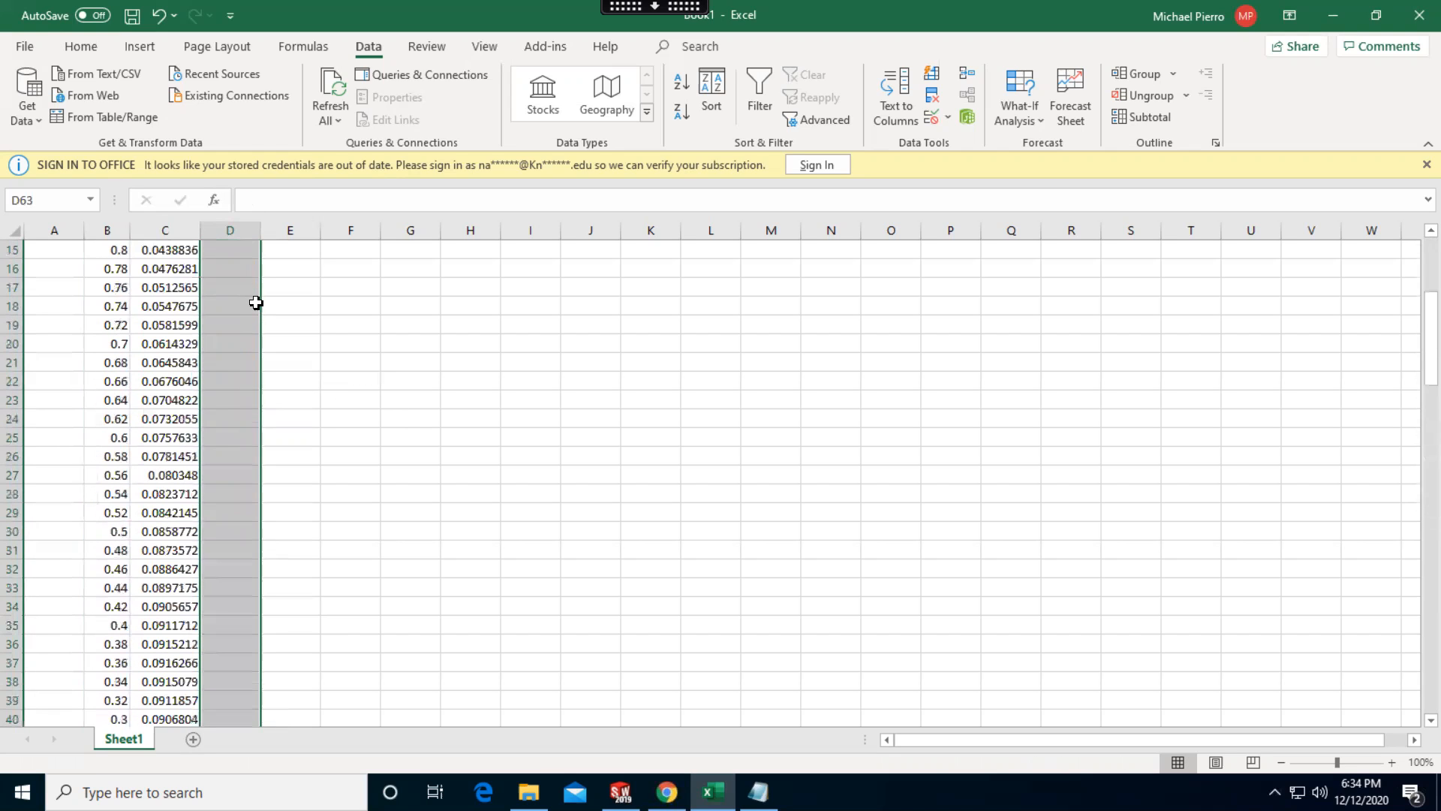
scroll(301, 323, up, 5)
click(240, 286)
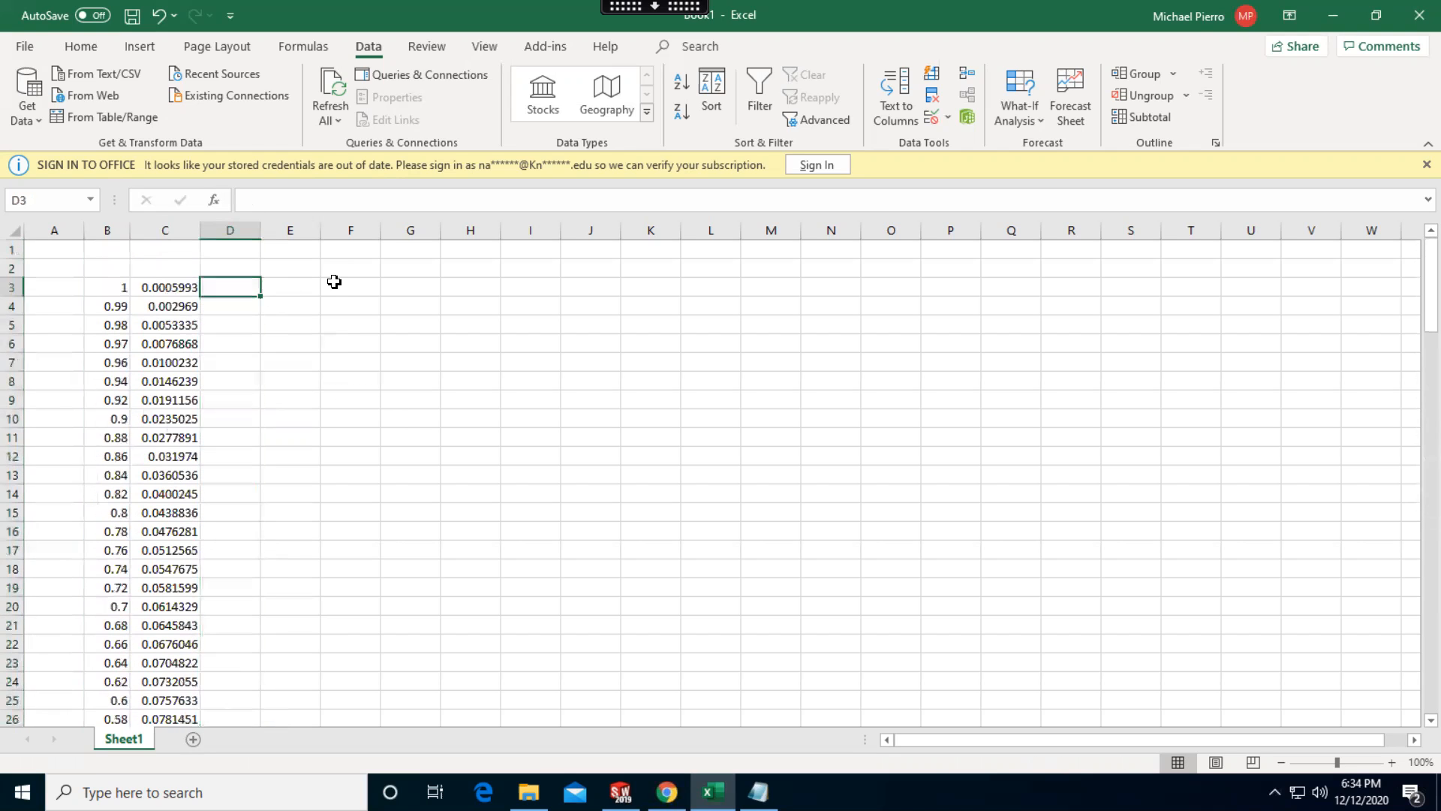
text(0)
drag(318, 309, 227, 672)
click(245, 288)
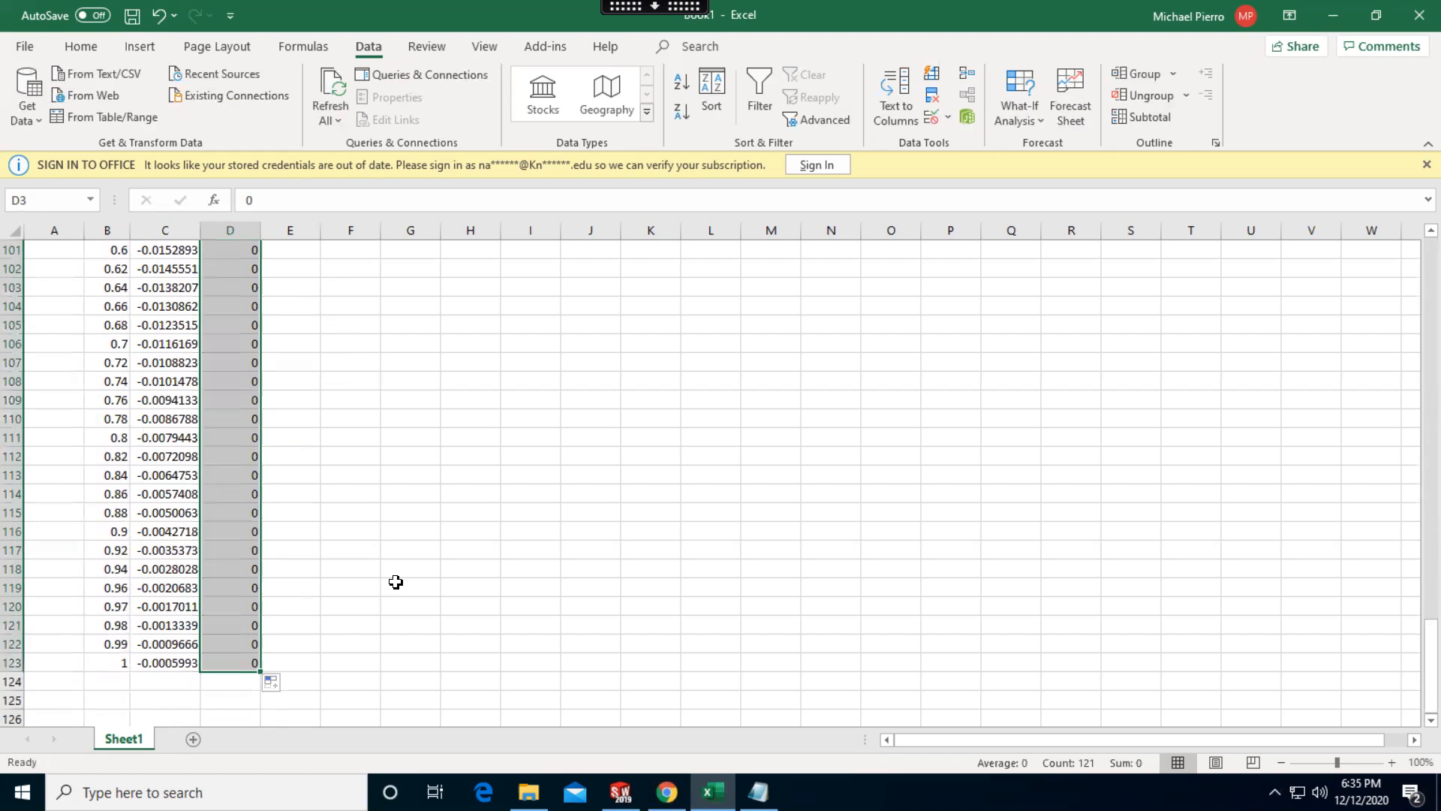
click(396, 582)
Copy the three-column coordinates B3:D123 and paste them into clarky.txt in Notepad, replacing its old contents
scroll(473, 563, up, 15)
scroll(396, 553, up, 18)
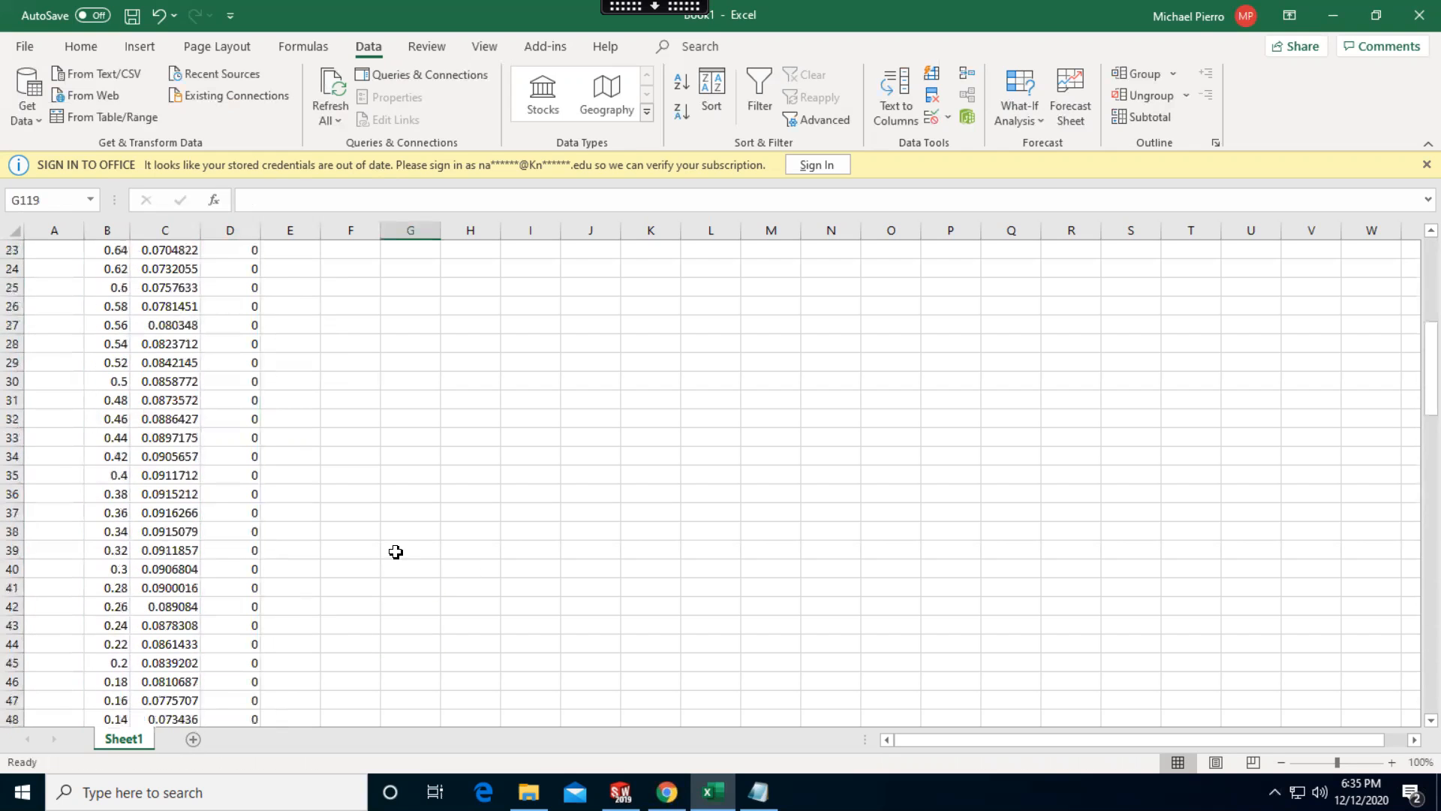
click(100, 286)
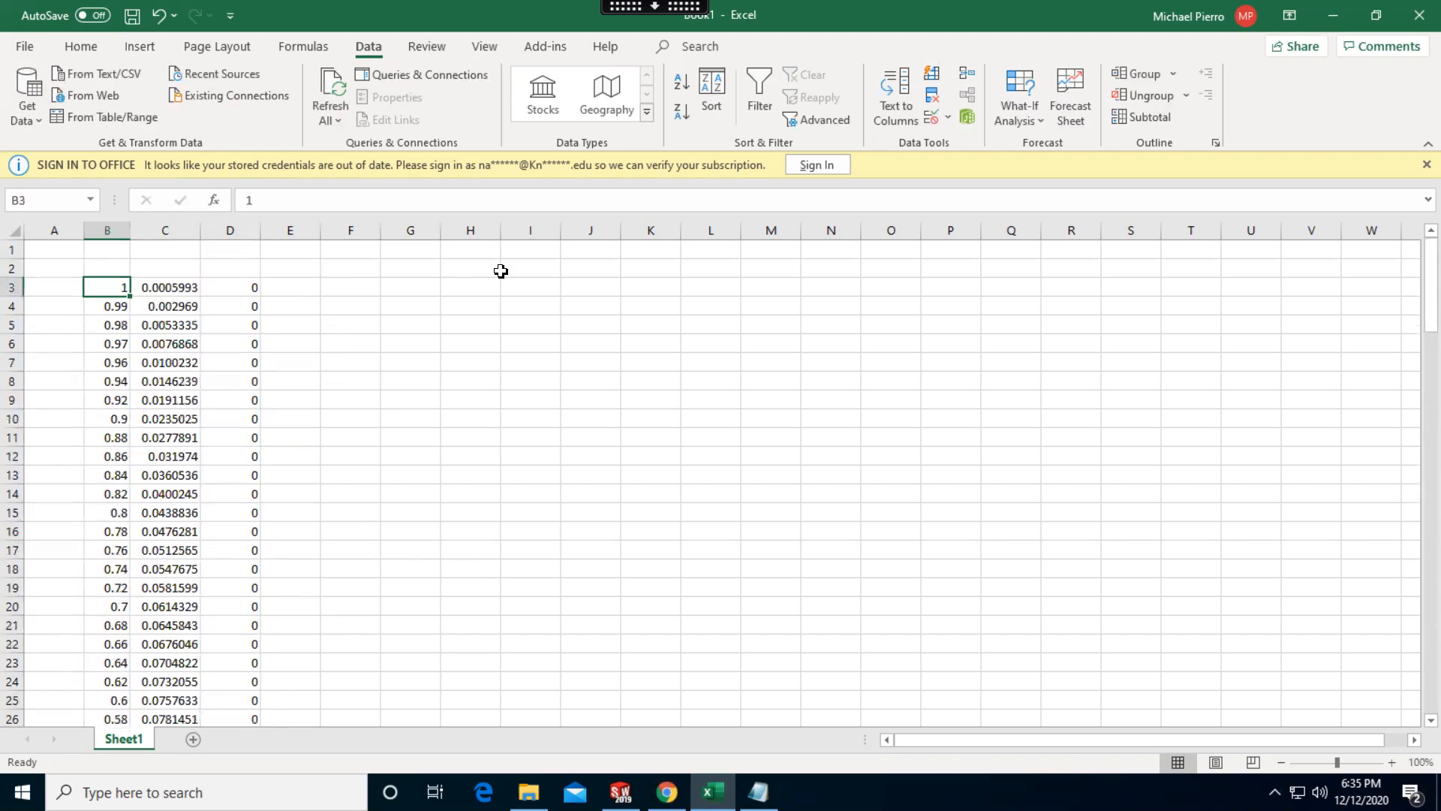
key(ctrl+shift+Right)
key(ctrl+shift+Down)
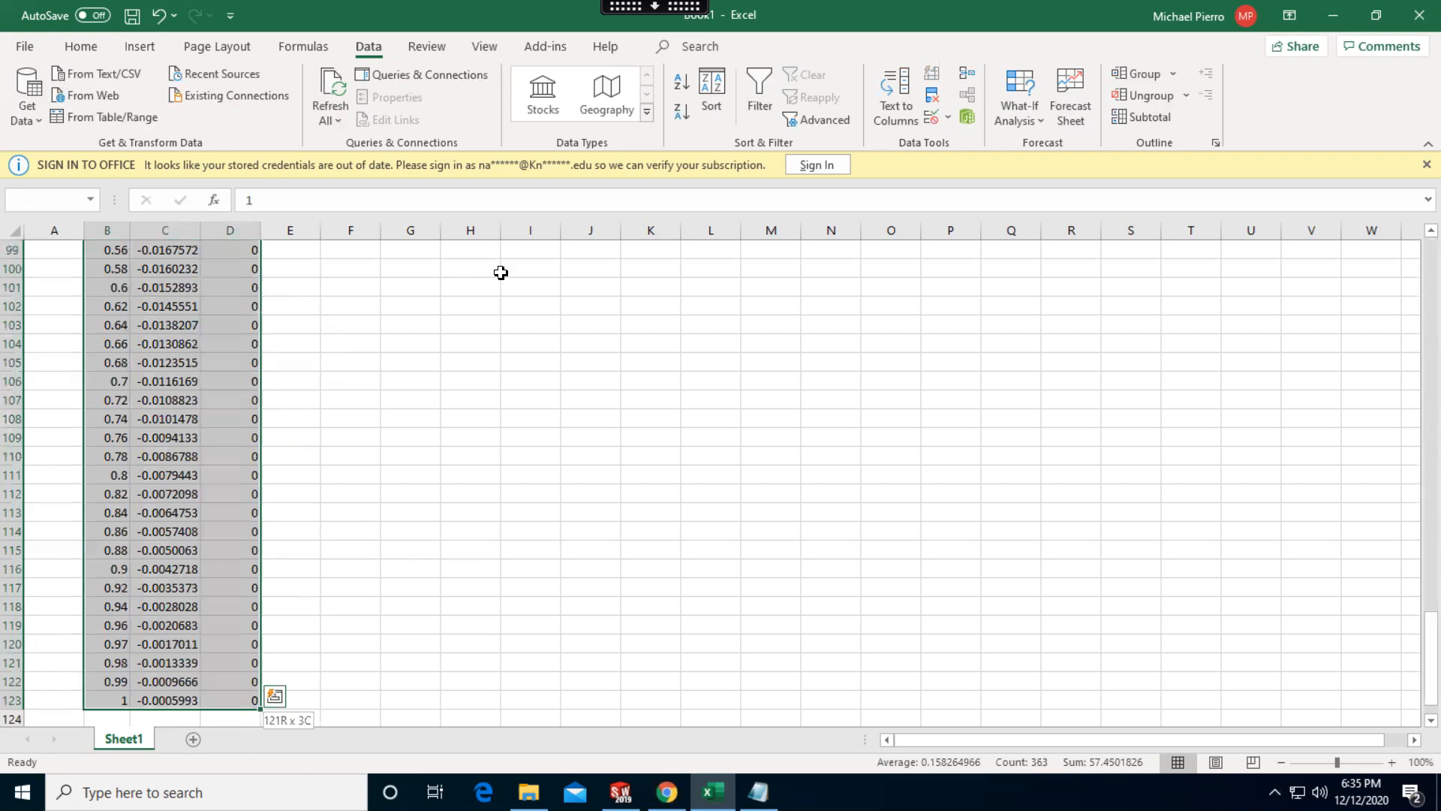
key(ctrl+c)
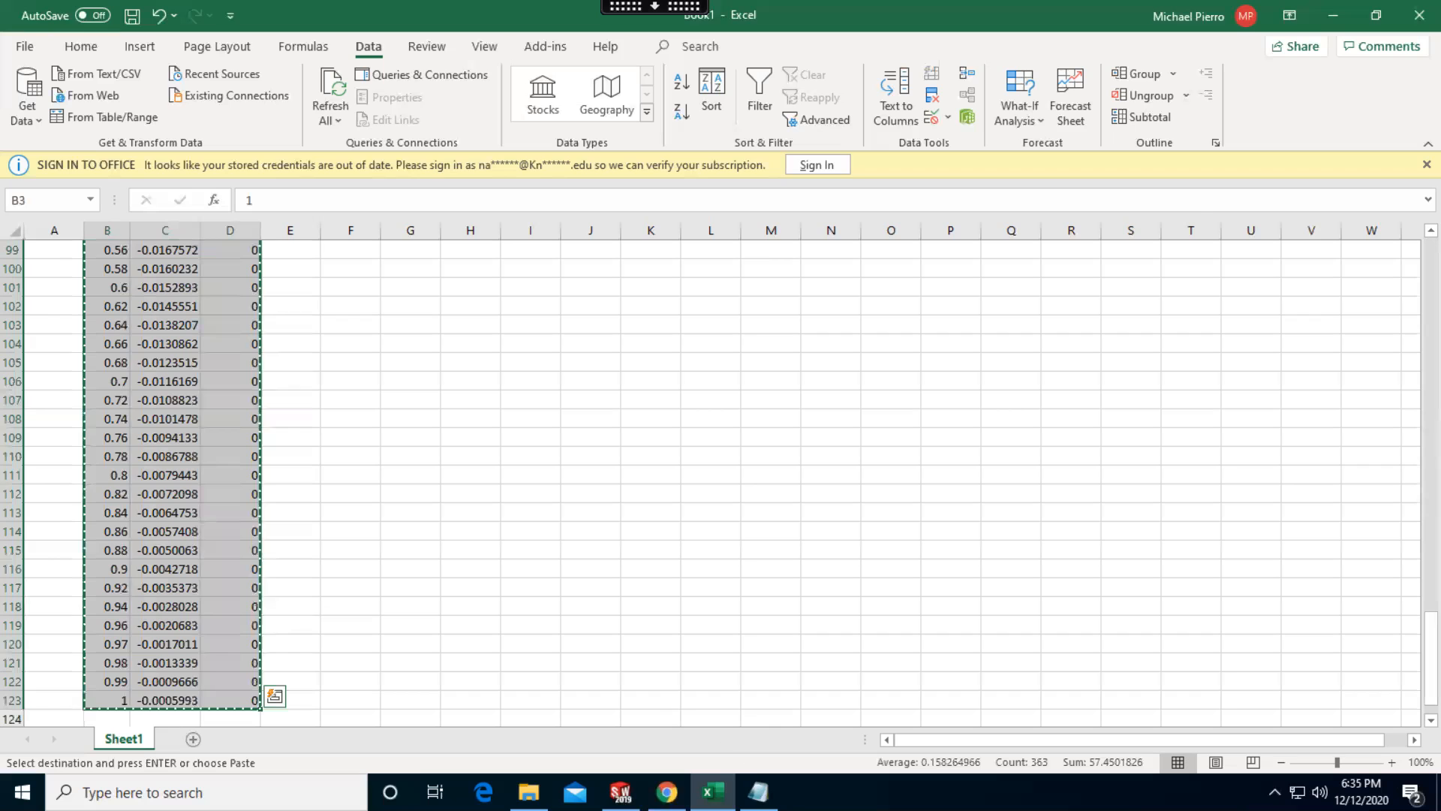
click(758, 792)
key(ctrl+v)
Look through the pasted three-column coordinates in clarky.txt, save the file and minimize Notepad
scroll(489, 428, up, 7)
scroll(489, 451, up, 5)
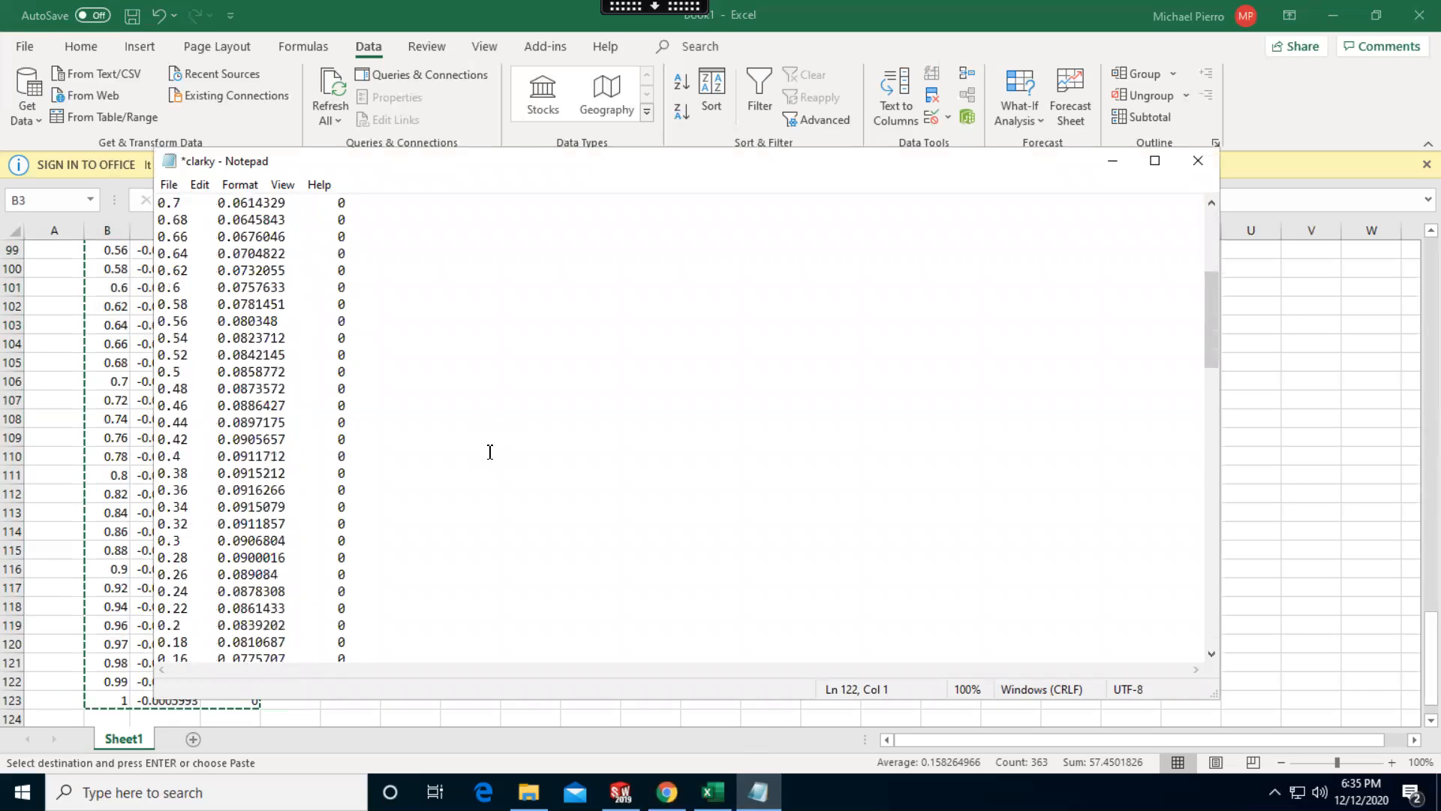
scroll(343, 512, down, 8)
click(281, 518)
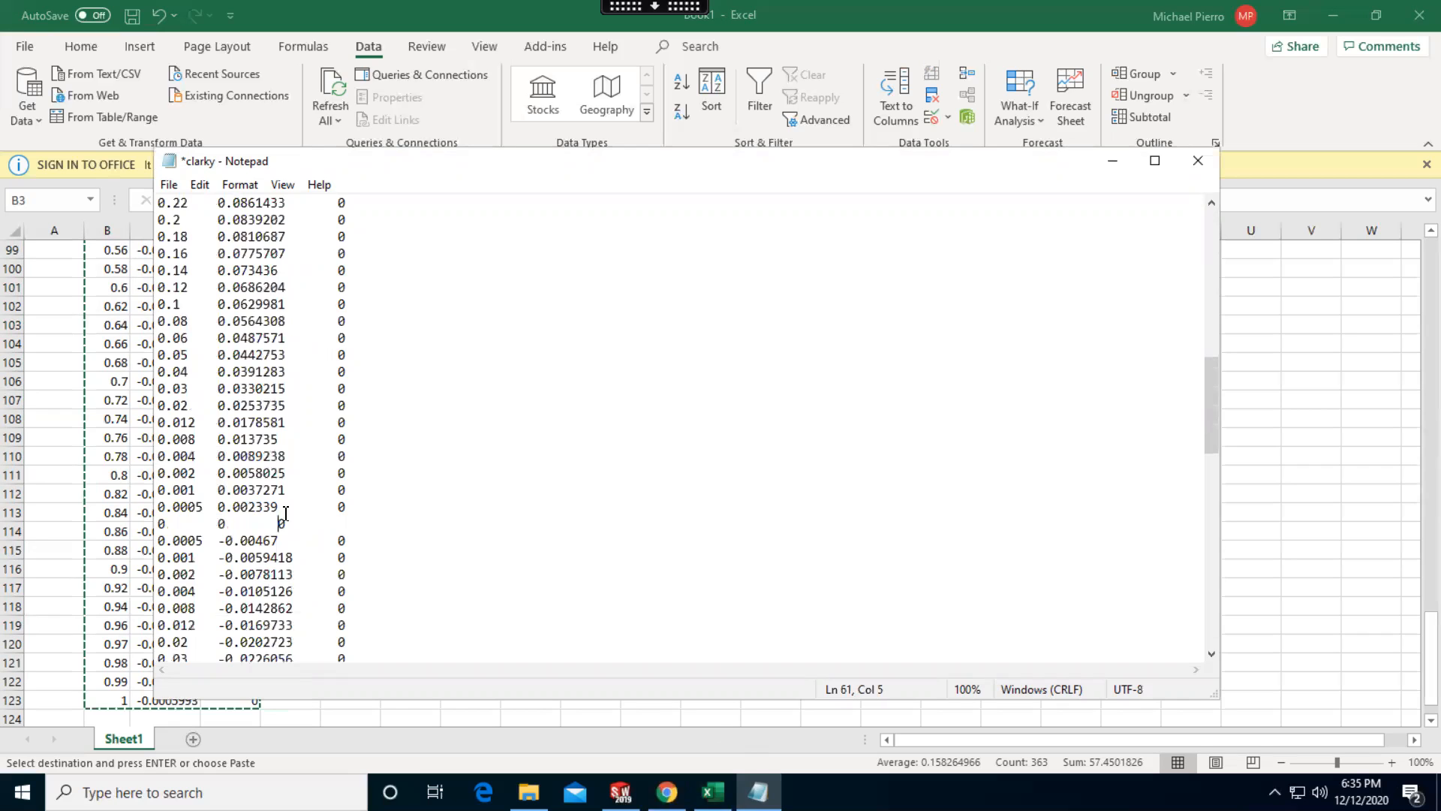
scroll(377, 428, up, 14)
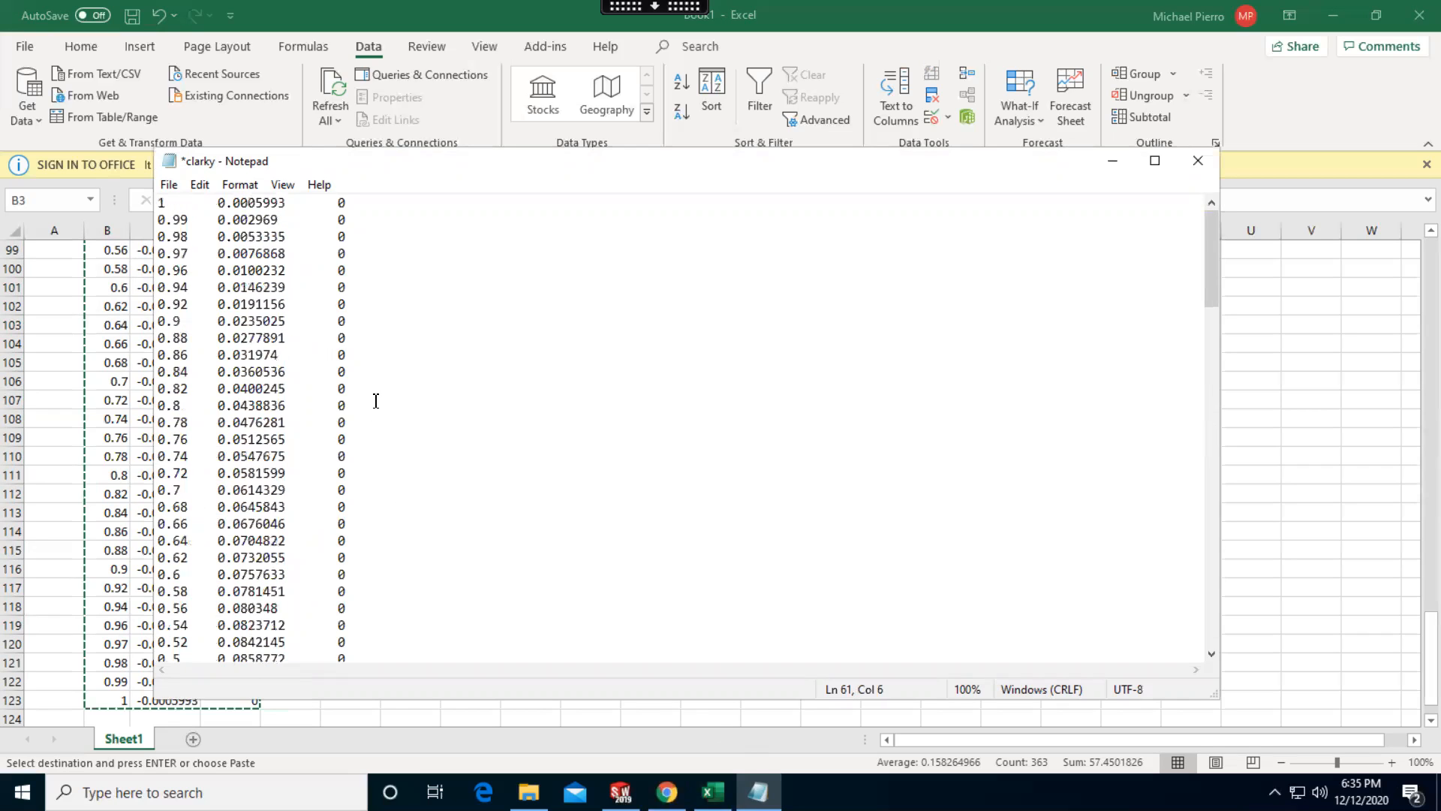
scroll(357, 308, down, 20)
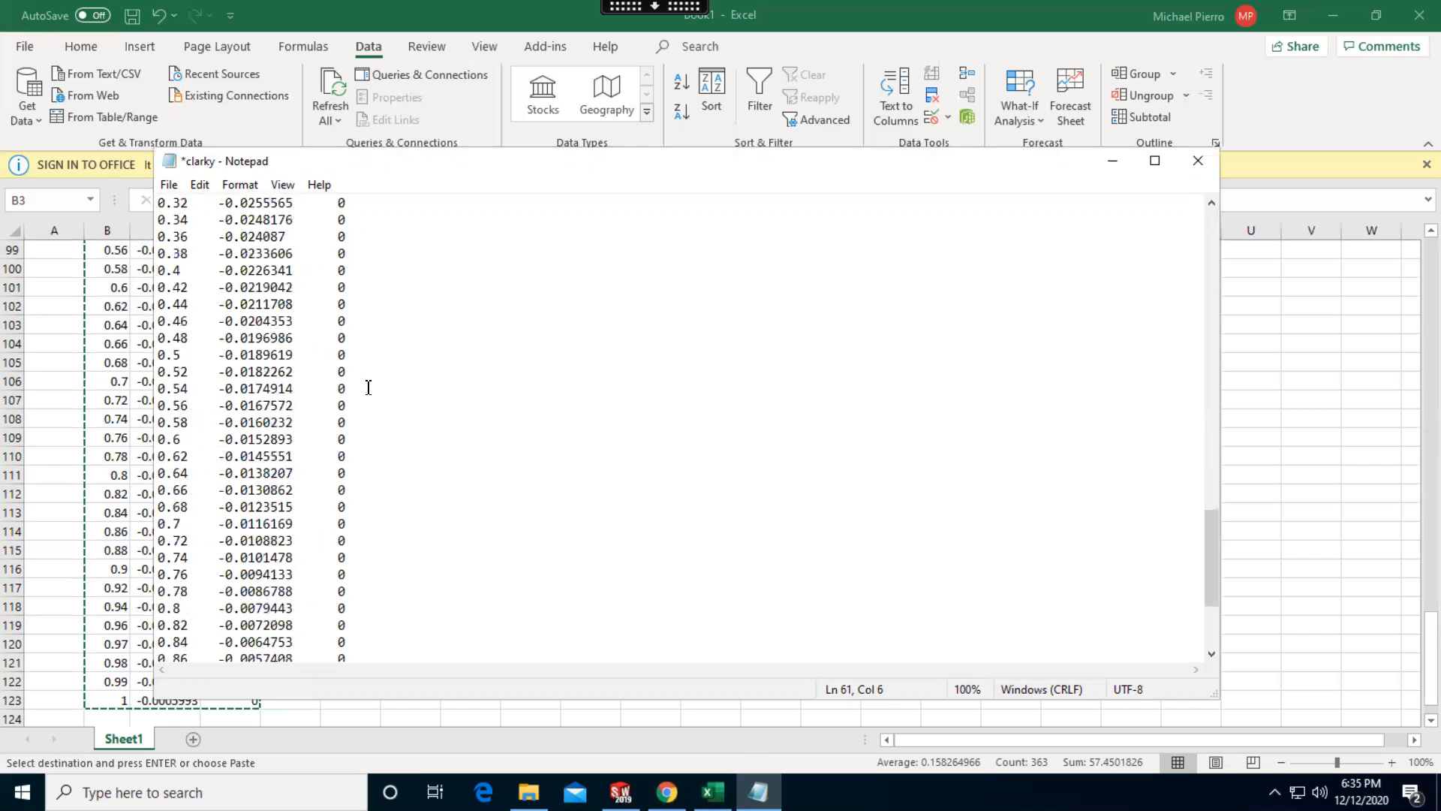
scroll(377, 400, up, 20)
key(ctrl+s)
click(1113, 159)
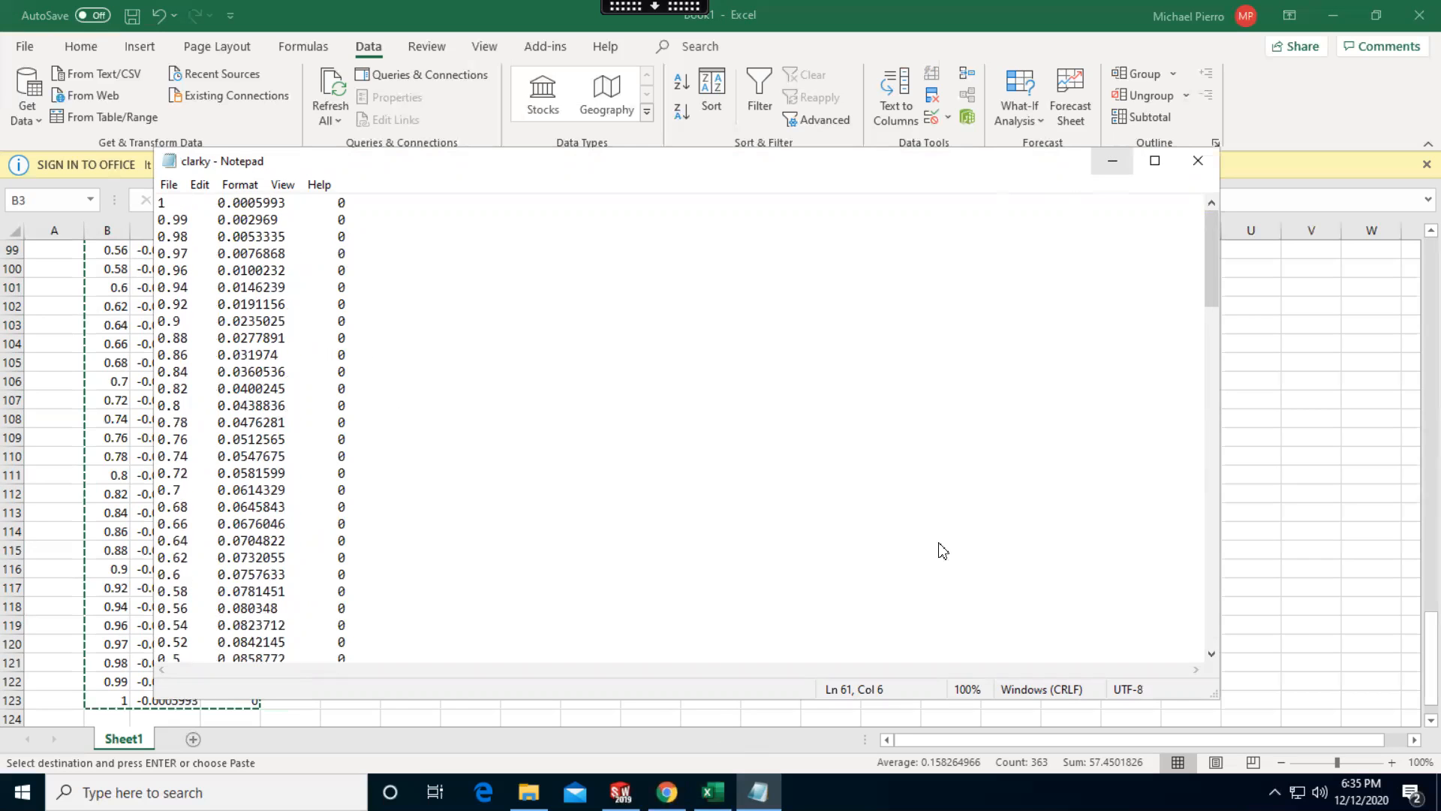
Switch to SOLIDWORKS and create a new part document
click(620, 792)
mouse_move(55, 6)
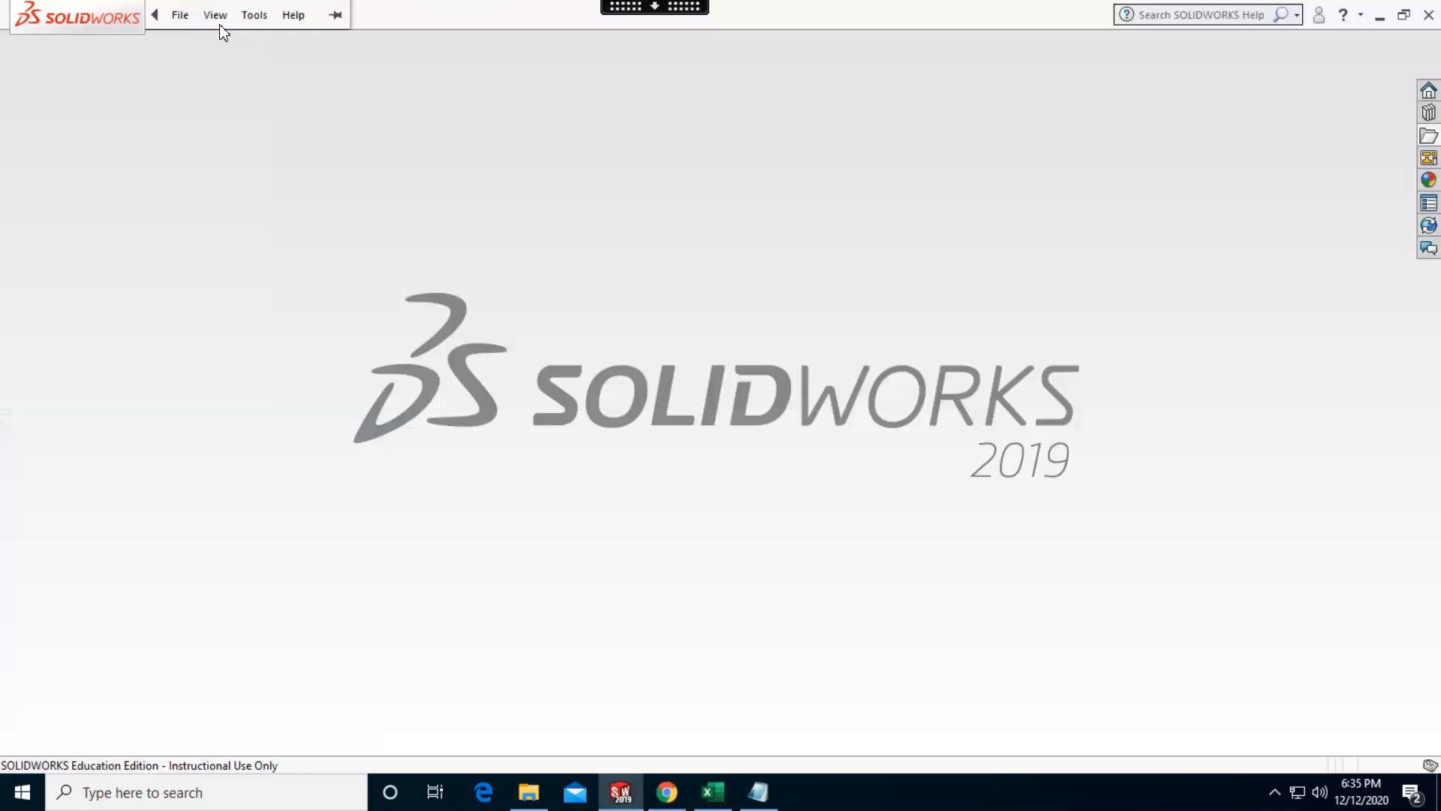
click(182, 16)
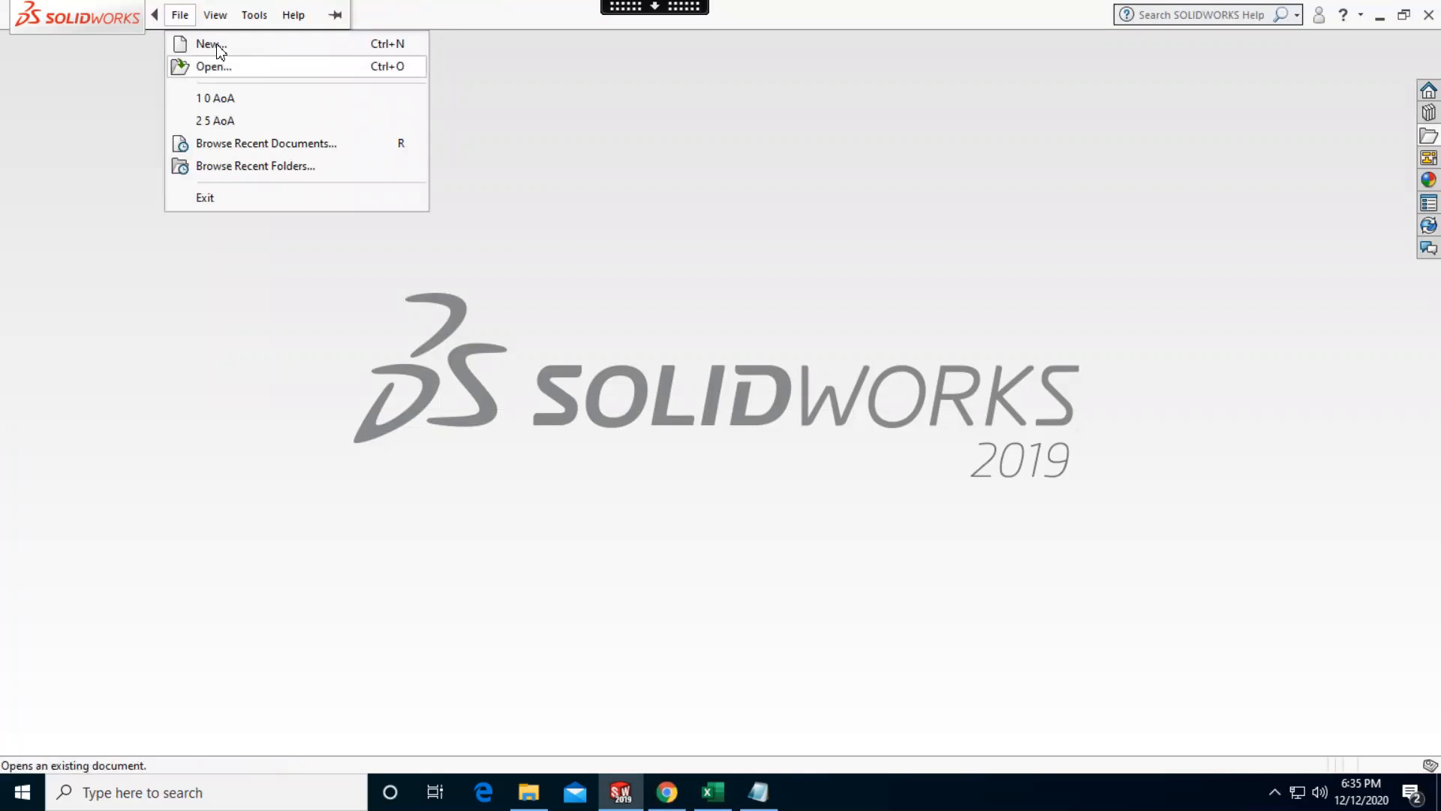
click(210, 45)
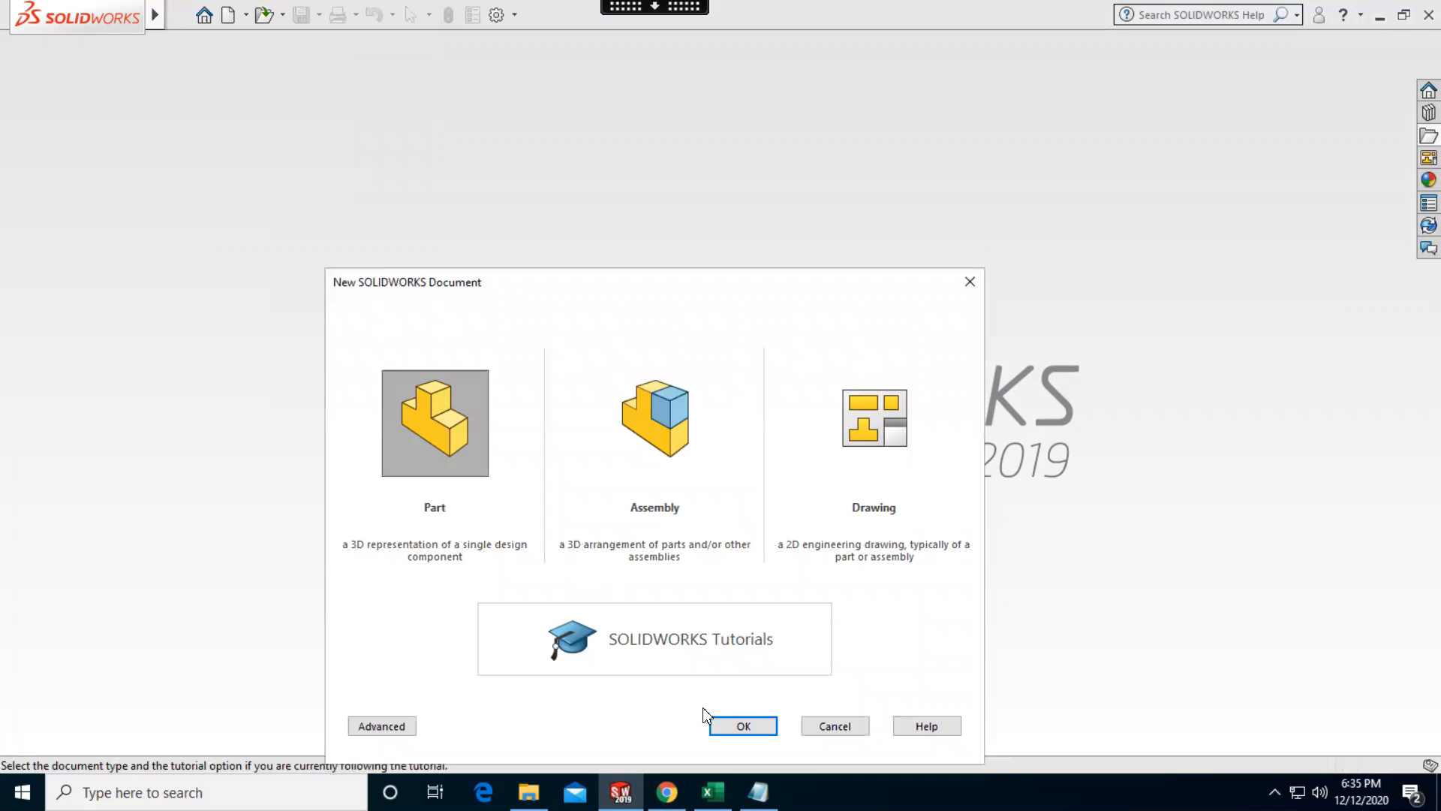
click(734, 723)
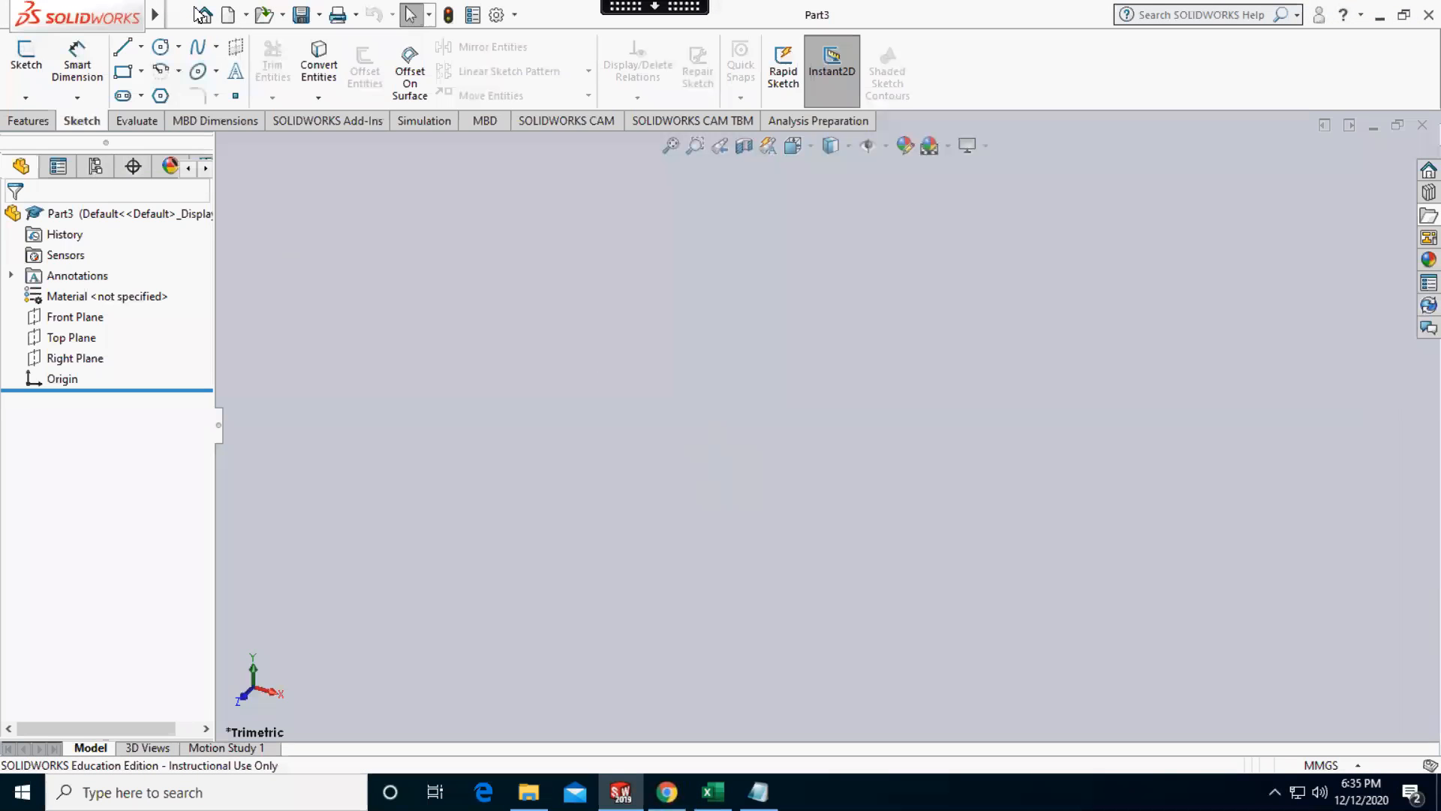
mouse_move(159, 11)
click(212, 12)
click(289, 15)
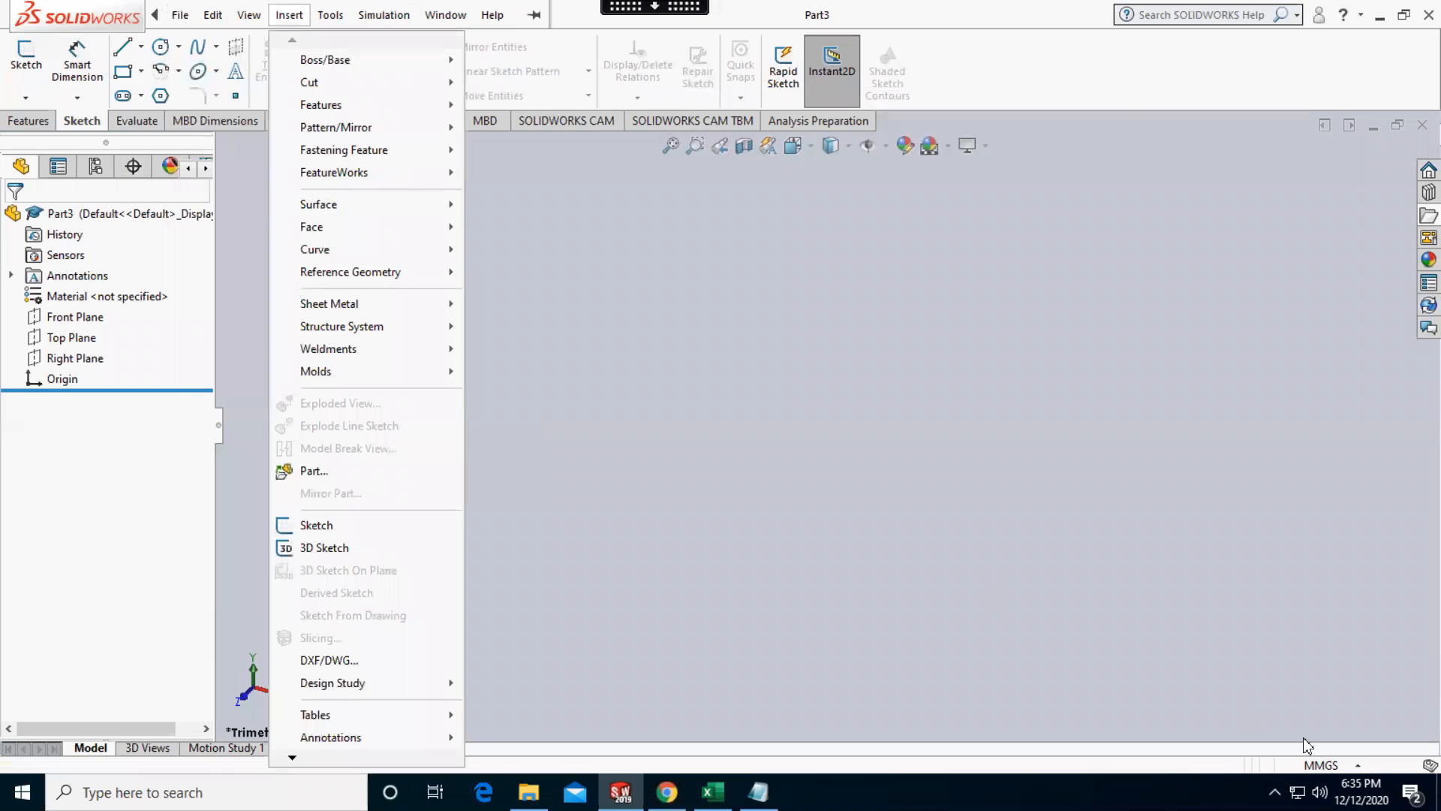
click(1331, 765)
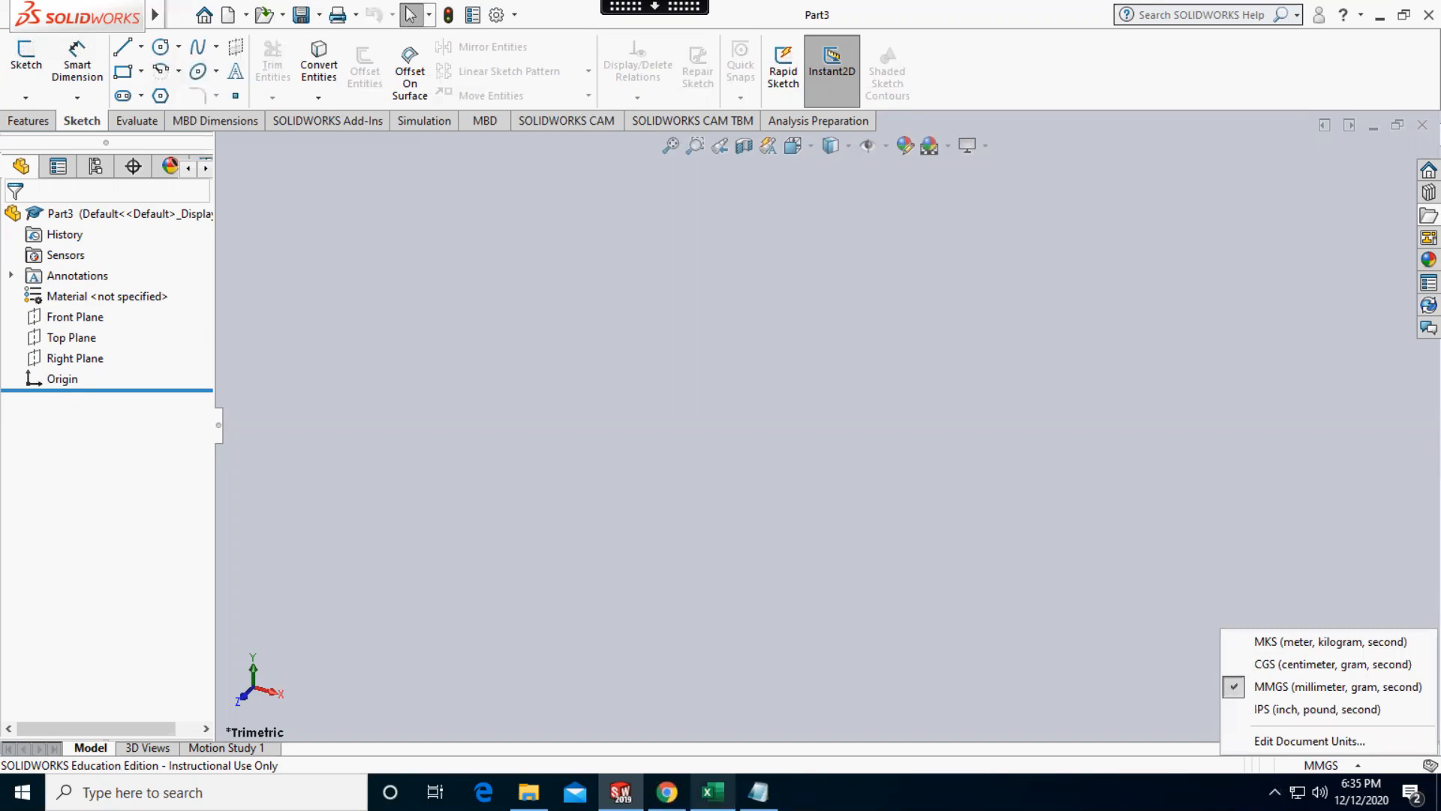
Switch to Excel, enter =B3*0.3 in F3 and fill it down column F to row 123
click(713, 792)
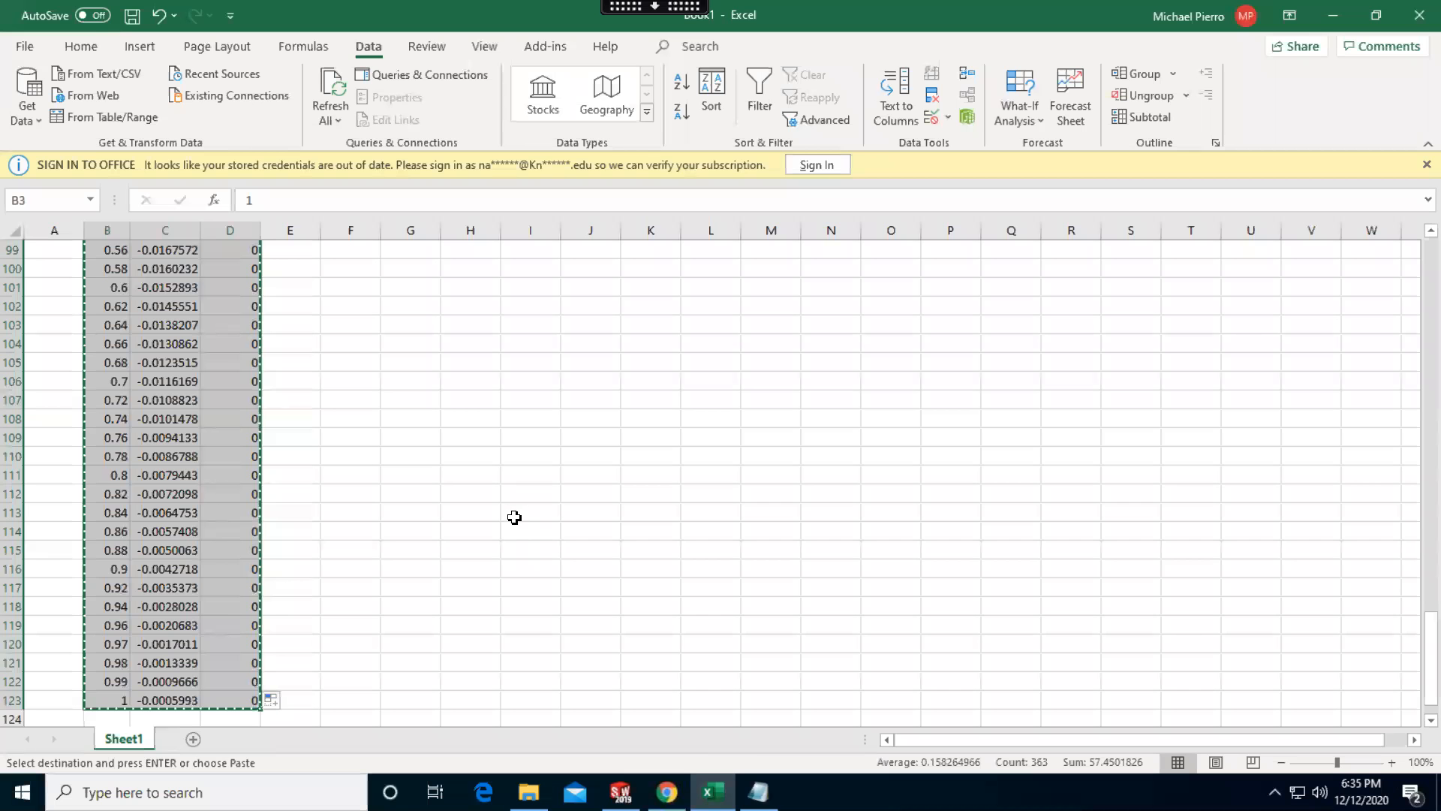
click(514, 517)
scroll(511, 519, up, 20)
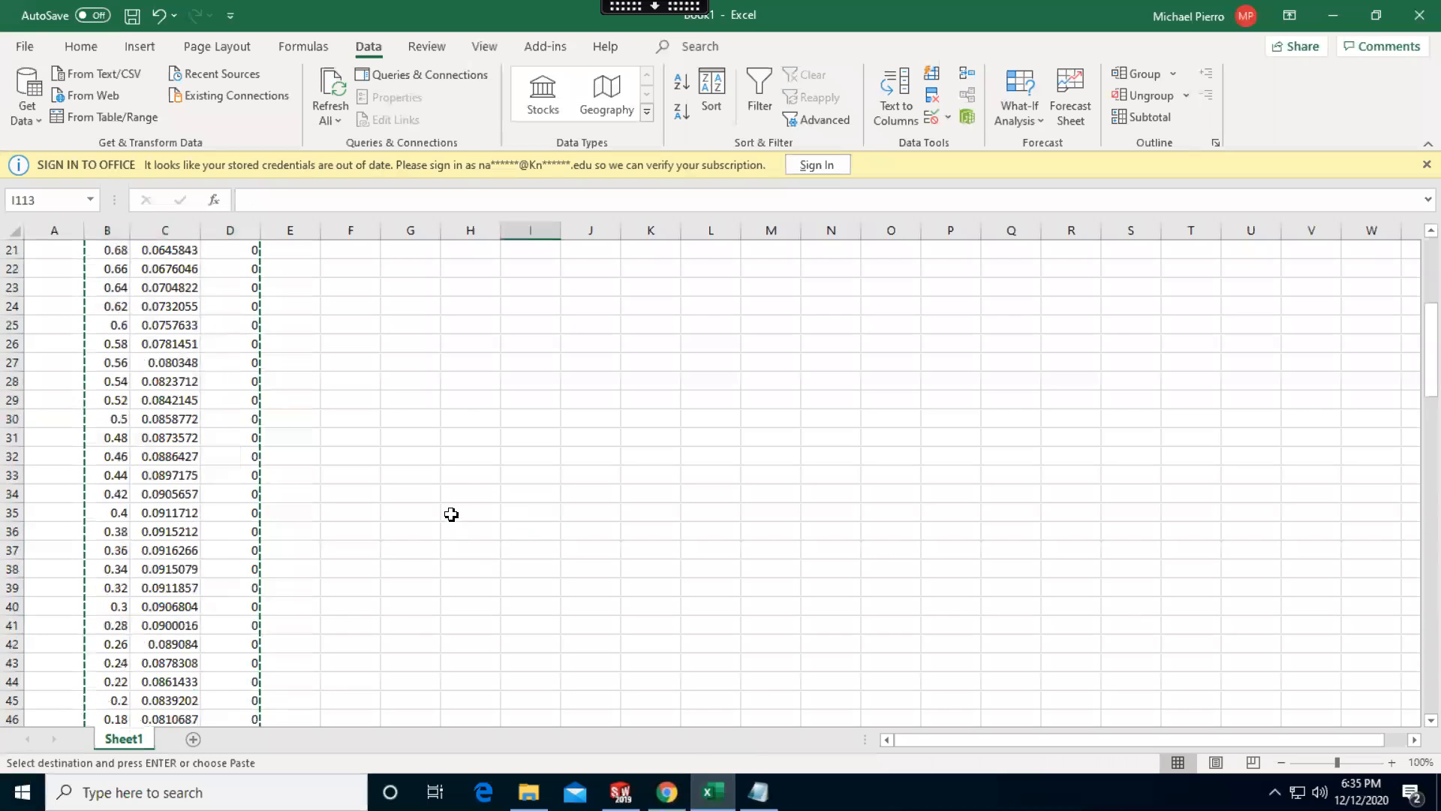
scroll(451, 514, up, 7)
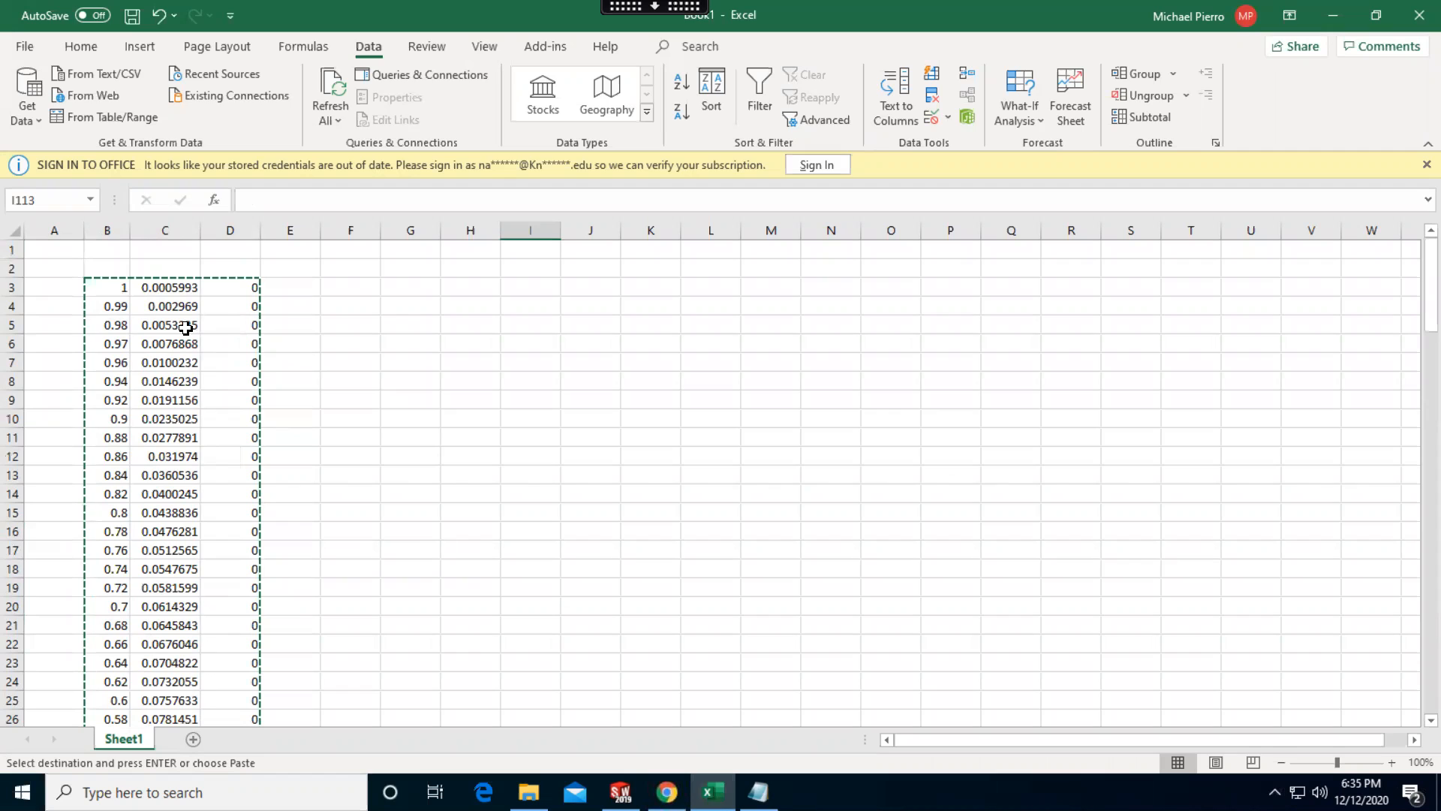
click(360, 294)
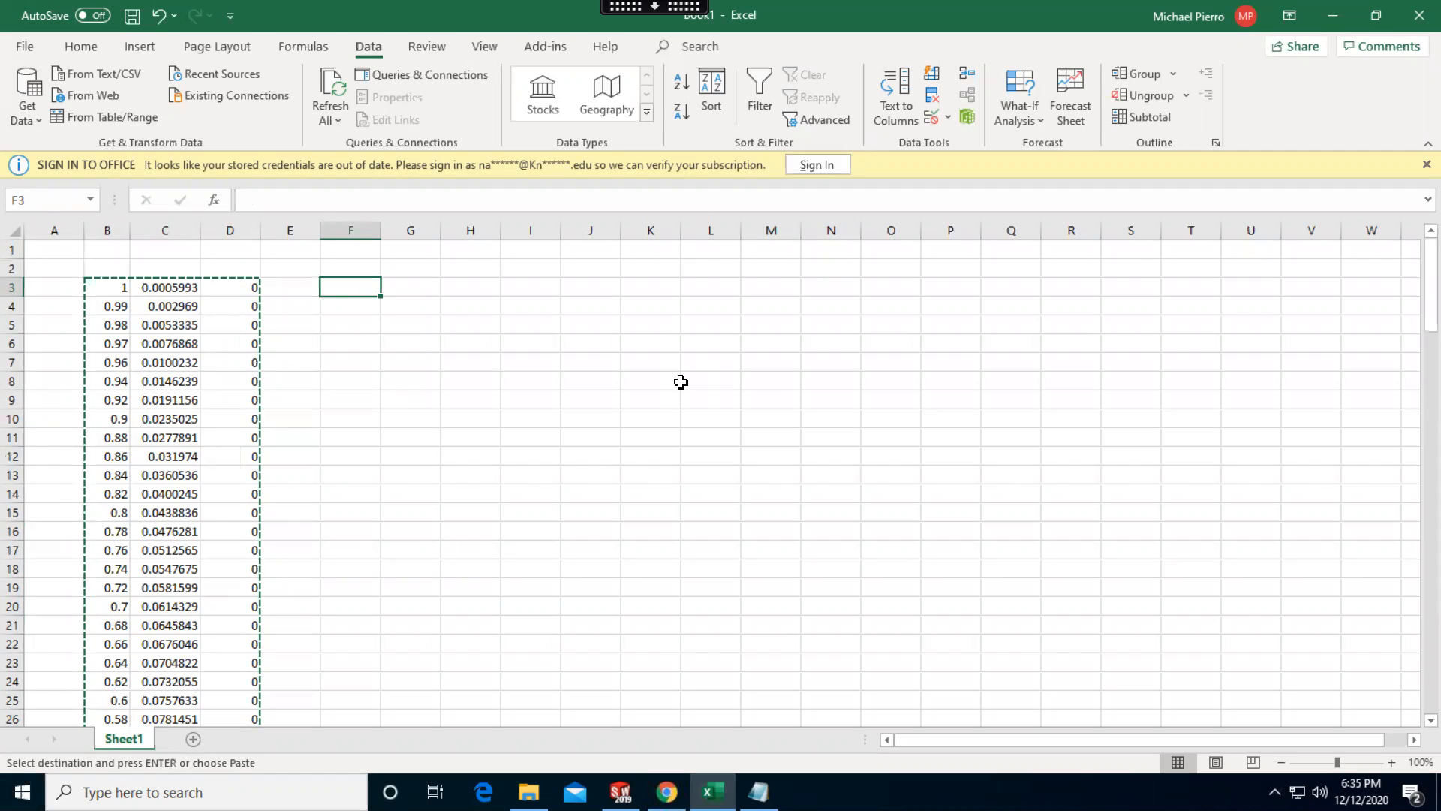
text(=)
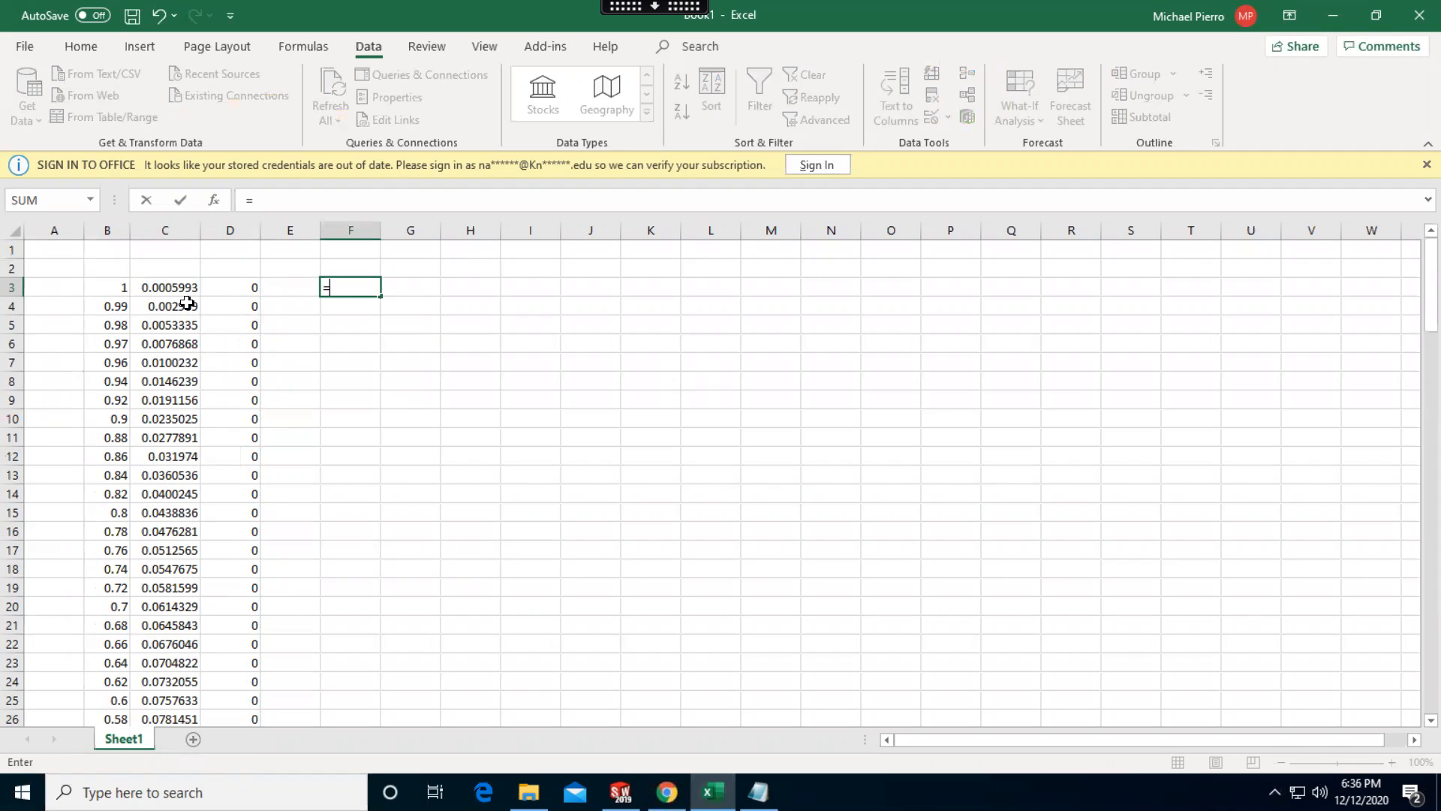
click(107, 288)
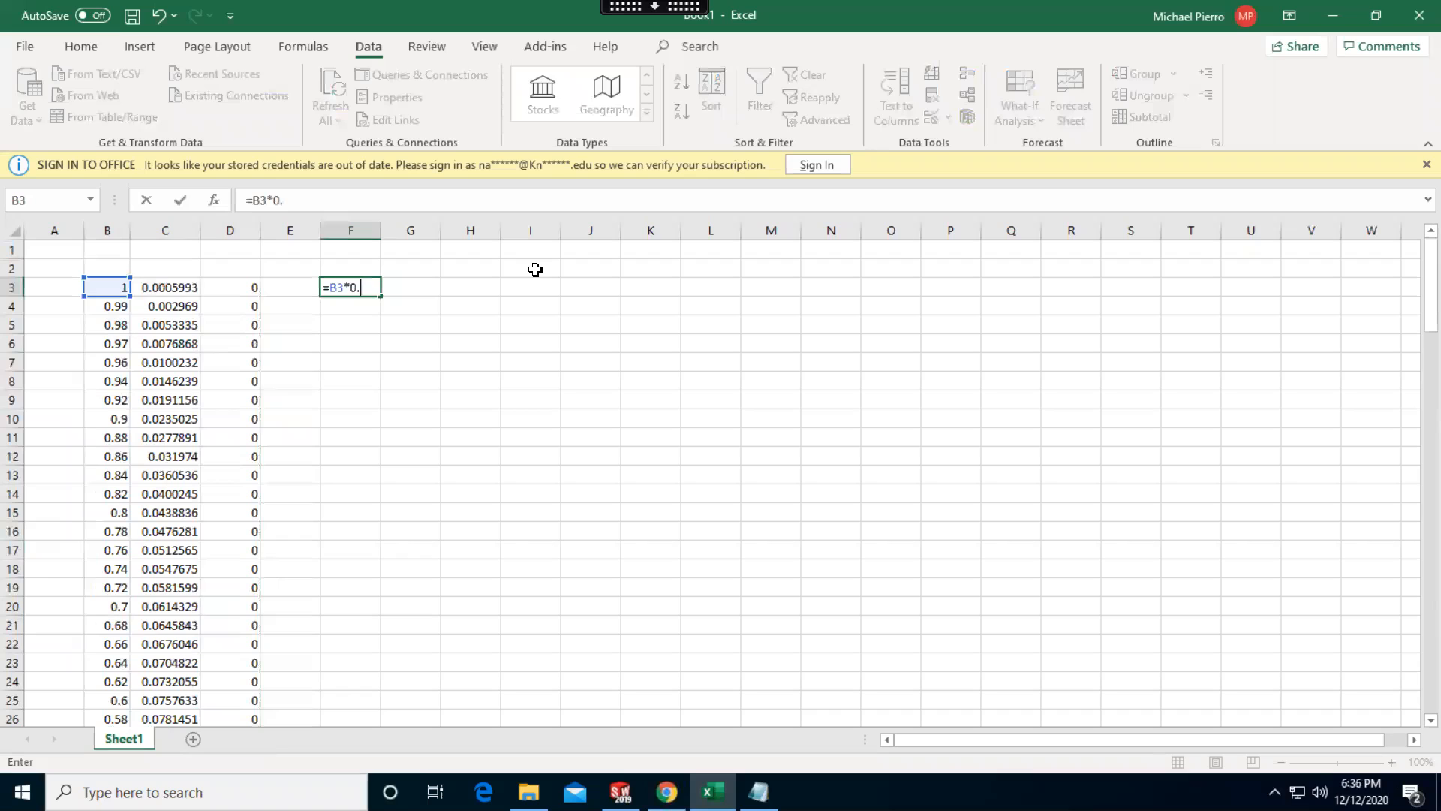
key(Return)
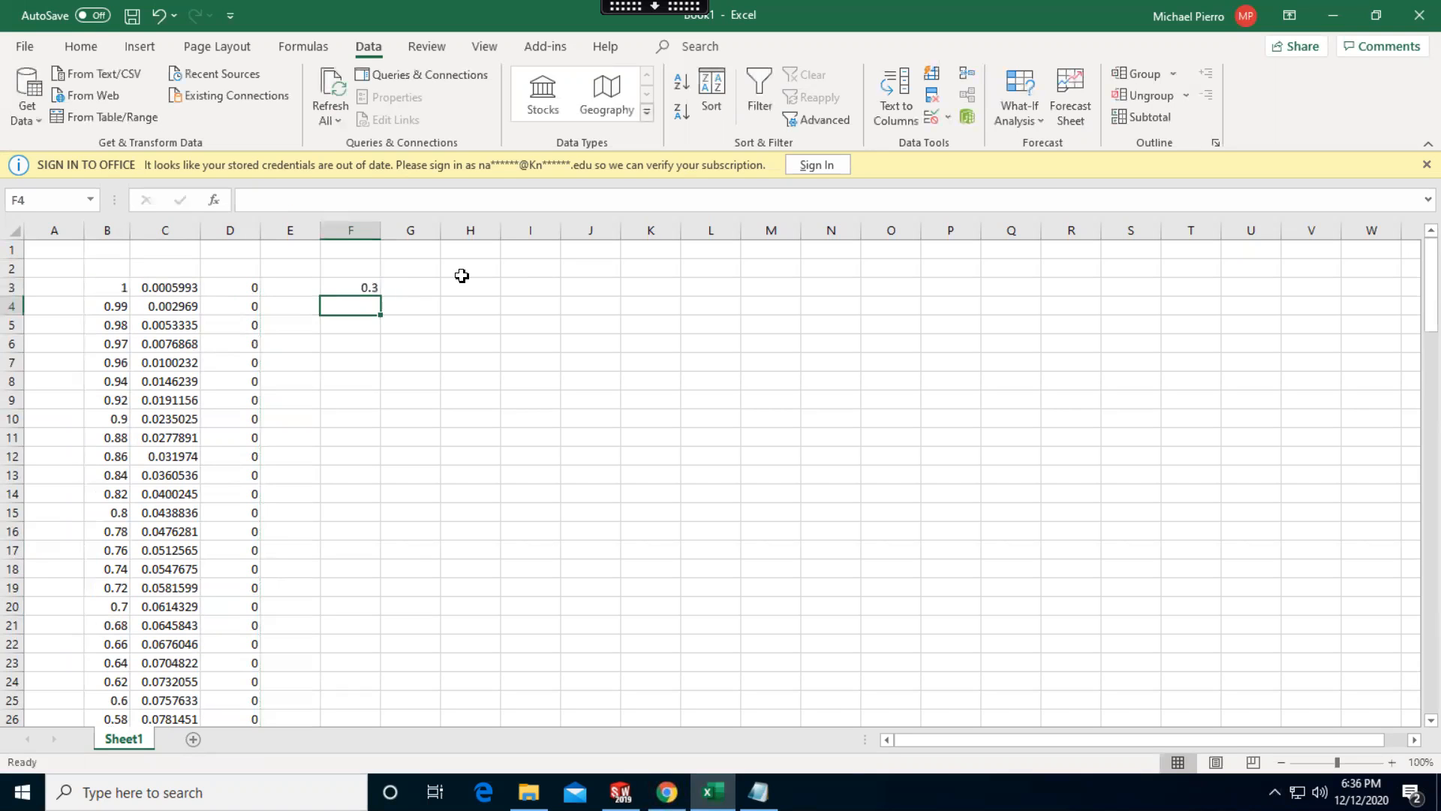
click(349, 288)
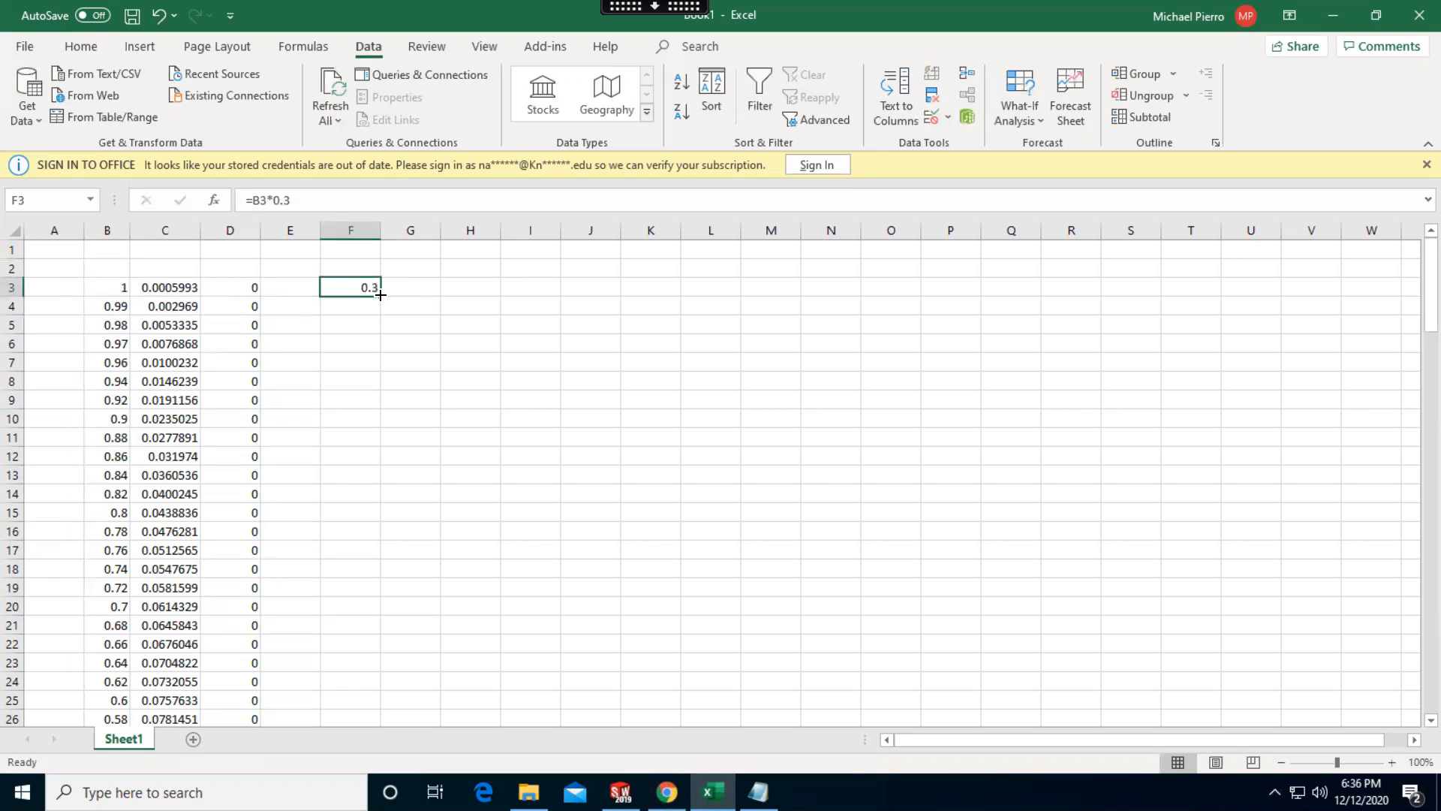
drag(384, 466, 368, 653)
click(458, 567)
Enter =C3*0.3 in G3 and fill it down column G to row 123
scroll(481, 562, up, 9)
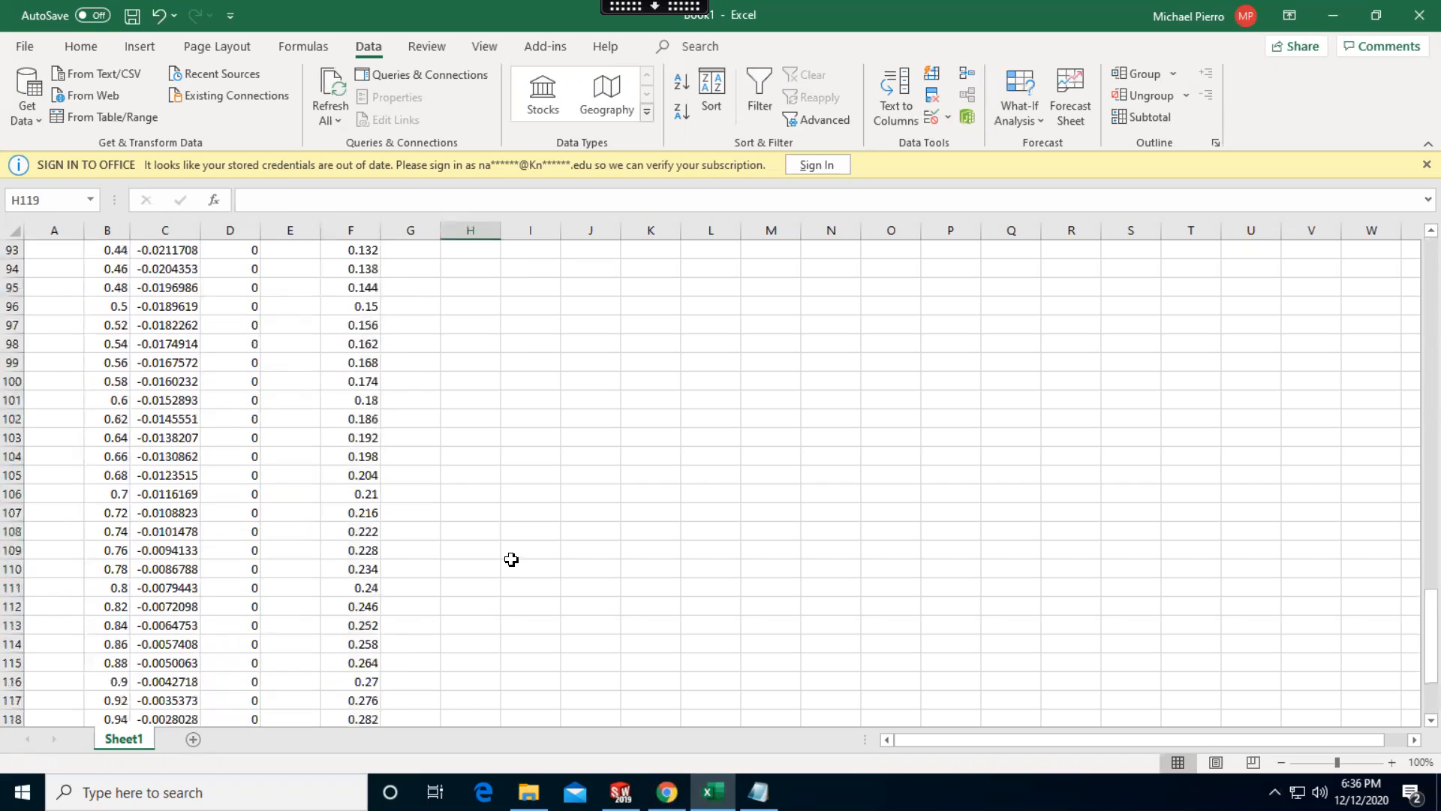
scroll(450, 406, up, 18)
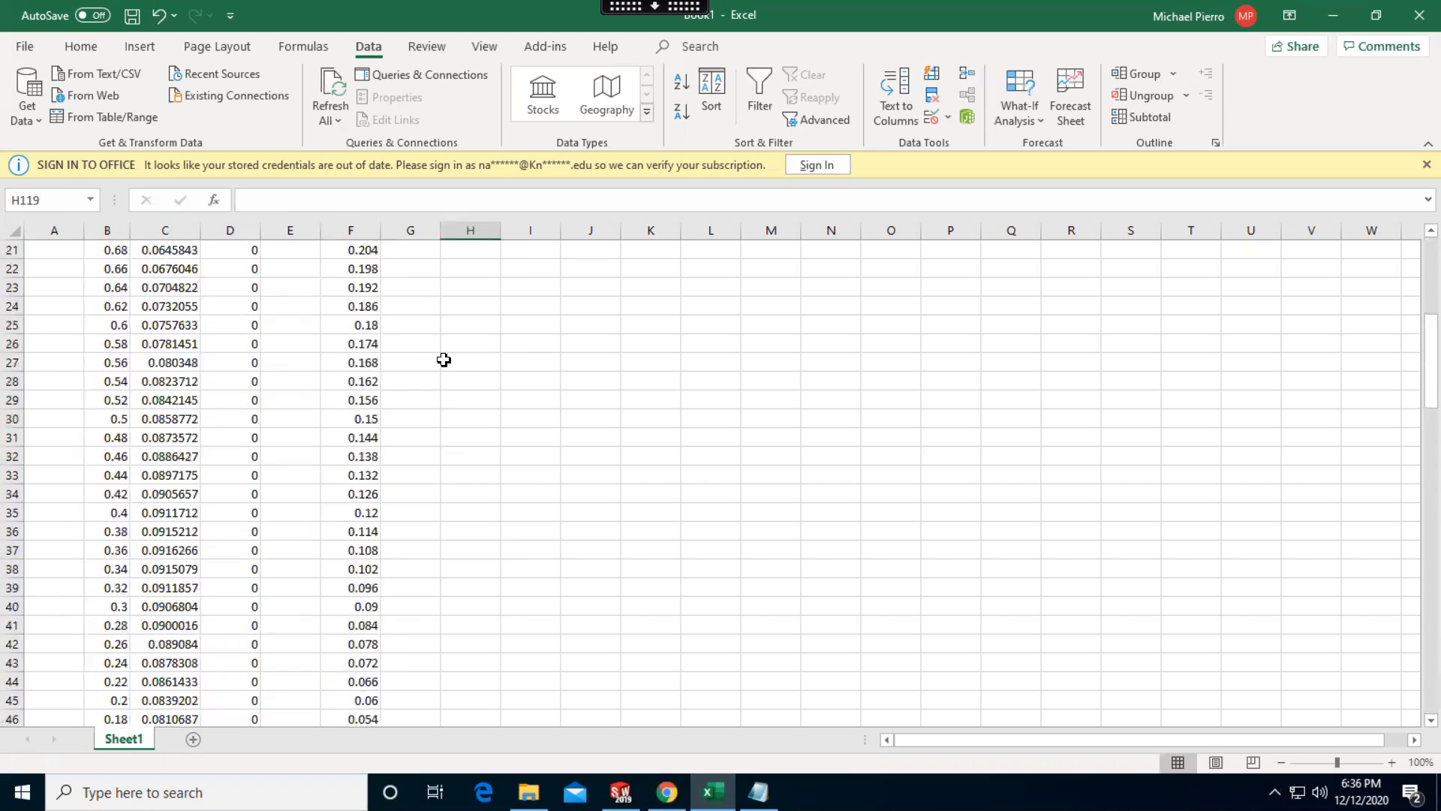
scroll(444, 360, up, 7)
click(415, 286)
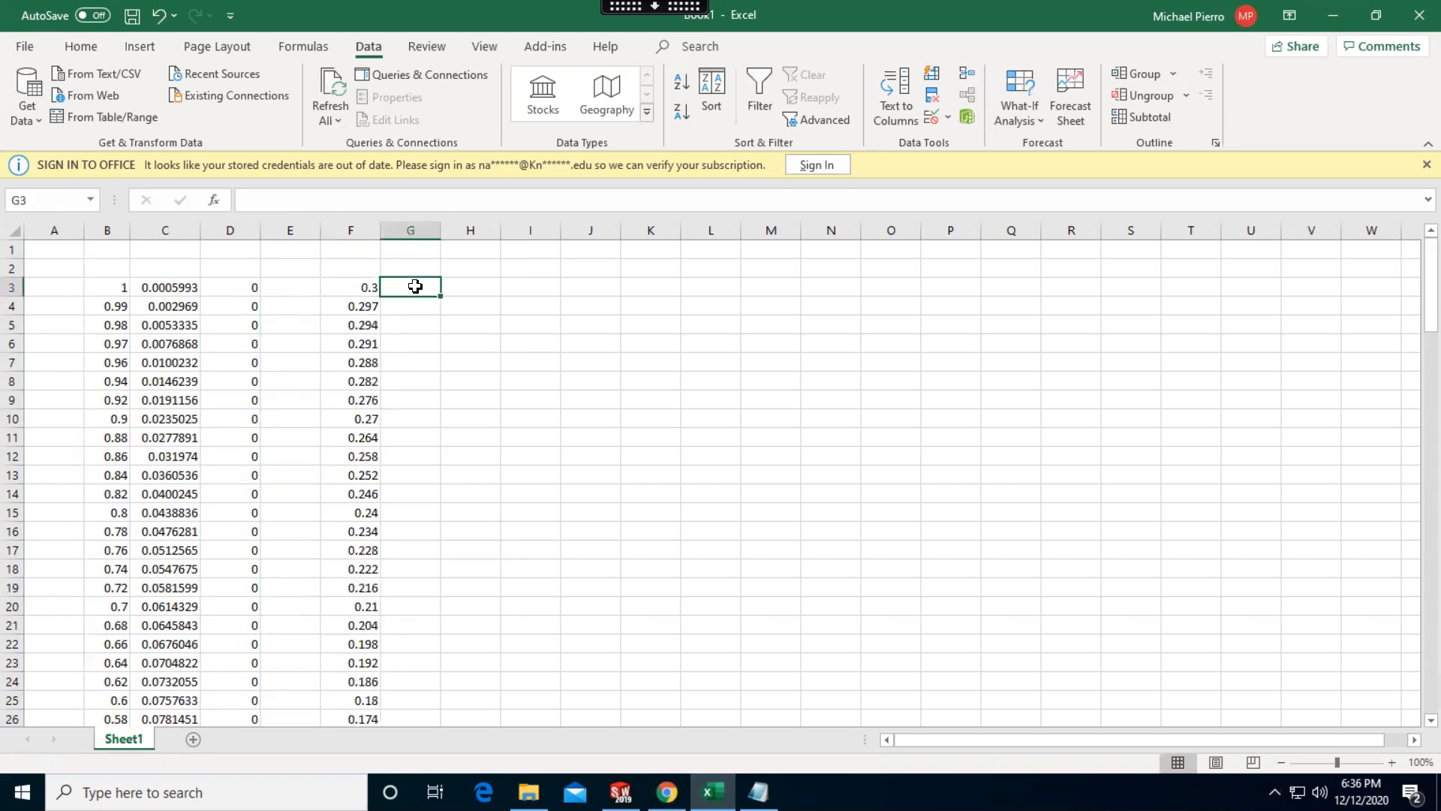
text(=)
click(186, 286)
text(*)
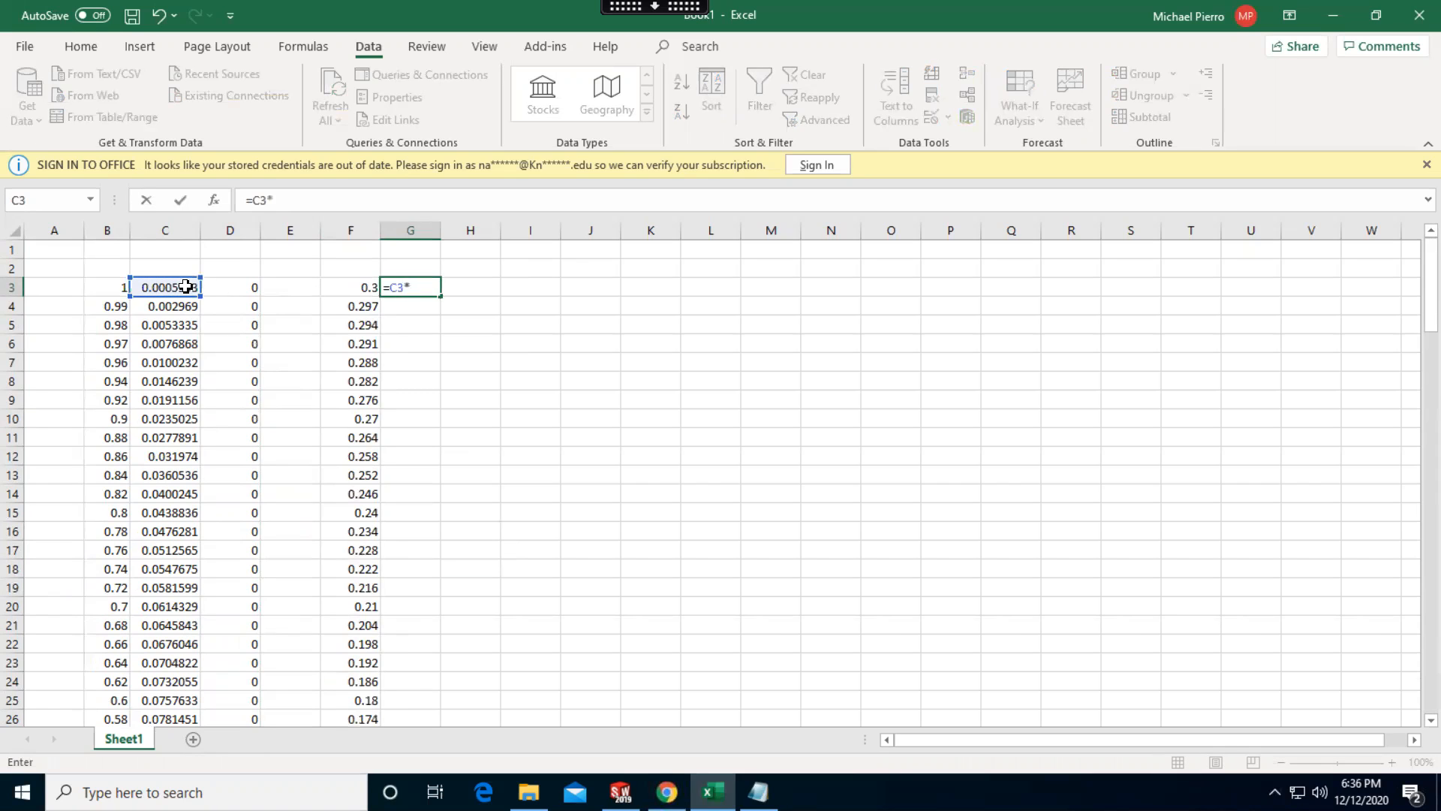
text(0.3)
key(Return)
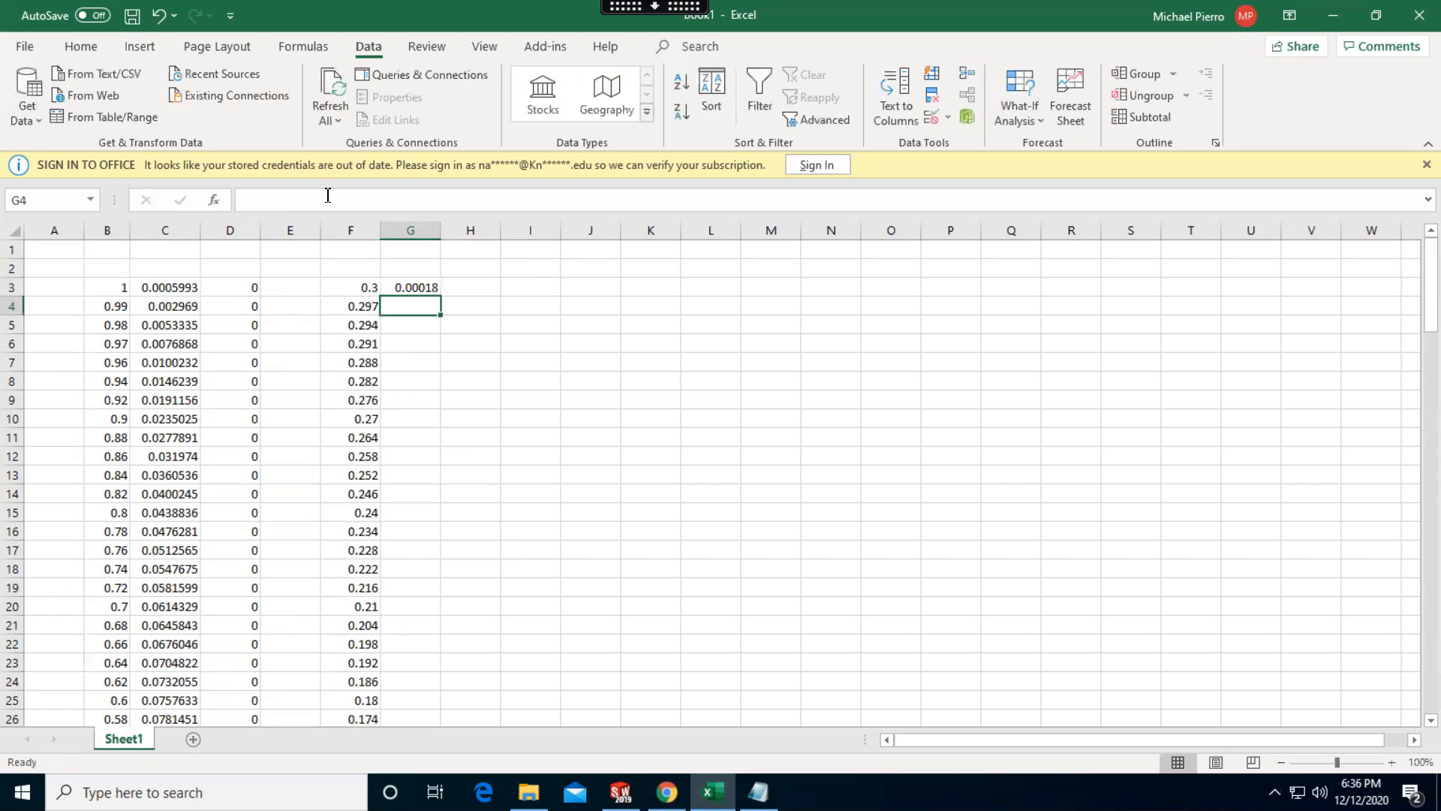
click(435, 289)
drag(442, 297, 568, 477)
Enter 0 in H3 and fill it down column H to row 123 beside the scaled coordinates
scroll(568, 477, up, 20)
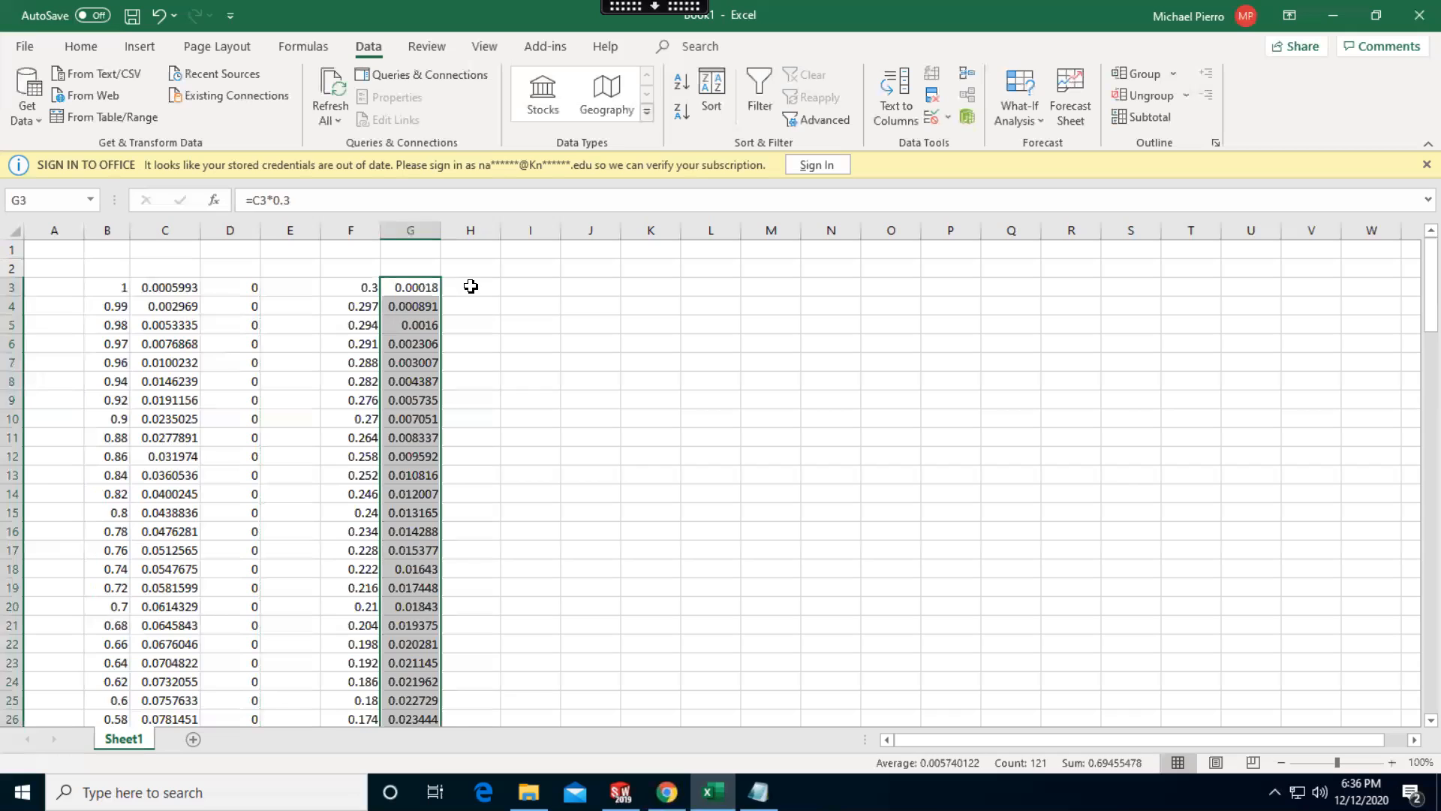
click(472, 287)
text(0)
click(526, 304)
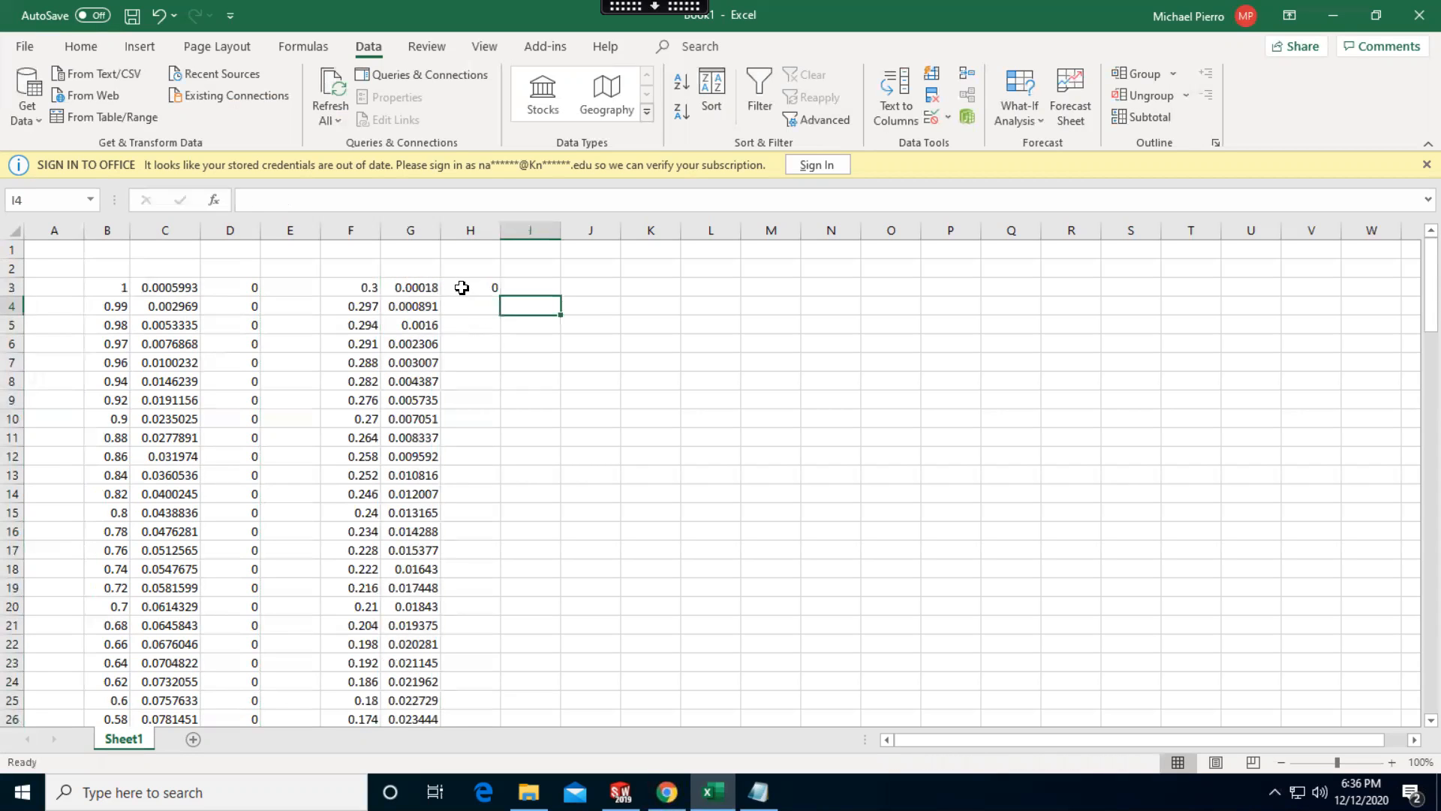
click(493, 290)
drag(500, 295, 481, 669)
click(563, 574)
Copy the scaled coordinates F3:H123 and paste them into clarky.txt in Notepad, replacing its old contents
scroll(567, 552, up, 20)
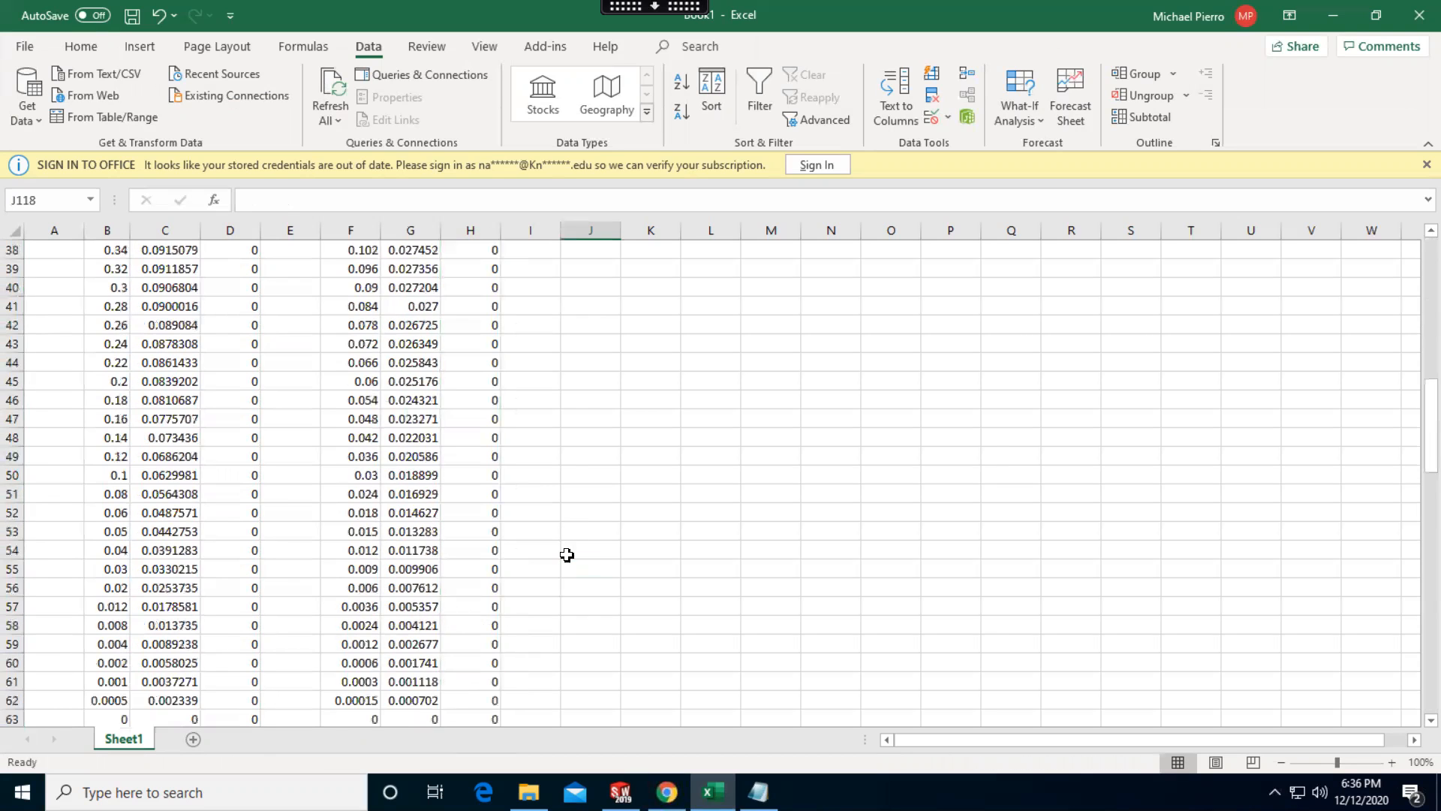
click(371, 285)
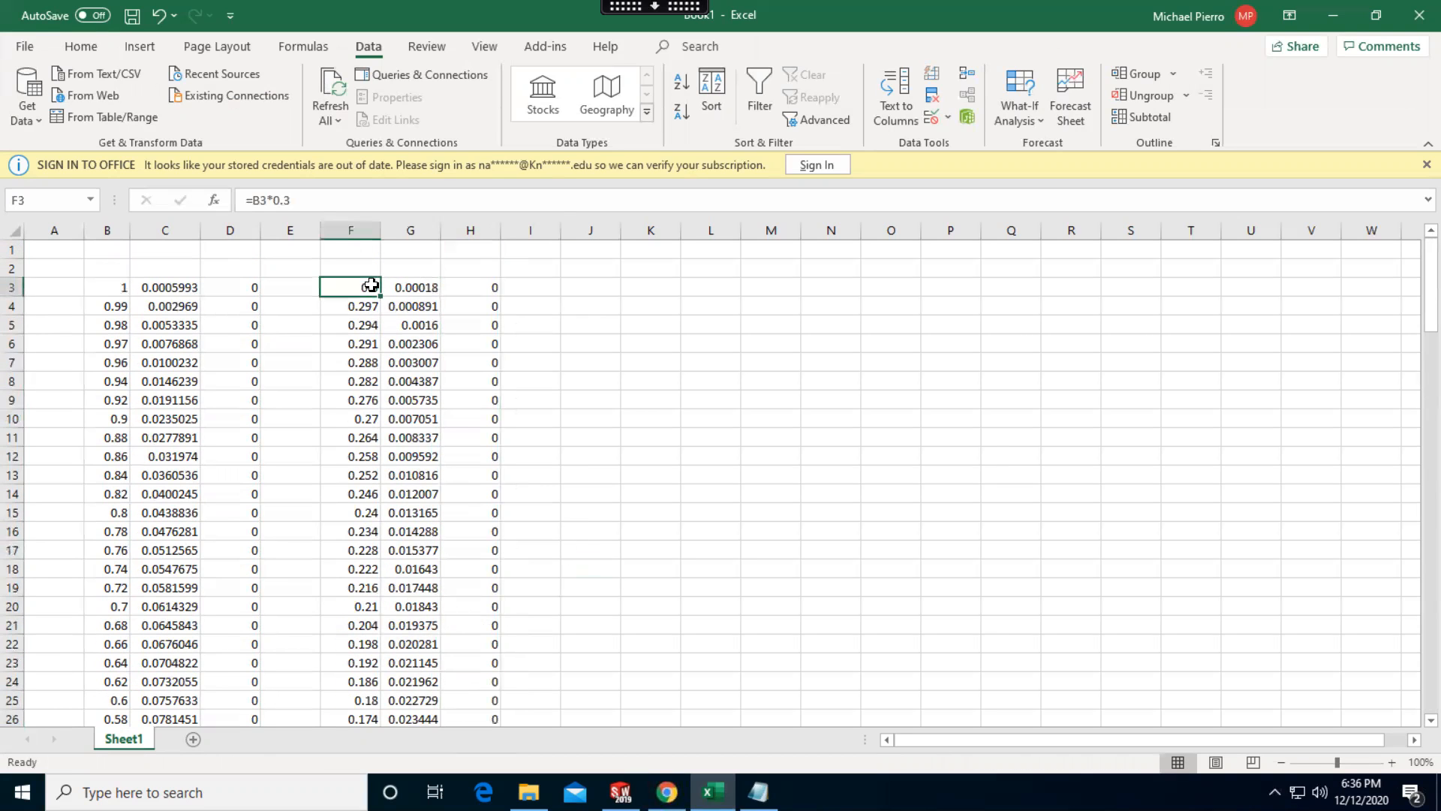
key(ctrl+shift+Right)
key(ctrl+shift+Down)
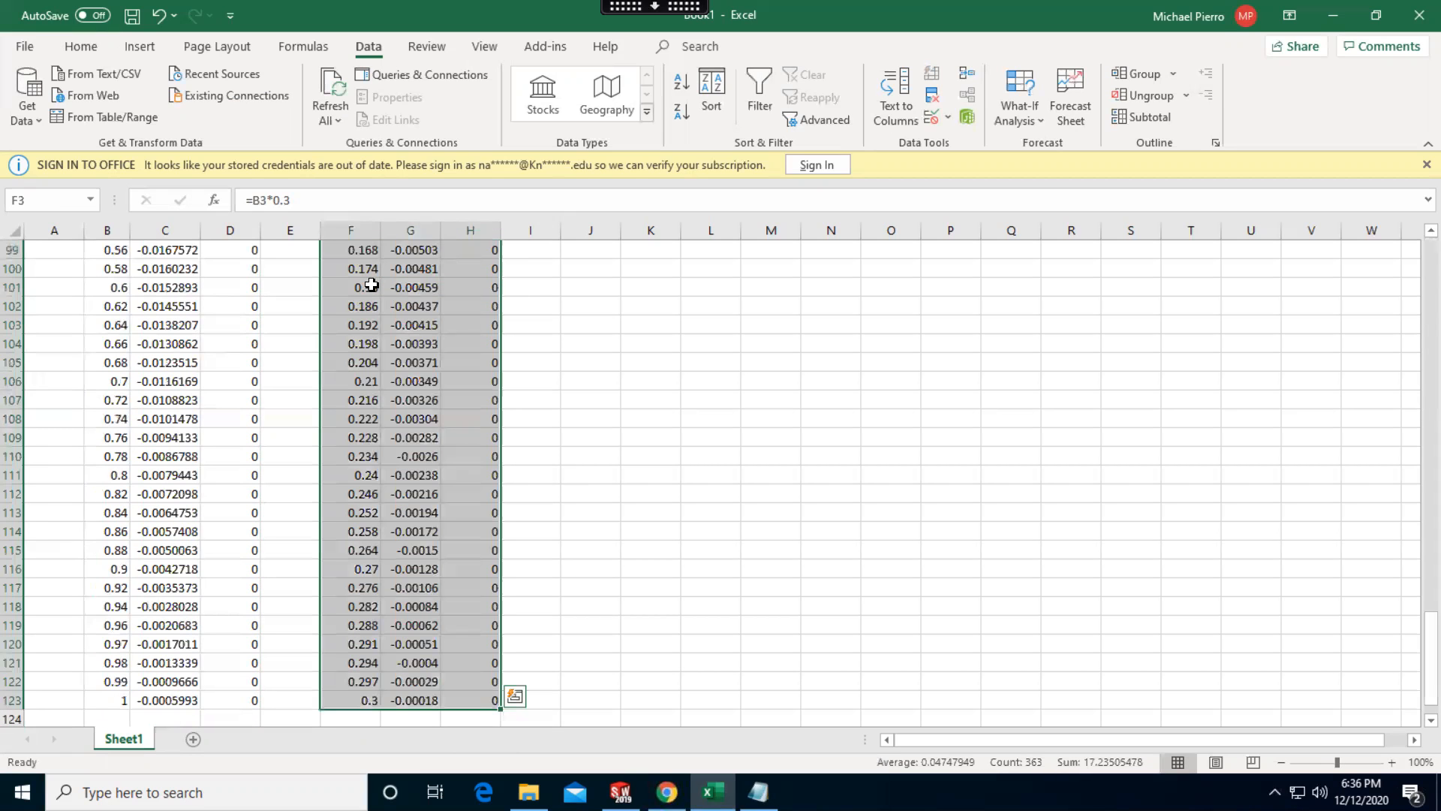
key(ctrl+c)
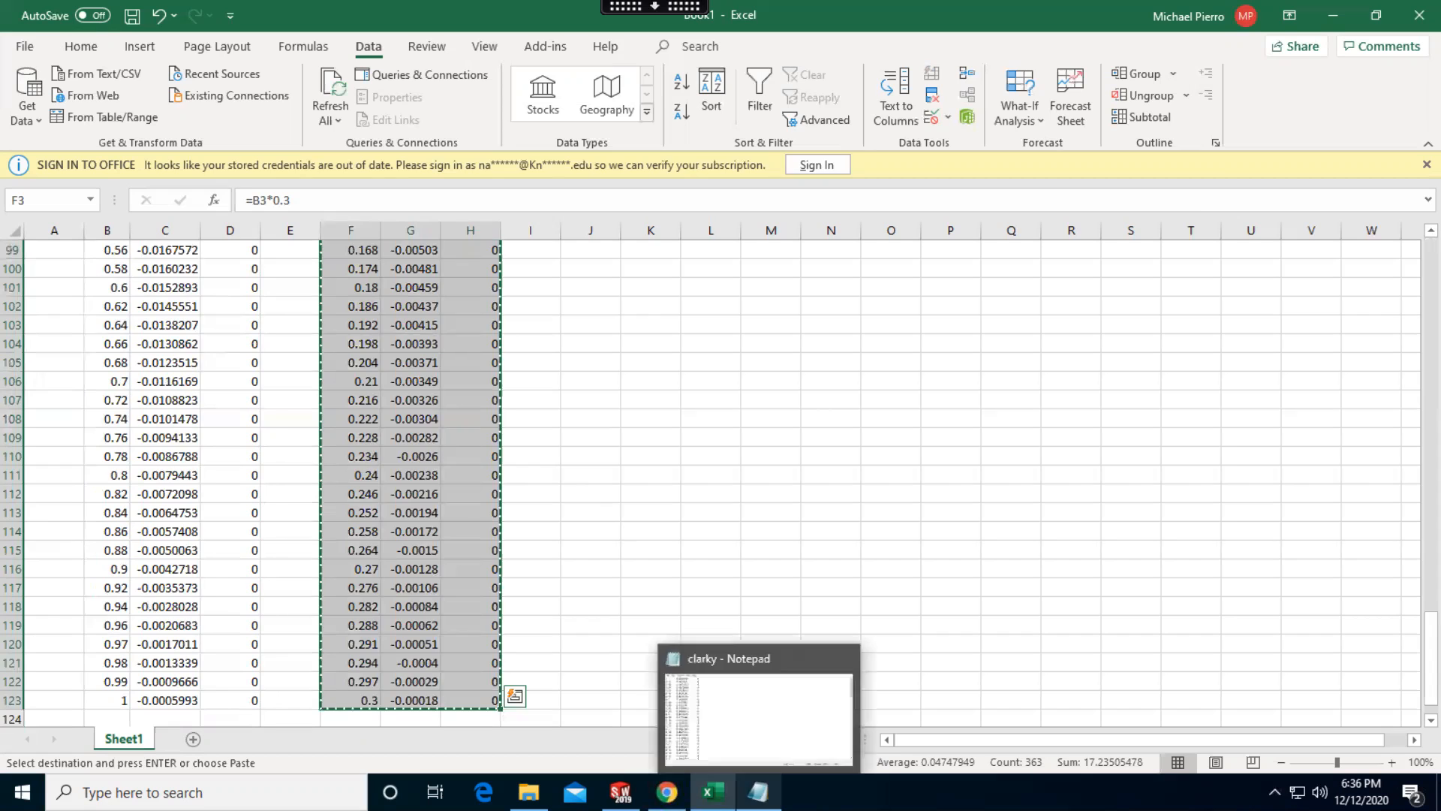
click(758, 792)
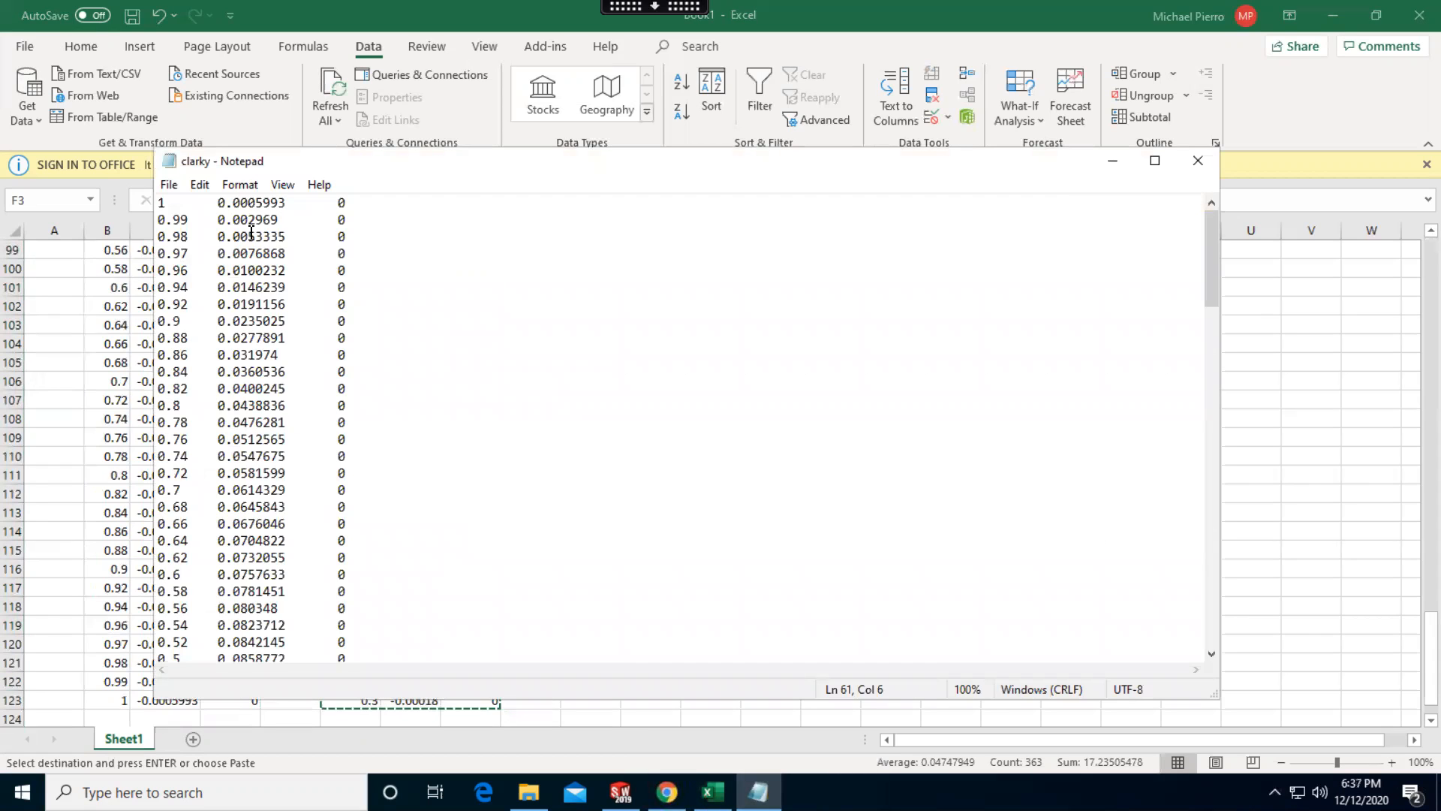
key(ctrl+a)
key(ctrl+v)
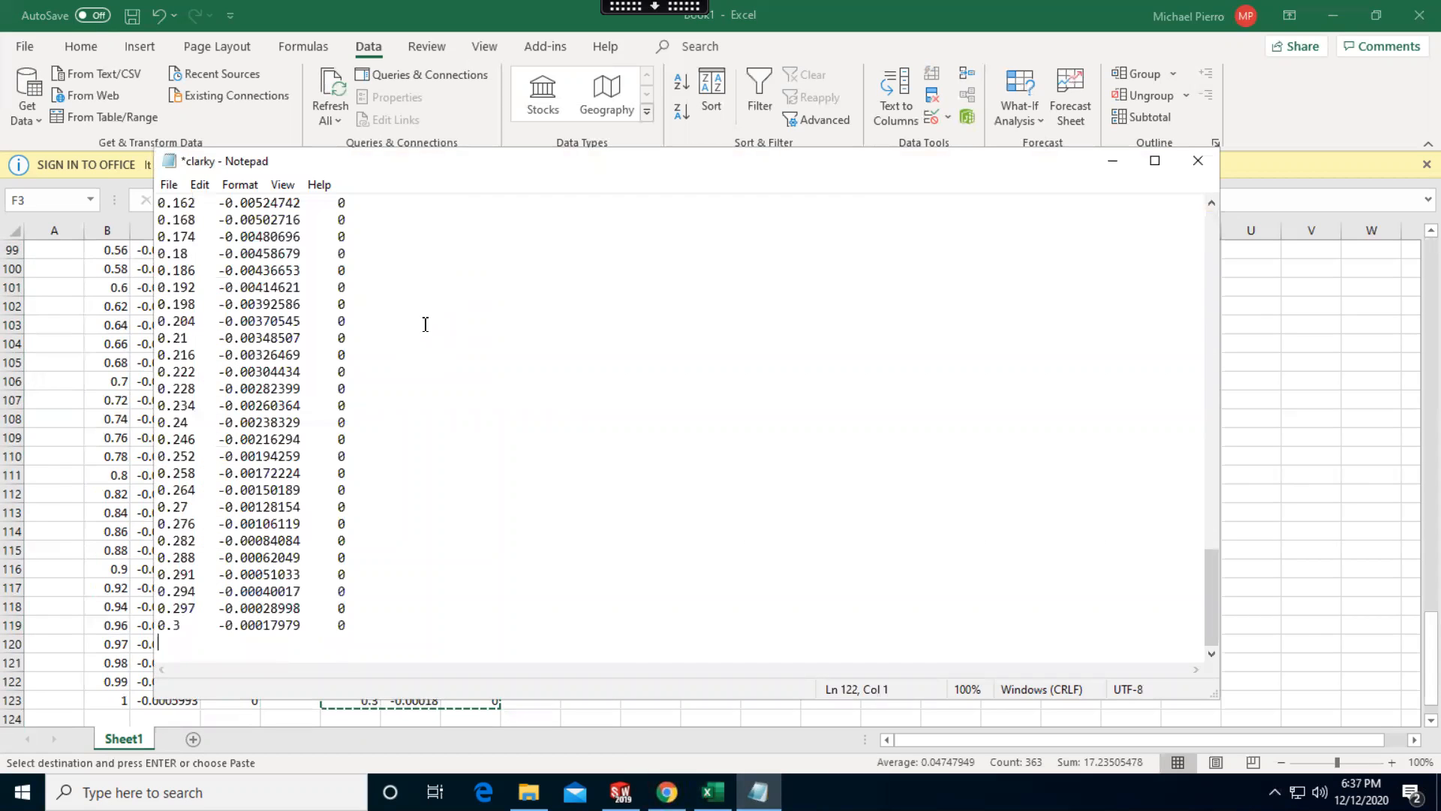
Align the third zero of the 0 0 0 row with its column, save clarky.txt and minimize Notepad
scroll(412, 375, up, 20)
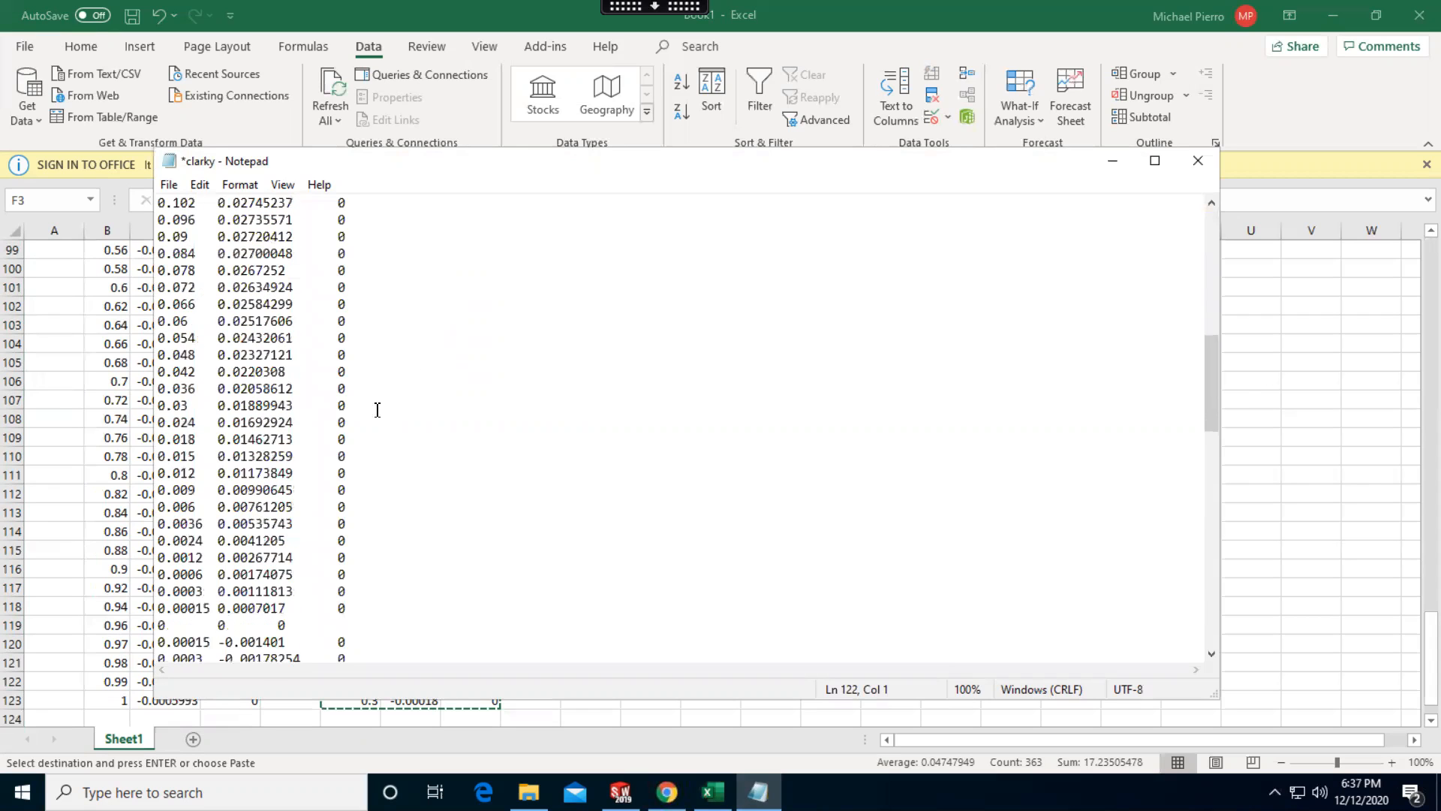
scroll(293, 608, down, 3)
click(280, 521)
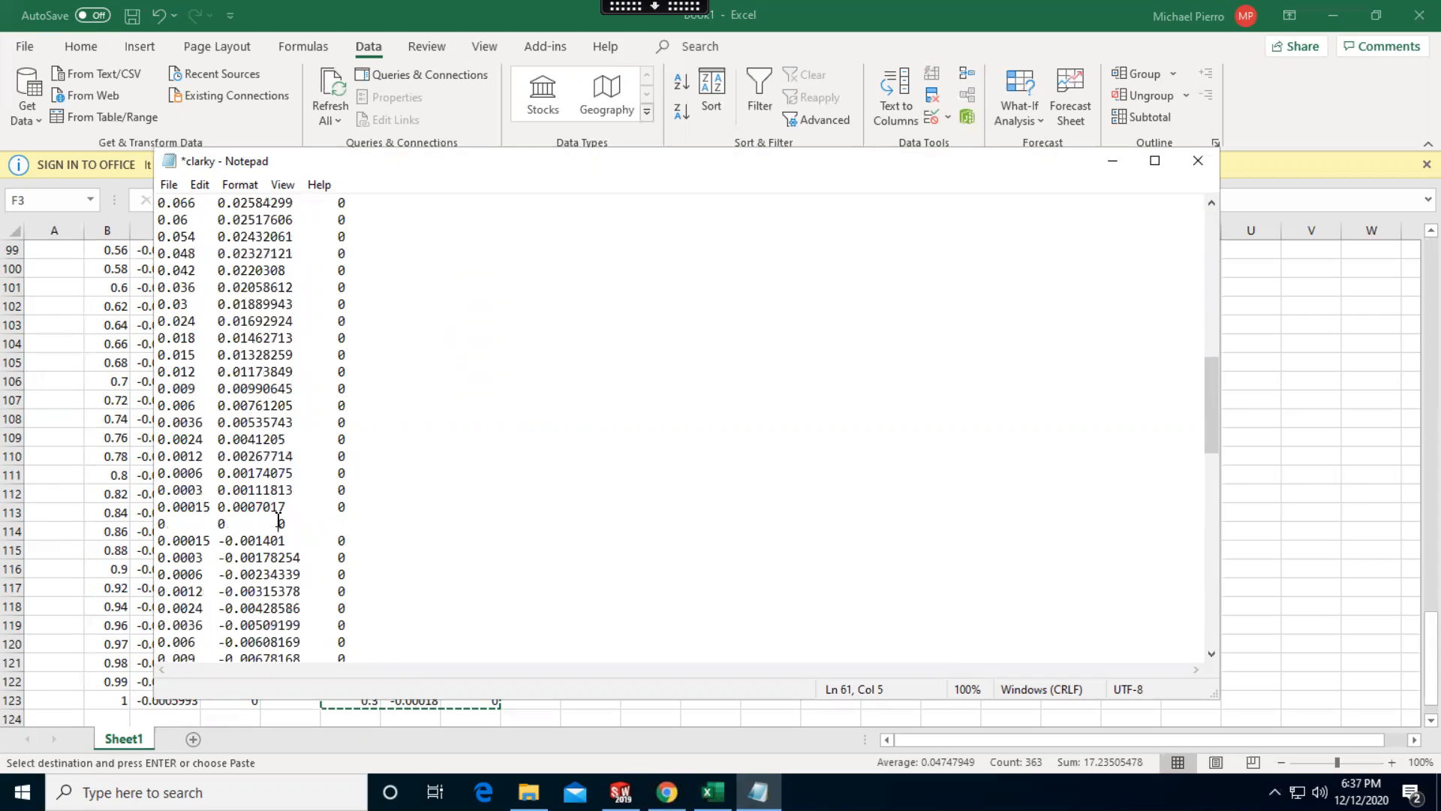
key(ctrl+s)
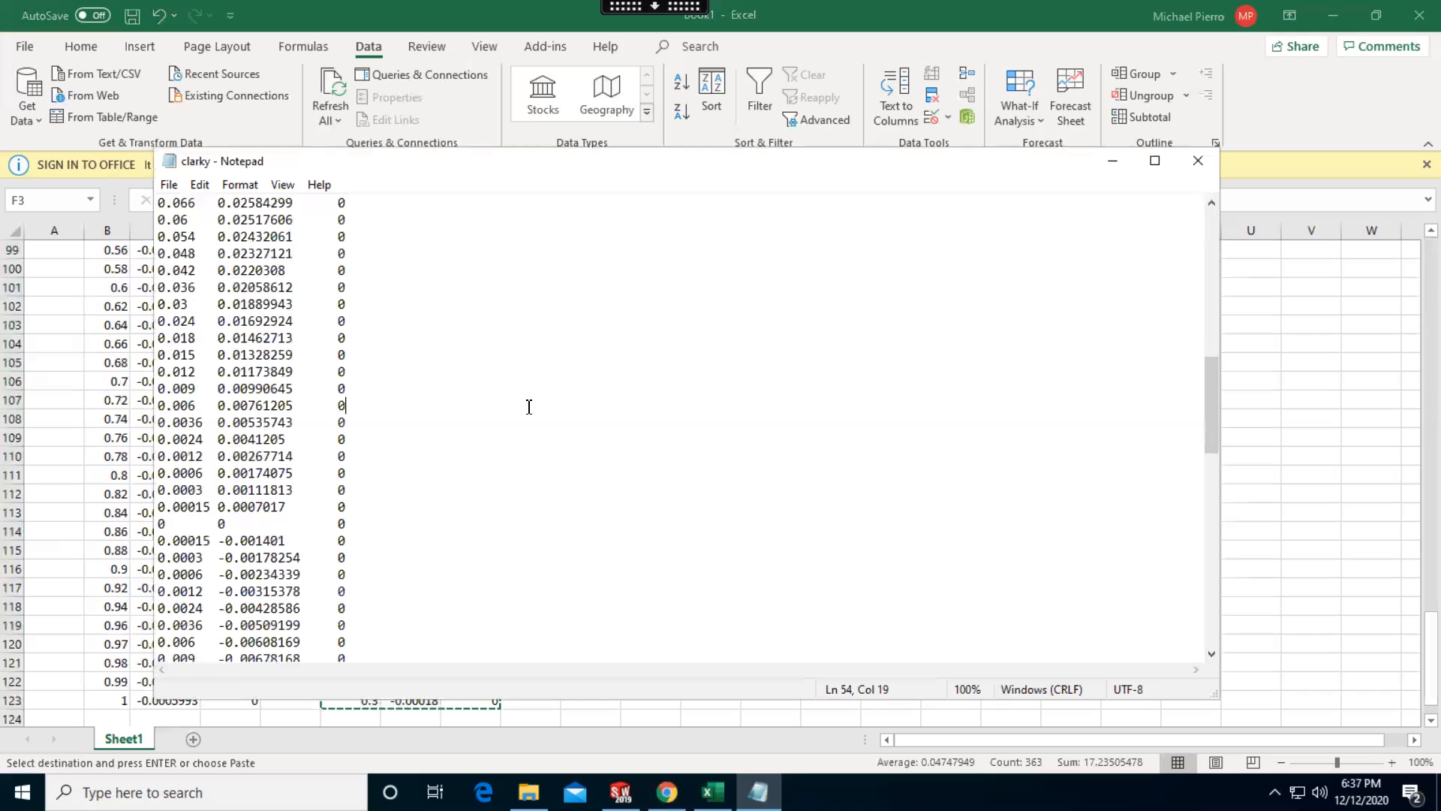
scroll(530, 407, up, 13)
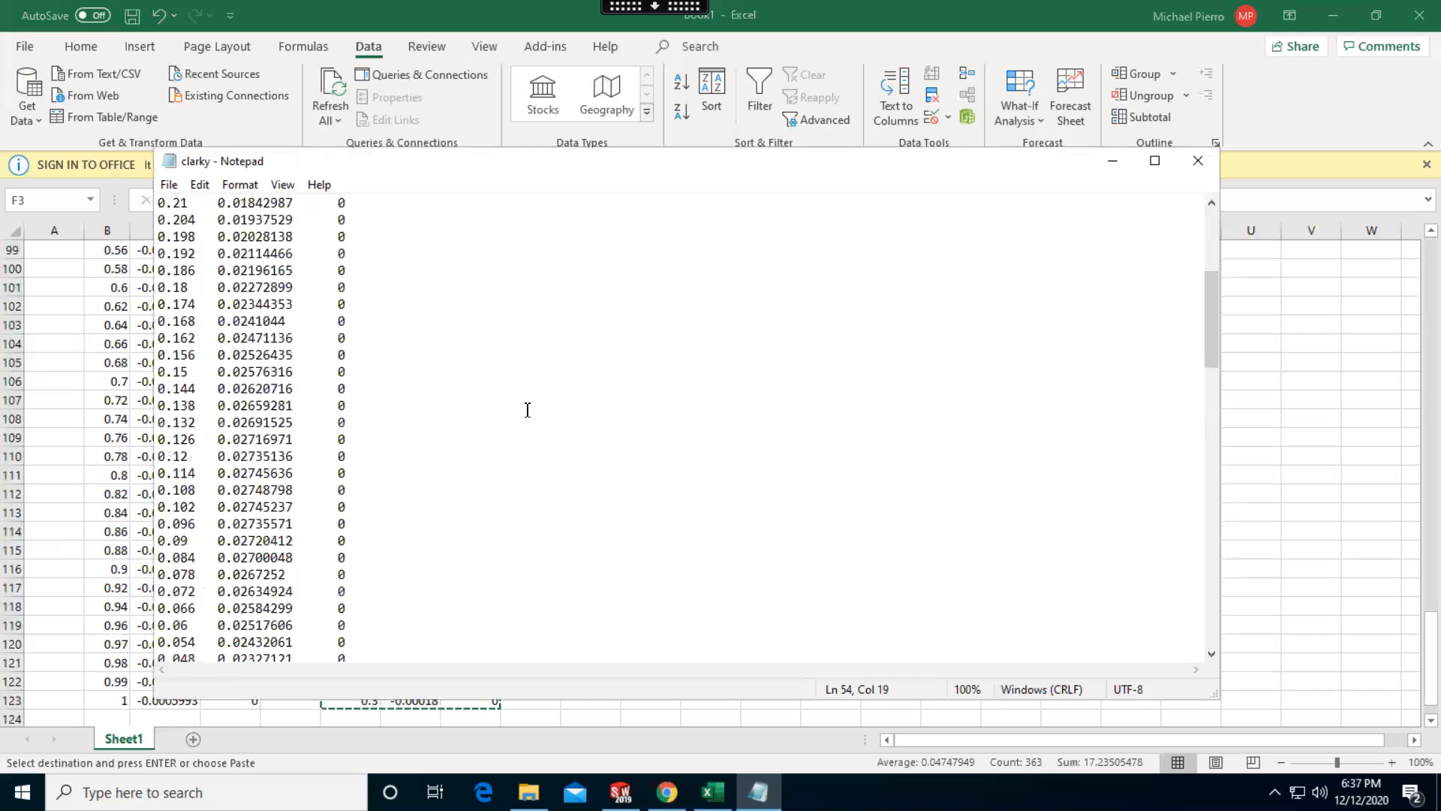
click(1113, 160)
Return to SOLIDWORKS and set the part's units to MKS (meter, kilogram, second)
click(1339, 13)
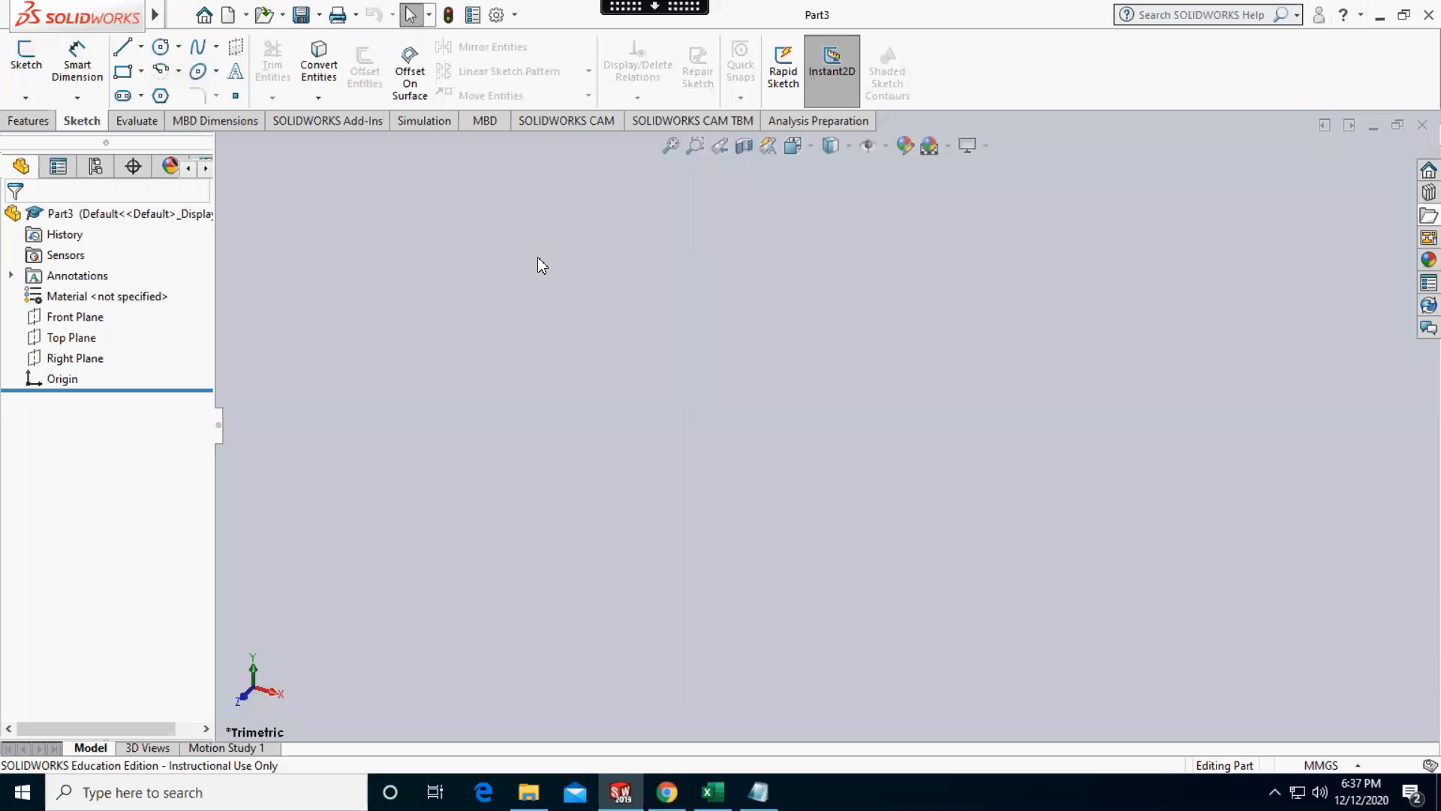
click(1326, 759)
click(1280, 642)
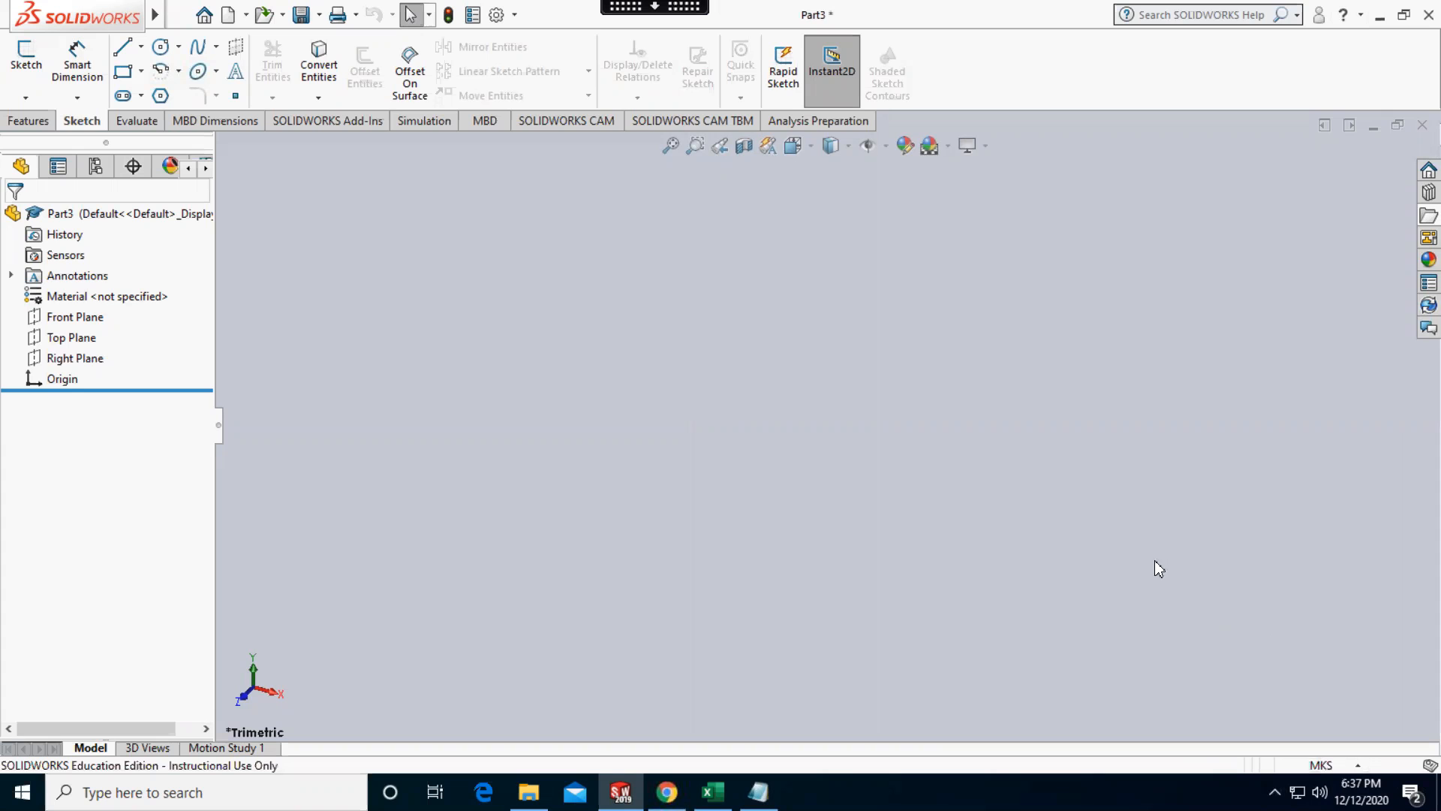
Insert a curve through XYZ points from the text file clarky.txt in the Downloads folder
click(182, 15)
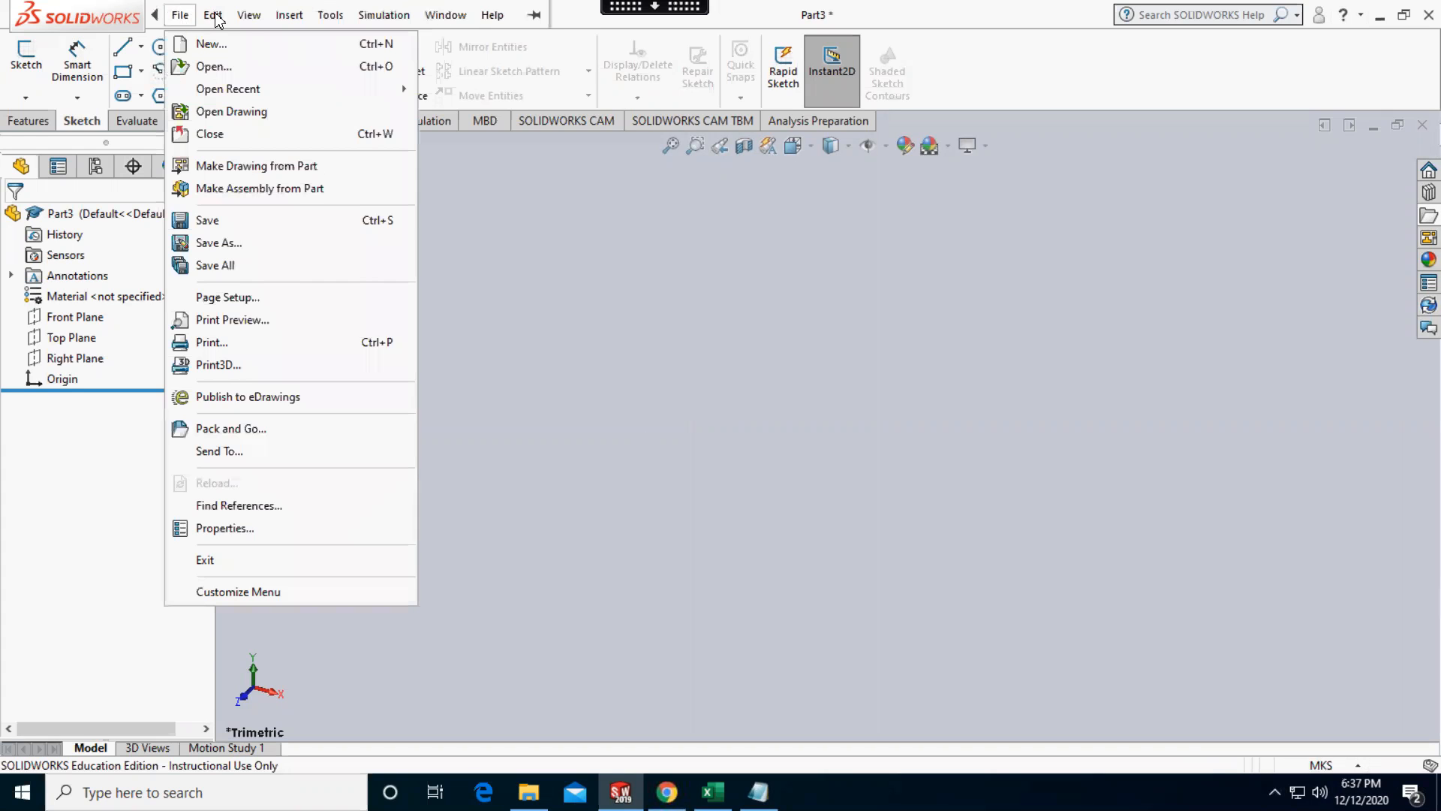
mouse_move(289, 15)
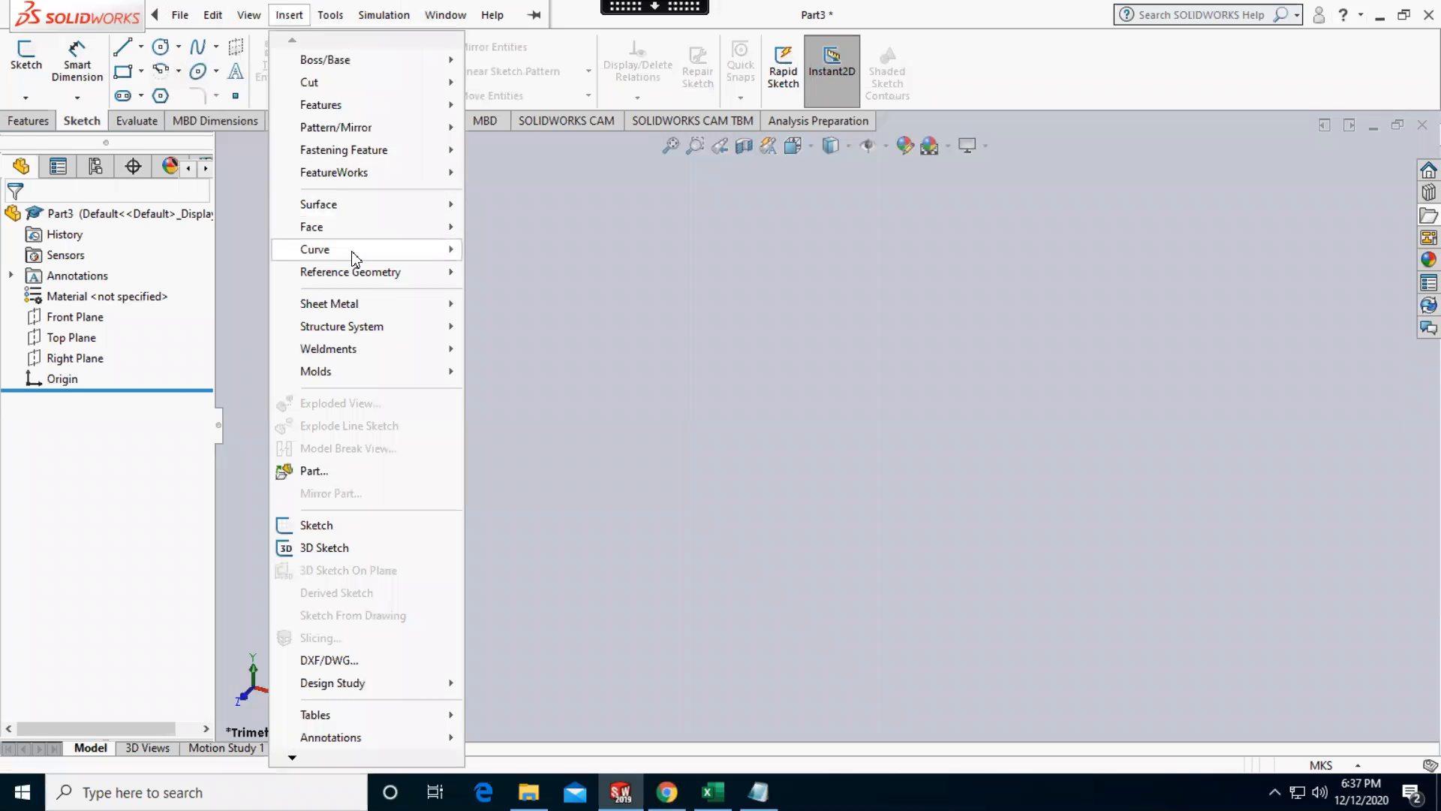
mouse_move(353, 257)
click(568, 328)
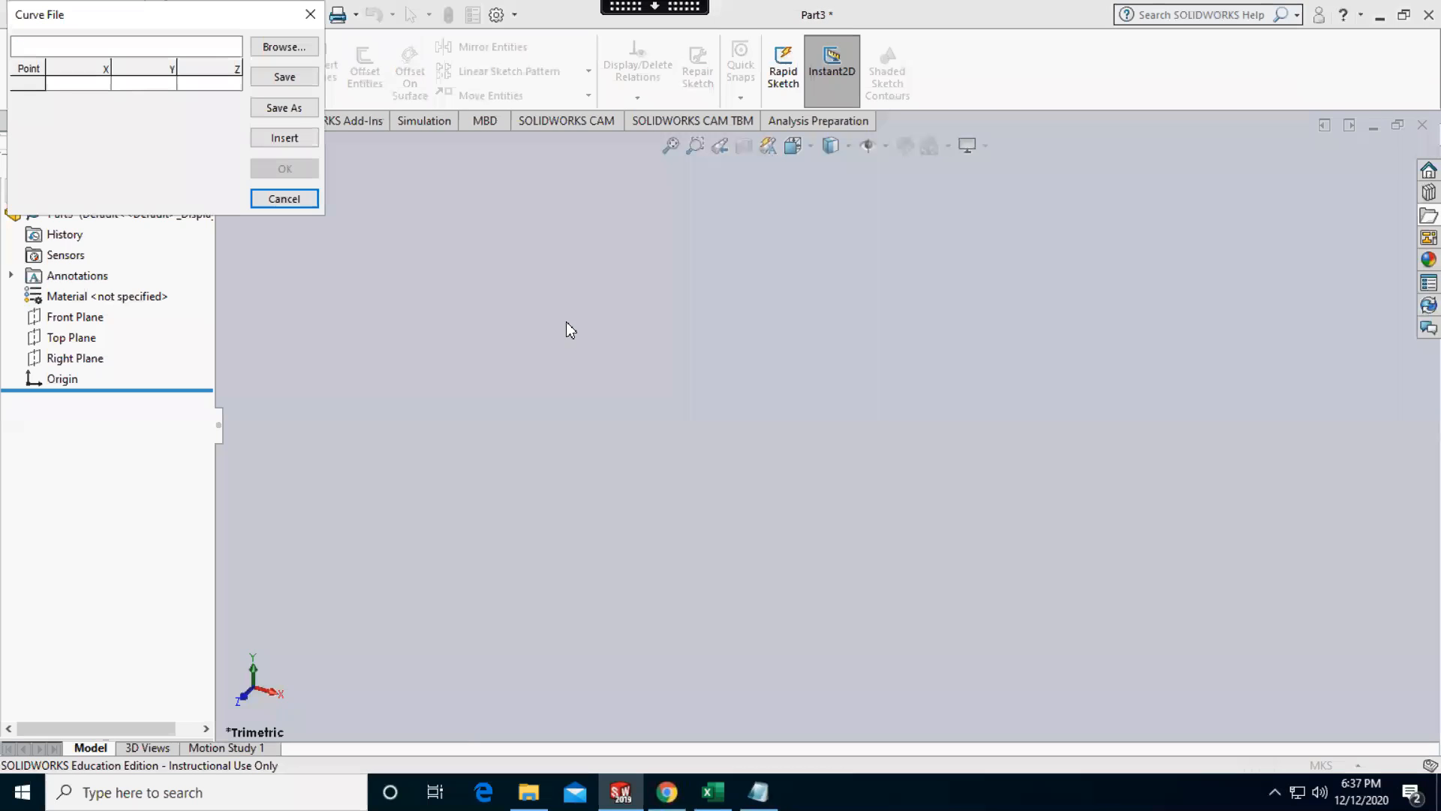
click(303, 54)
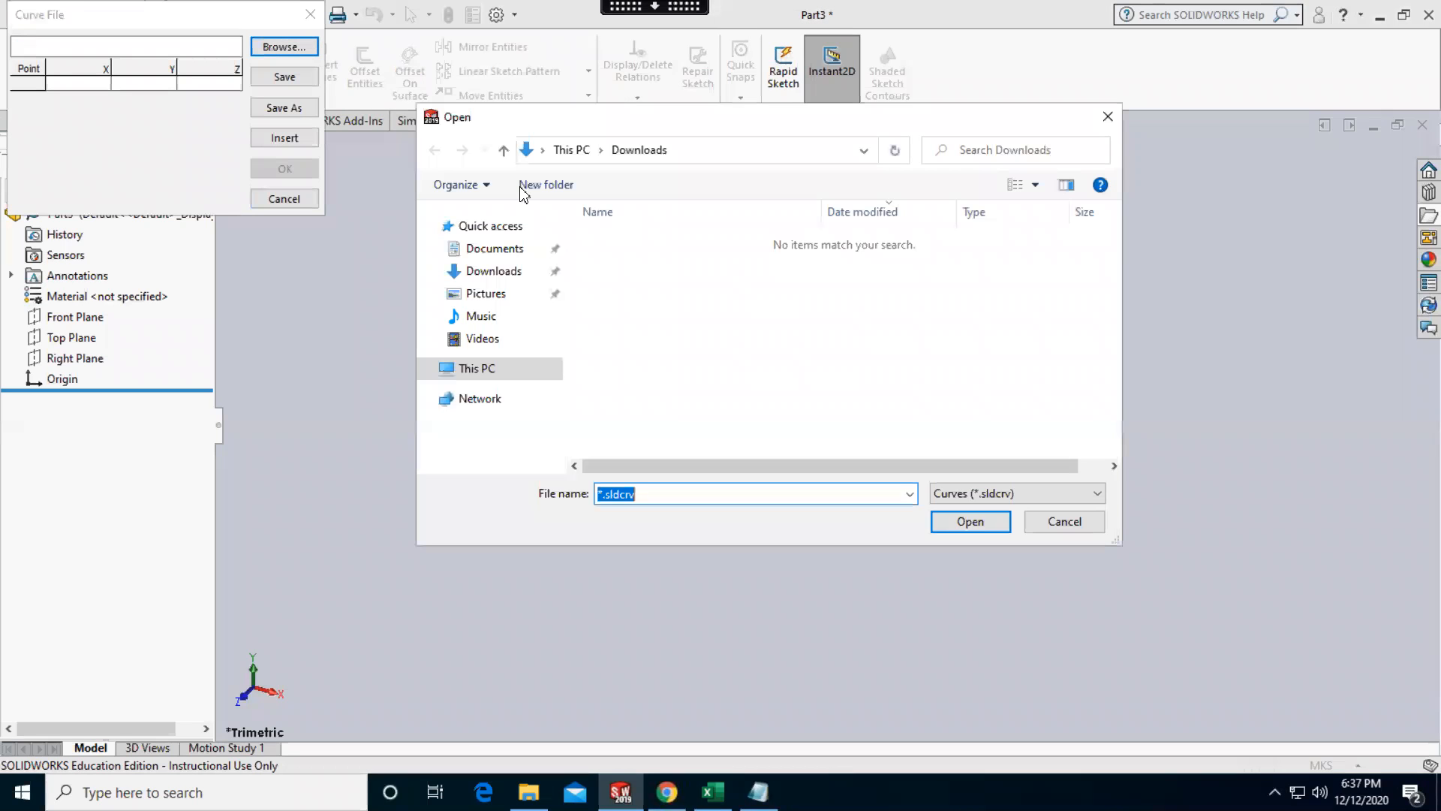
click(989, 501)
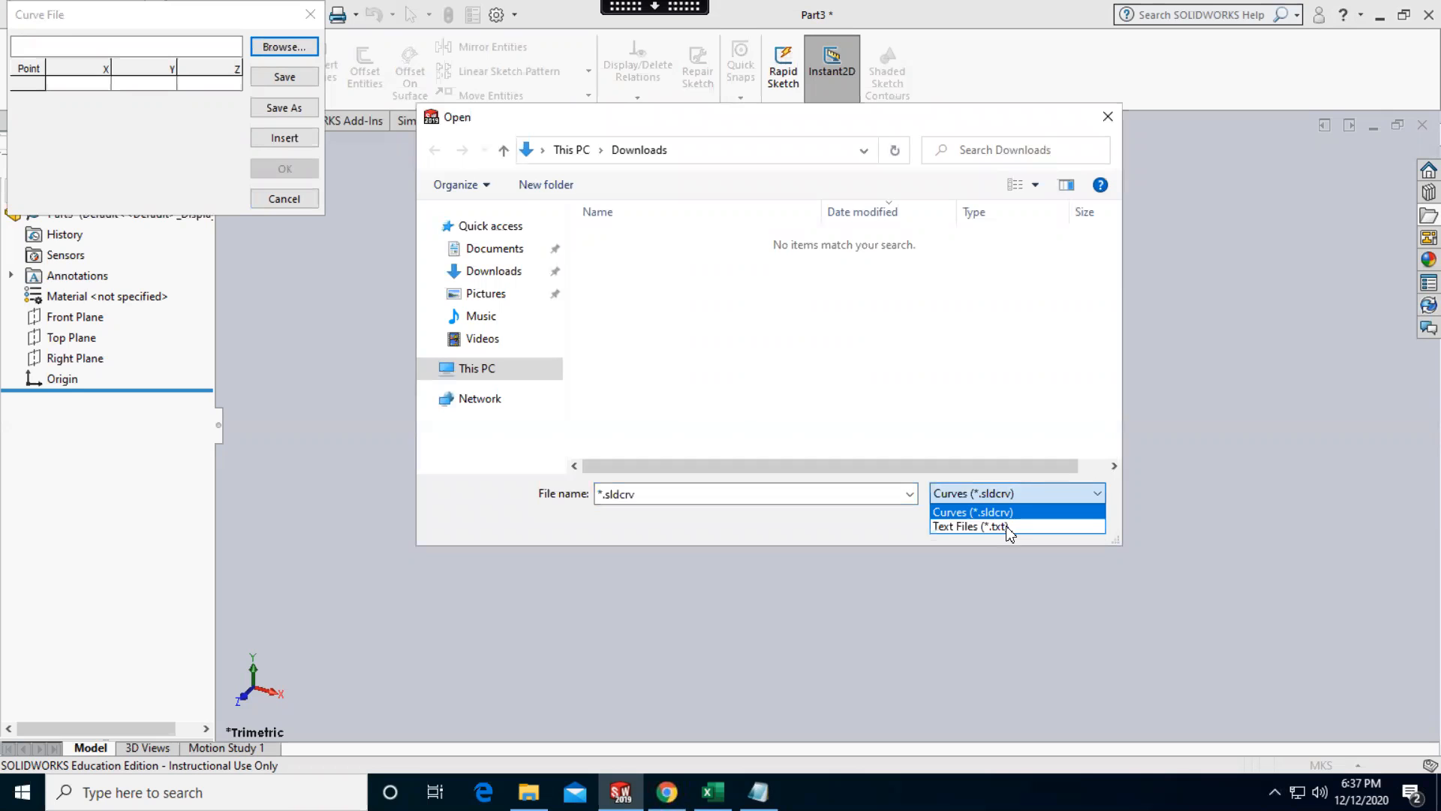
click(1004, 528)
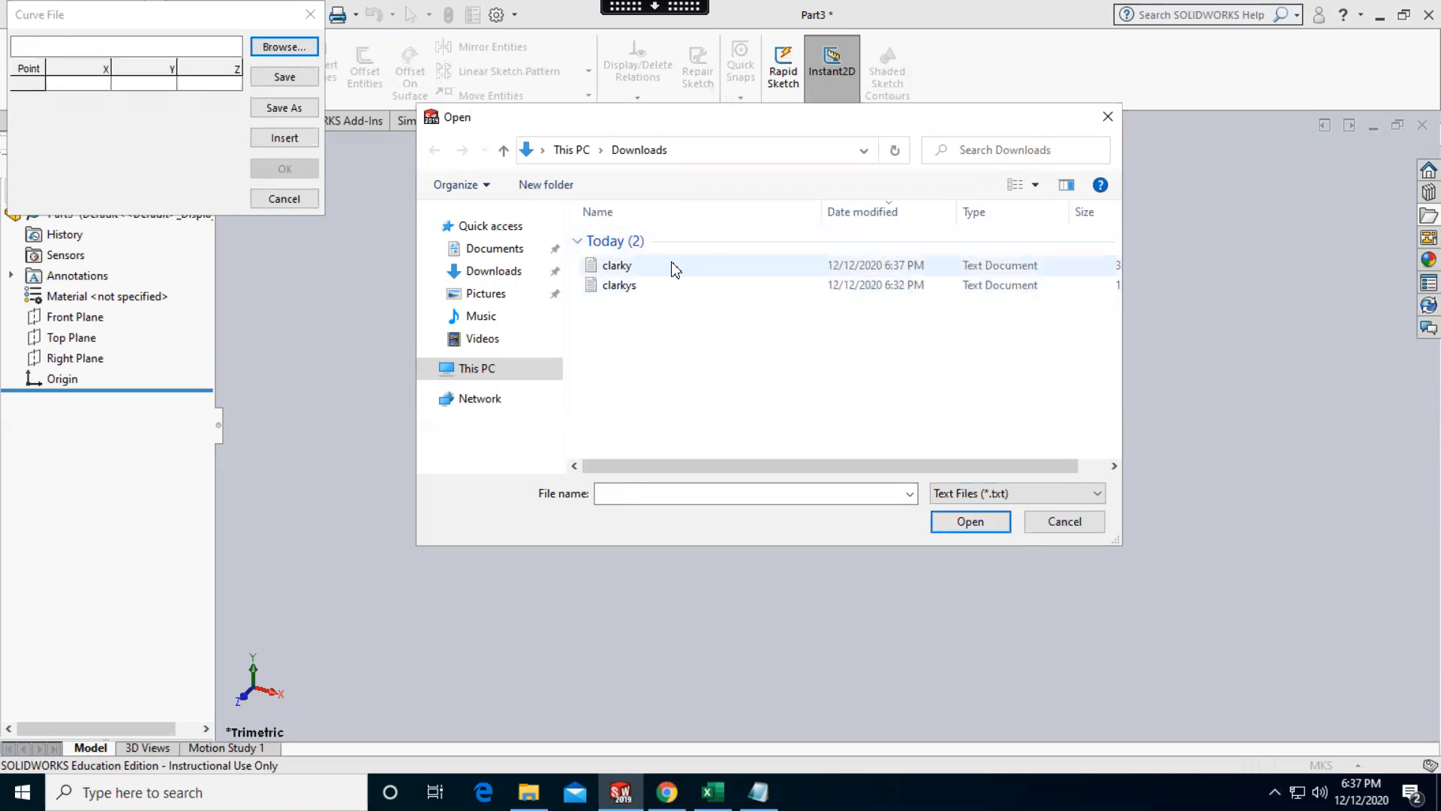
double_click(675, 268)
scroll(995, 377, up, 3)
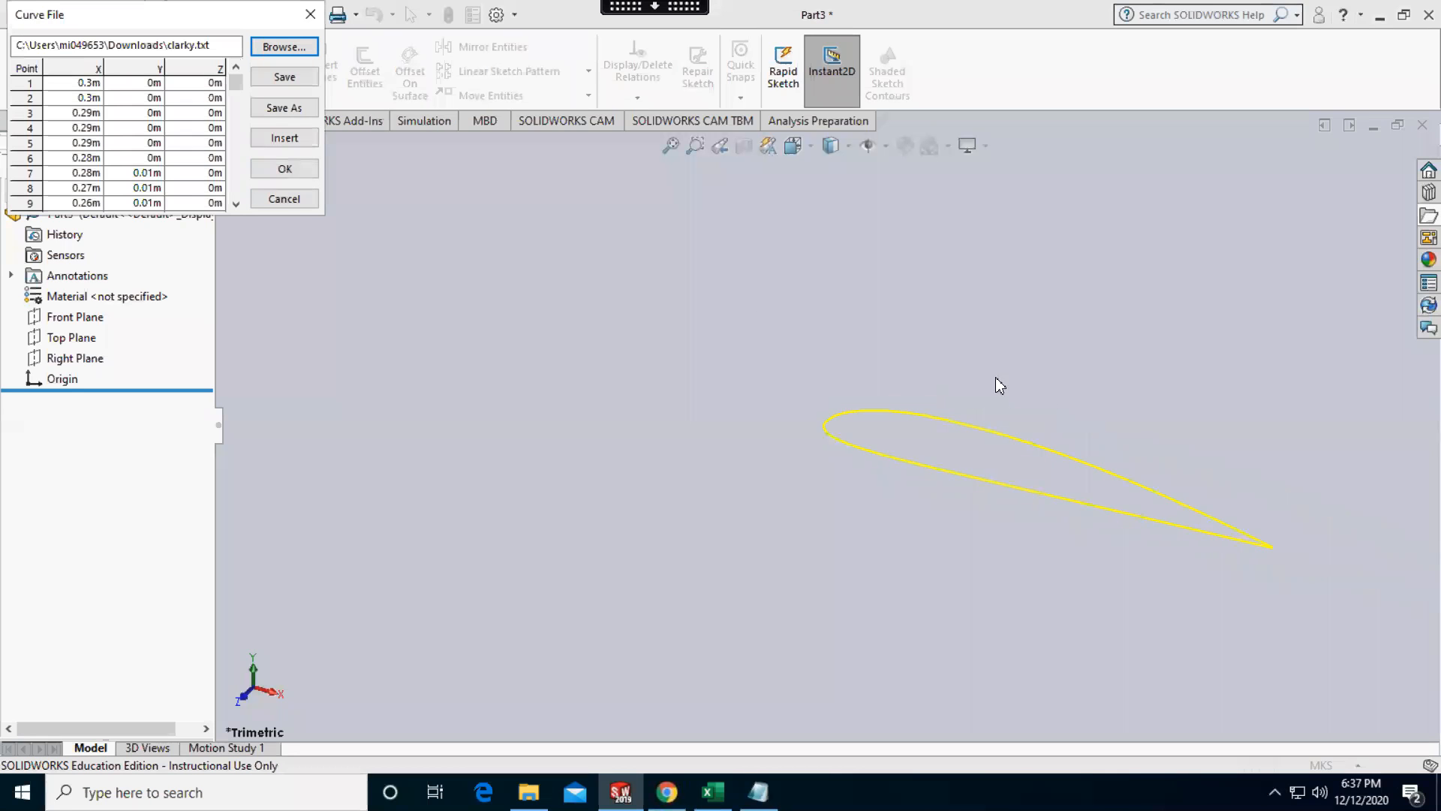
scroll(1075, 488, down, 1)
scroll(1107, 474, down, 2)
click(285, 168)
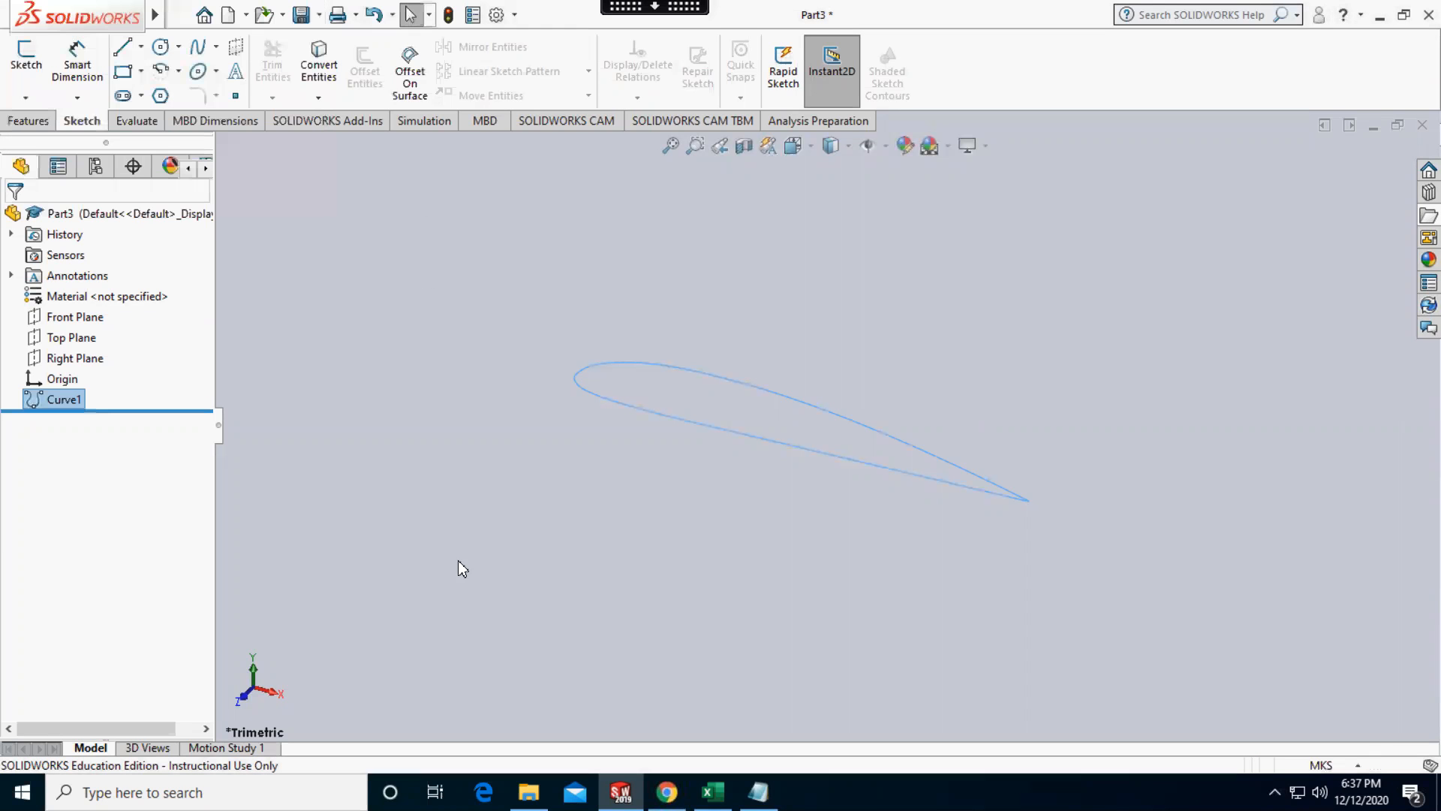
Start a sketch on the Front Plane in front view and convert the imported airfoil curve into sketch entities
click(243, 696)
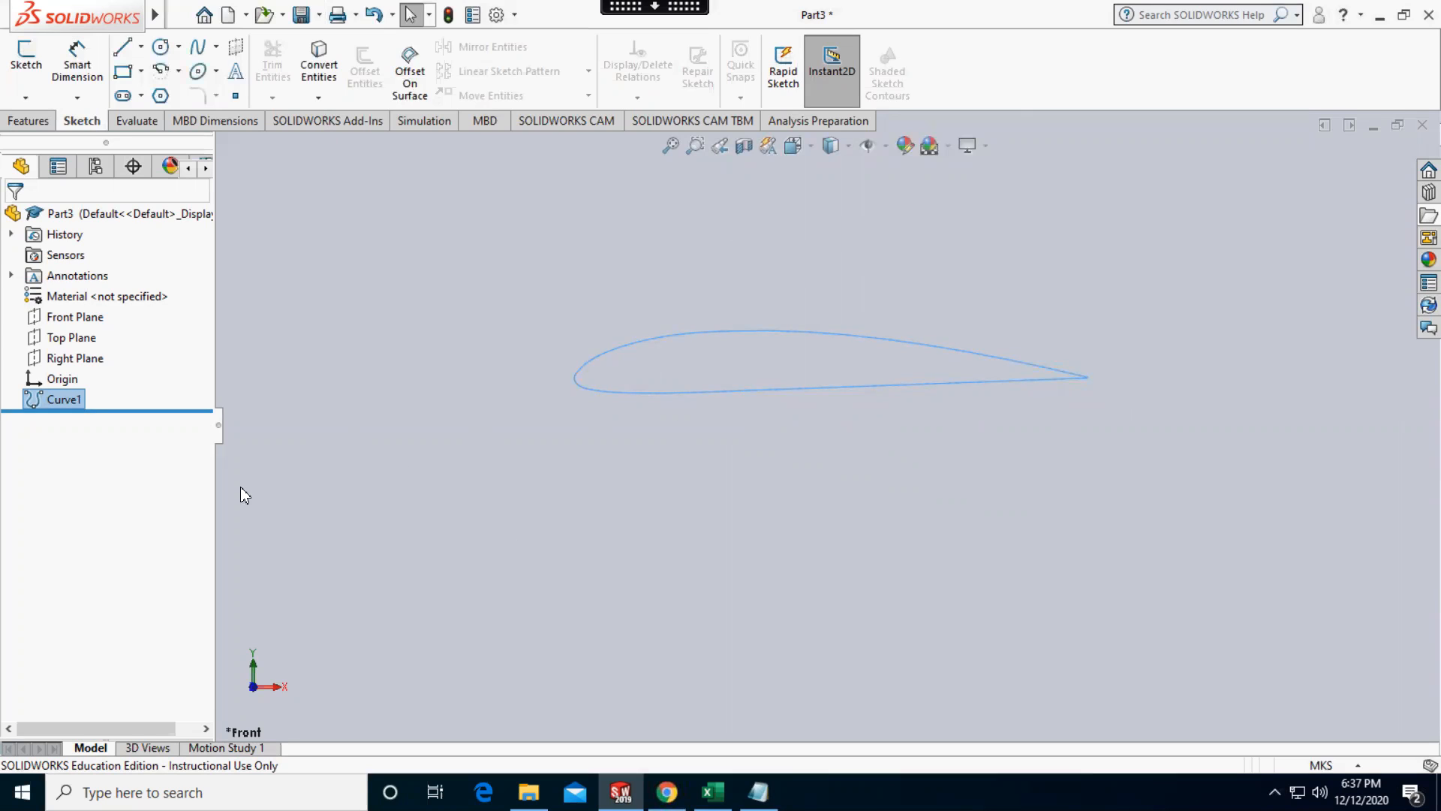
right_click(63, 318)
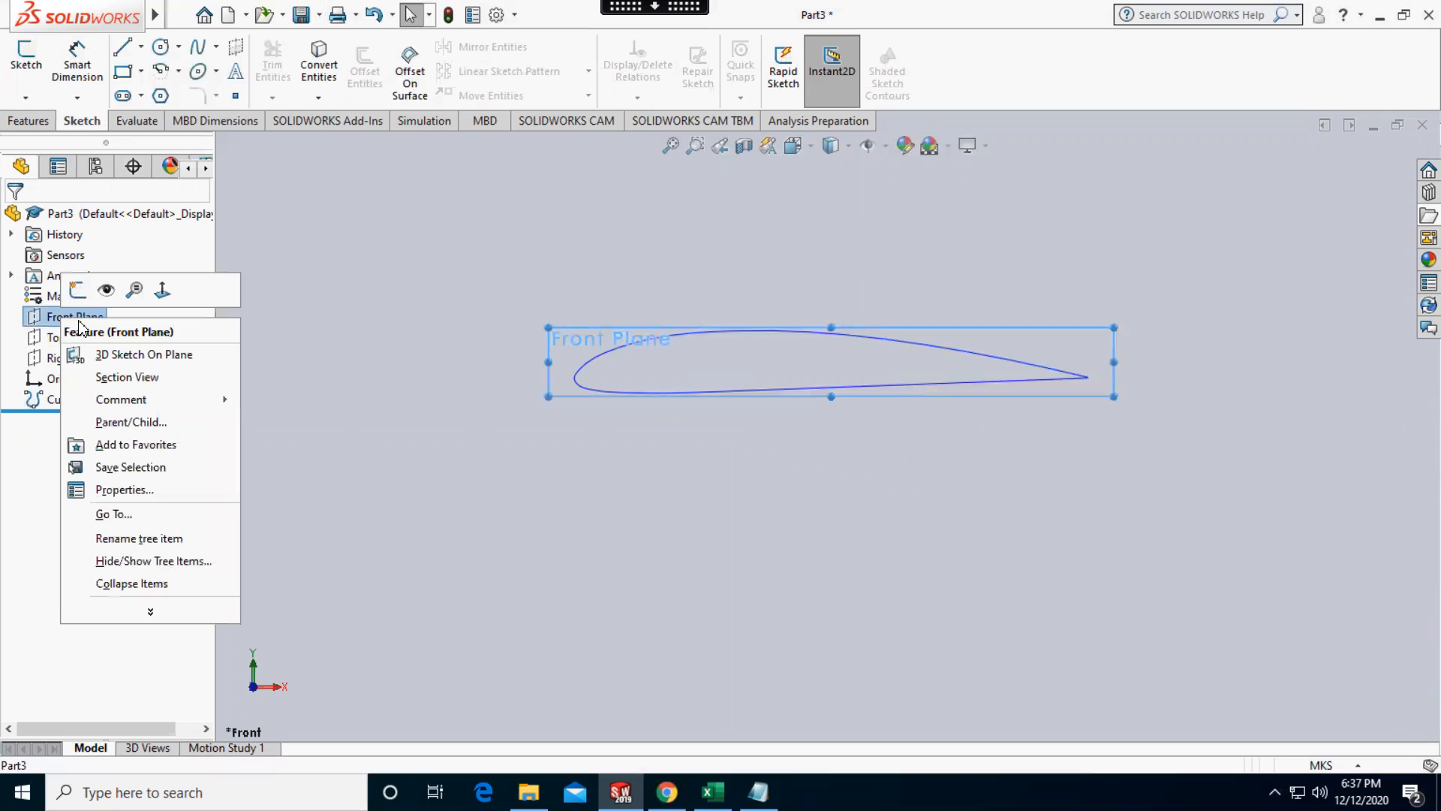
click(78, 290)
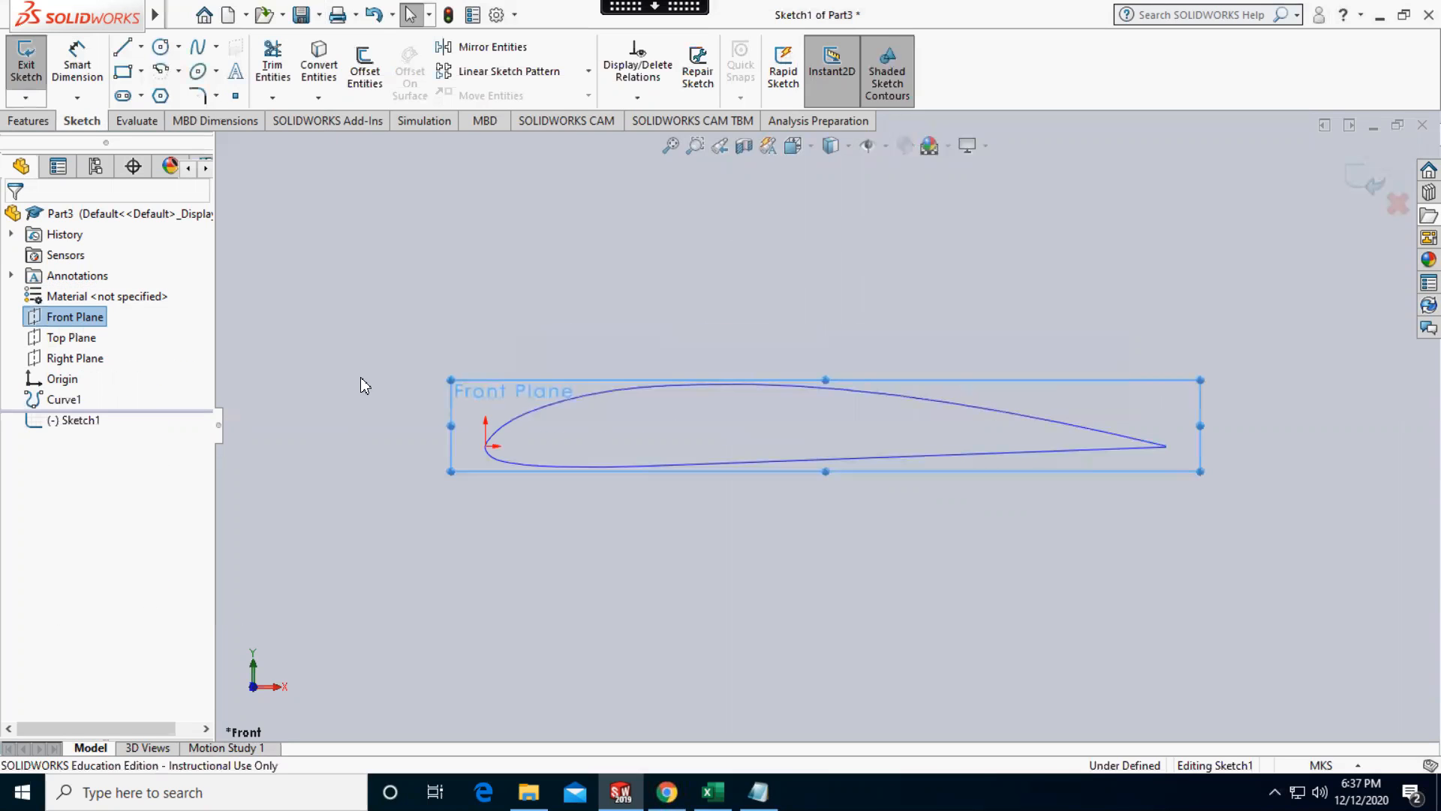
click(318, 72)
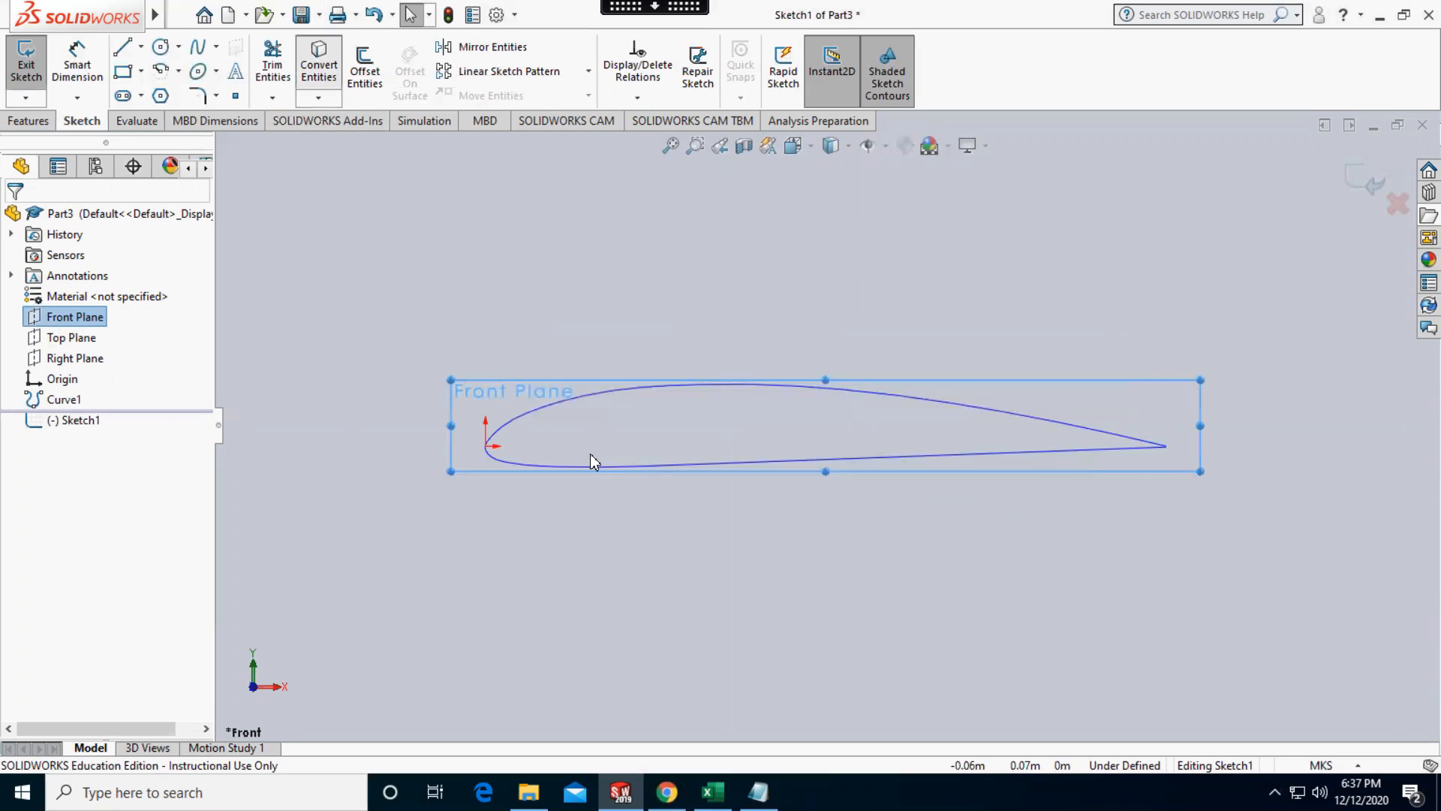
click(566, 405)
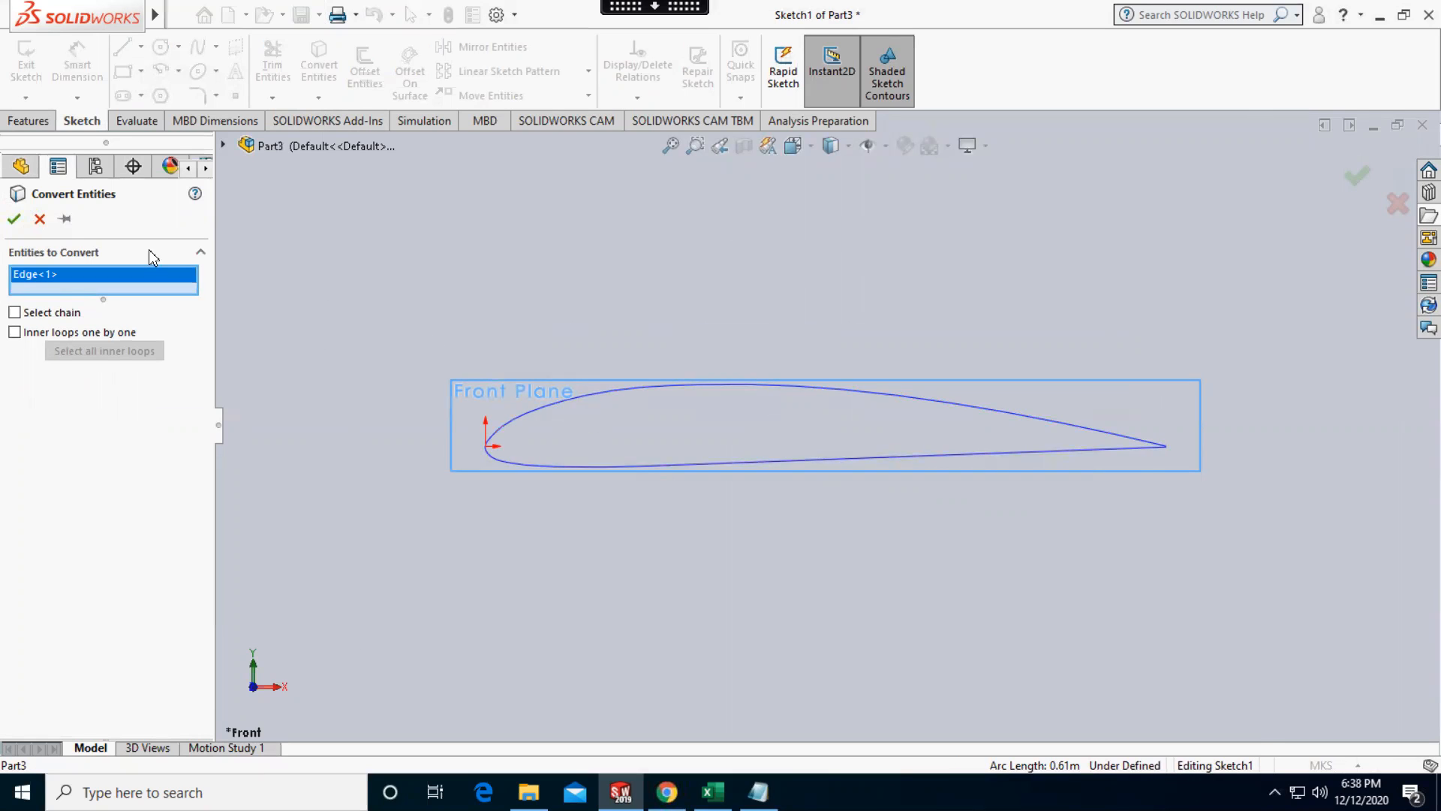
click(13, 218)
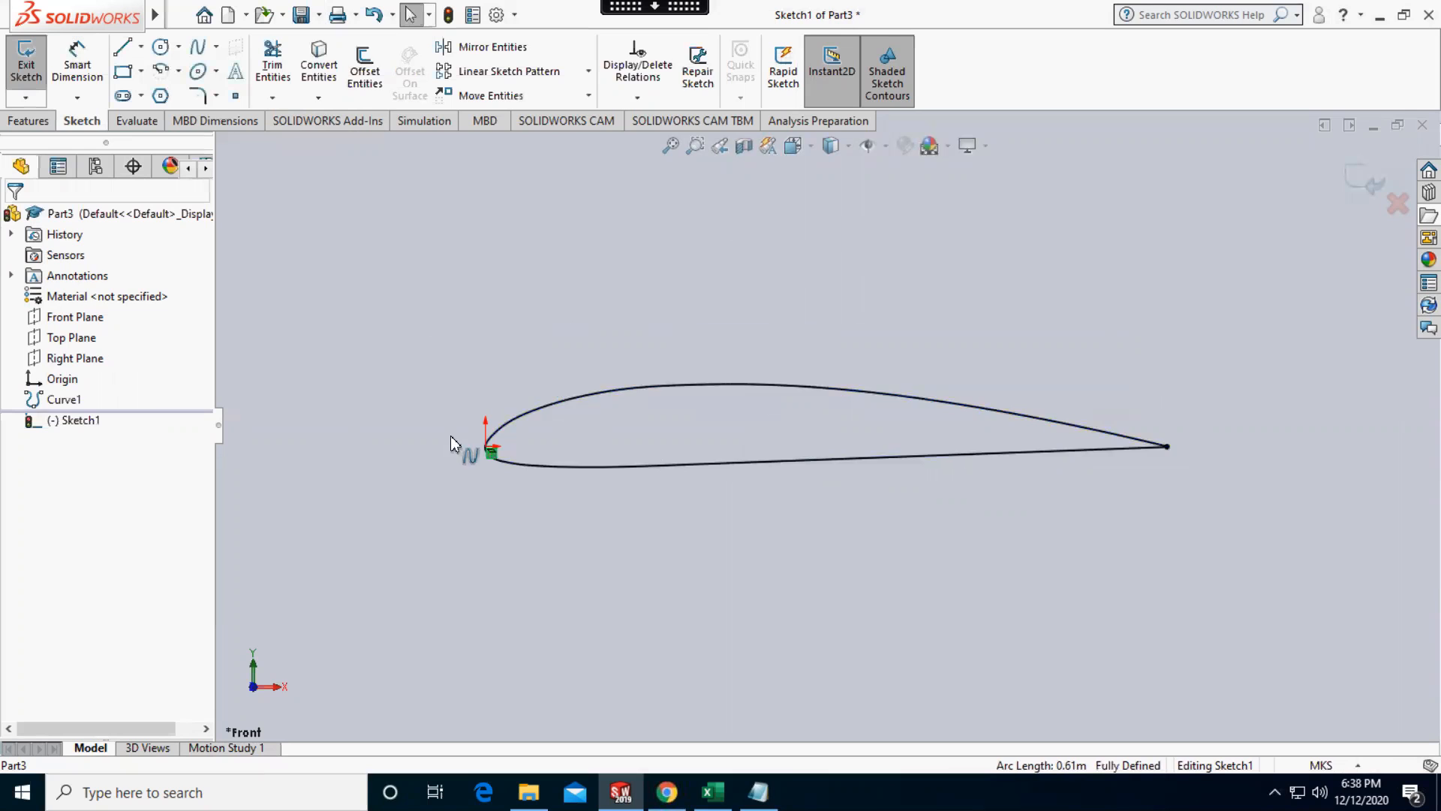
Close the open trailing edge with a tangent arc from the upper endpoint to the lower endpoint
scroll(1186, 443, down, 2)
scroll(1168, 444, down, 4)
scroll(850, 454, down, 5)
scroll(849, 453, down, 4)
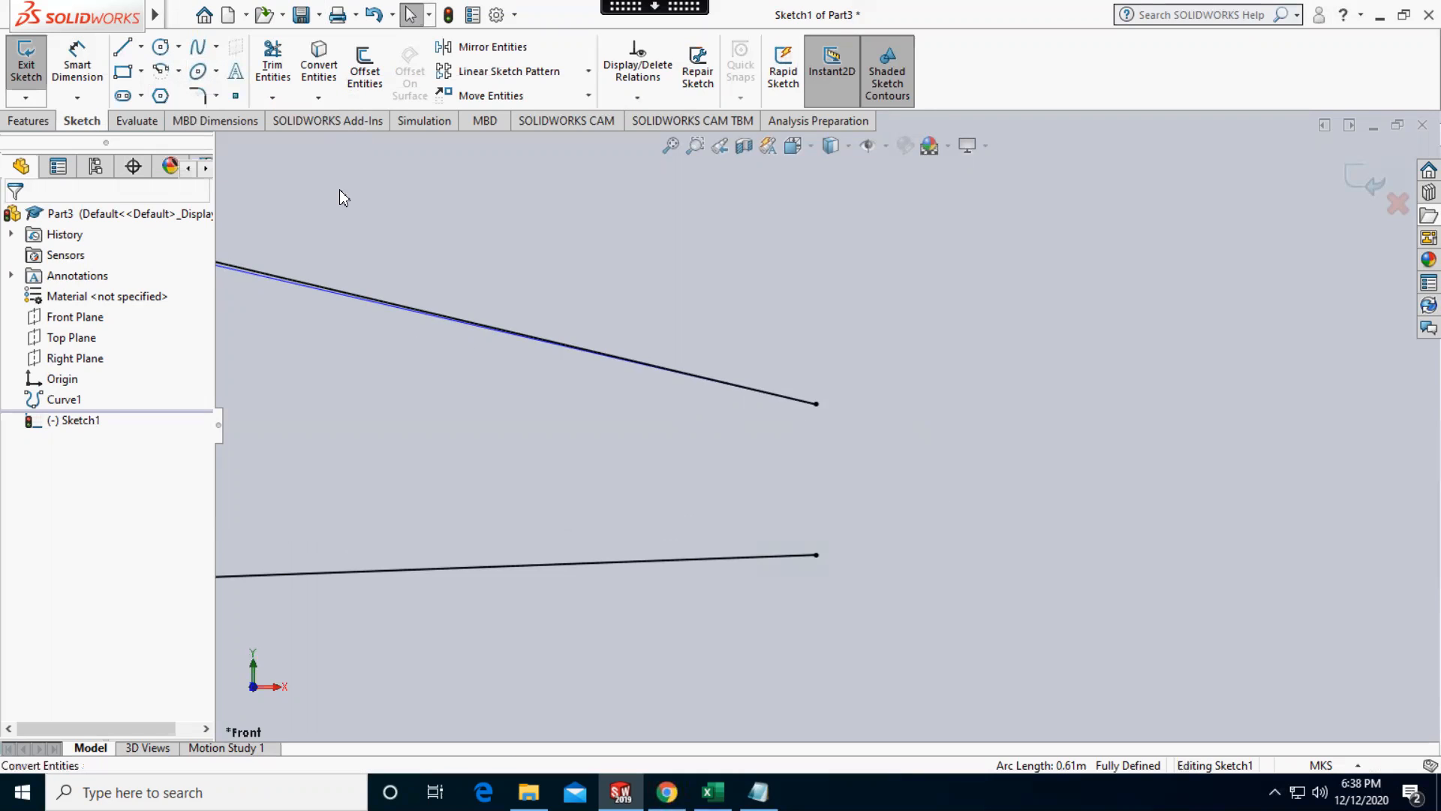
click(178, 70)
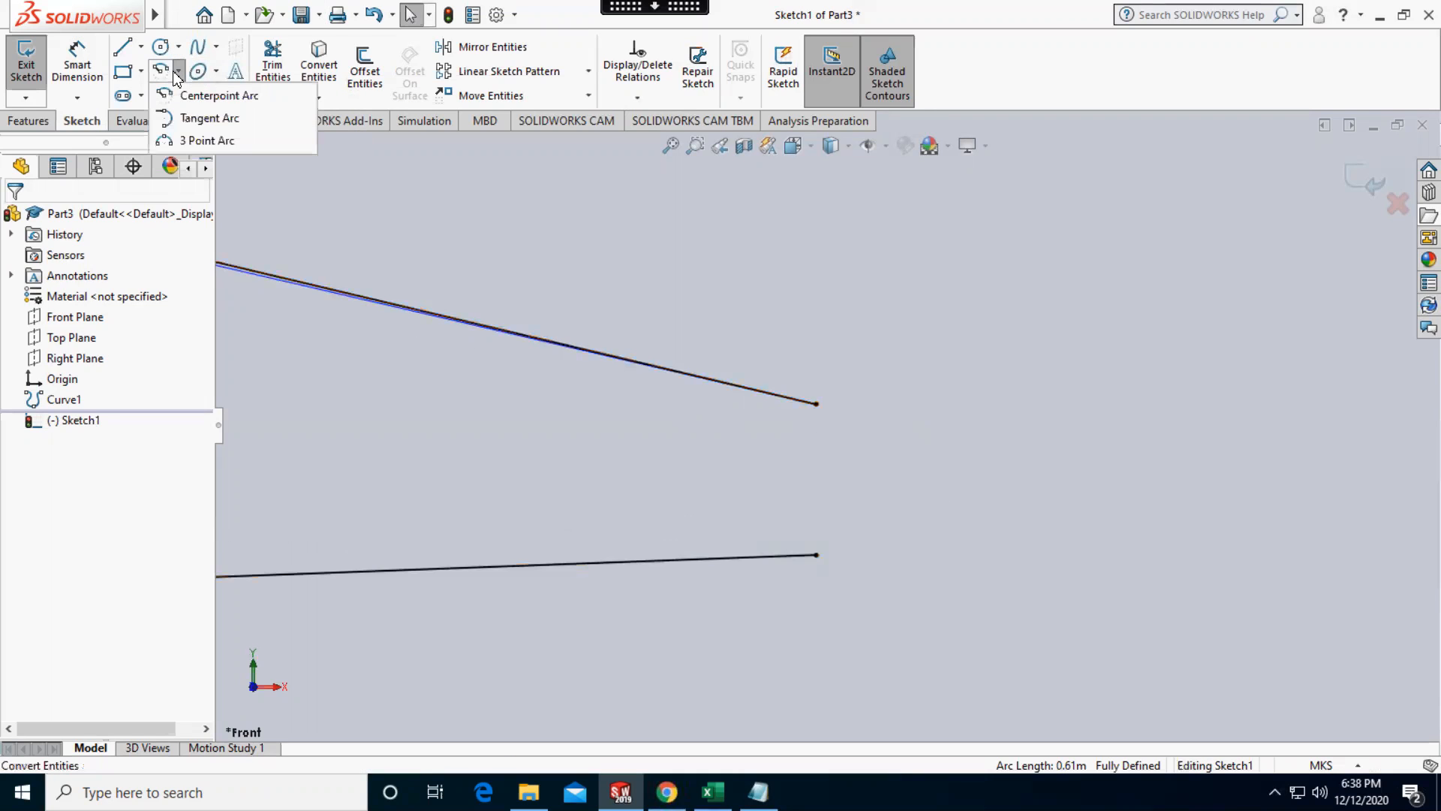
click(196, 118)
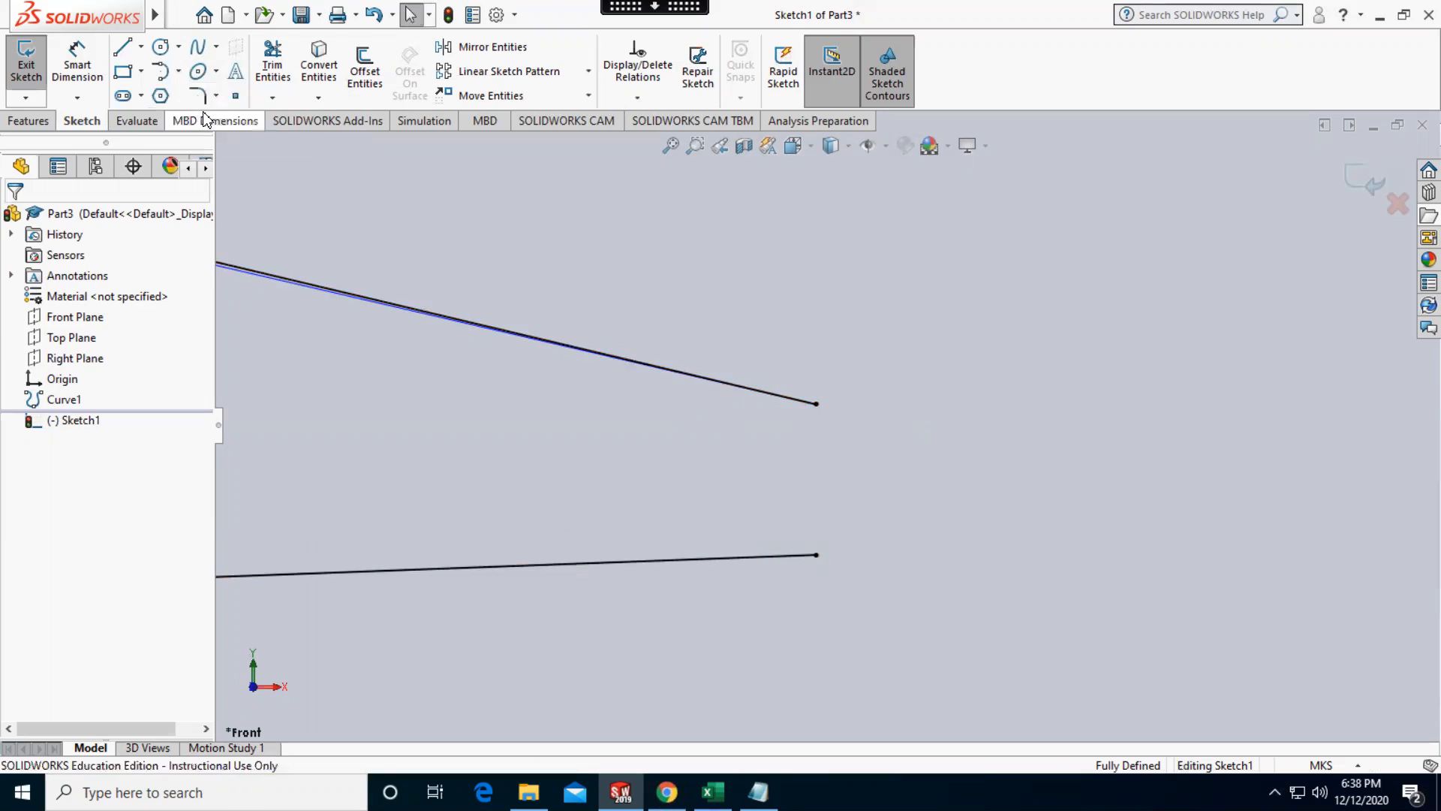
click(816, 405)
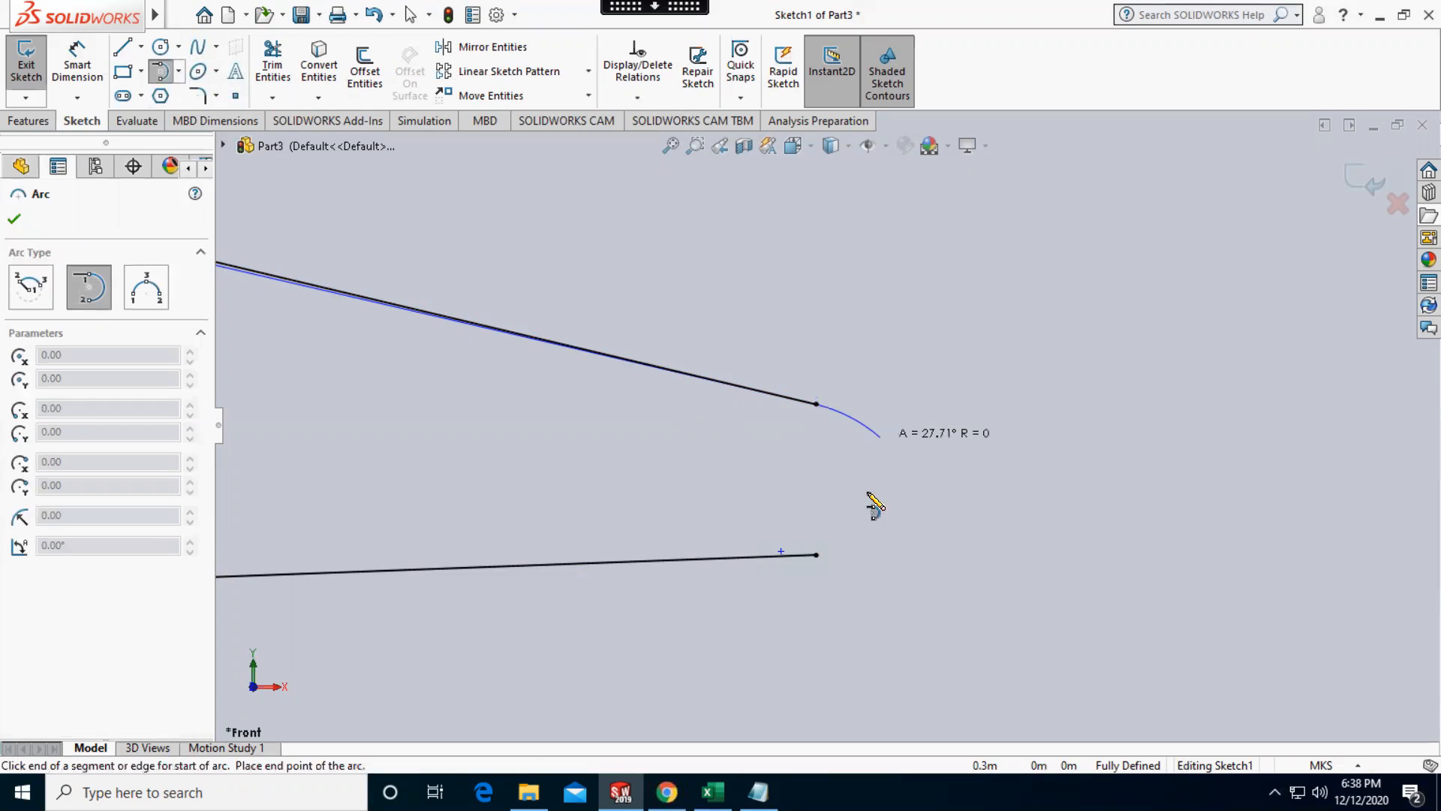
click(816, 556)
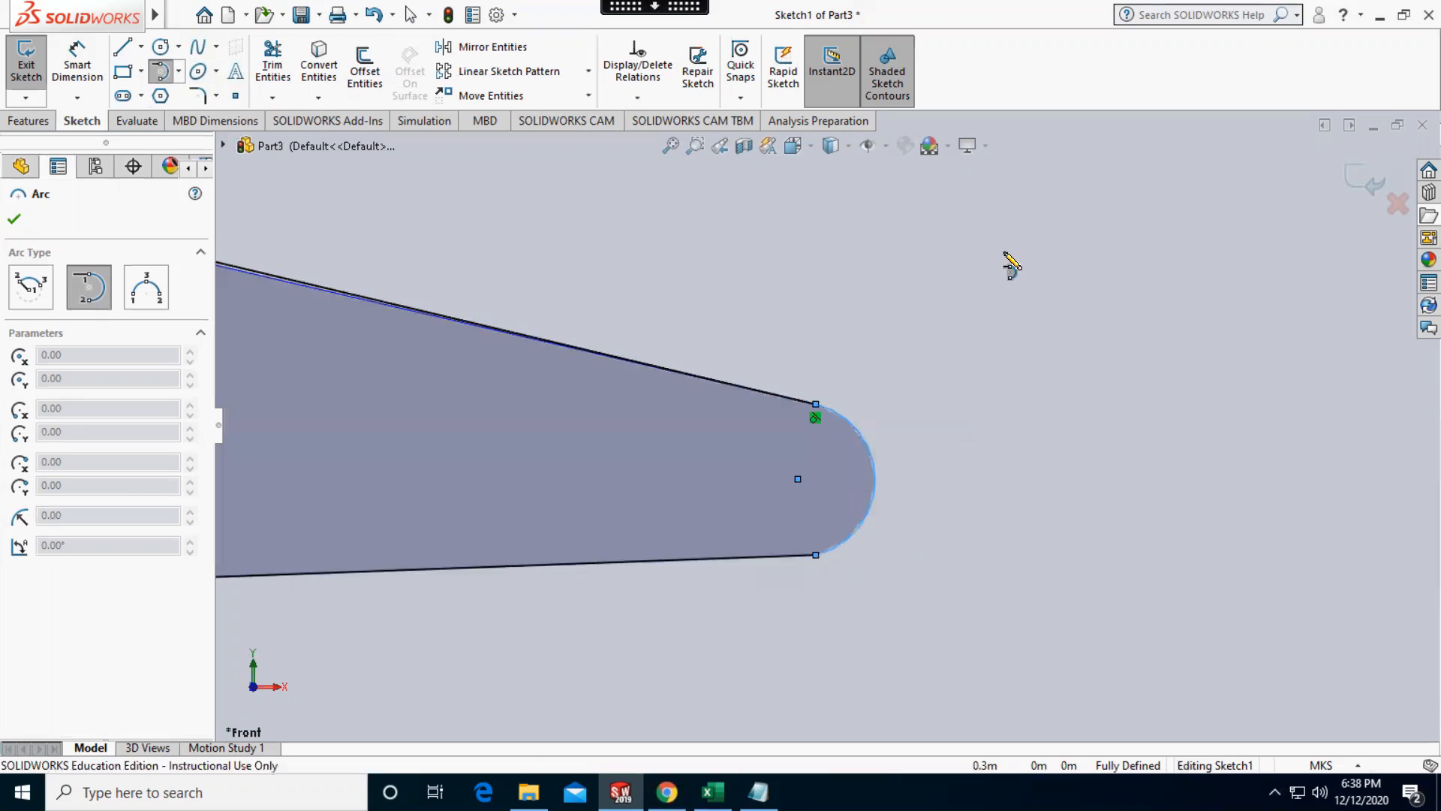
key(Escape)
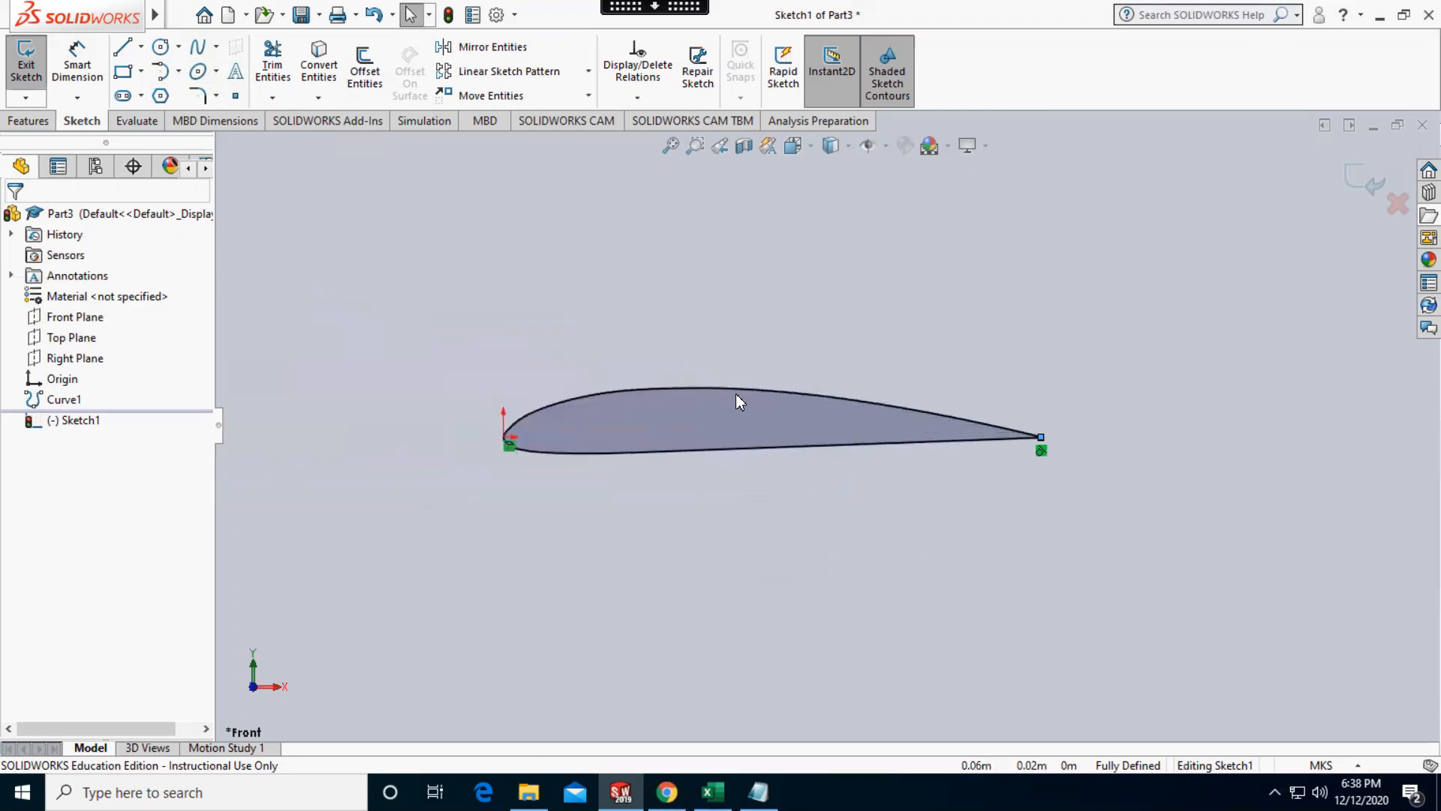
Measure the chord distance between the origin at the leading edge and the trailing-edge arc
scroll(900, 402, down, 2)
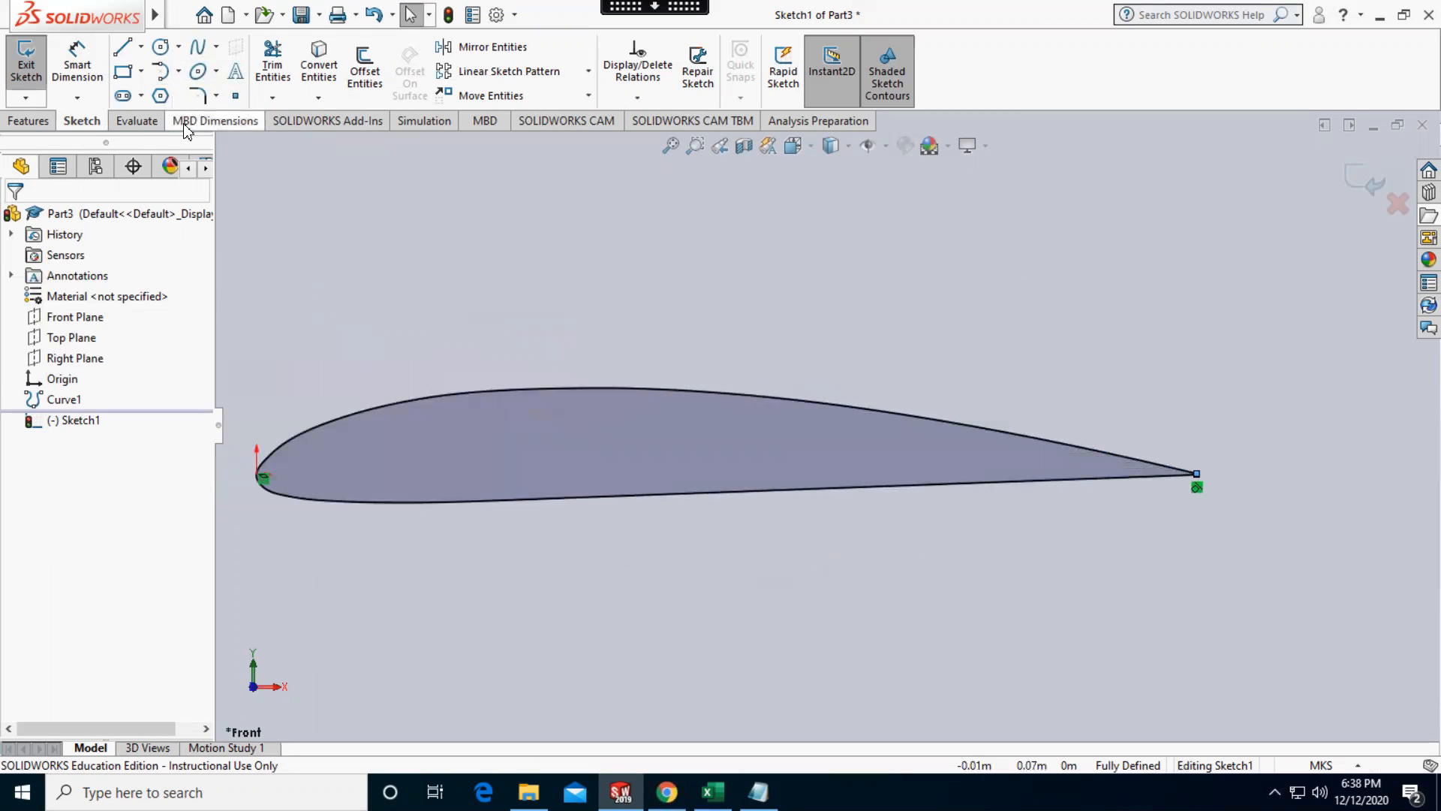
click(138, 120)
click(135, 65)
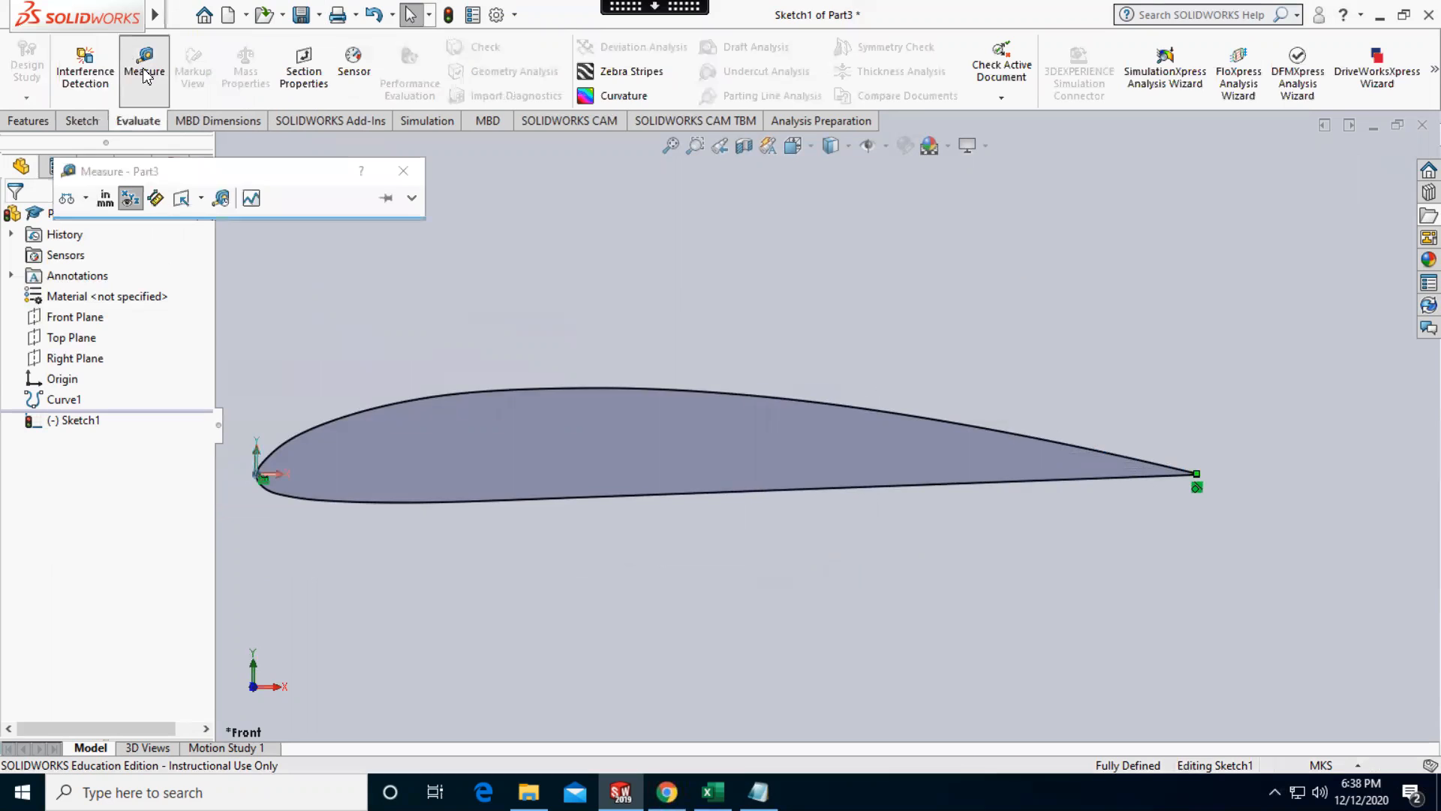
click(258, 476)
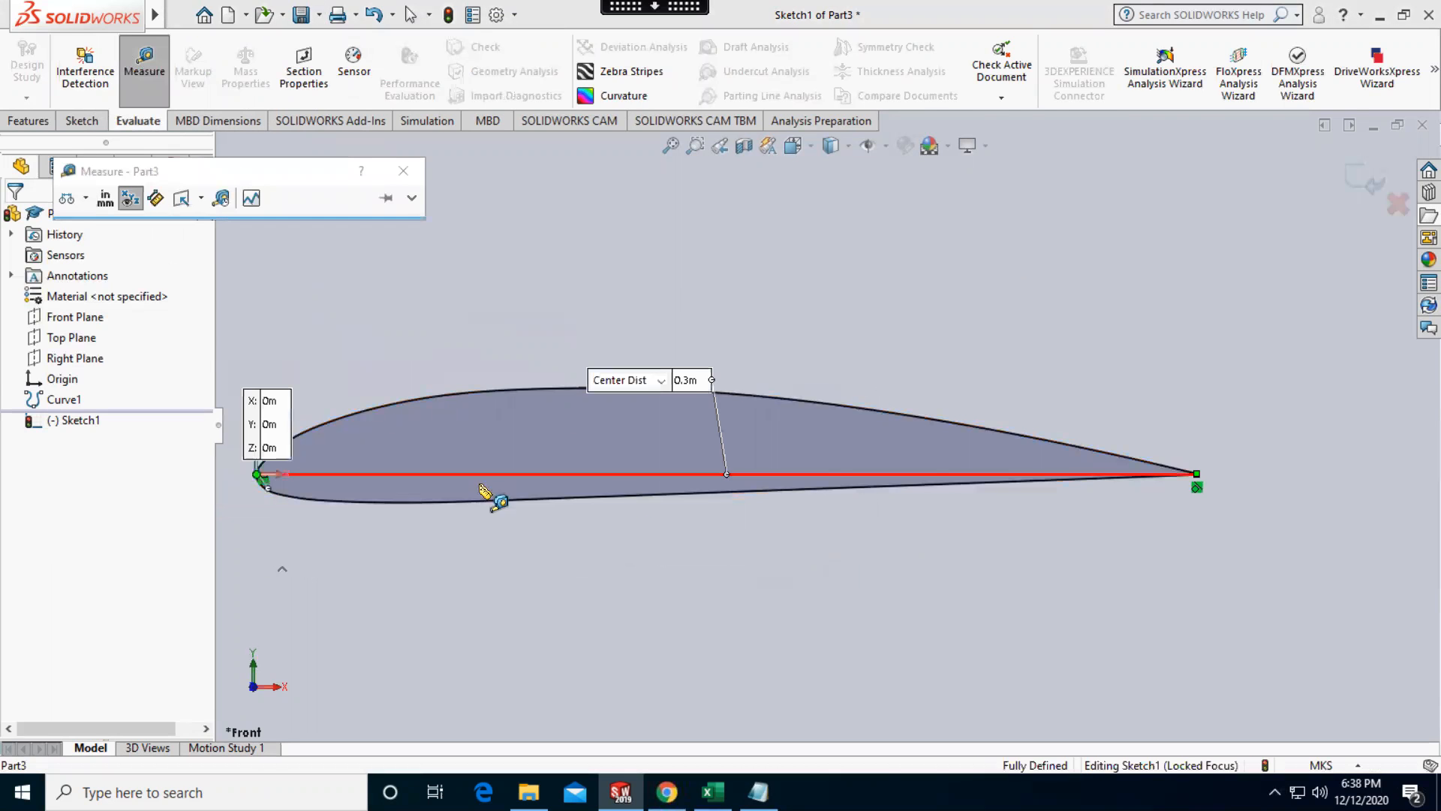
click(492, 498)
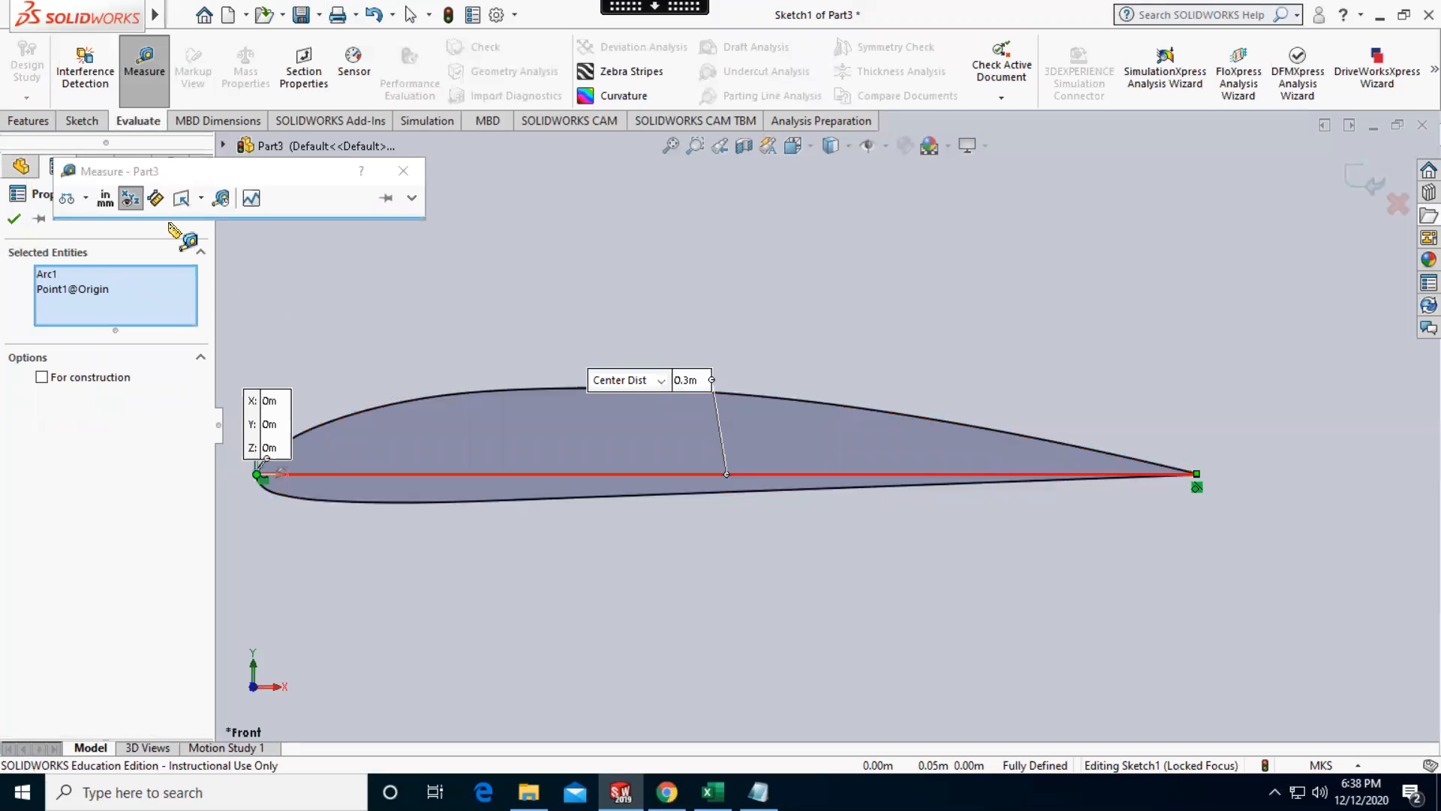
click(14, 219)
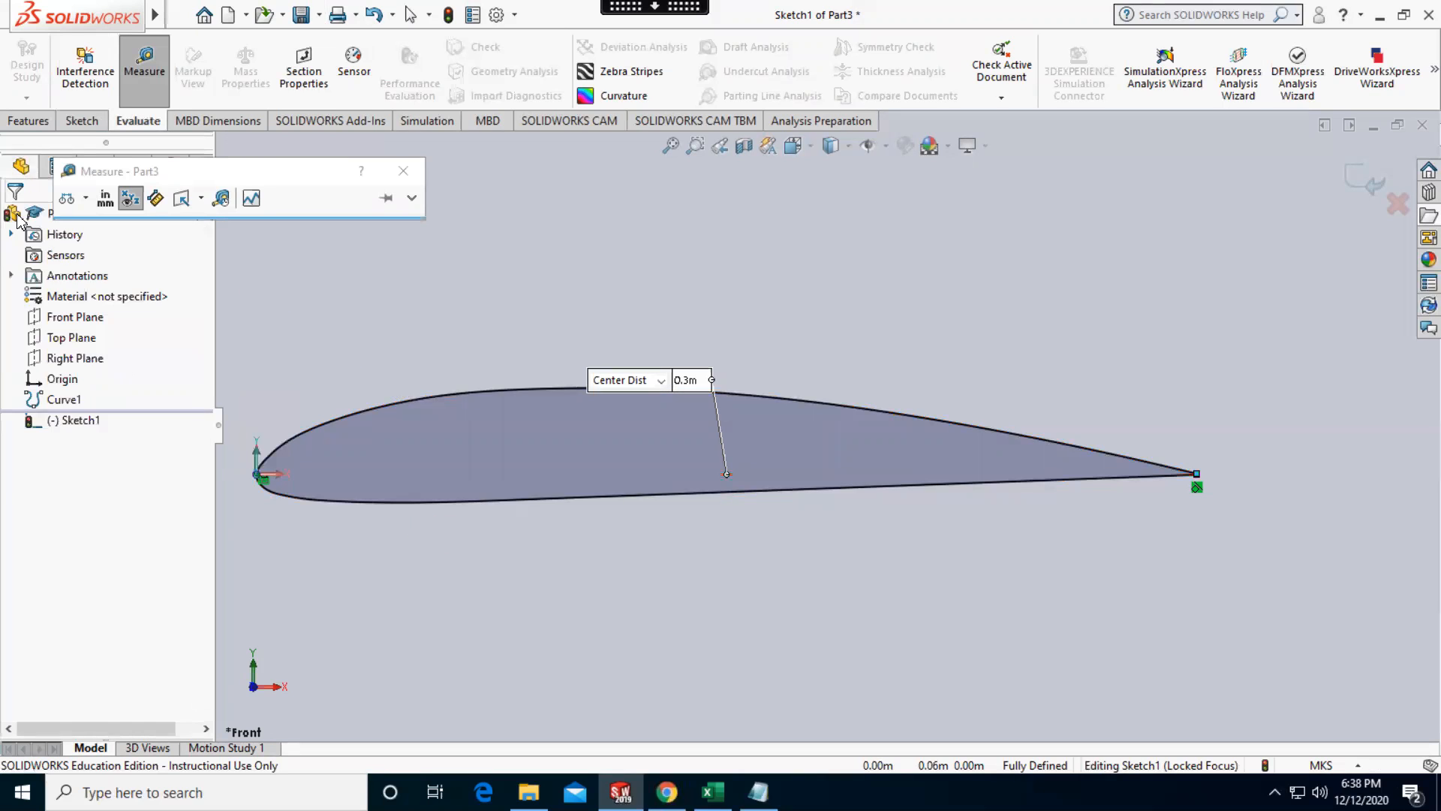
Extrude the closed airfoil sketch as a blind boss 1.5 m deep and close the Measure tool
click(27, 123)
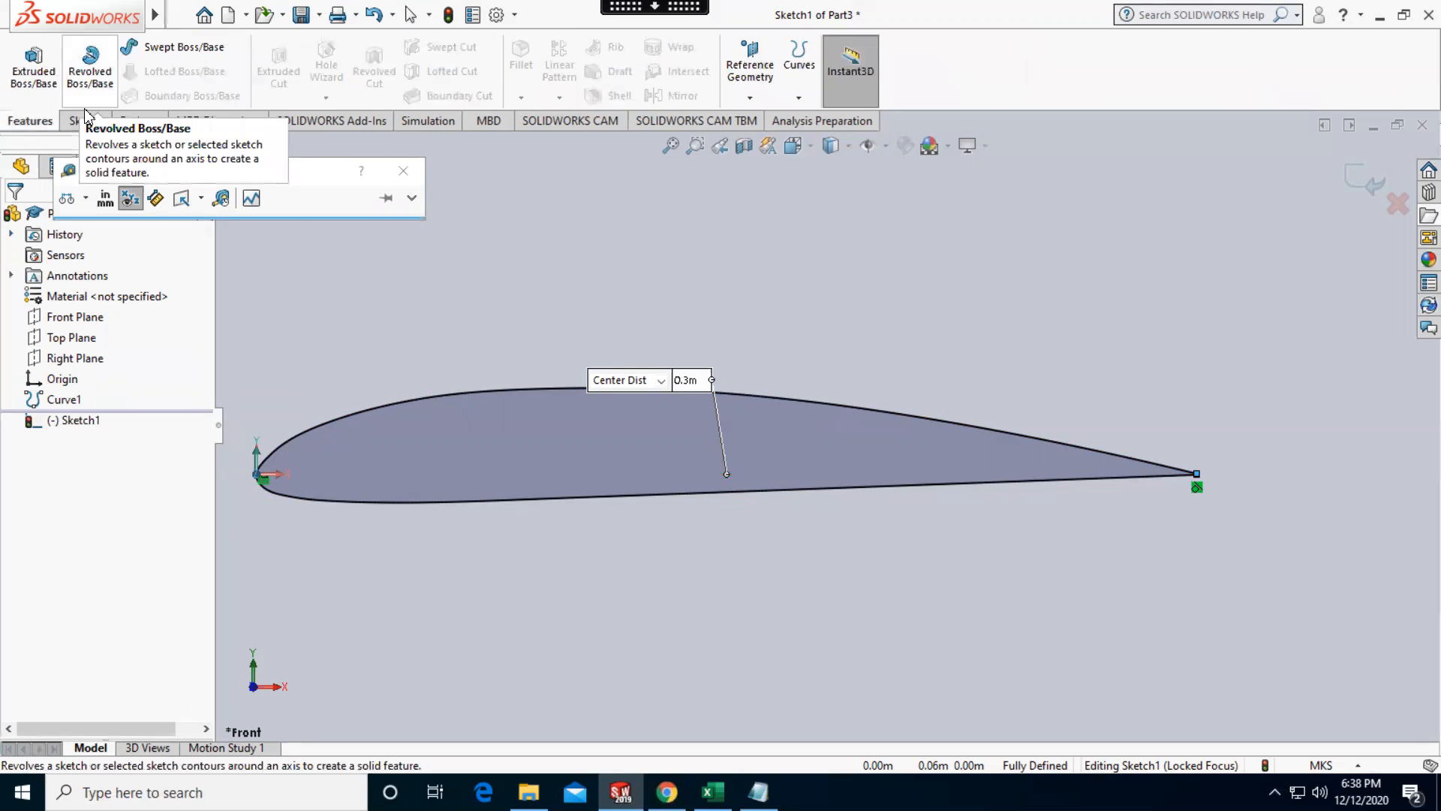
click(84, 121)
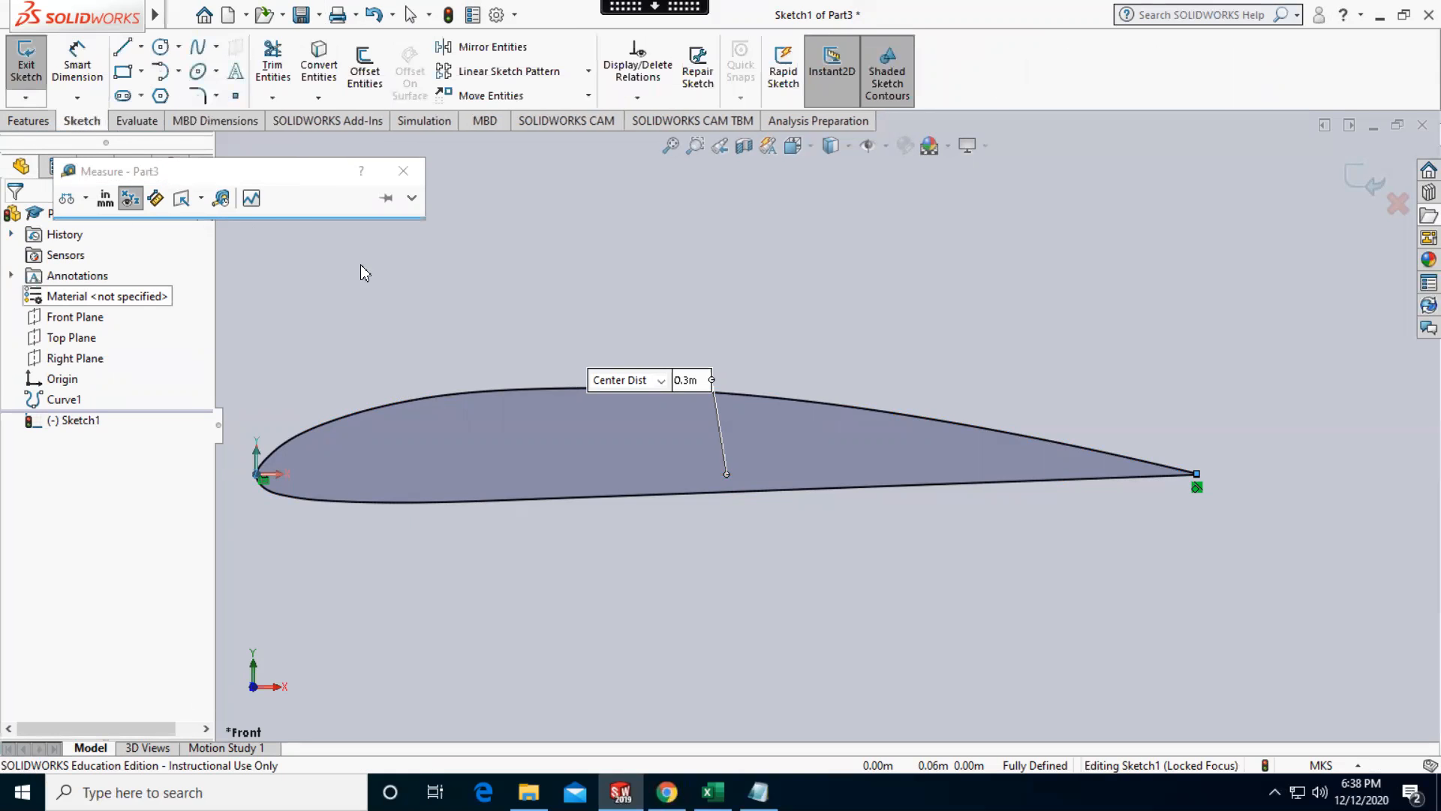
scroll(990, 511, up, 3)
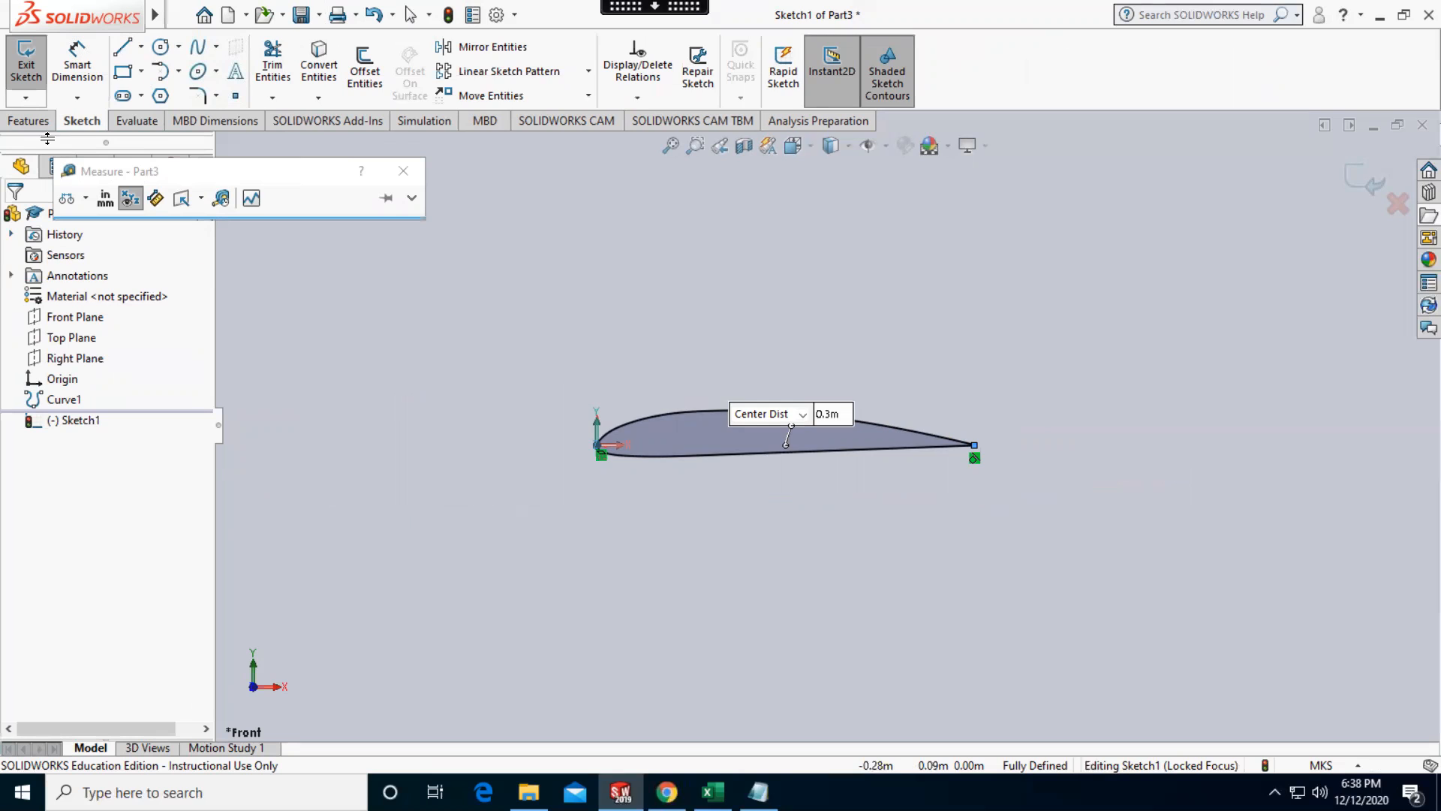
click(28, 120)
click(34, 67)
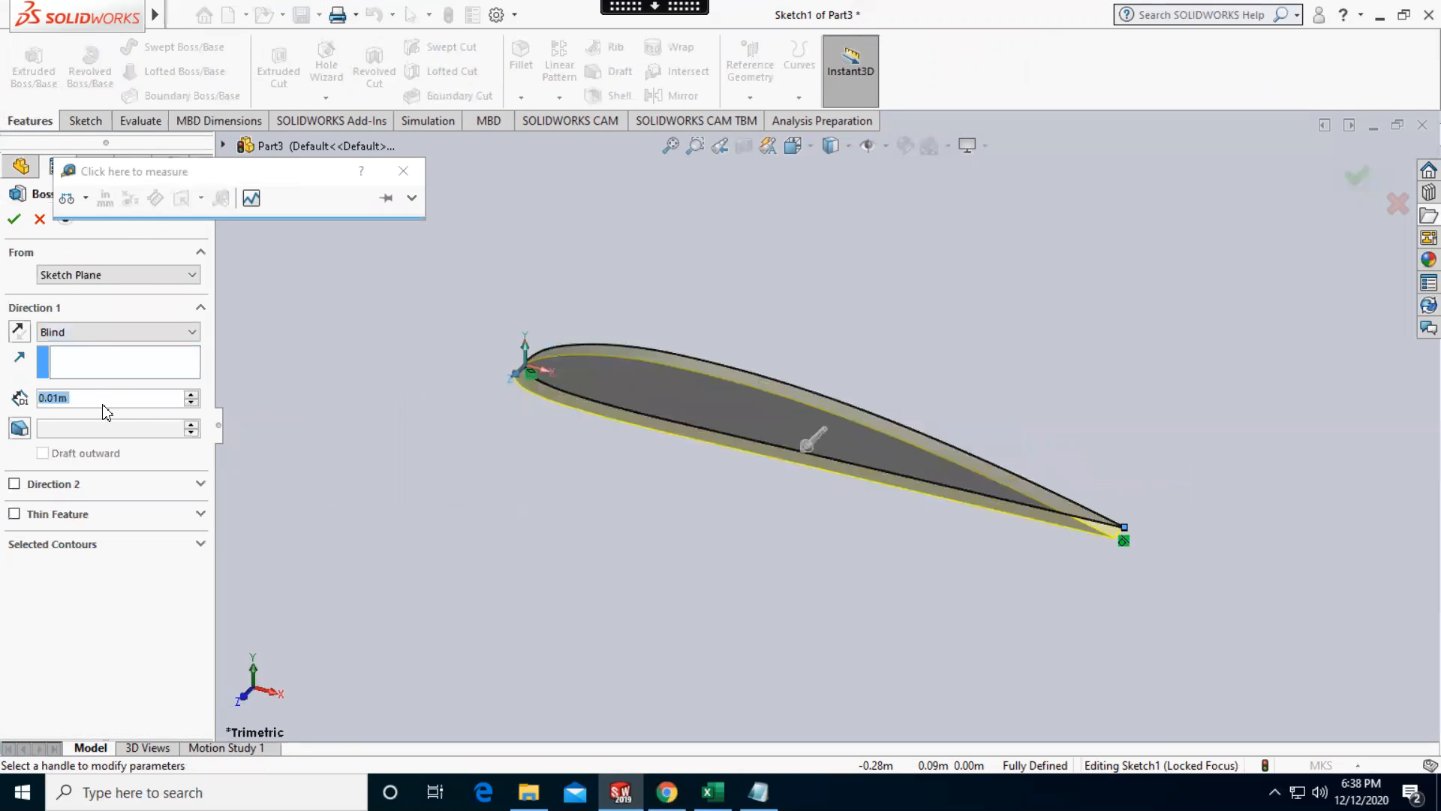
text(1.5)
key(Return)
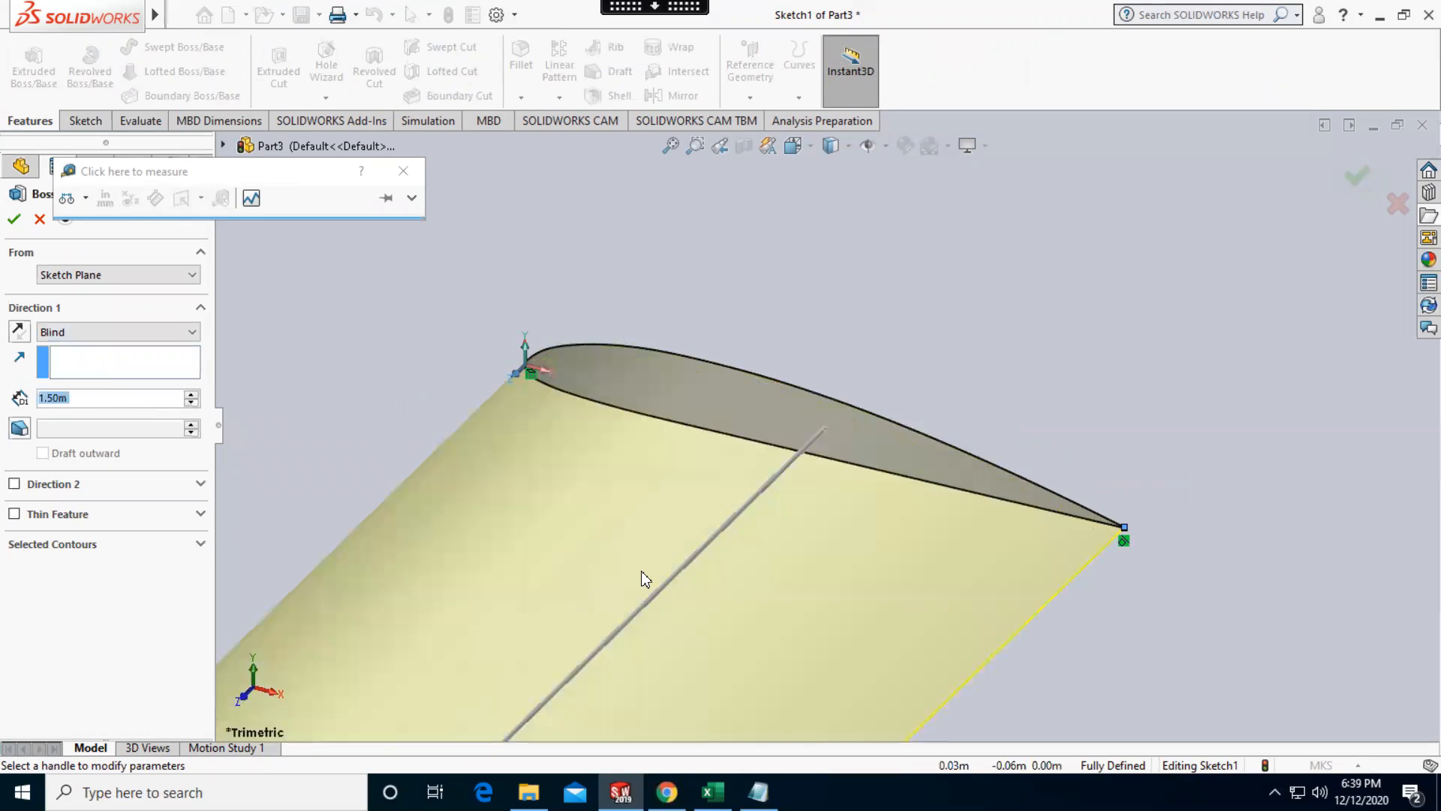
scroll(644, 584, up, 5)
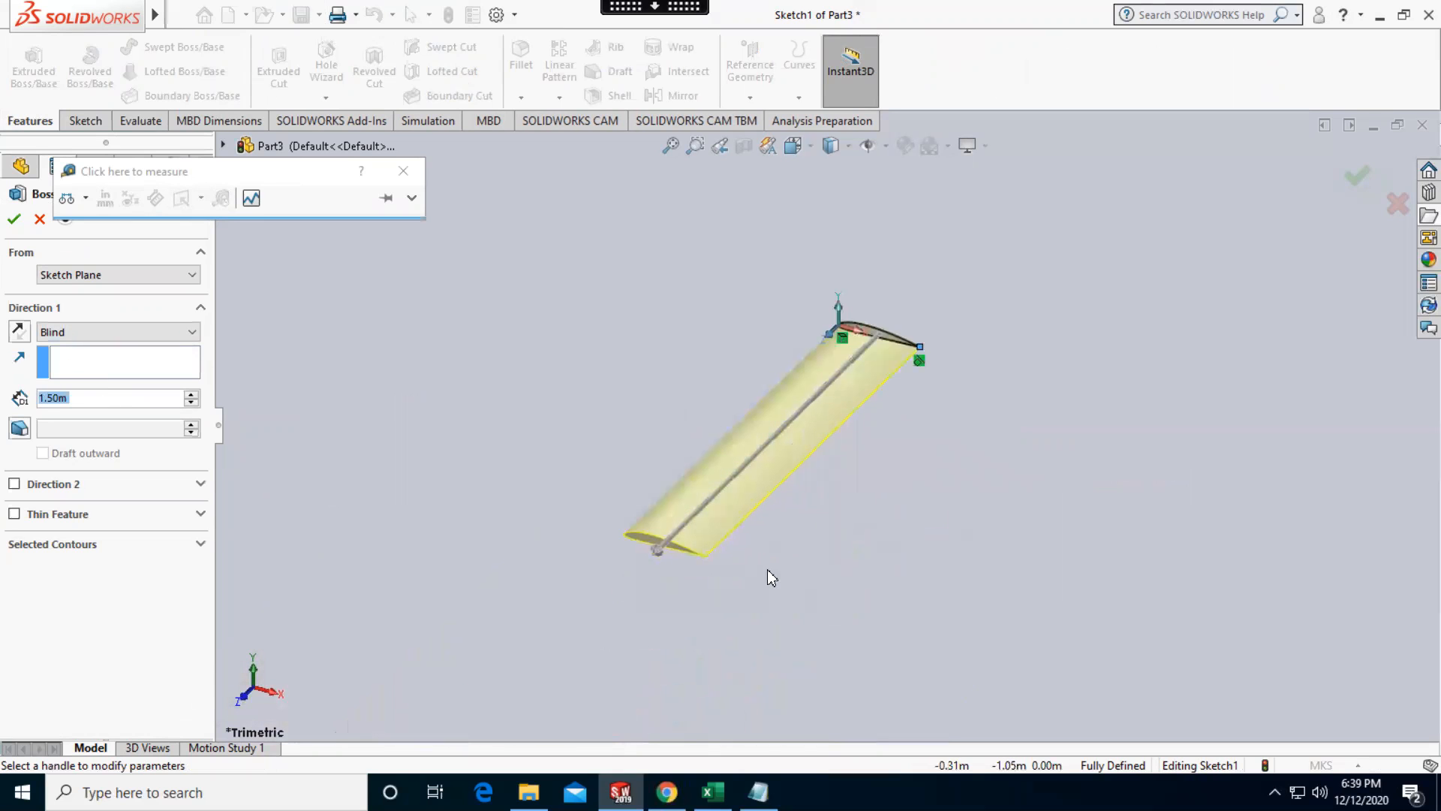
scroll(872, 413, down, 2)
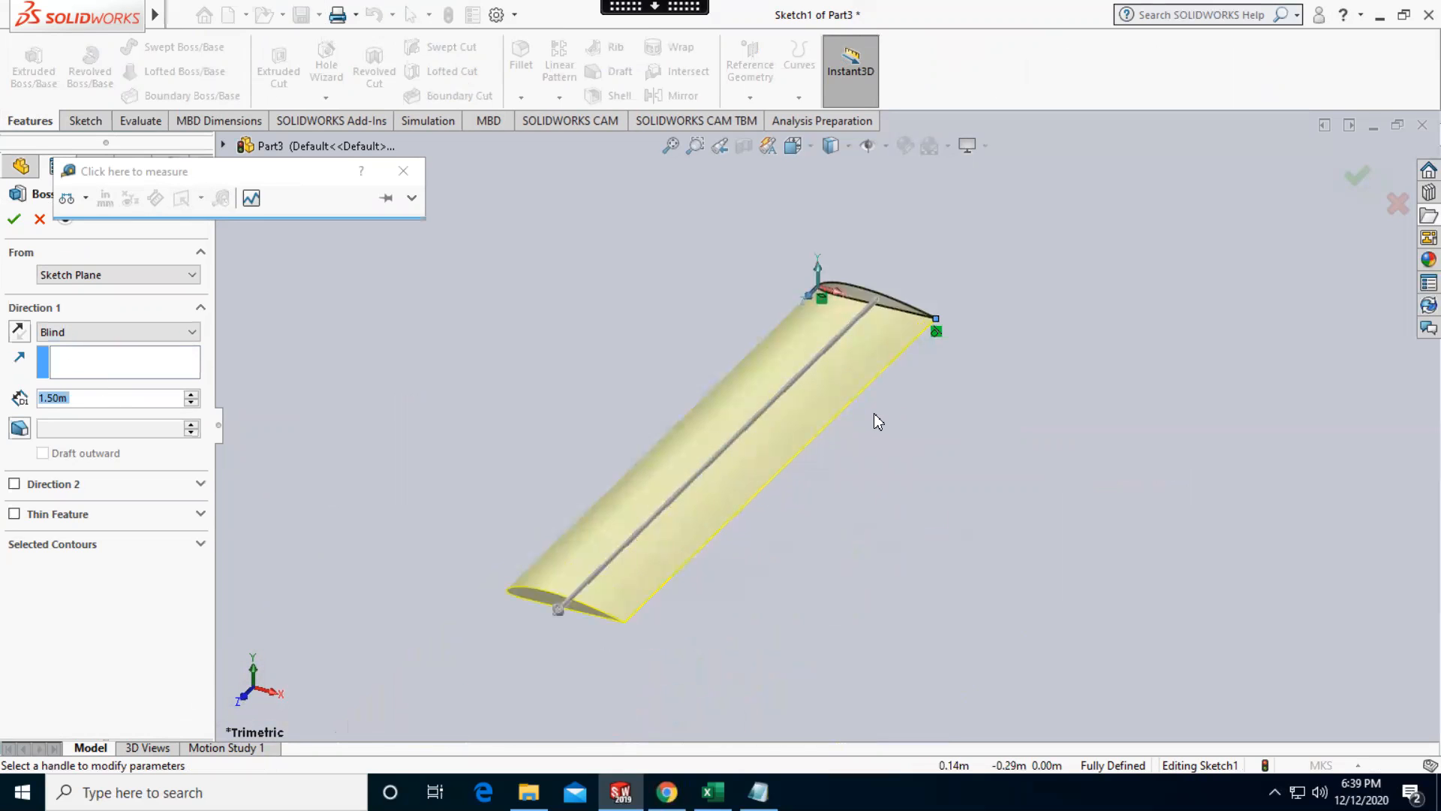
click(15, 220)
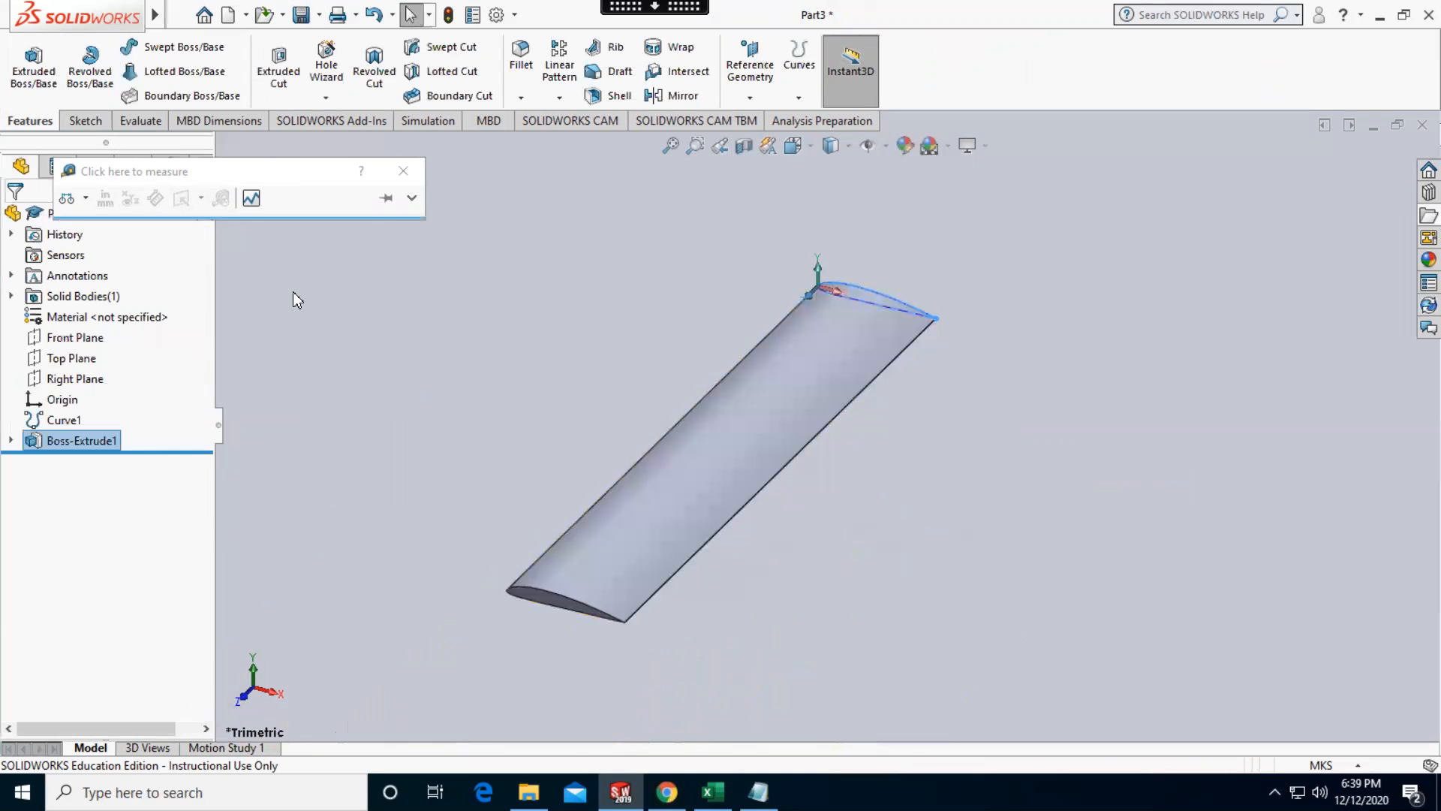
click(403, 170)
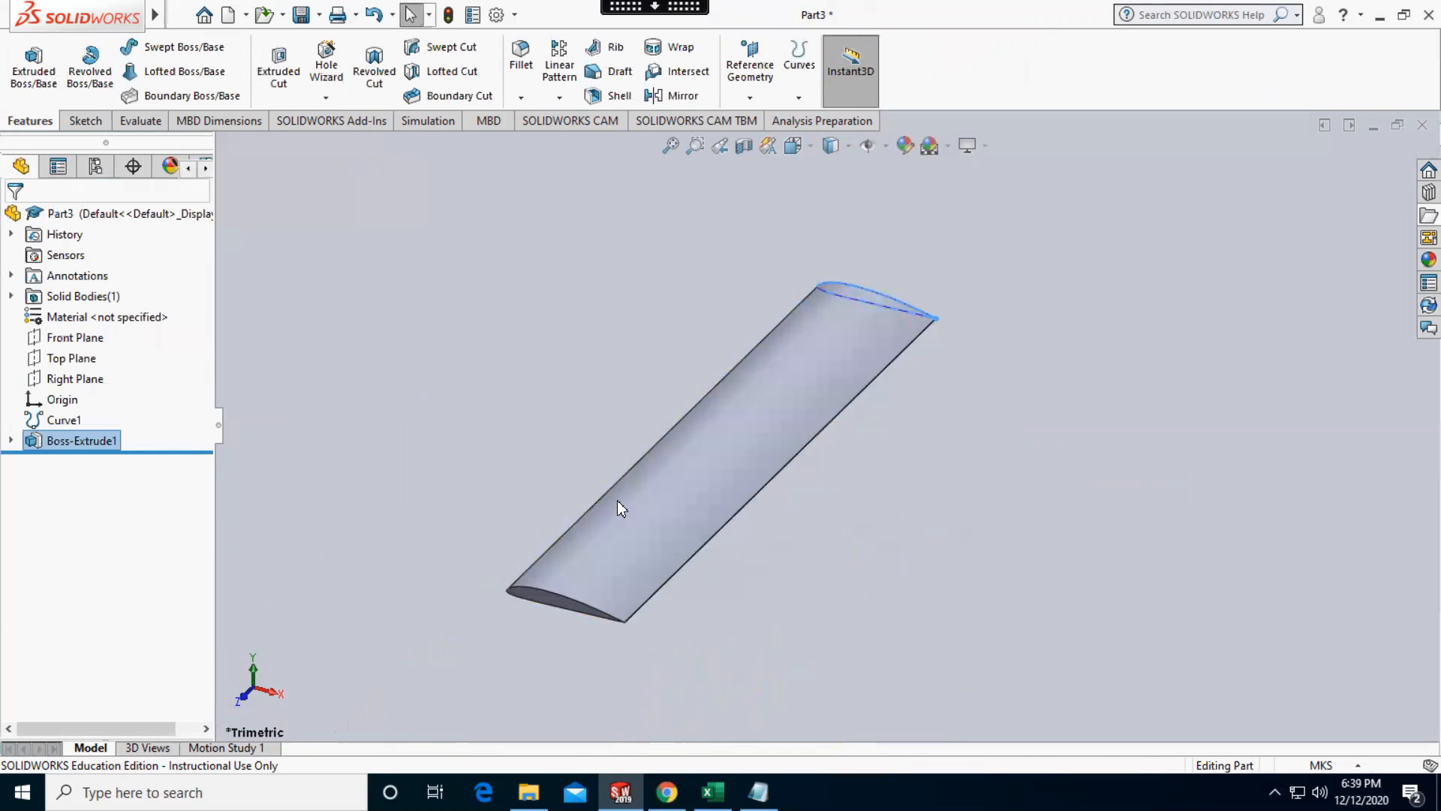
click(241, 703)
middle_drag(771, 393, 814, 431)
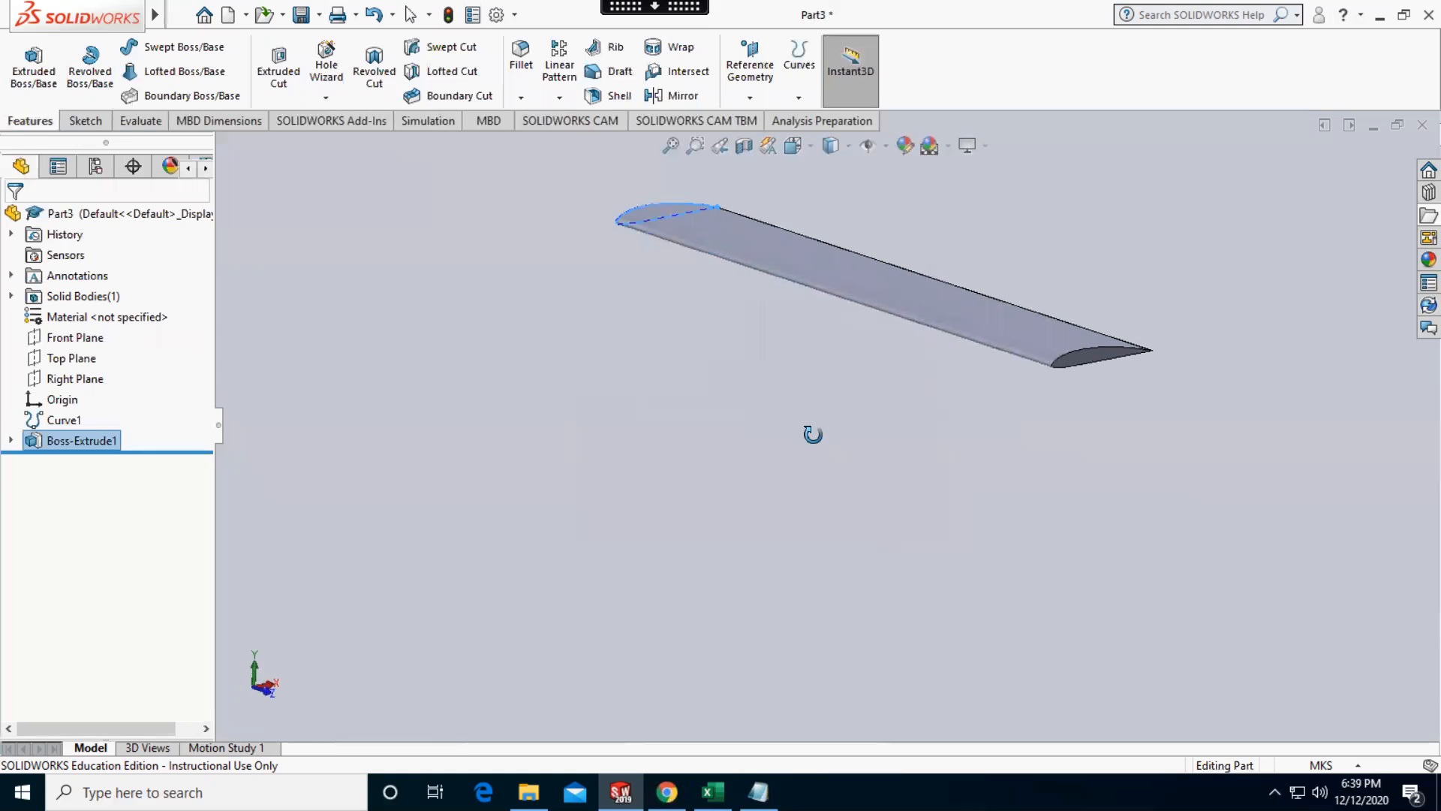
Start a Move/Copy Body feature on the extruded wing in front view, using translate and rotate values instead of mates
click(267, 694)
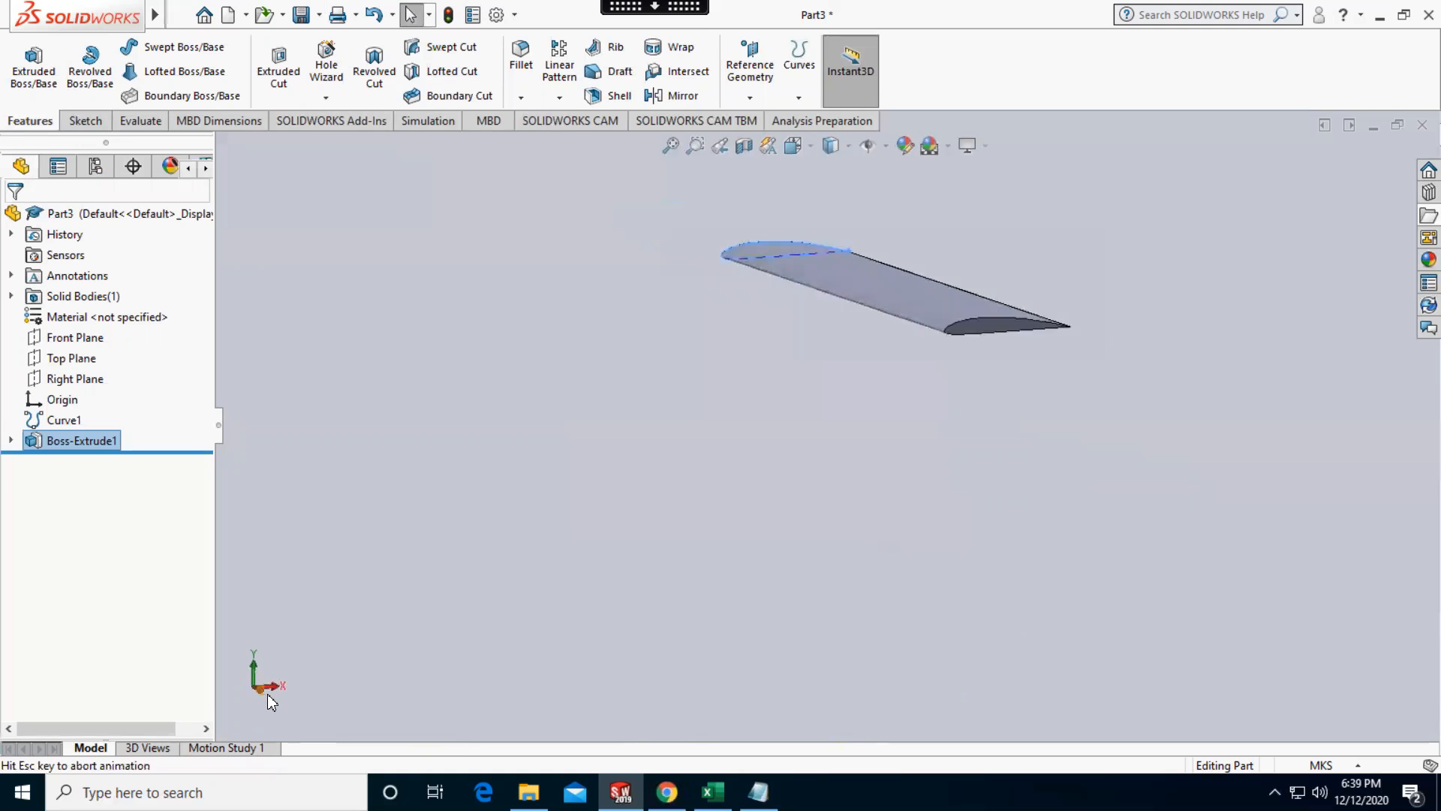
click(659, 316)
scroll(997, 195, up, 5)
scroll(959, 351, down, 6)
scroll(526, 477, down, 1)
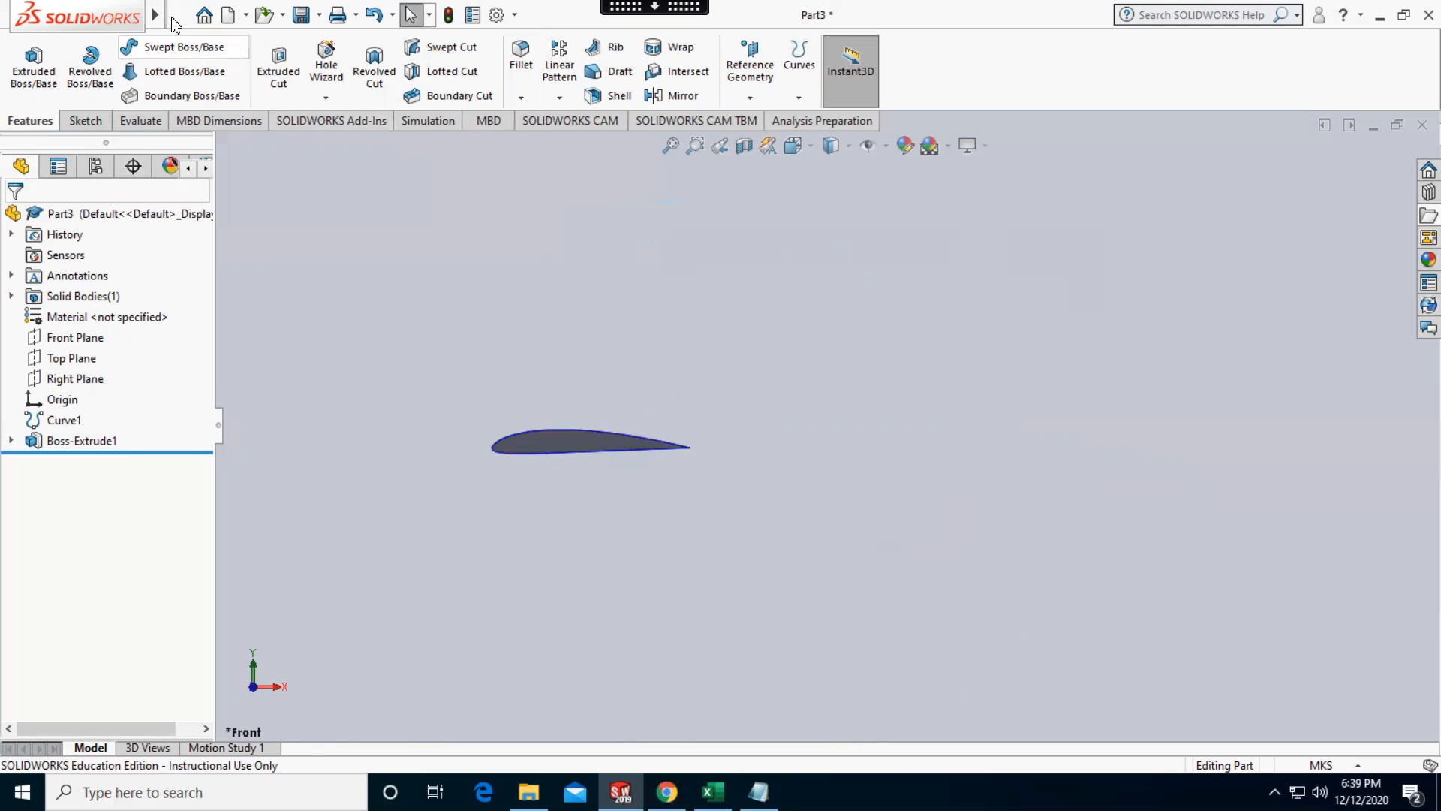
mouse_move(156, 15)
click(213, 15)
mouse_move(289, 15)
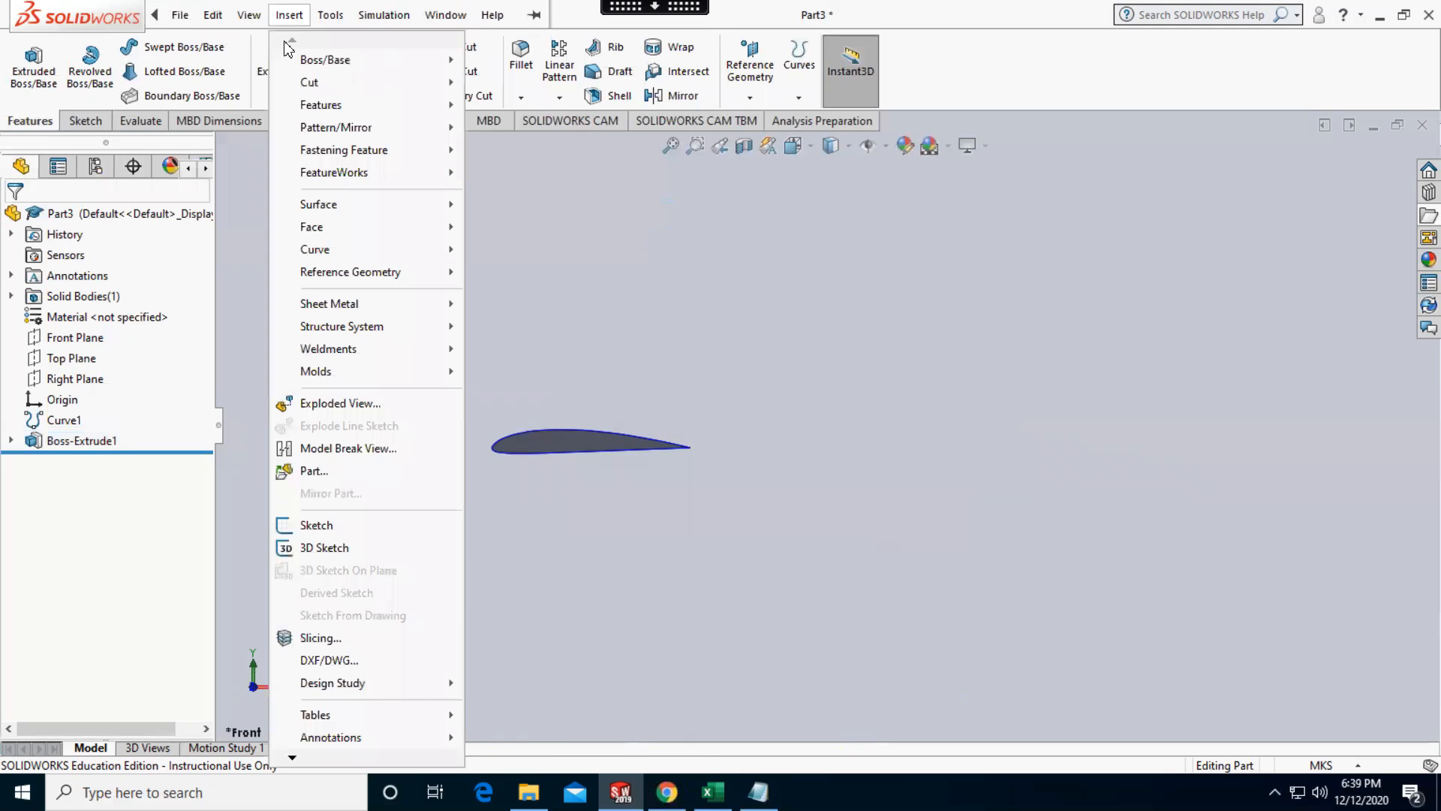
mouse_move(337, 116)
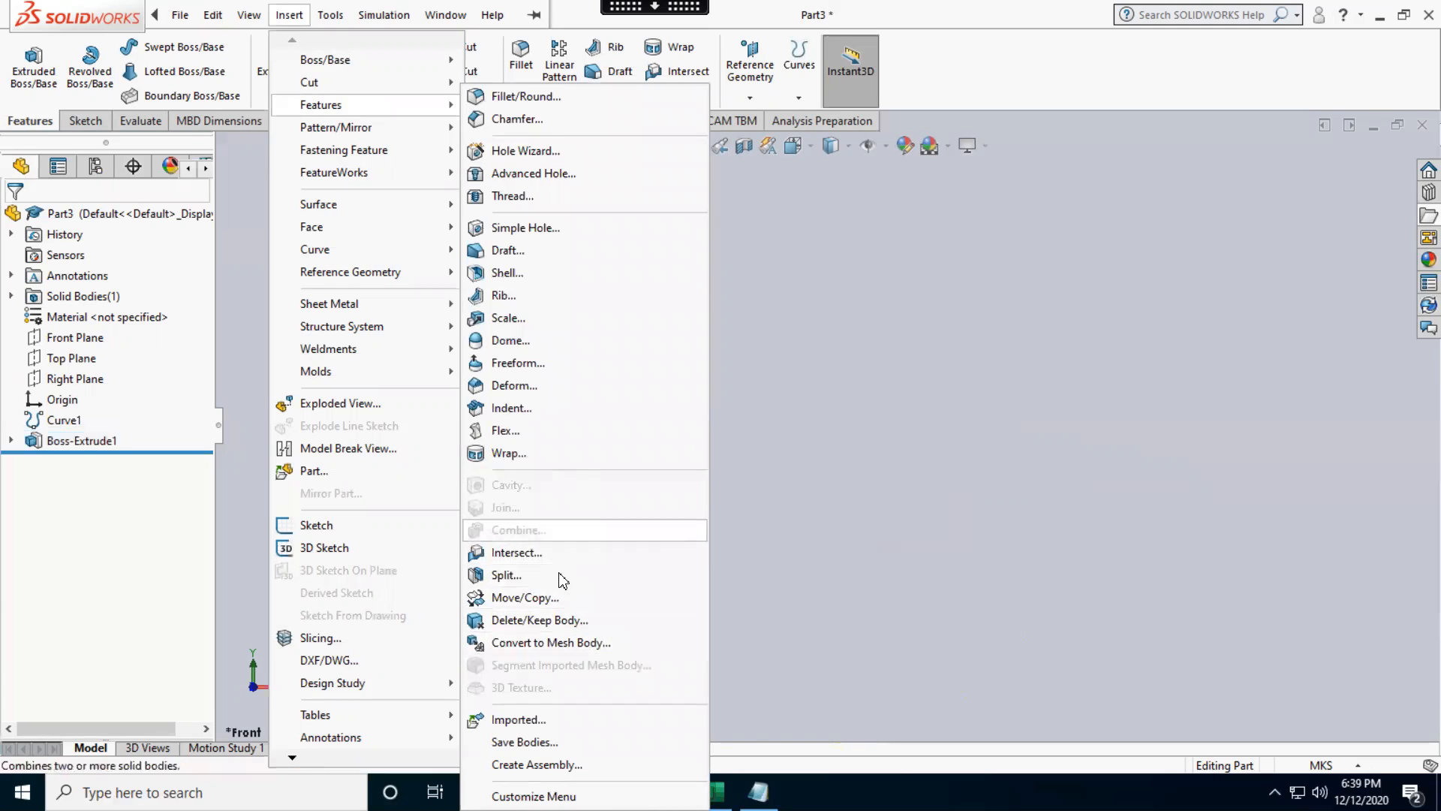
click(551, 599)
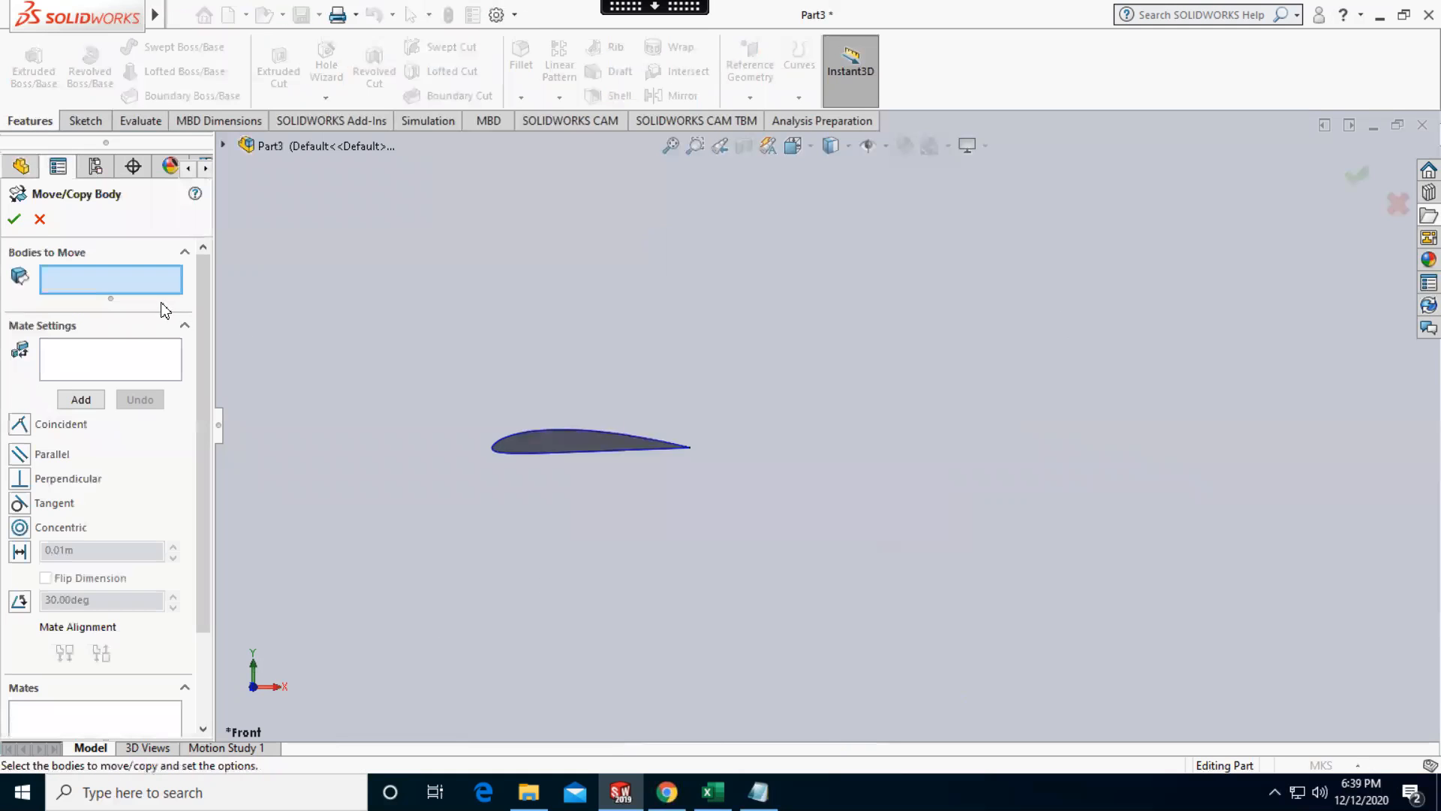
click(533, 444)
scroll(74, 588, down, 3)
click(102, 716)
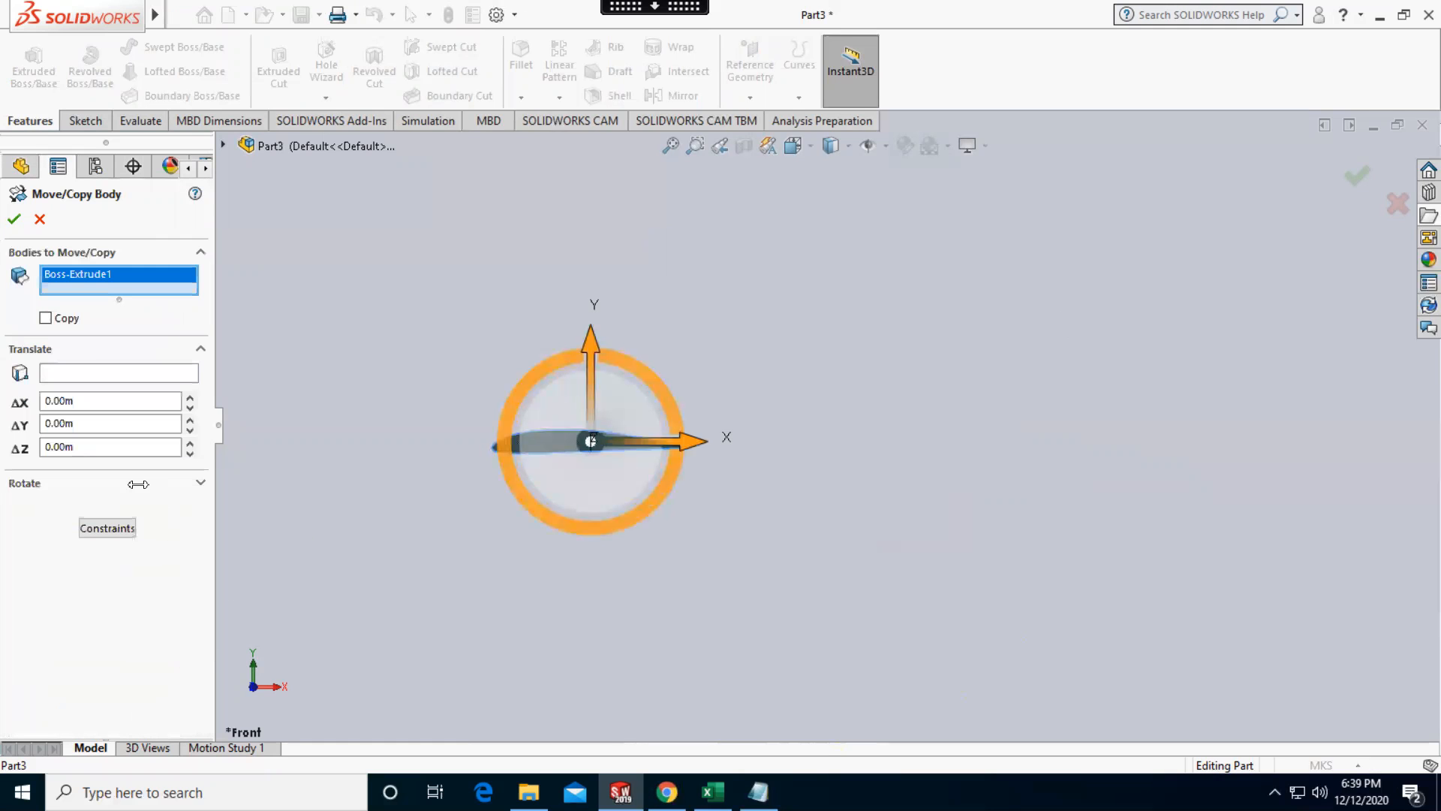
Set the wing body's translation along Z to -10 m
drag(69, 451, 24, 456)
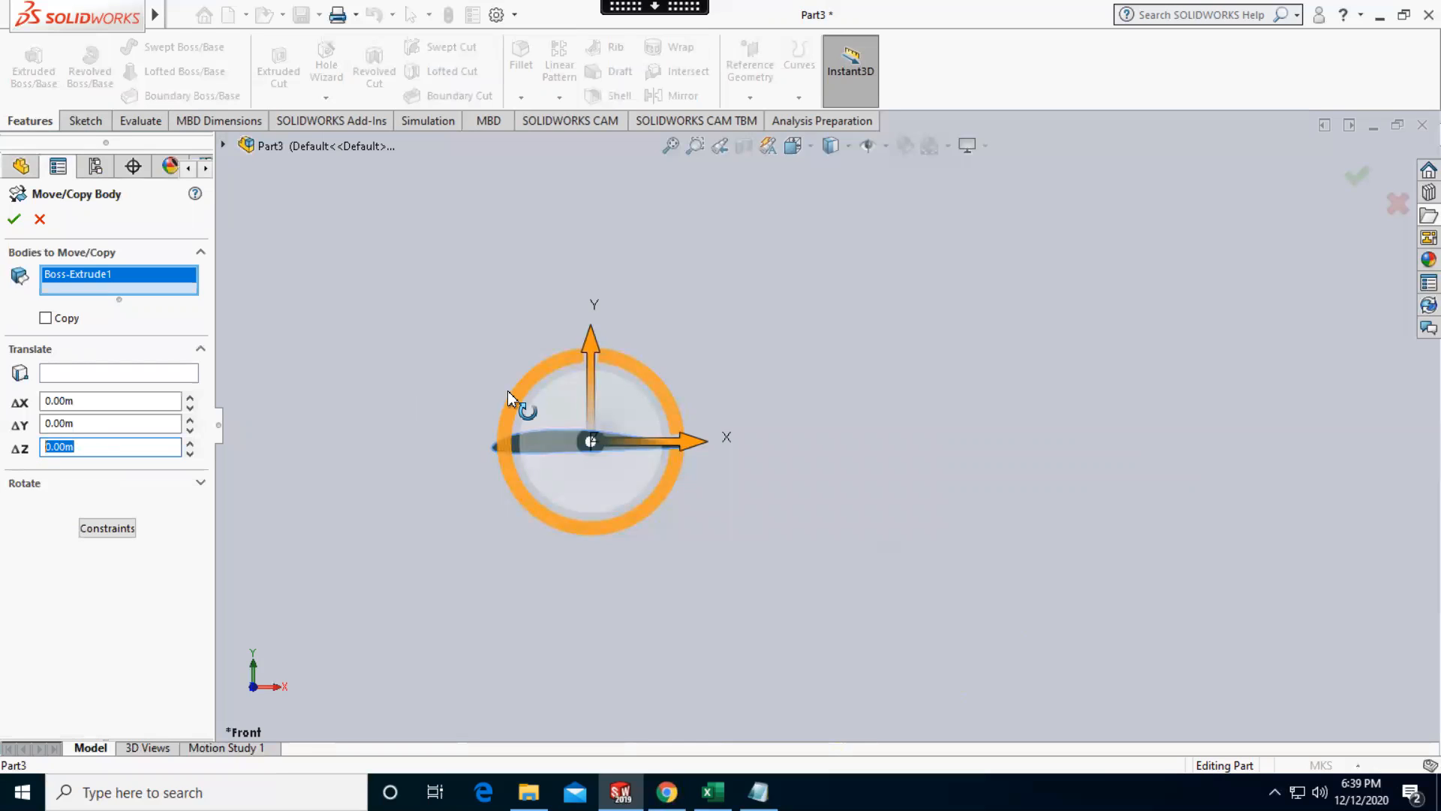
text(-10)
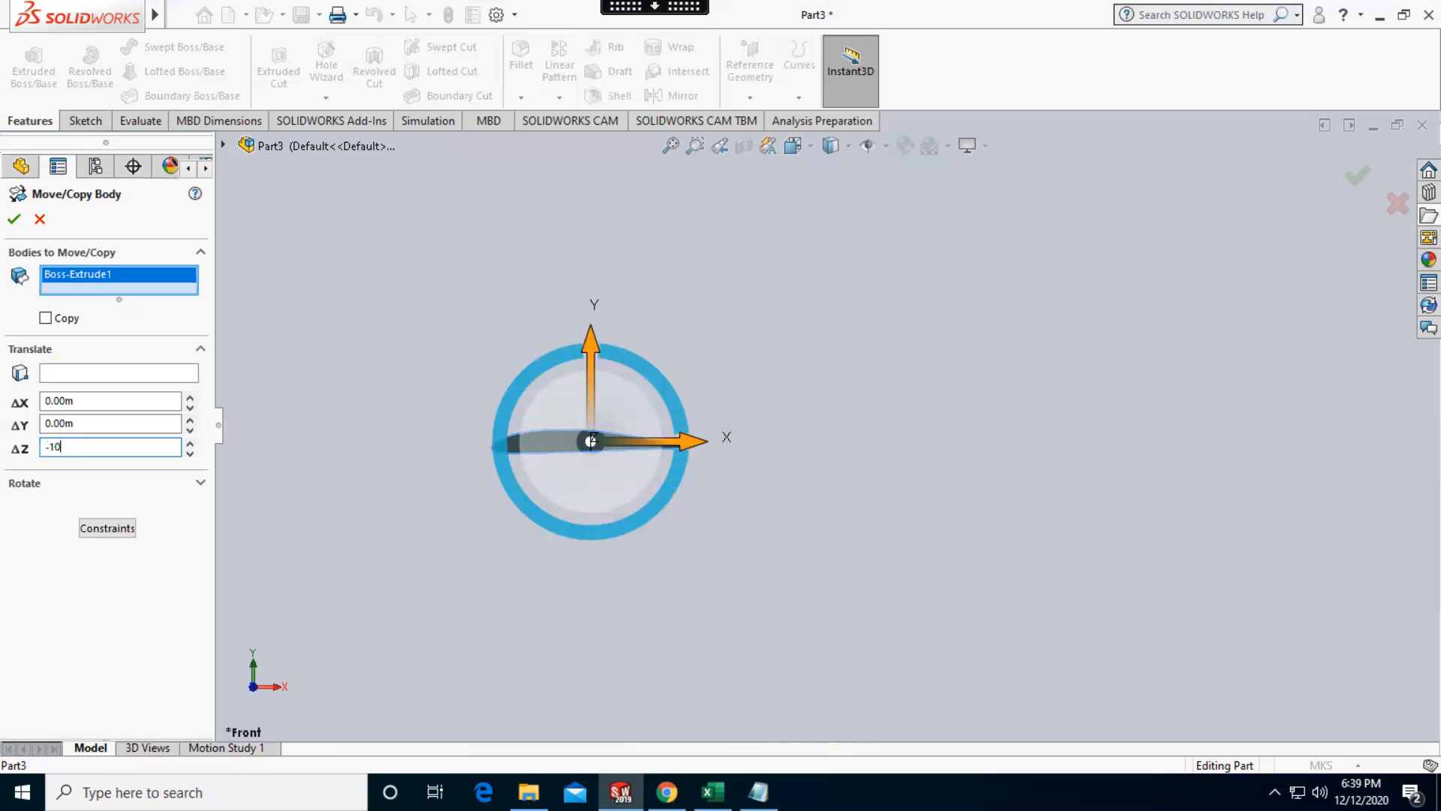
key(Return)
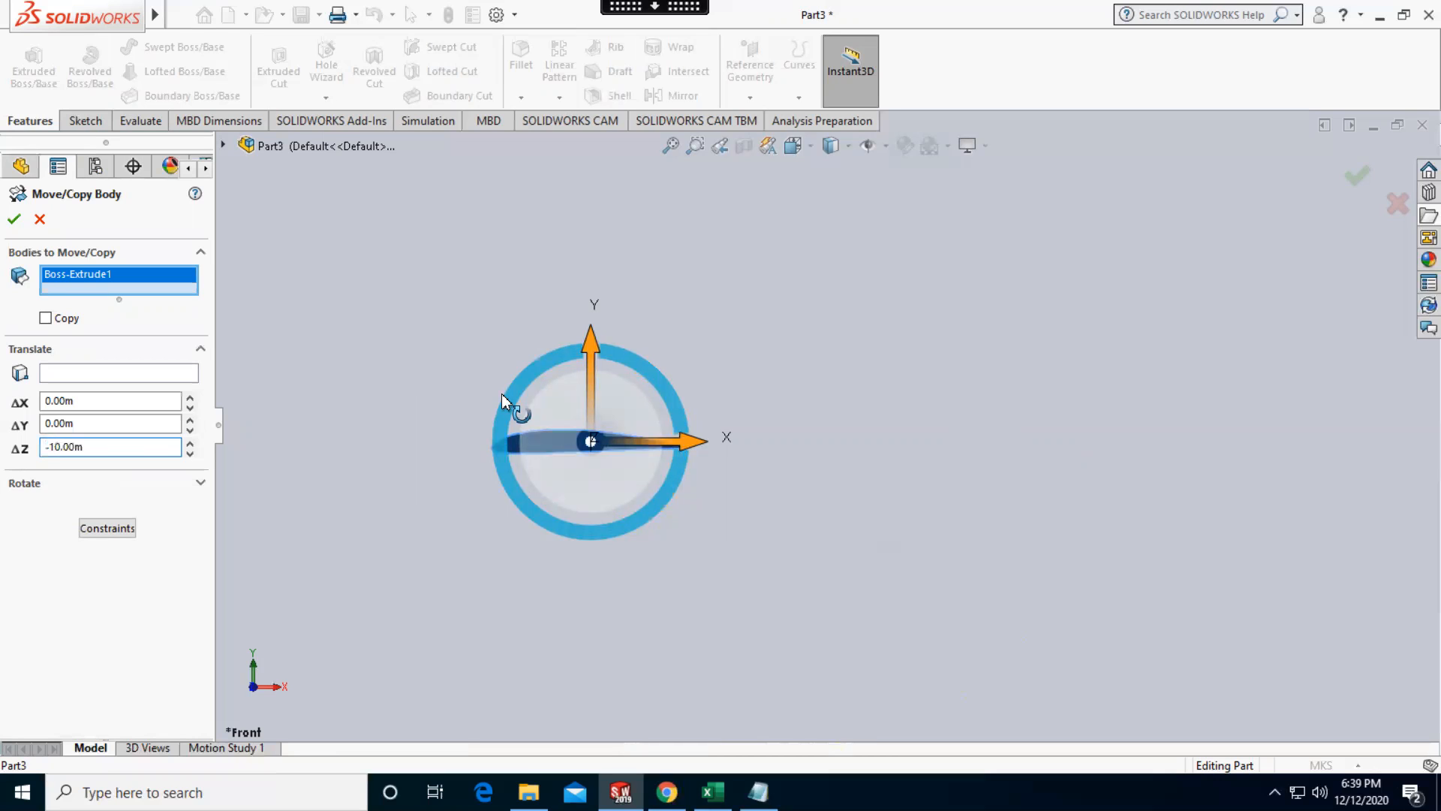
scroll(480, 457, up, 2)
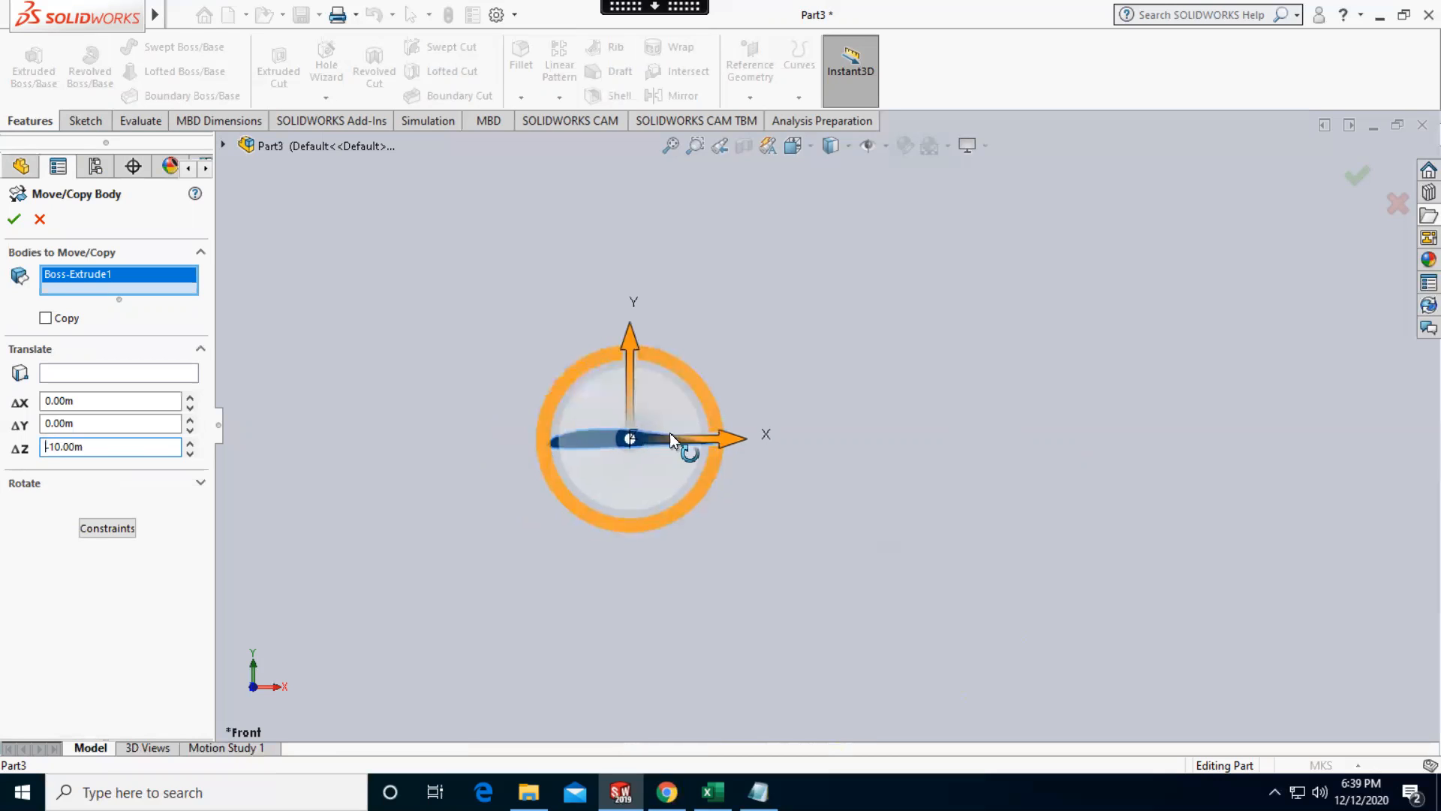
scroll(670, 433, down, 3)
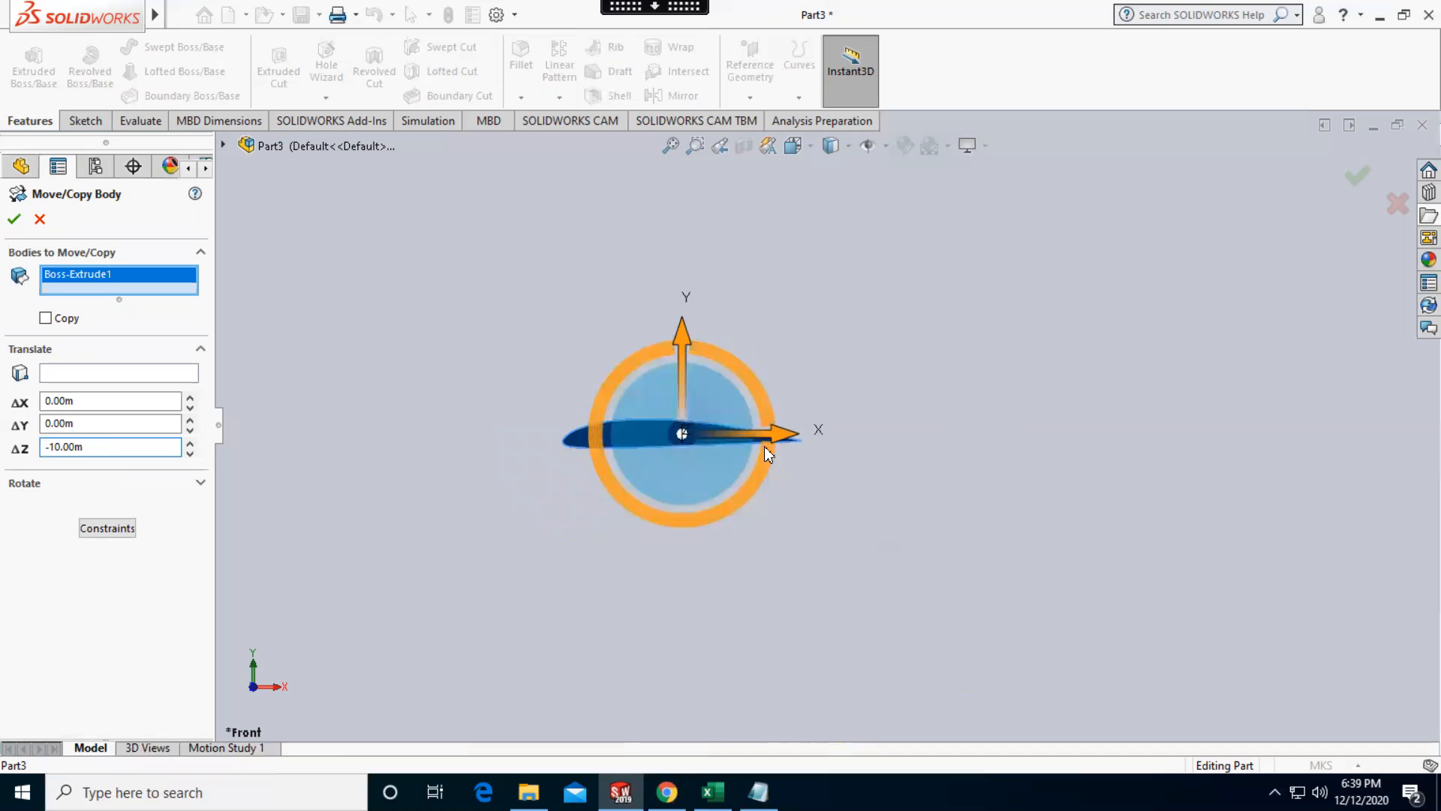
Set the wing body's rotation about the Z axis to -10 degrees and apply the body move
click(132, 481)
click(141, 547)
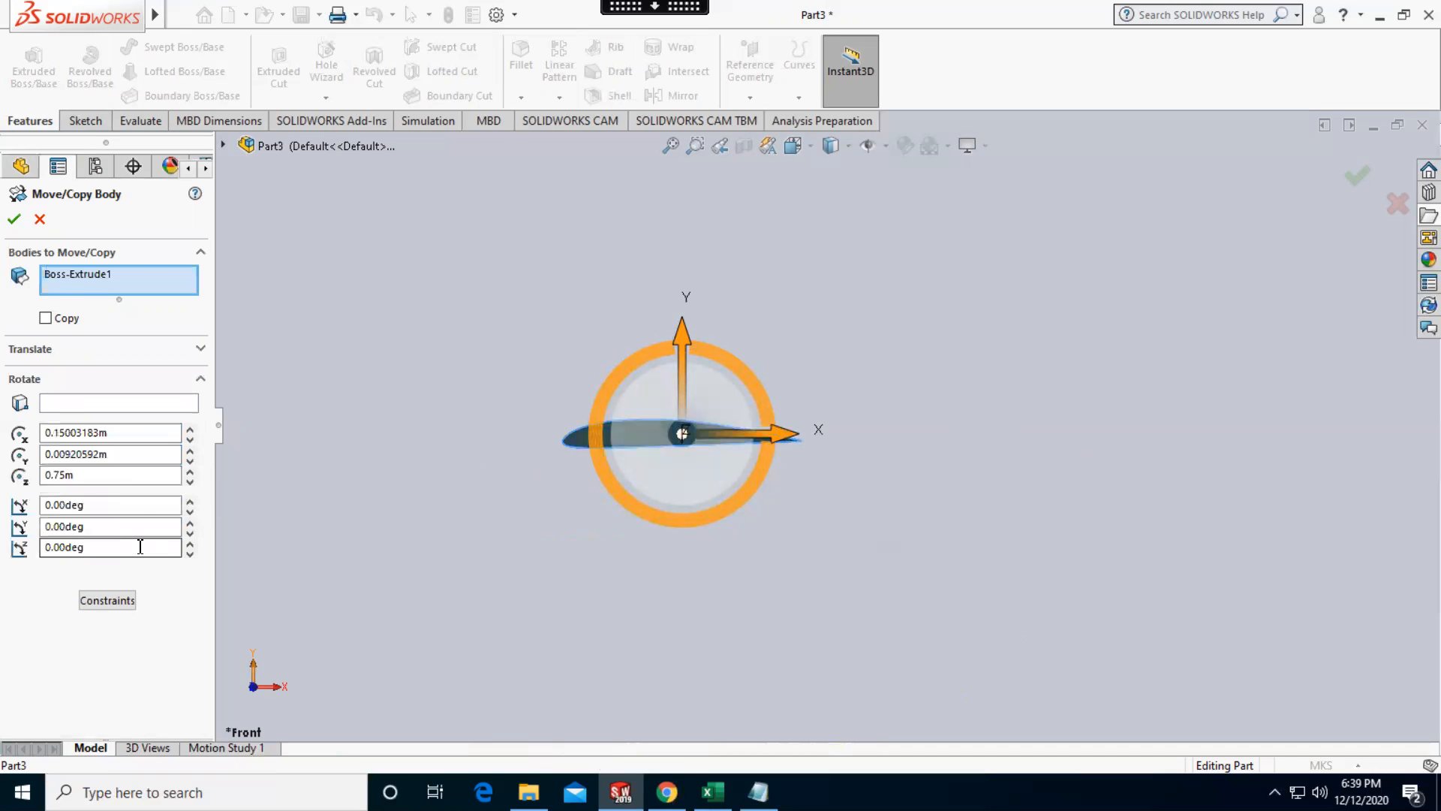
drag(89, 547, 10, 549)
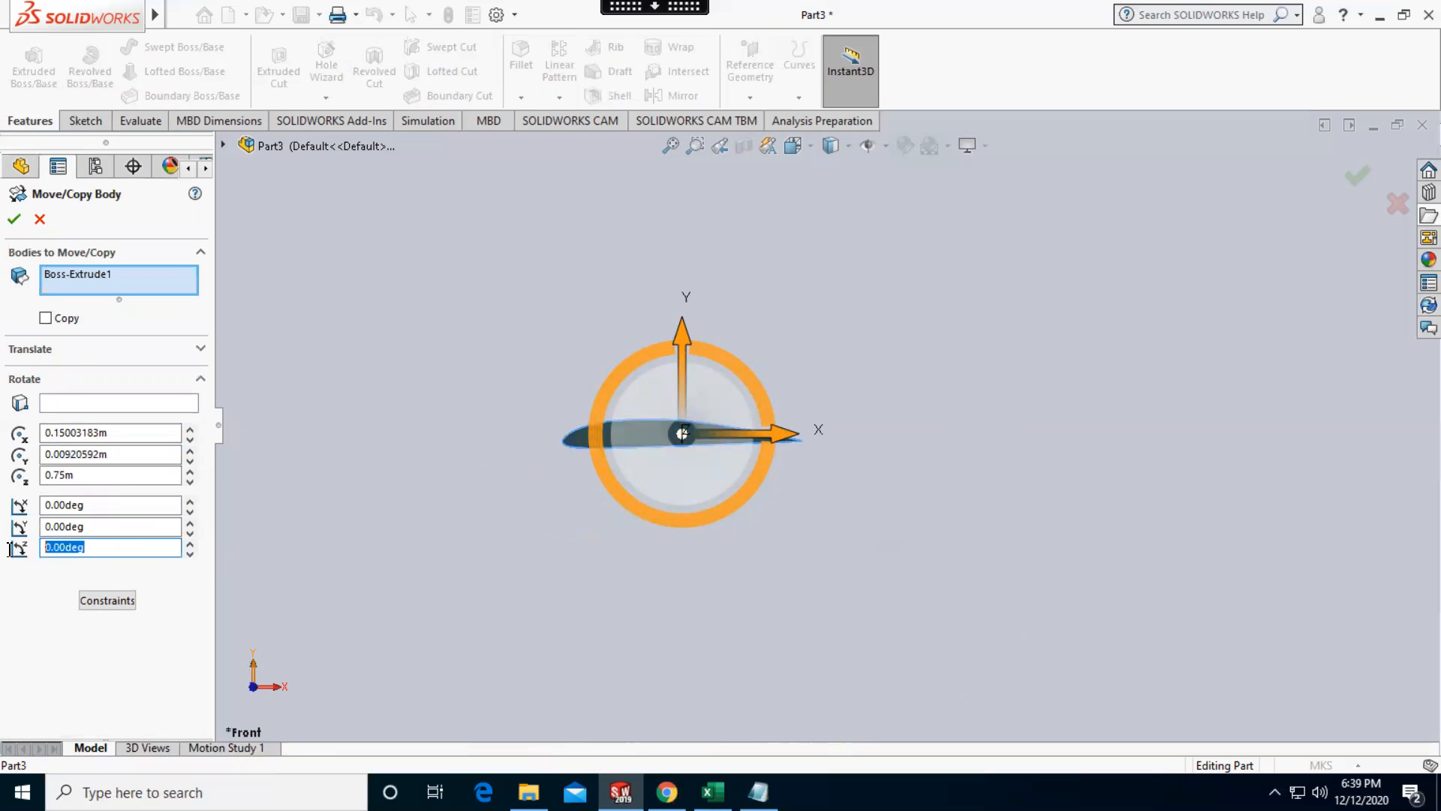
text(-10)
key(Return)
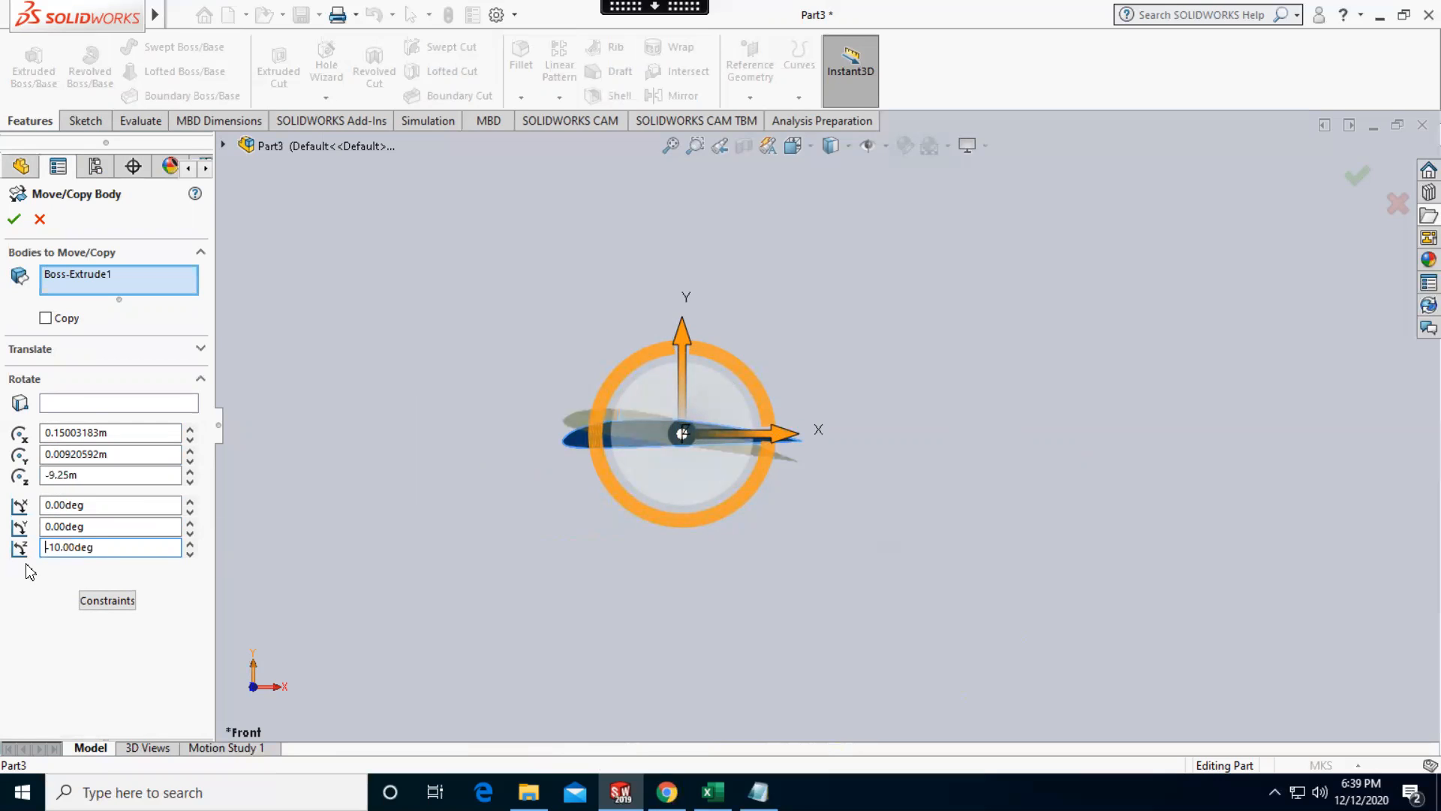
scroll(738, 414, down, 3)
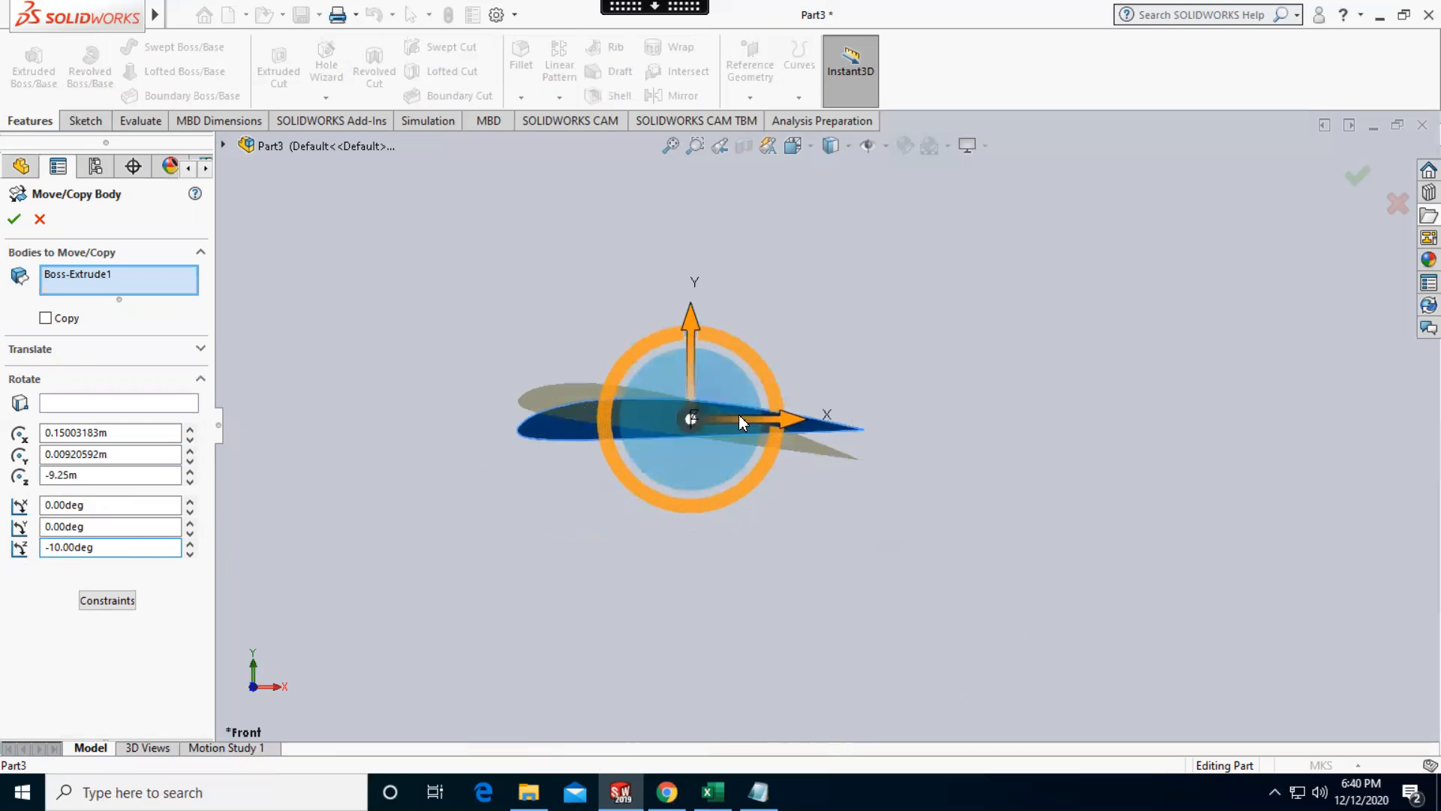
scroll(738, 404, down, 2)
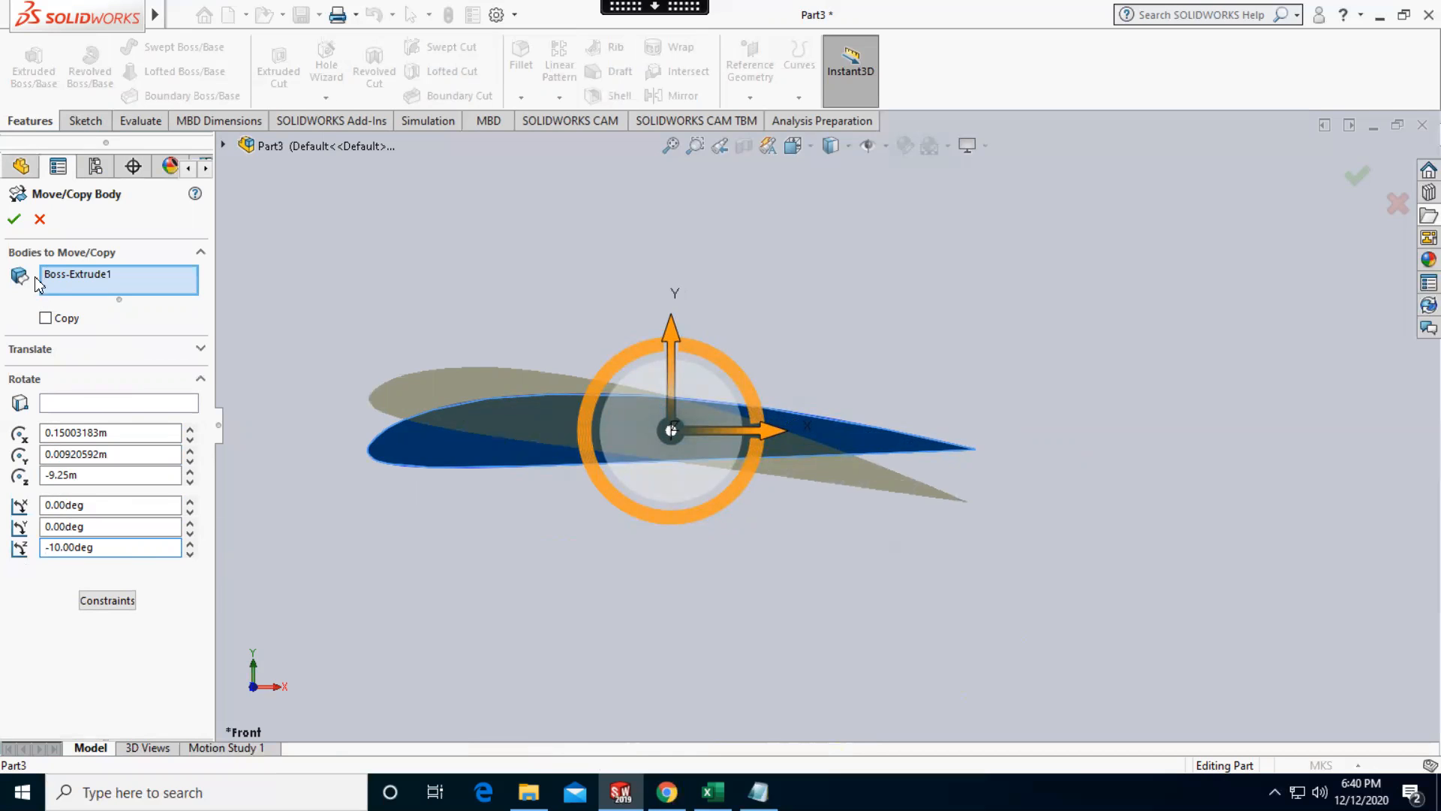
click(15, 219)
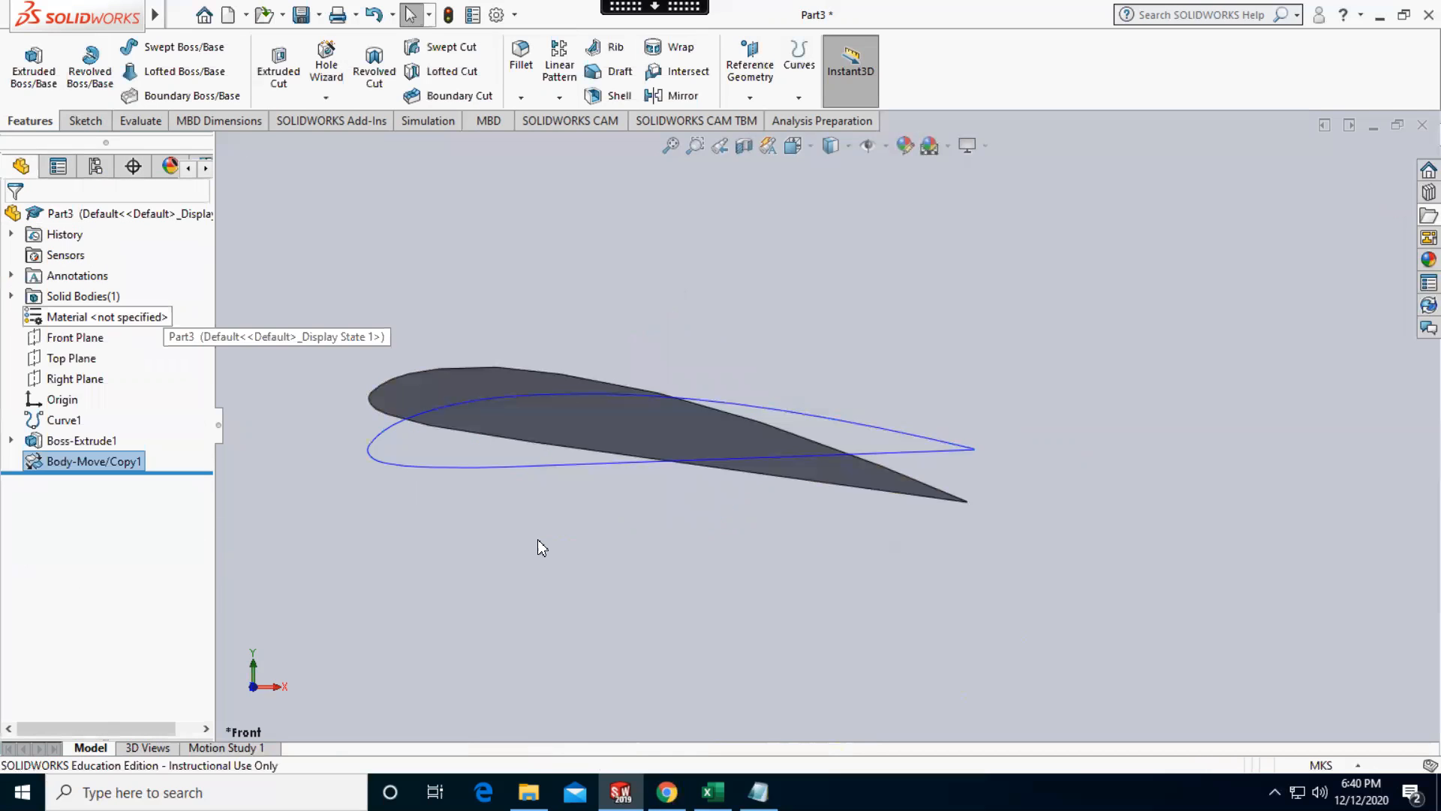
middle_drag(547, 548, 522, 535)
click(249, 685)
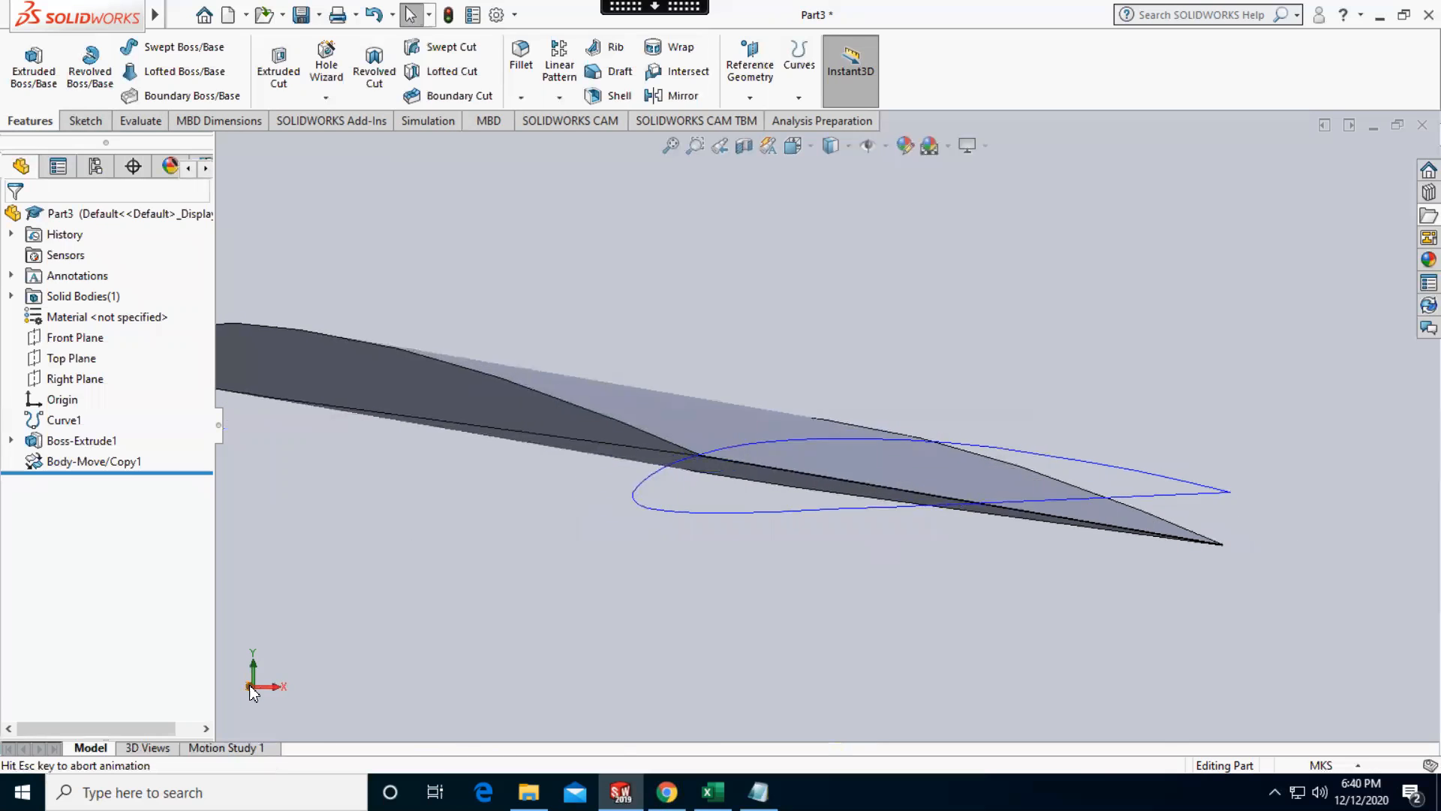
scroll(537, 398, up, 4)
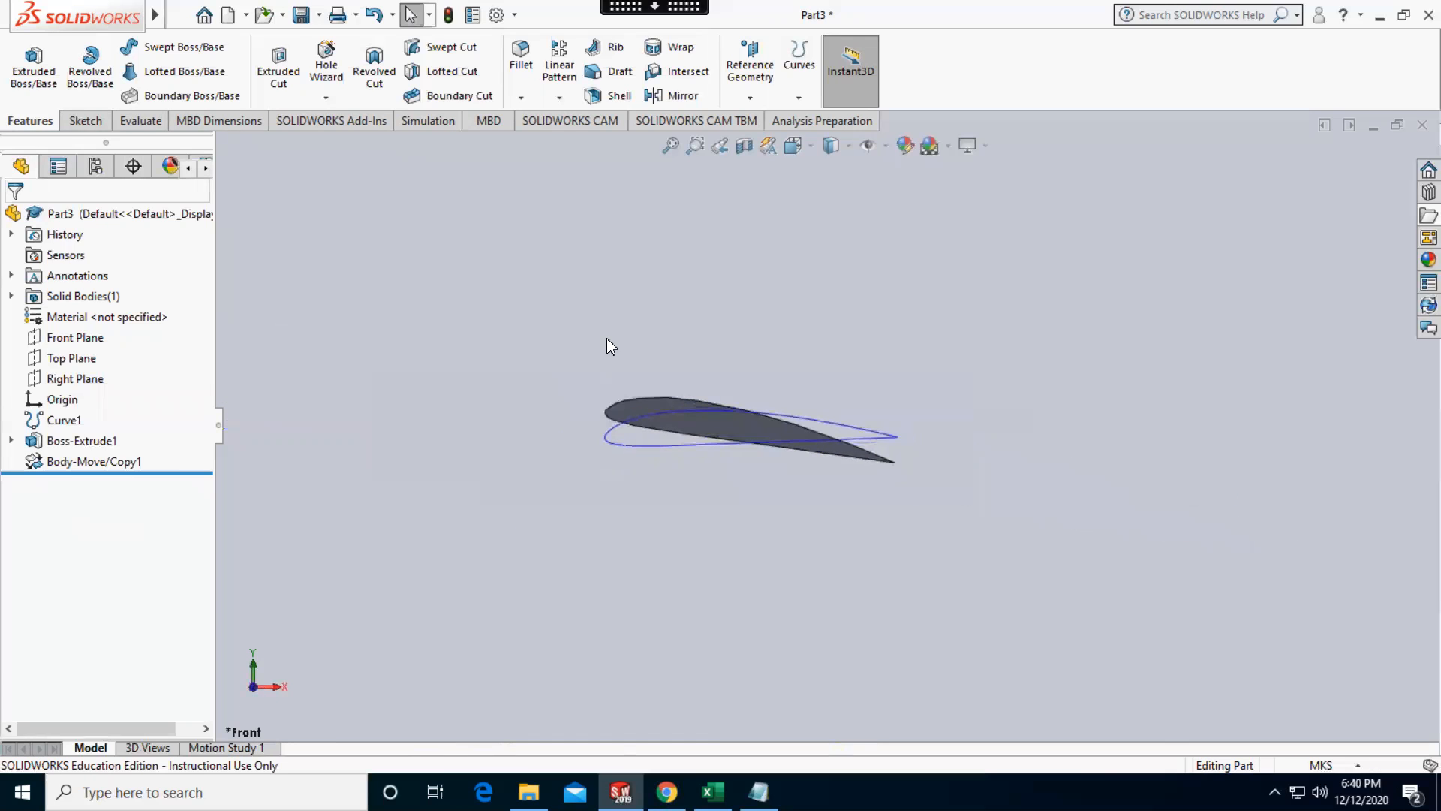
scroll(605, 337, down, 3)
scroll(1063, 485, down, 1)
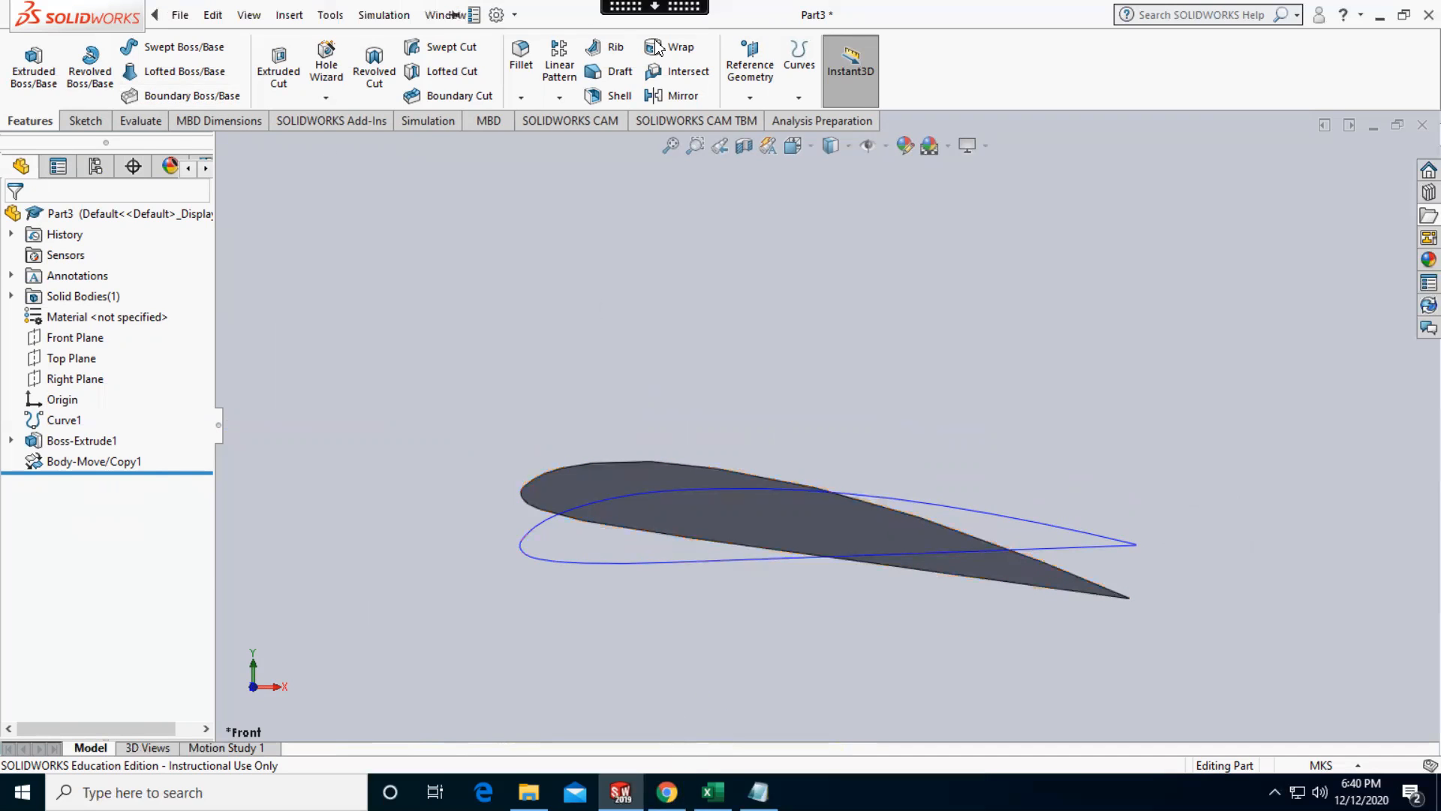
click(180, 15)
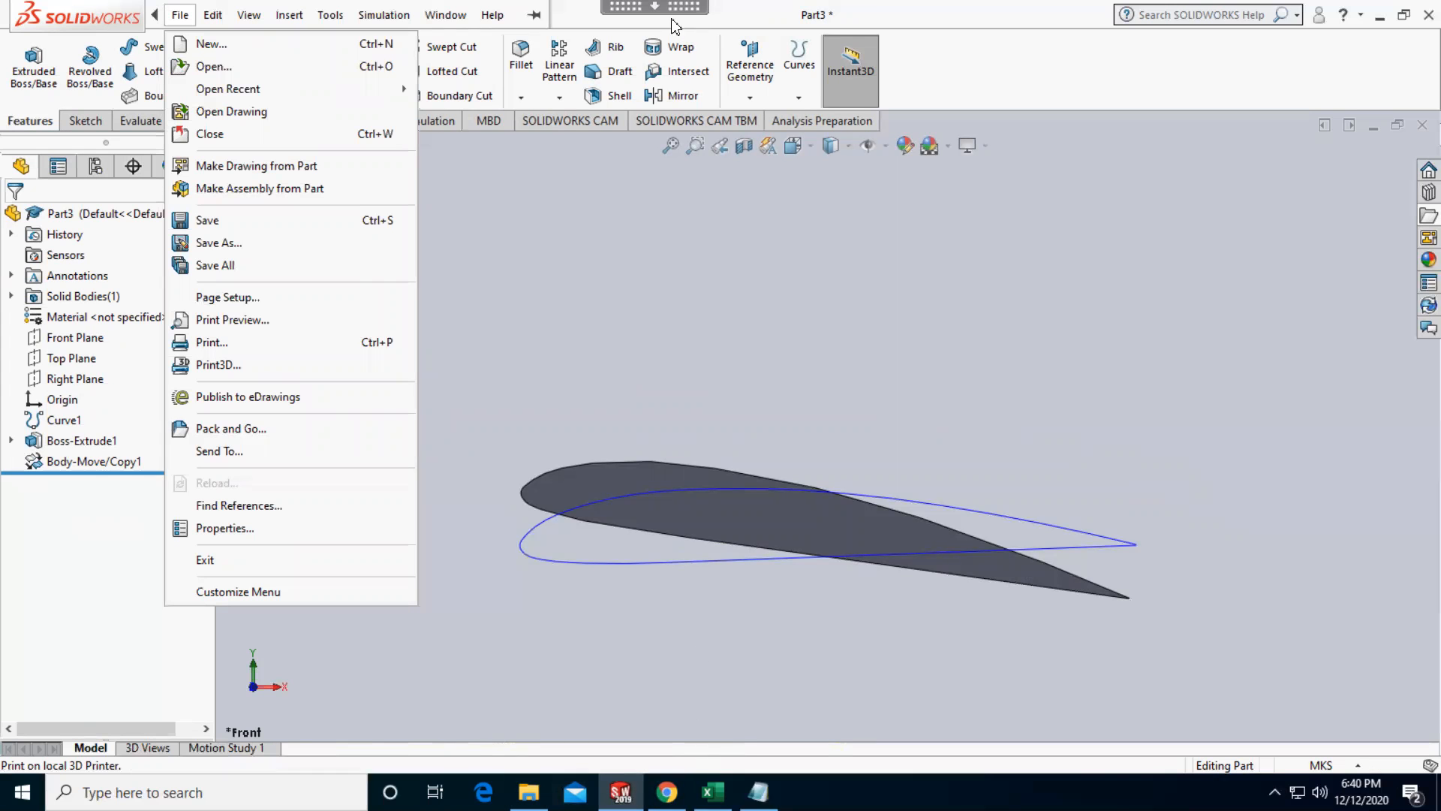
Switch to ANSYS Workbench and add a Fluid Flow (Fluent) analysis system to the project schematic
mouse_move(654, 7)
click(480, 26)
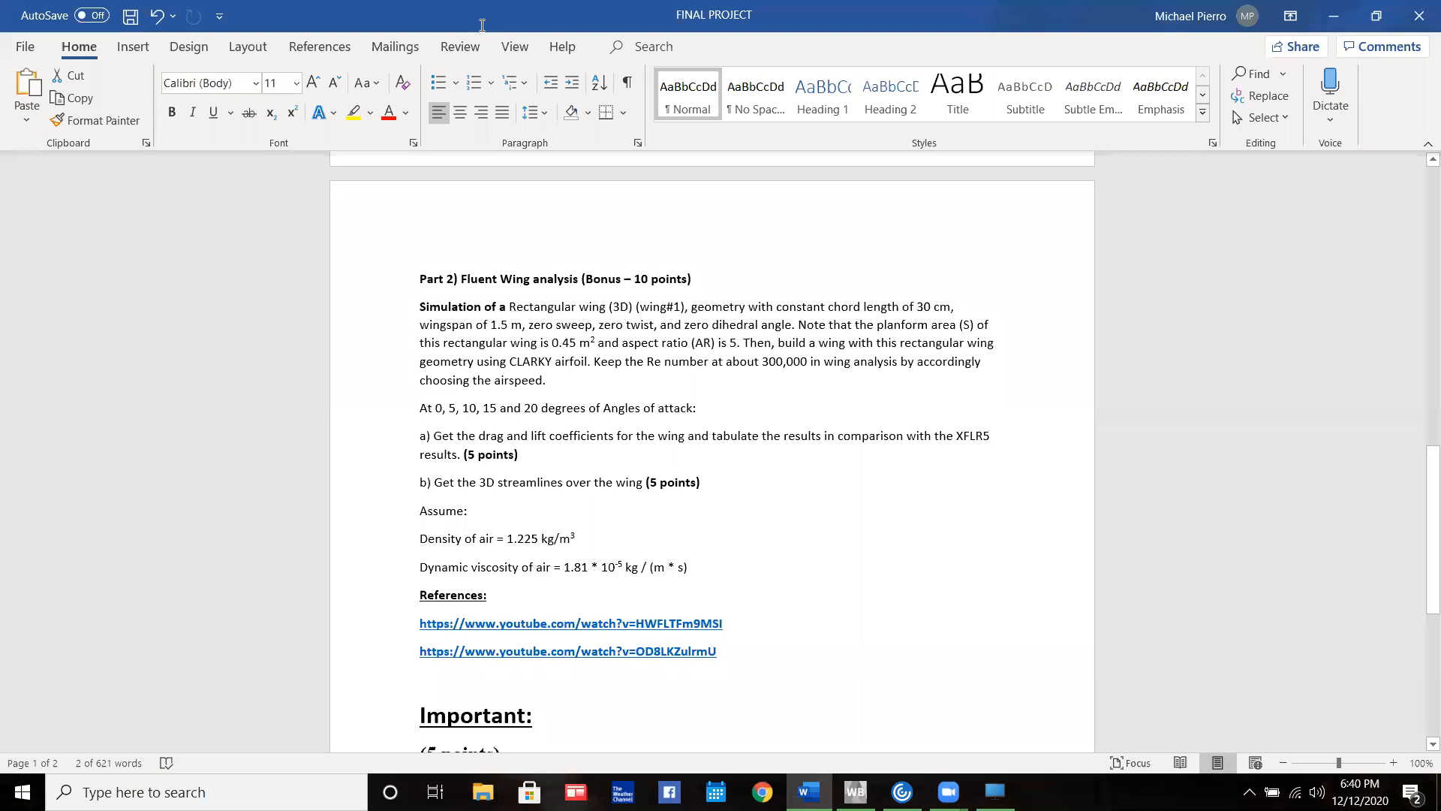
click(856, 792)
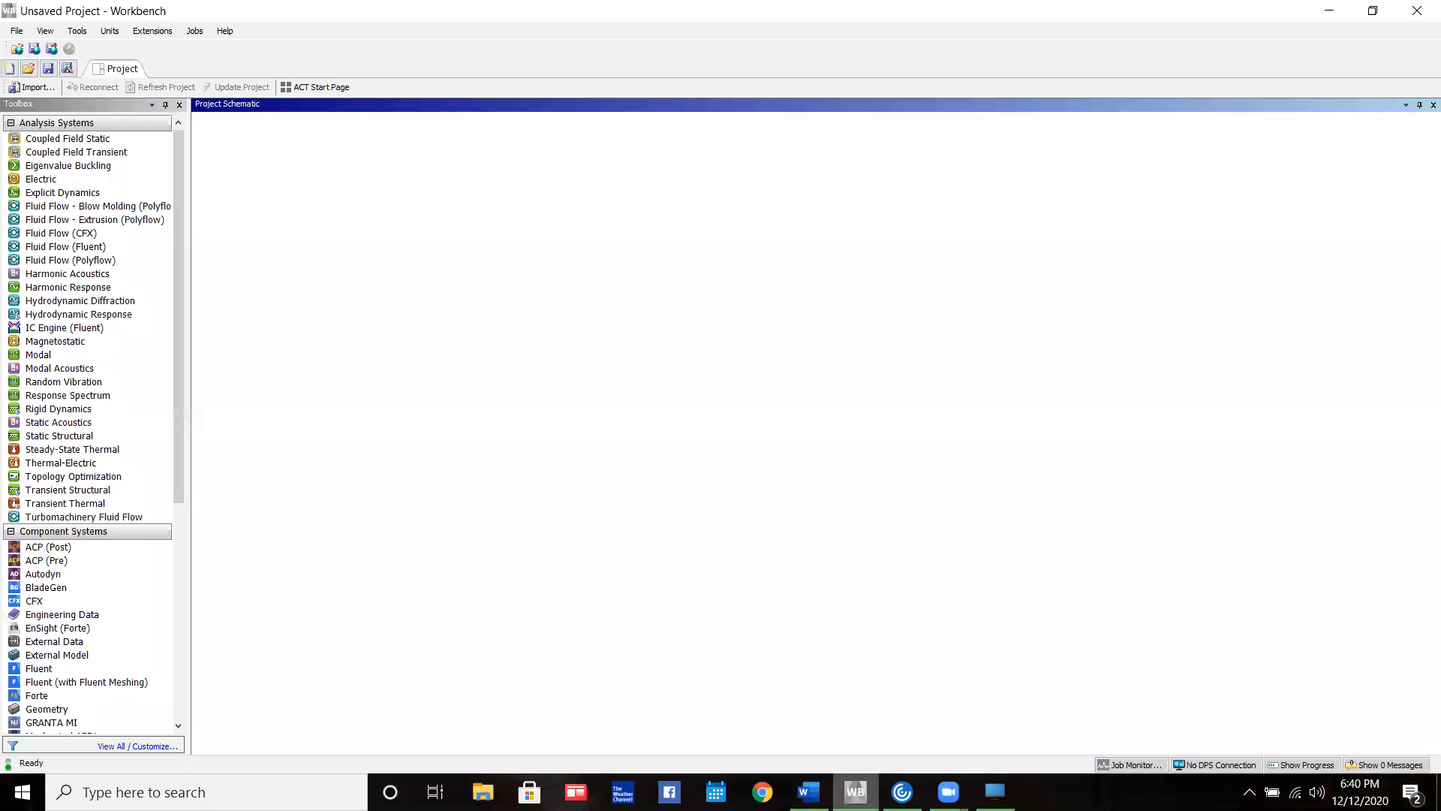
click(125, 247)
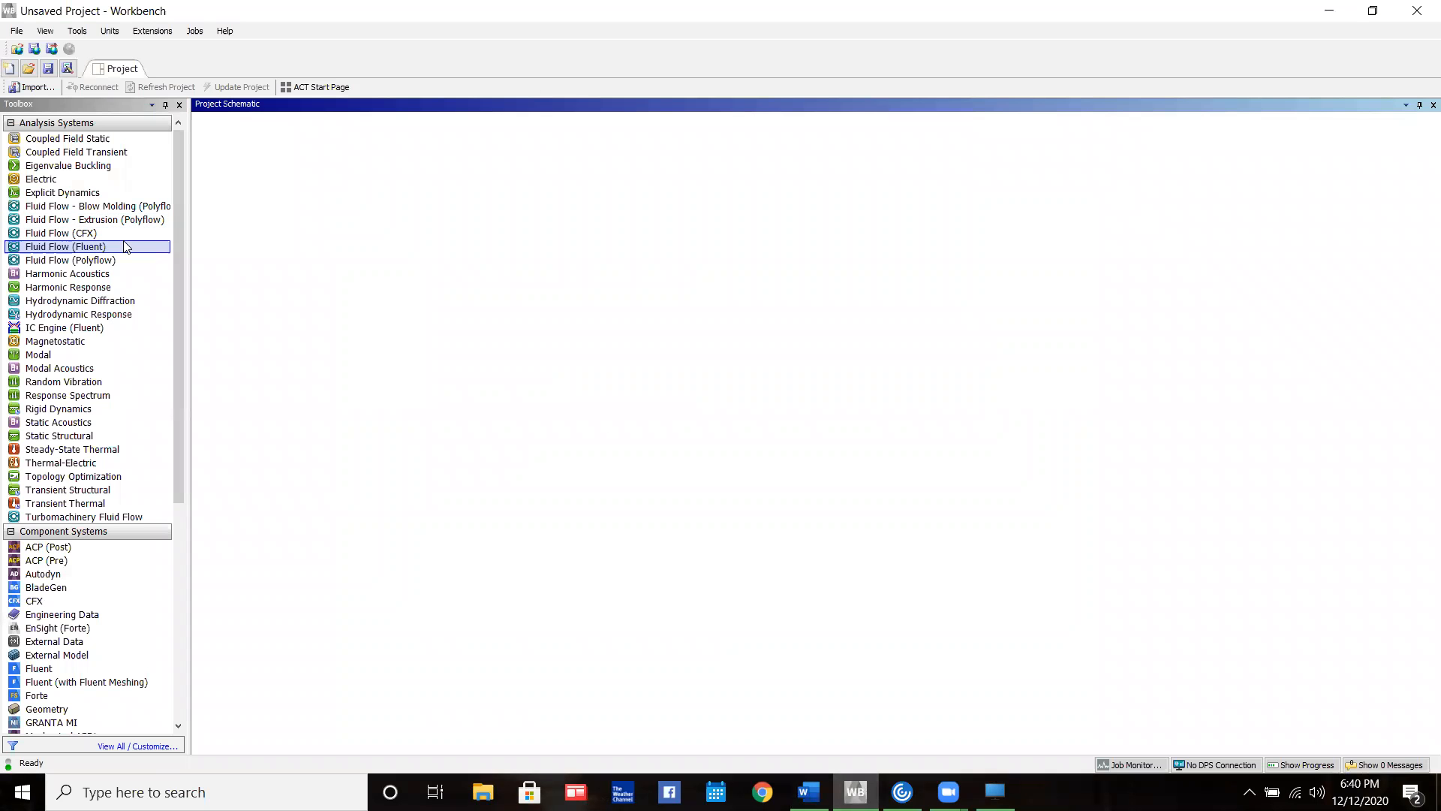
drag(75, 248, 279, 184)
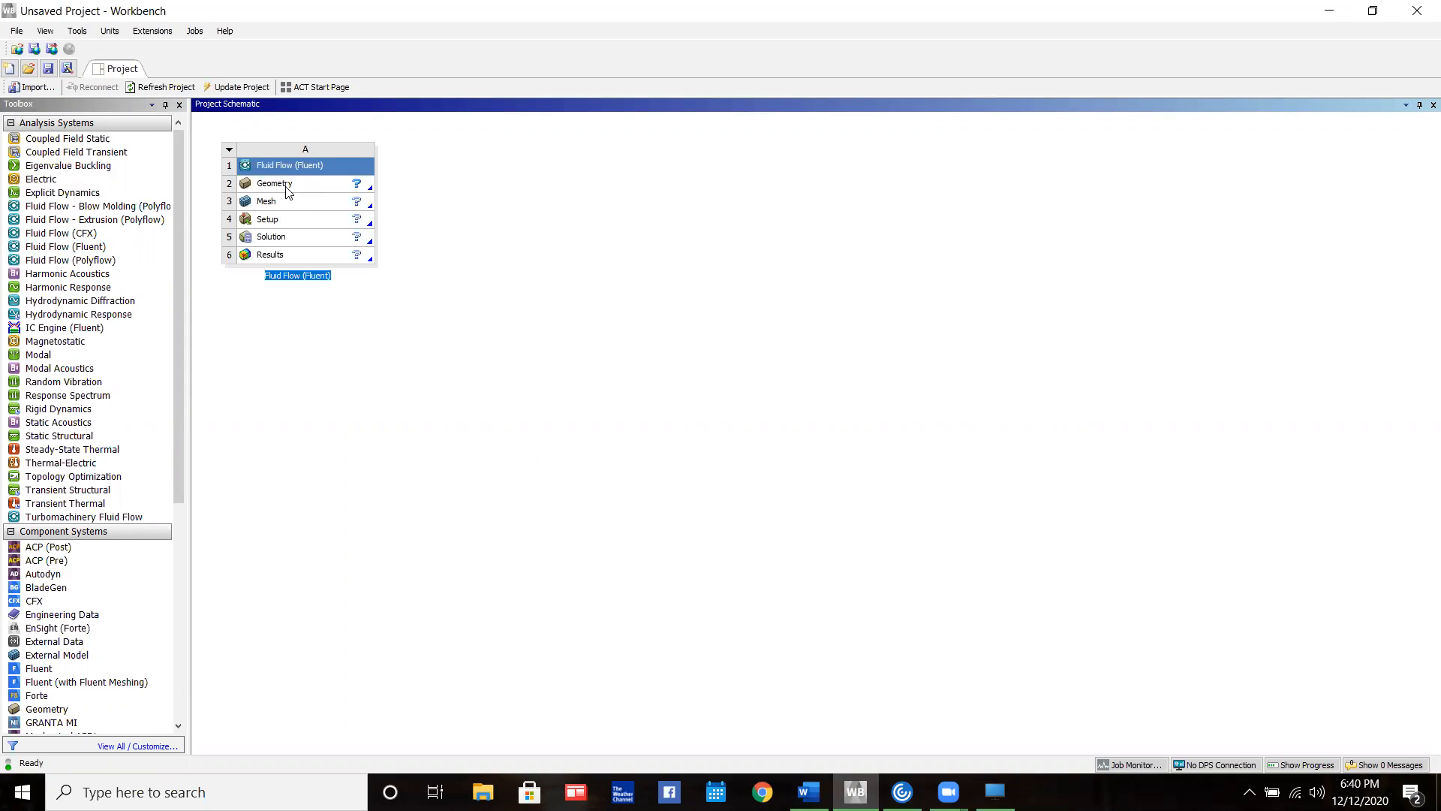
Import the SOLIDWORKS part 10 AoA from Downloads as the geometry of the Fluid Flow (Fluent) system
click(288, 193)
right_click(288, 193)
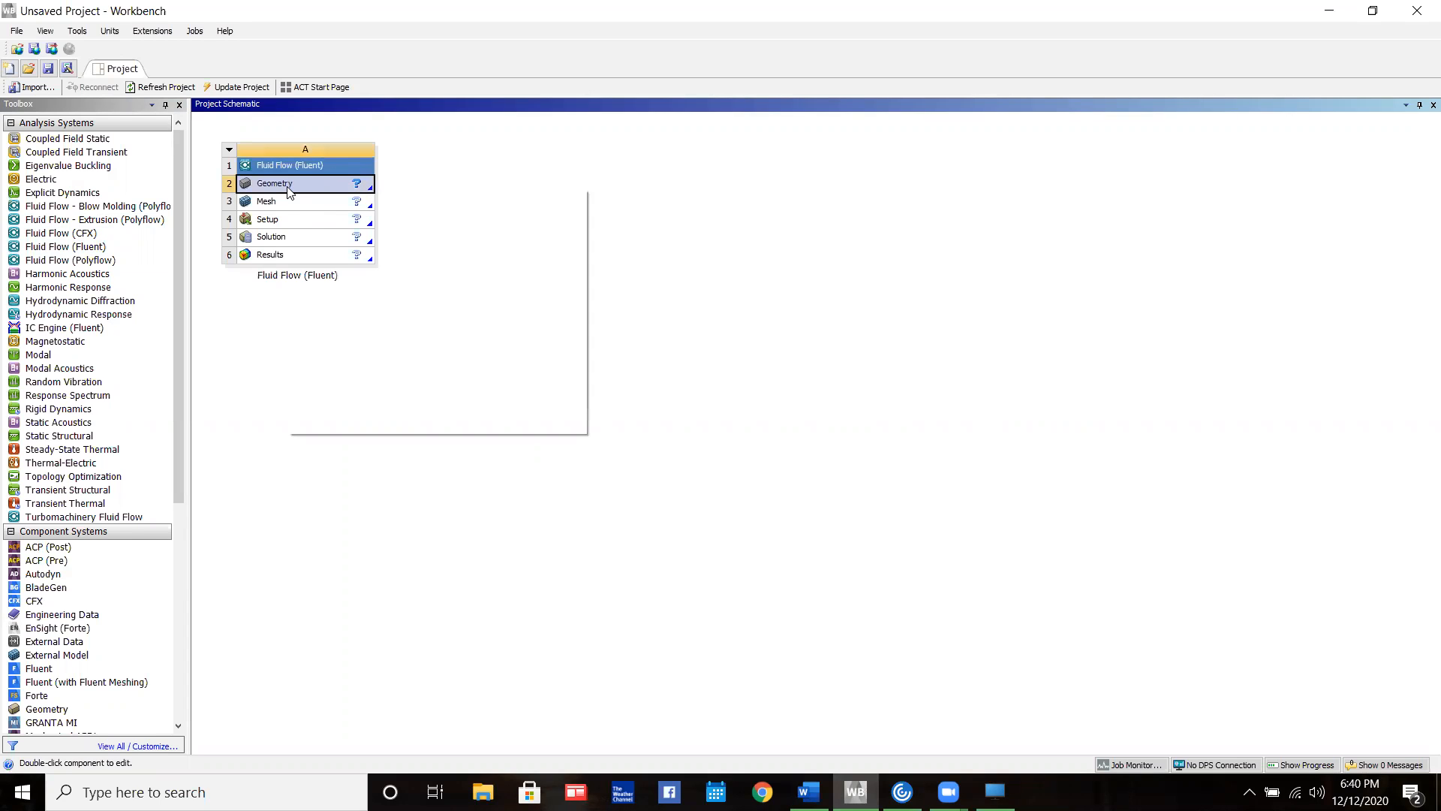
mouse_move(380, 224)
click(529, 234)
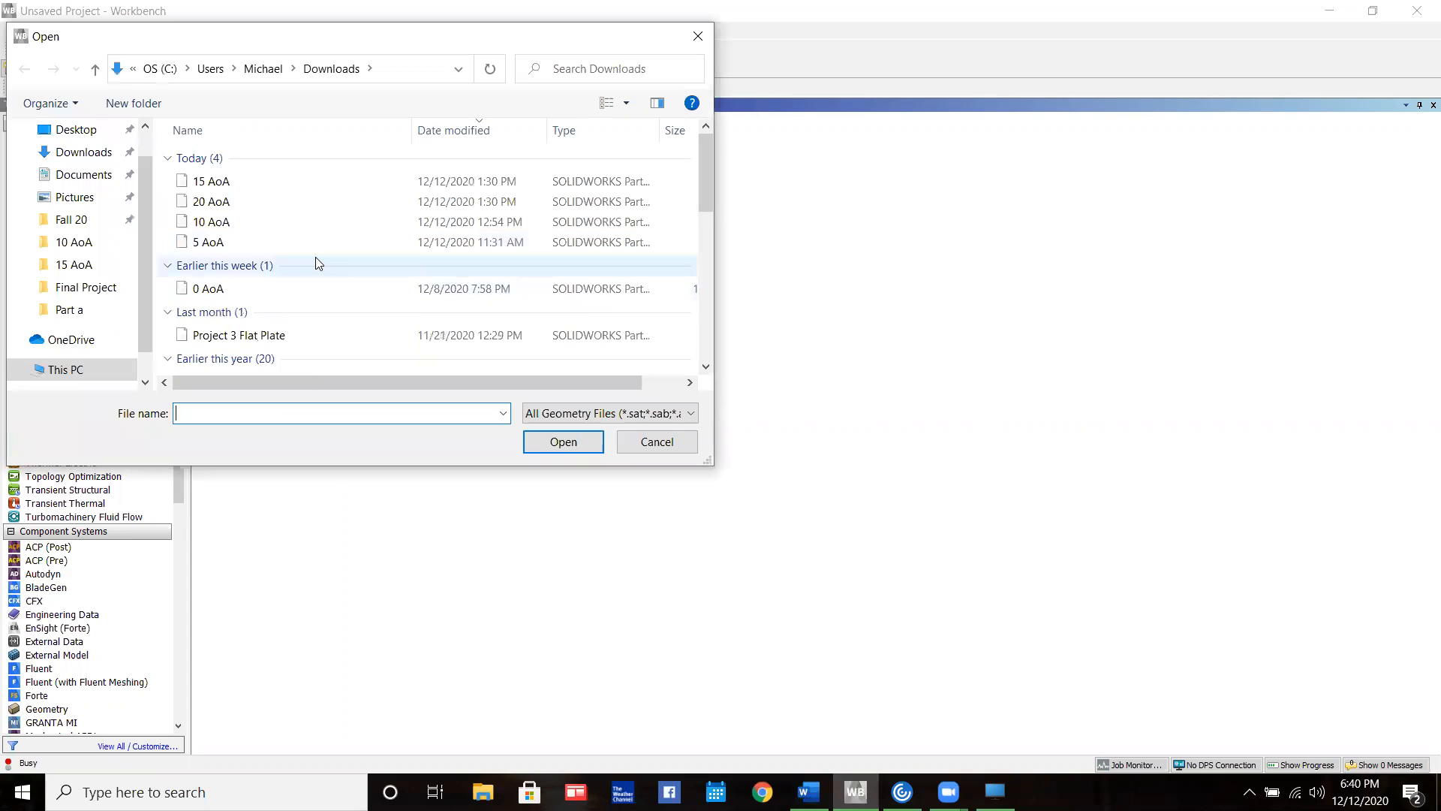
double_click(240, 223)
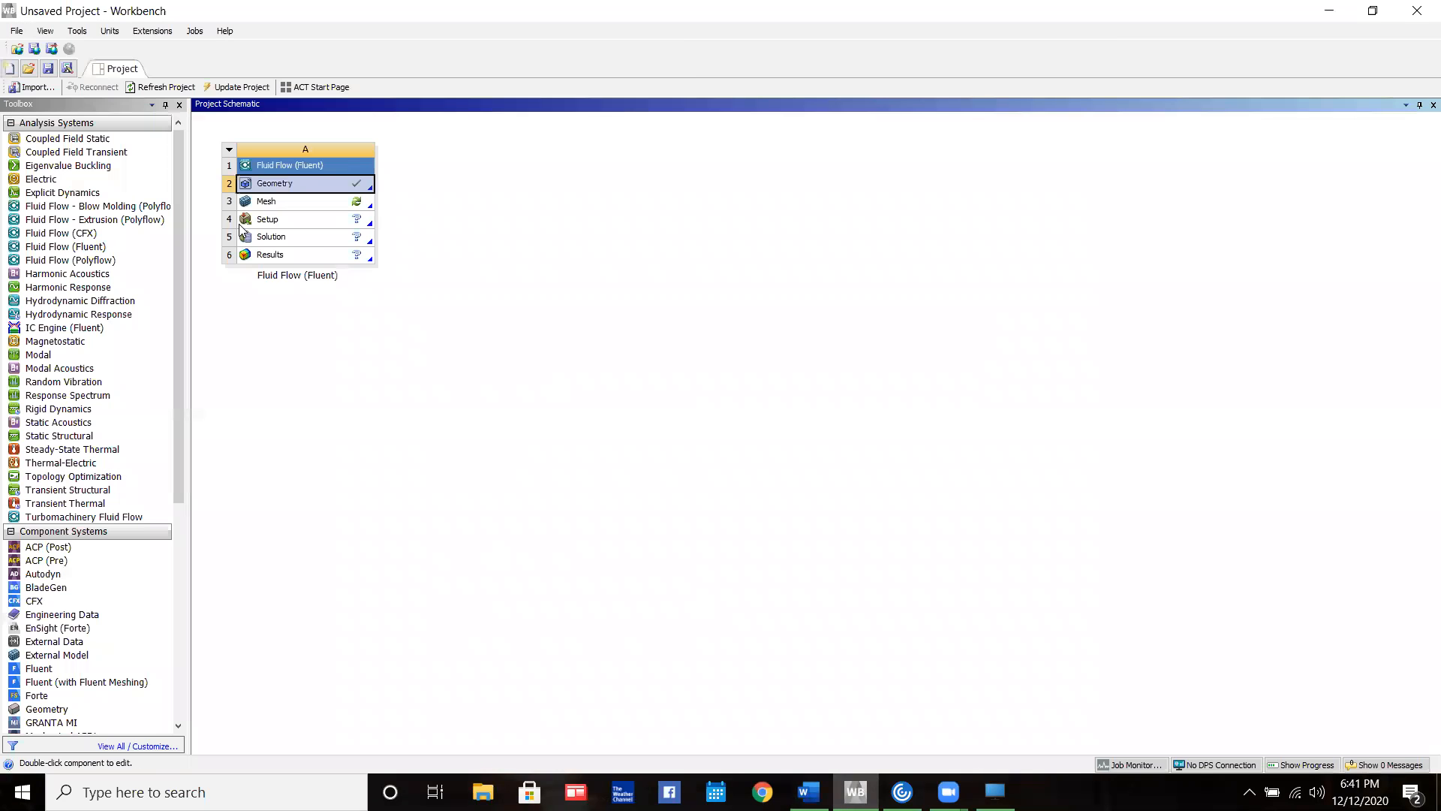
Open the Fluid Flow geometry in DesignModeler and generate the imported wing body
right_click(305, 186)
click(356, 208)
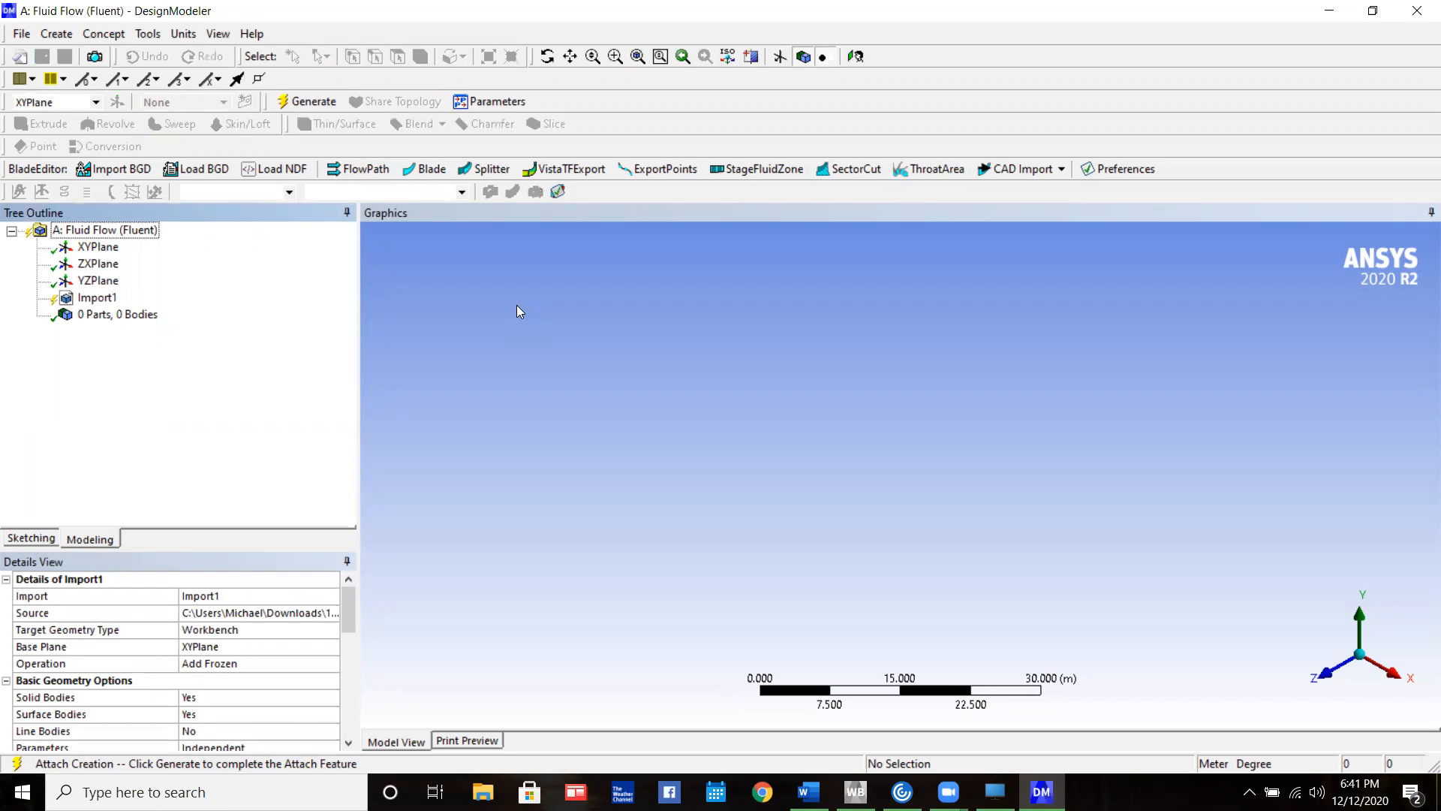
click(288, 100)
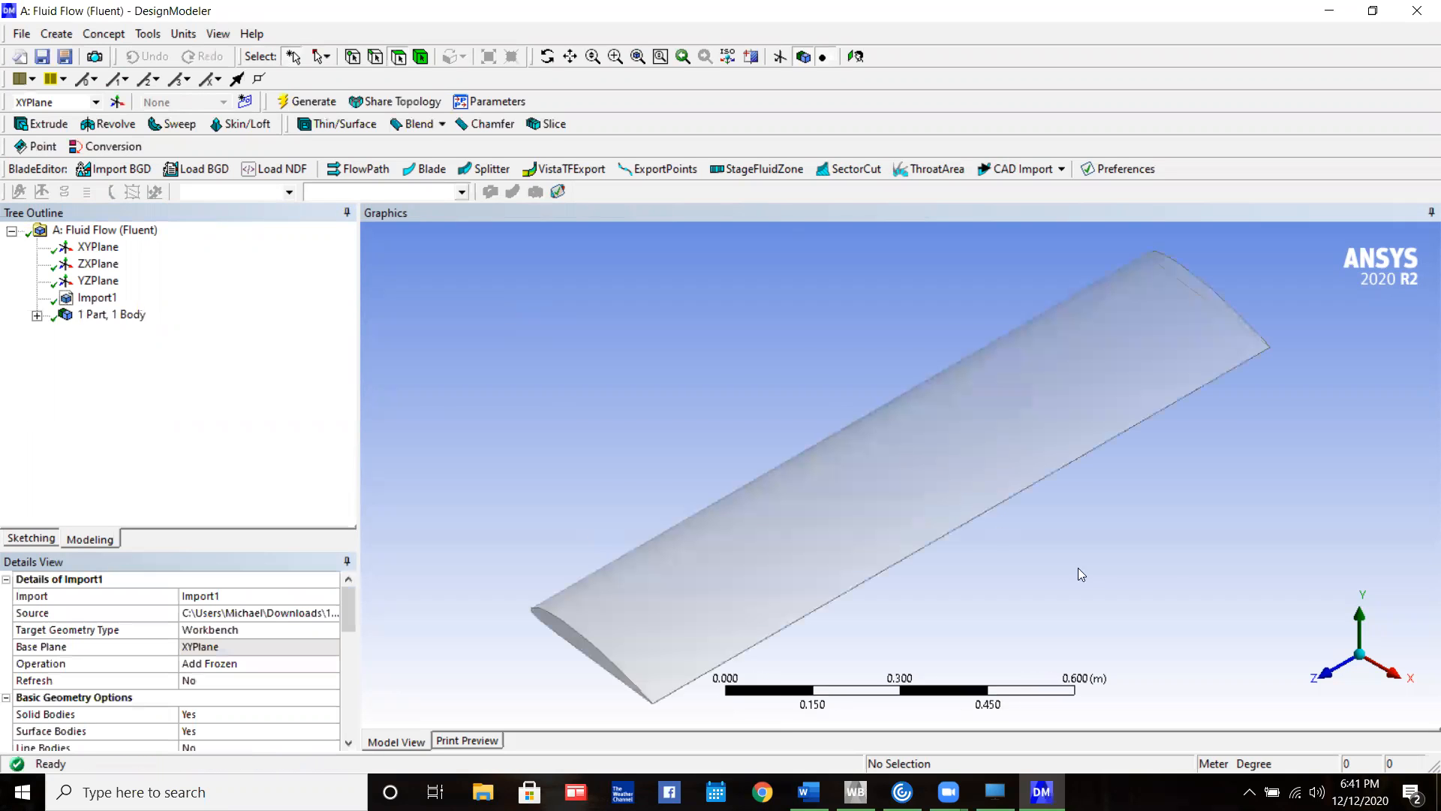
Sketch a rectangle about 1.8 m by 1.8 m around the airfoil on the XY plane
click(1324, 673)
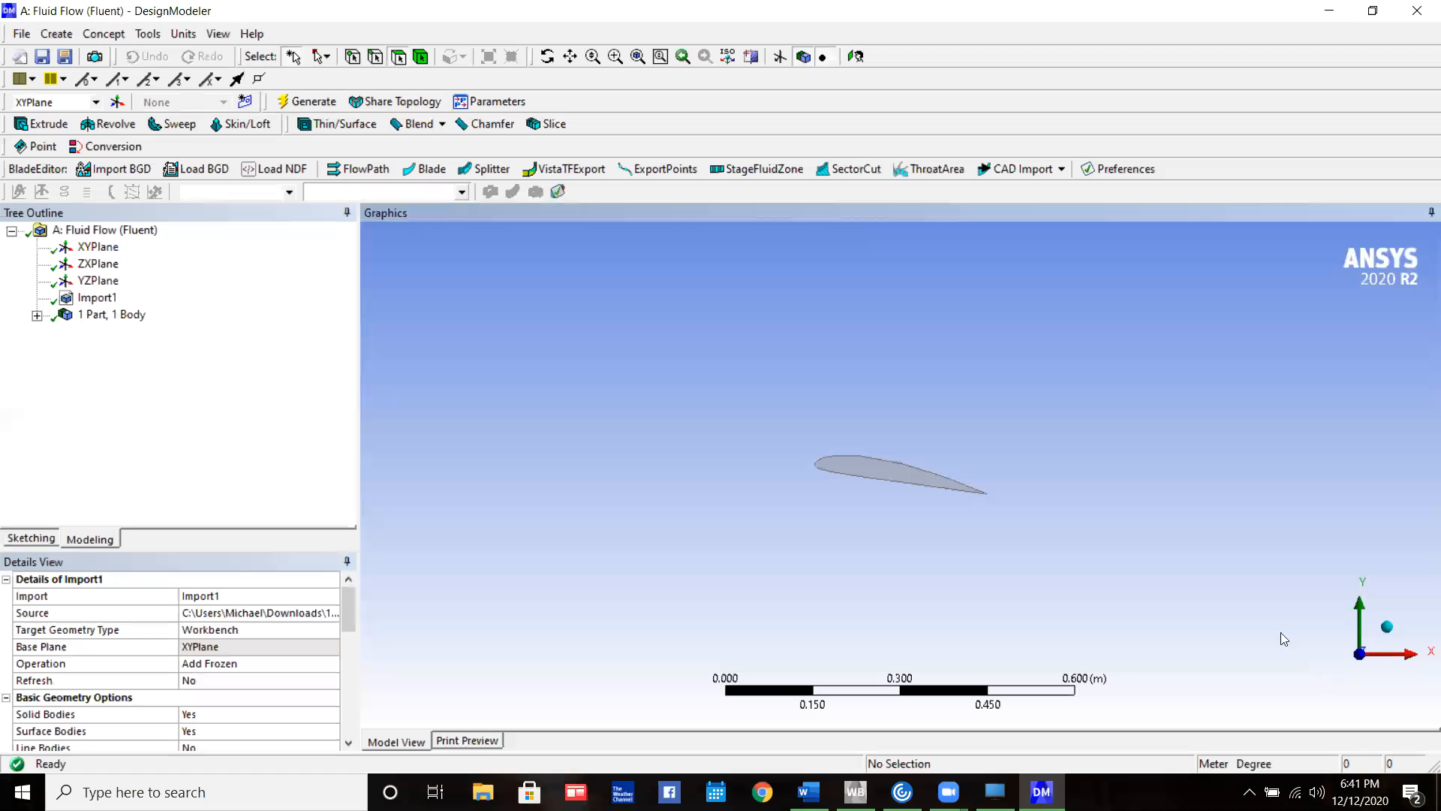
middle_drag(813, 500, 908, 554)
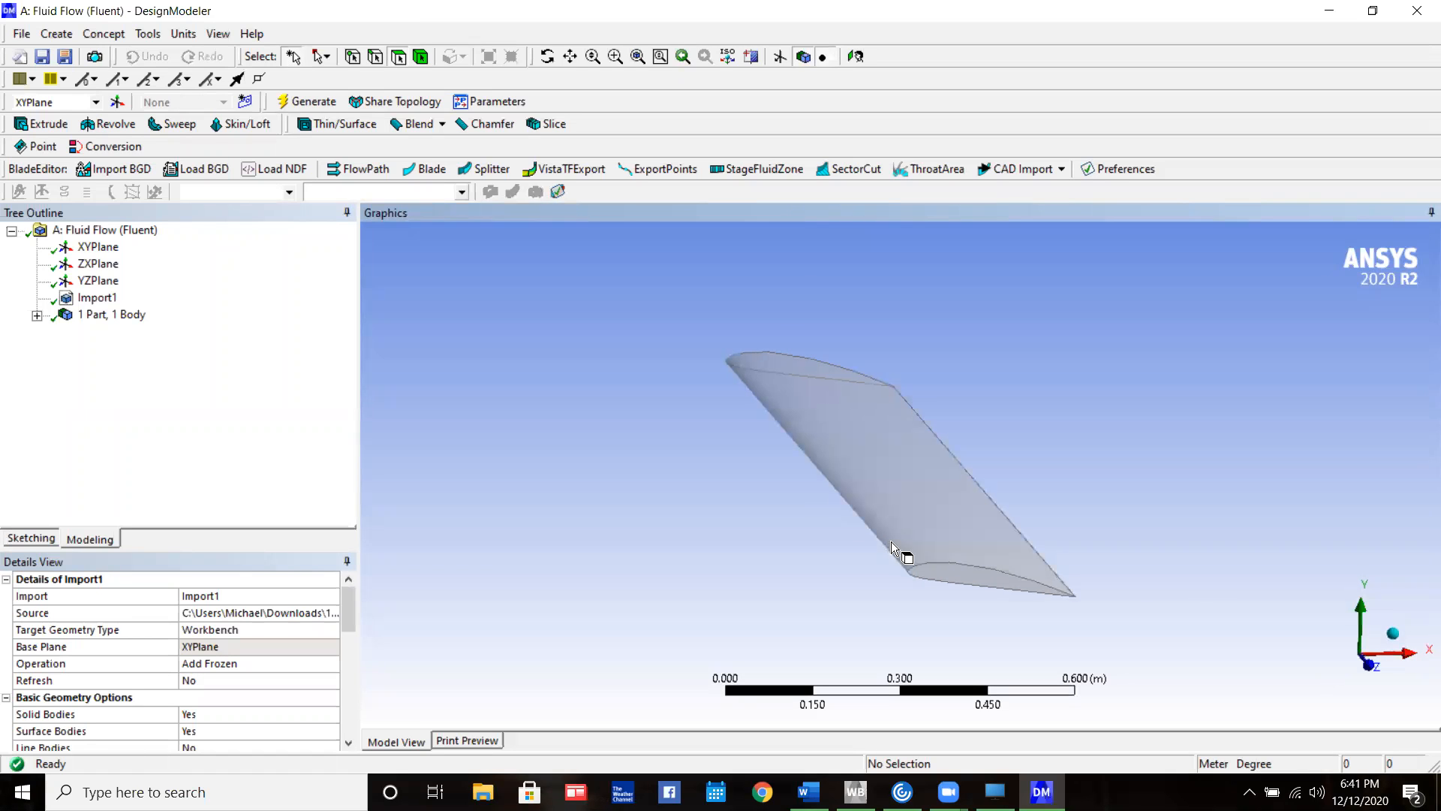
click(1376, 667)
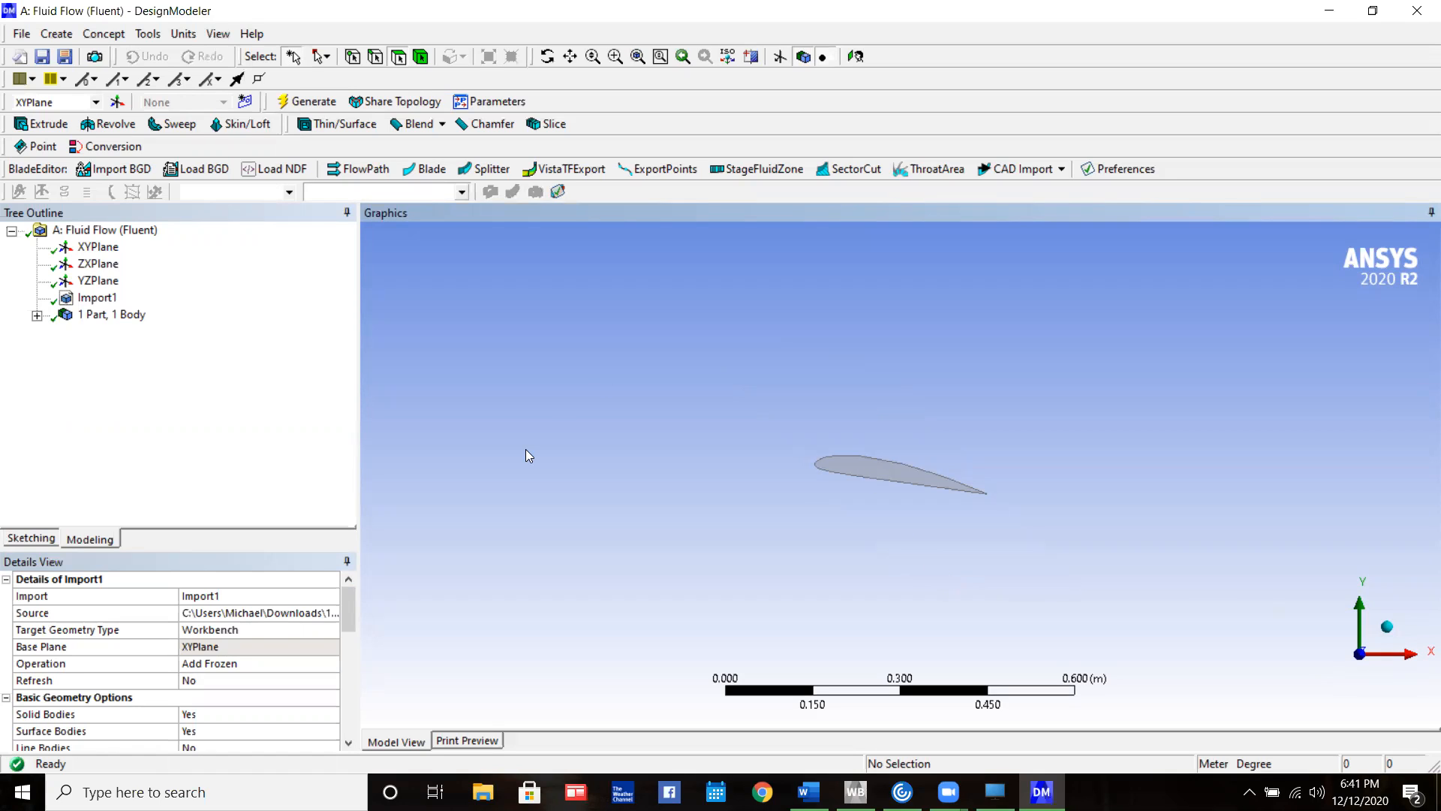
scroll(781, 341, down, 1)
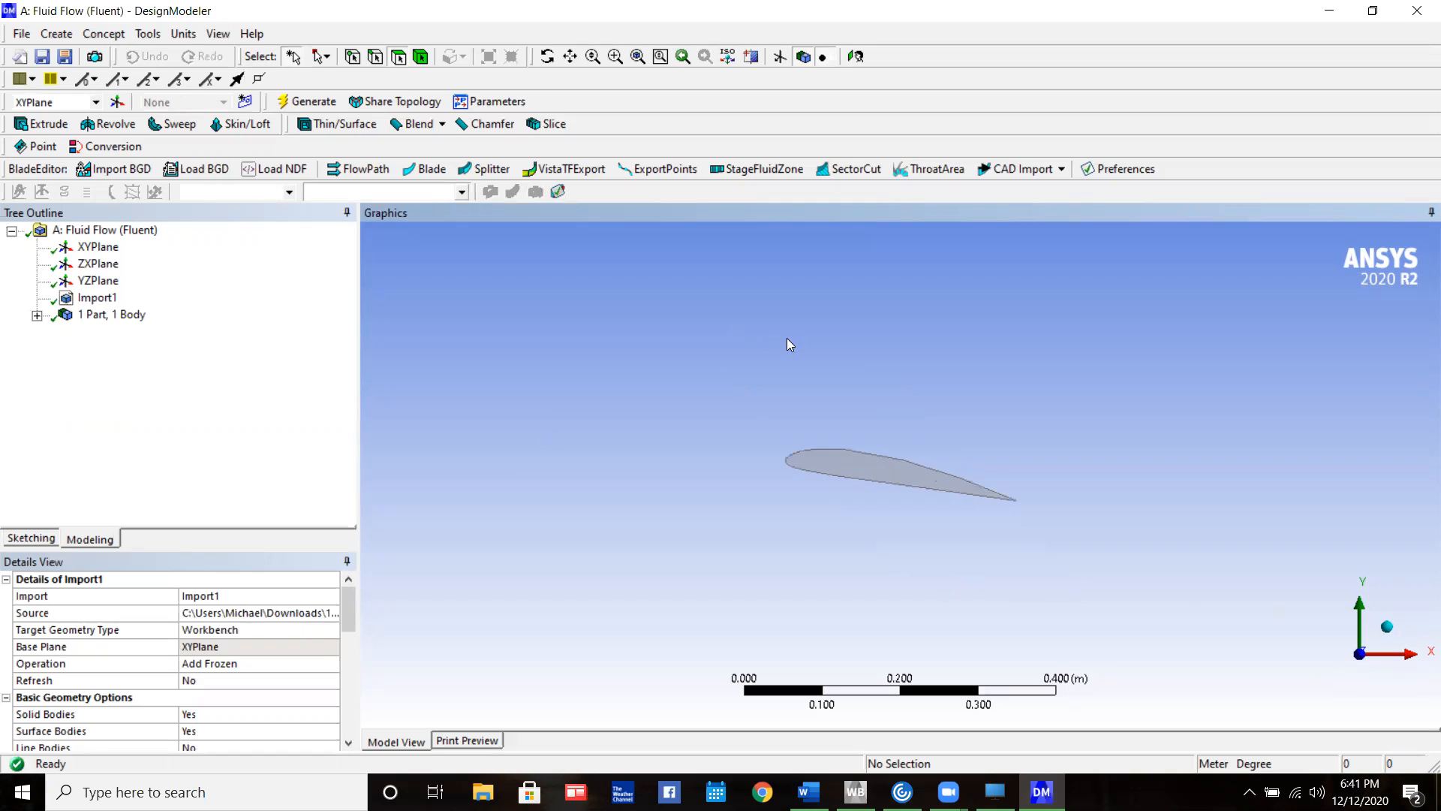
click(44, 540)
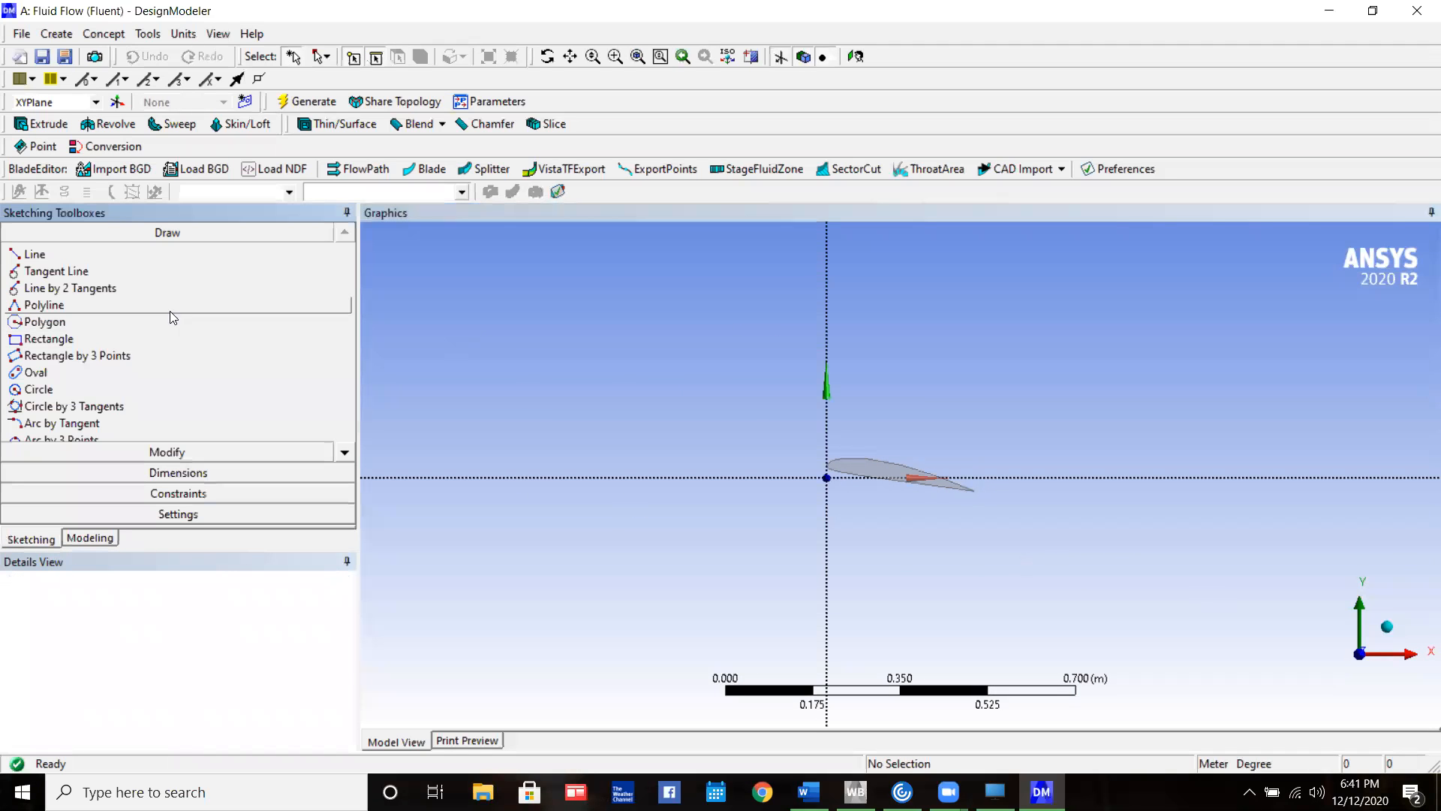
click(60, 340)
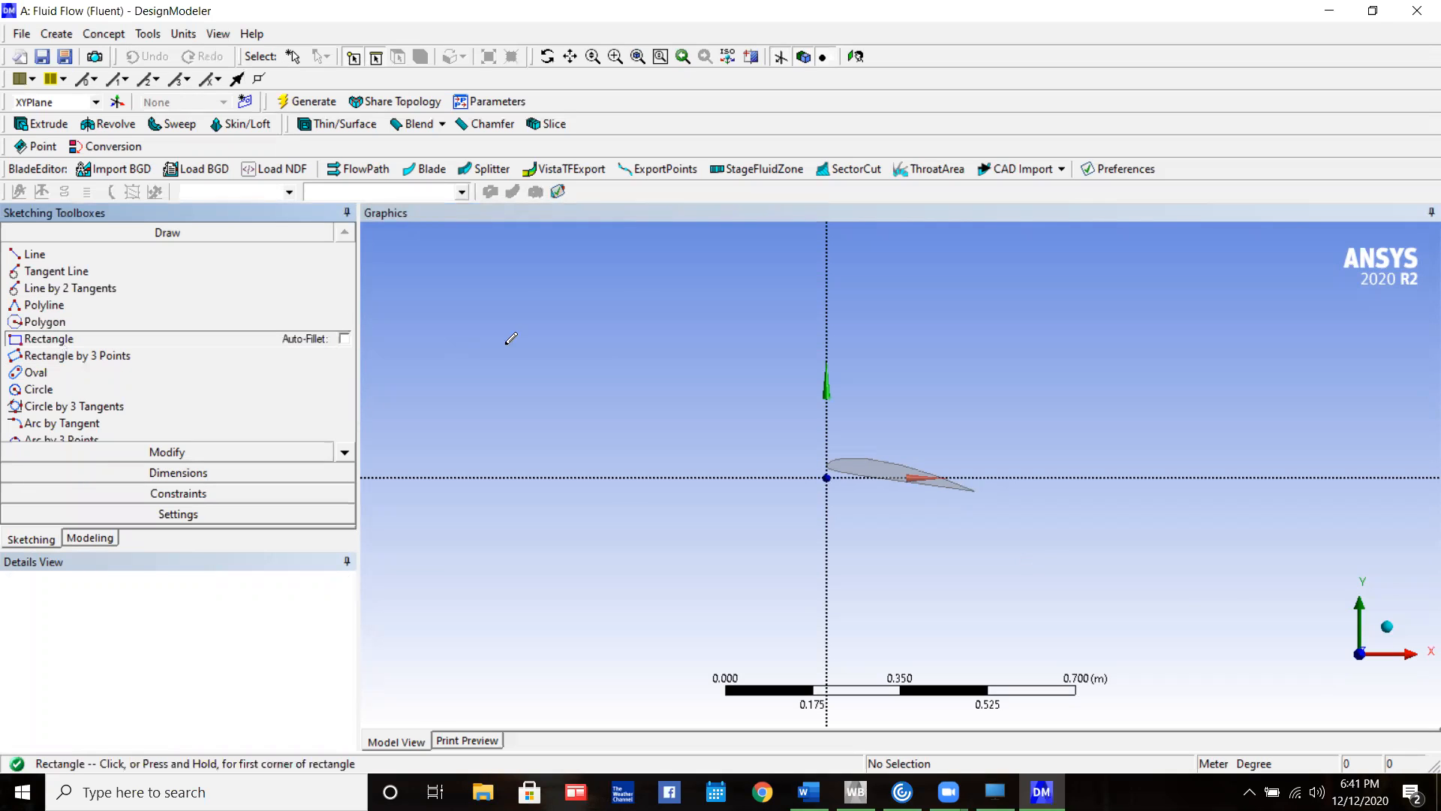
scroll(637, 310, up, 2)
scroll(637, 310, down, 4)
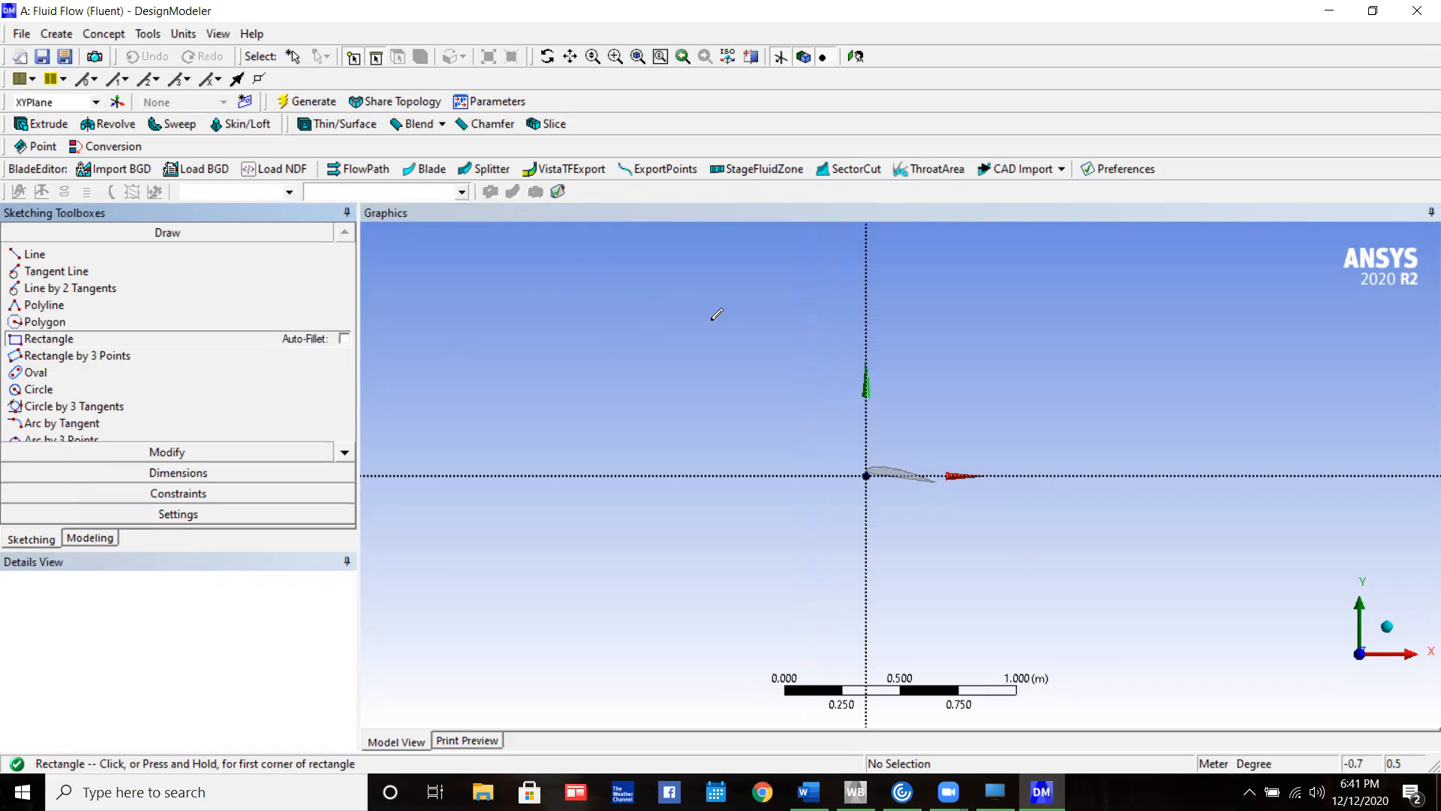
scroll(869, 383, up, 2)
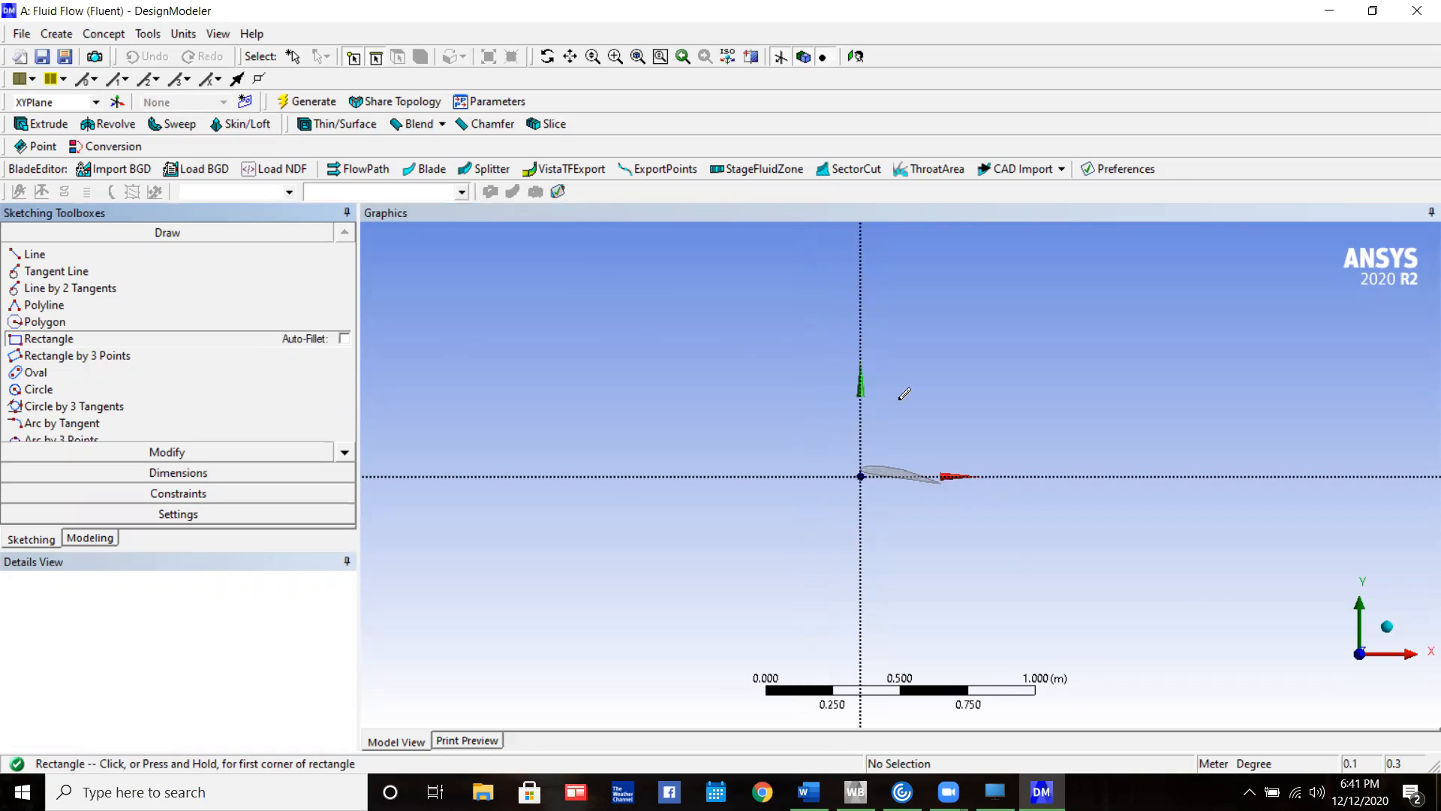
click(660, 254)
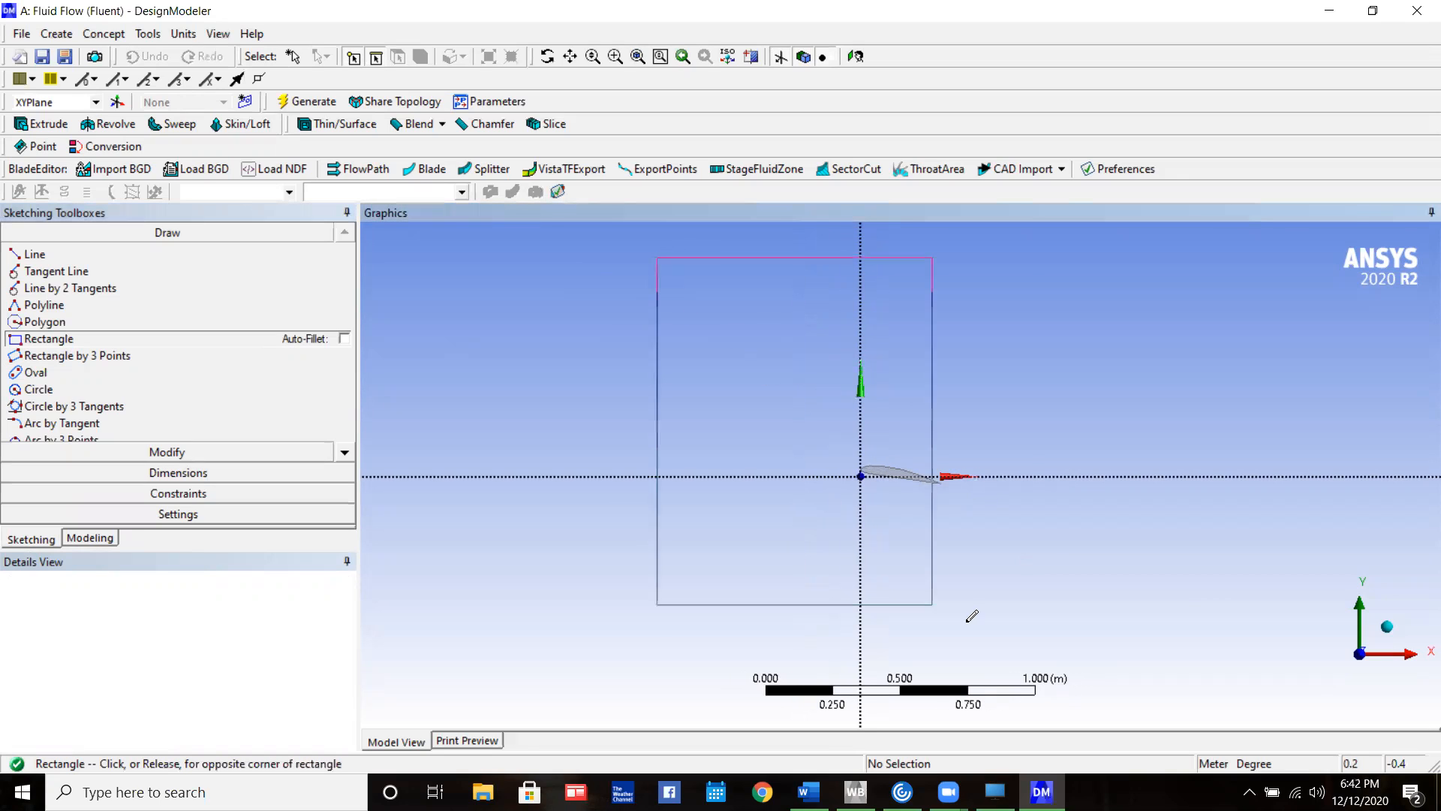
scroll(1111, 702, down, 1)
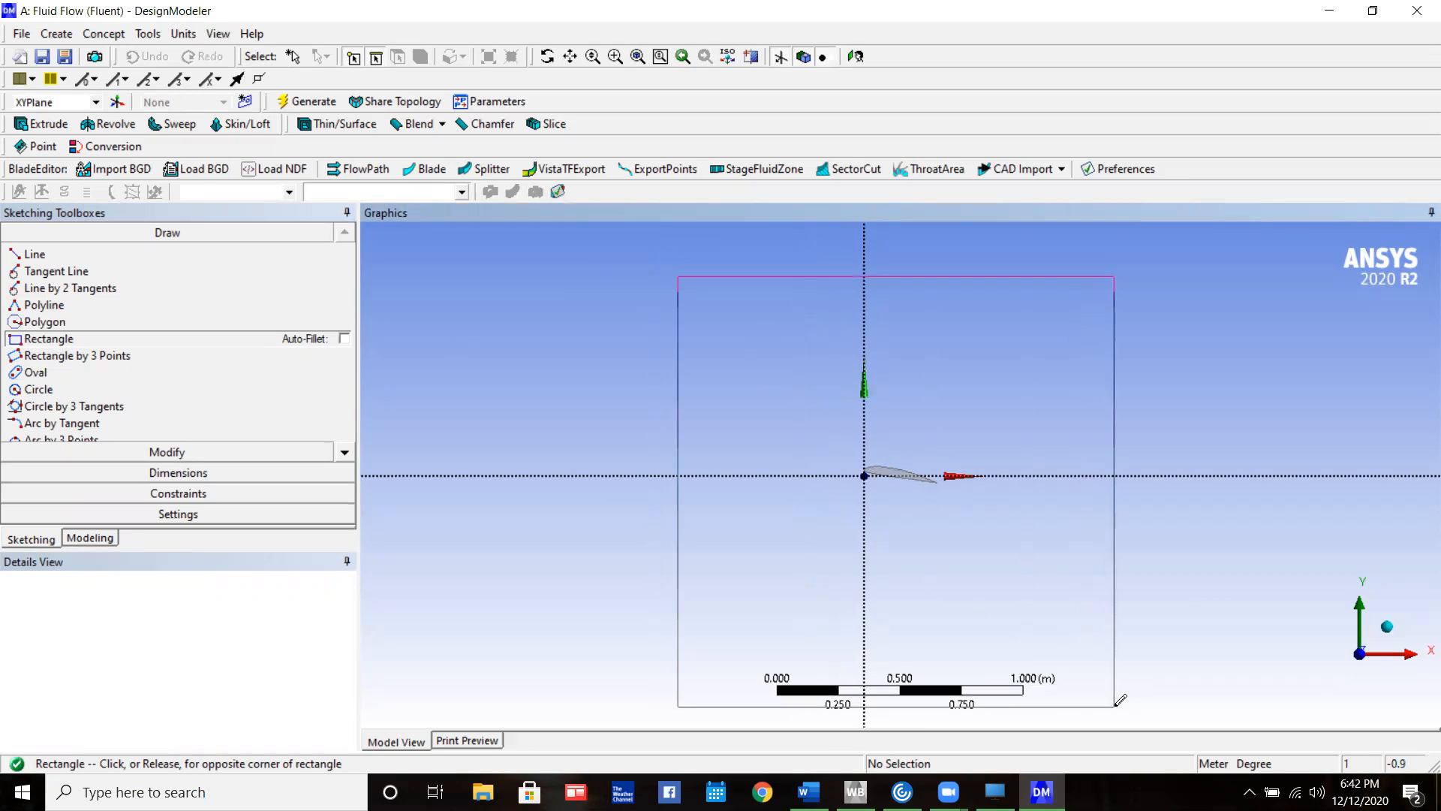
click(1117, 707)
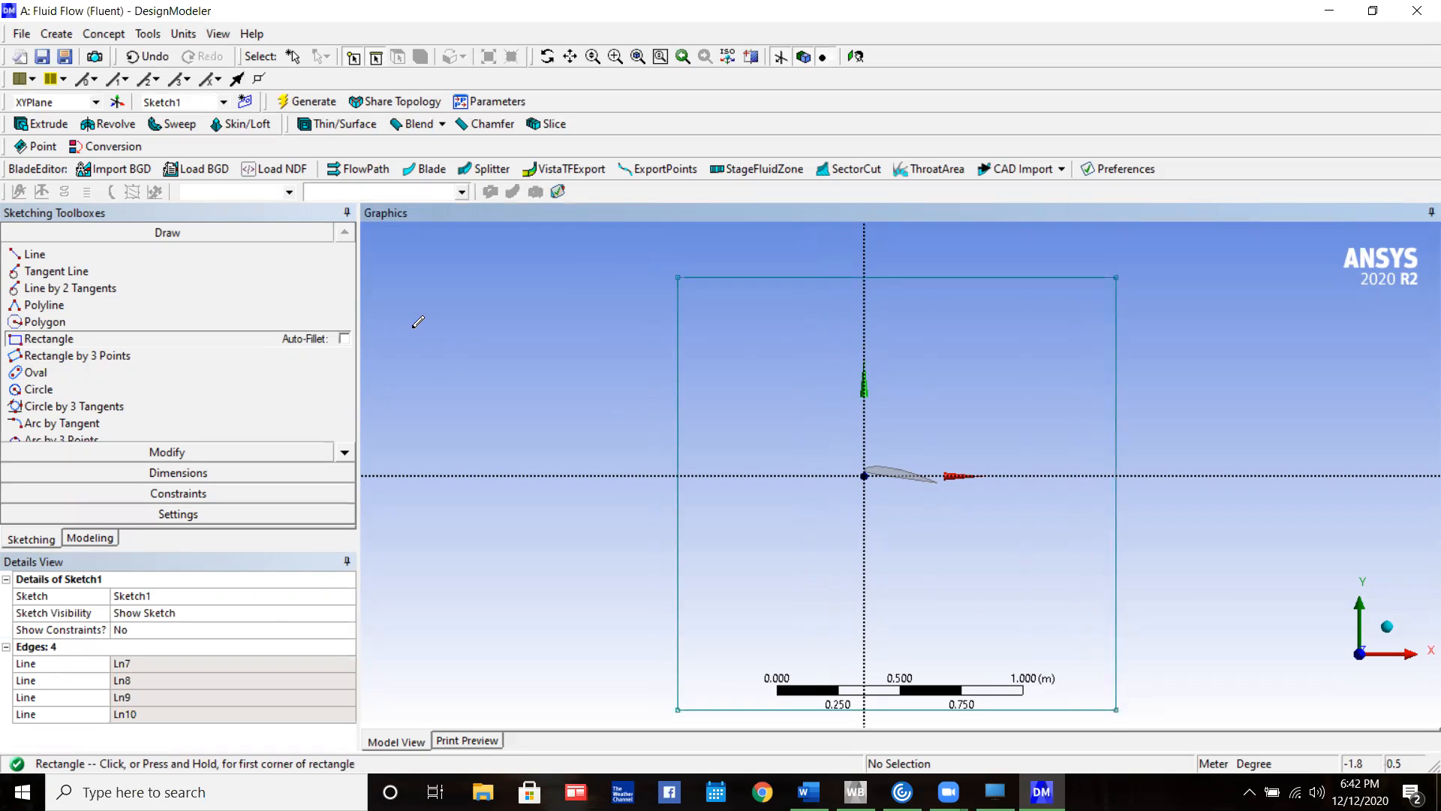
key(Escape)
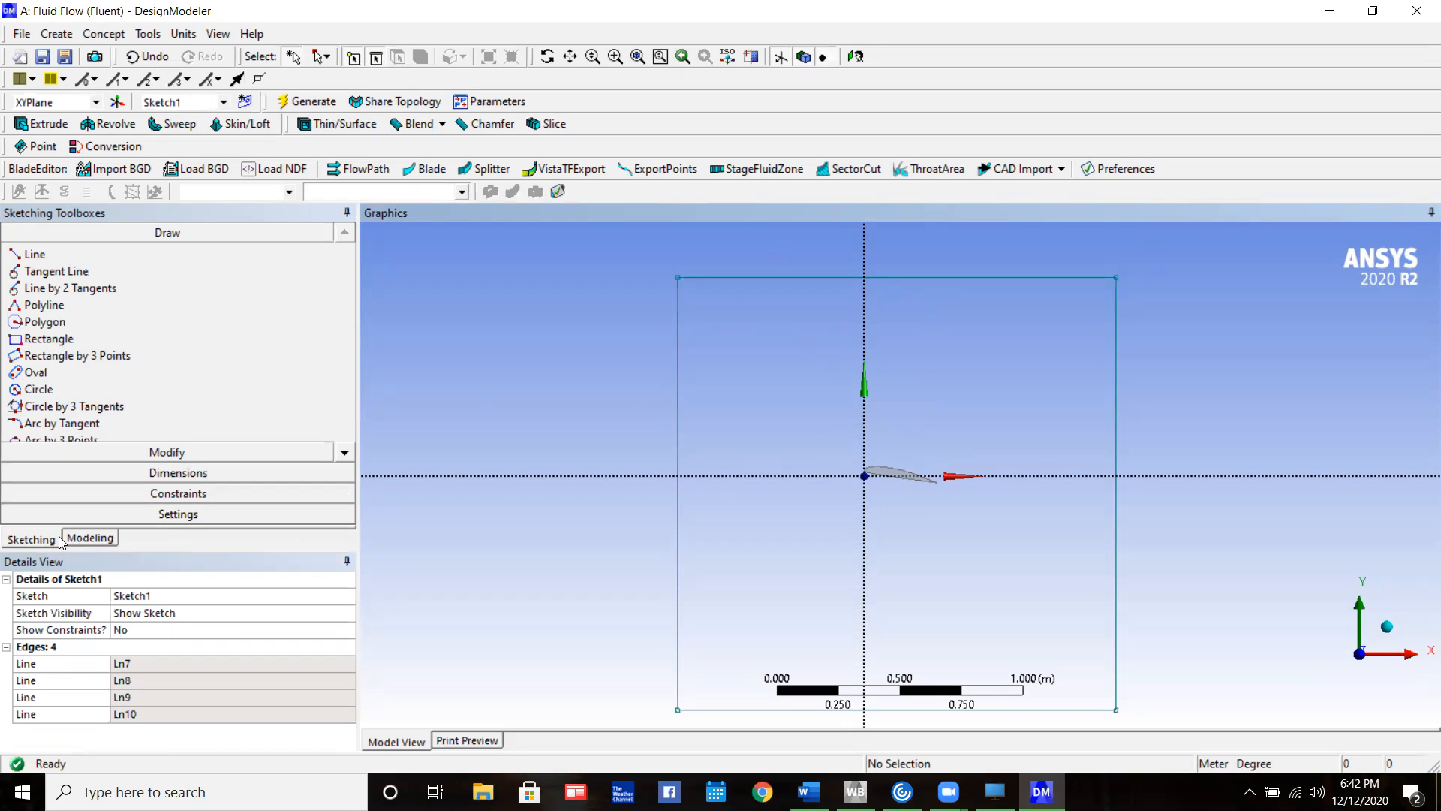
Extrude the rectangle sketch to a depth of 1.5 m and generate the enclosure body
click(49, 124)
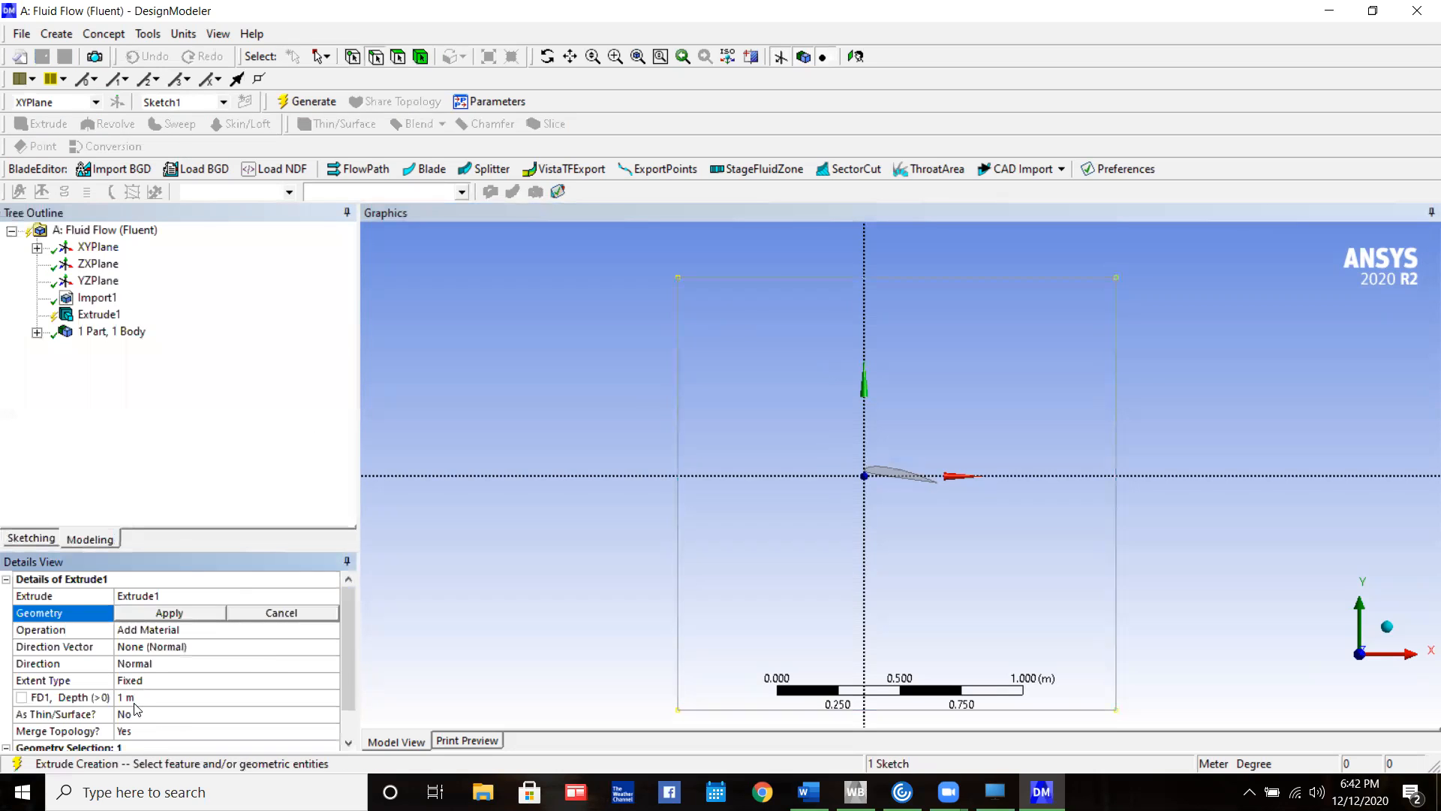
click(134, 702)
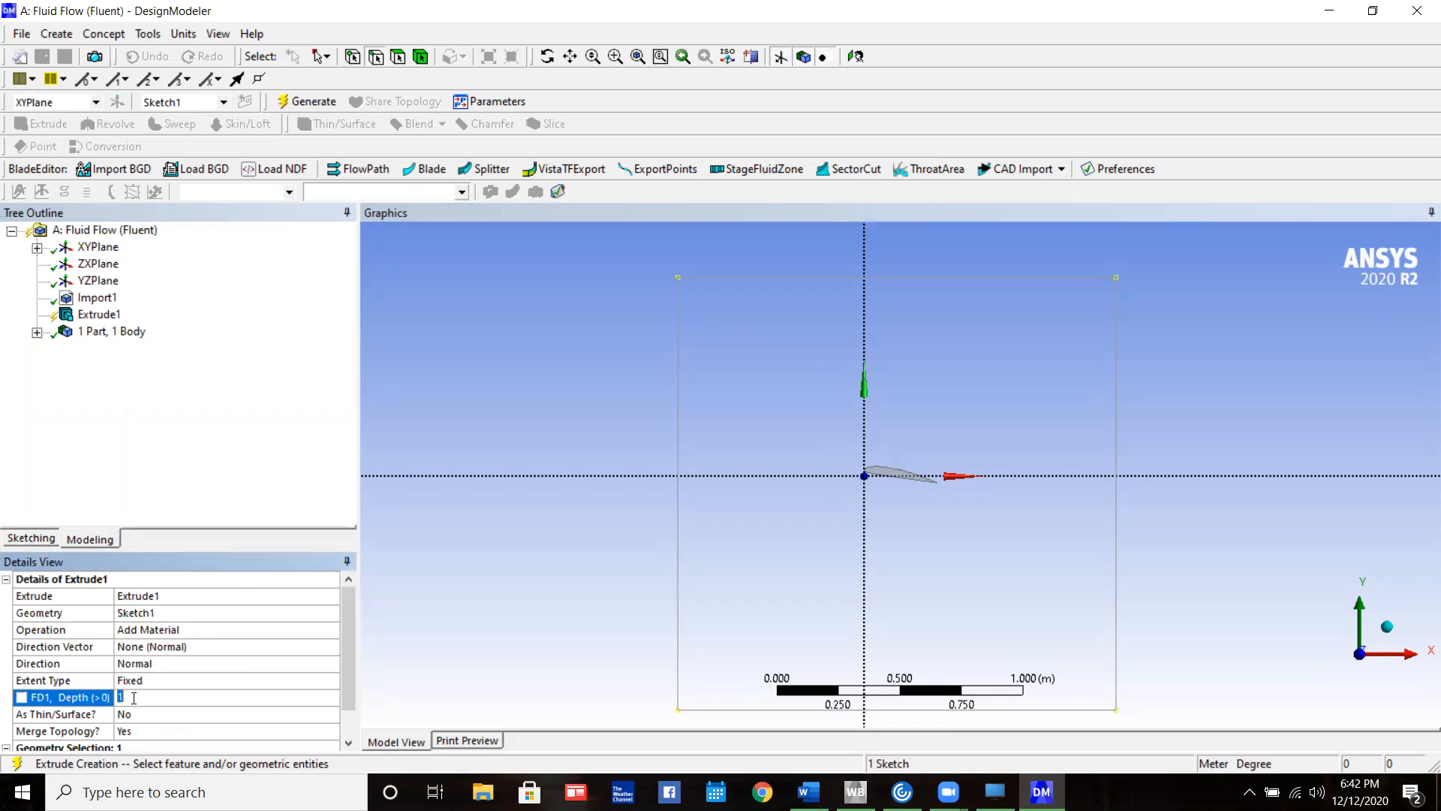
text(.5)
key(Return)
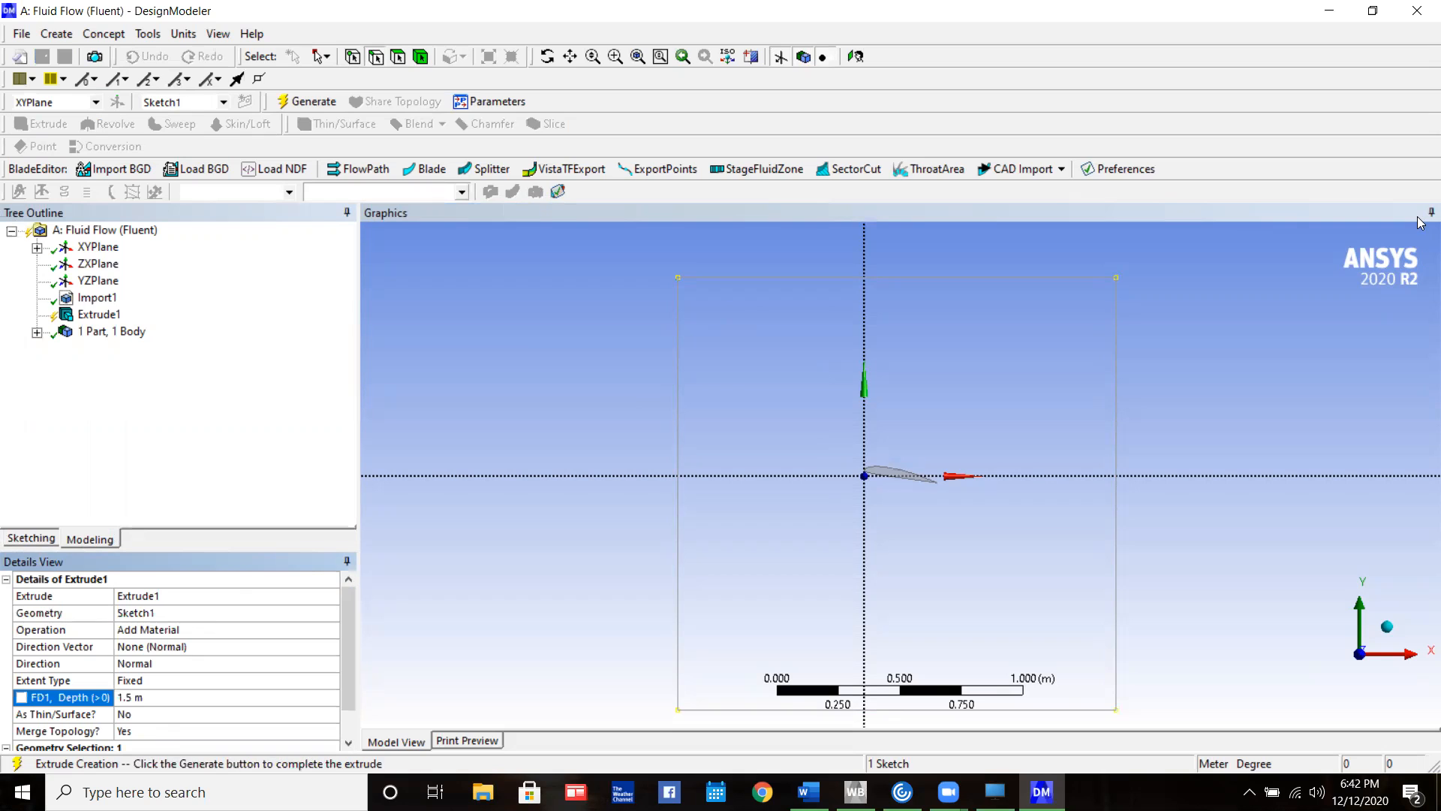
click(308, 101)
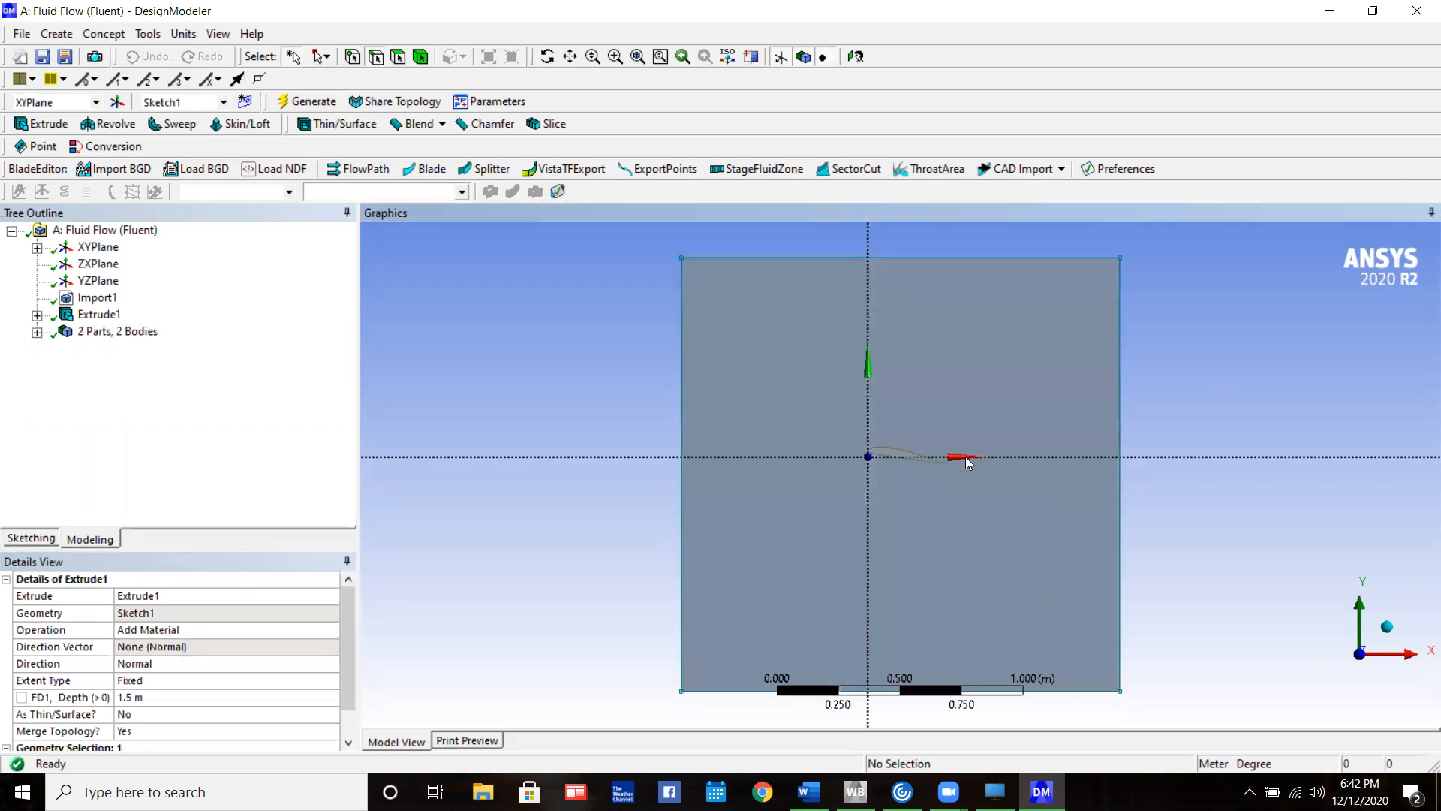
middle_drag(1073, 455, 1142, 460)
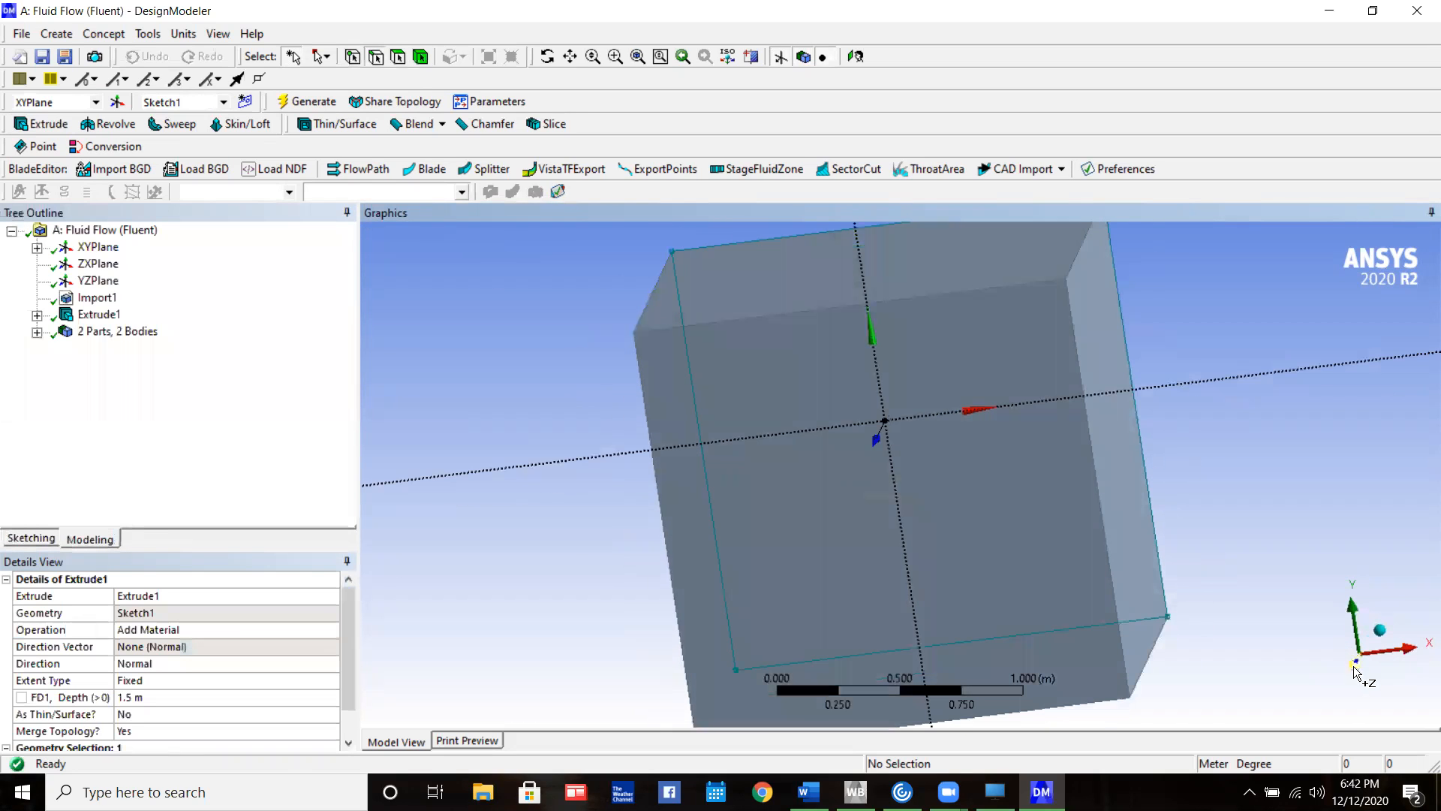
click(1355, 666)
Rename the imported body Part 1 as Wing
click(38, 331)
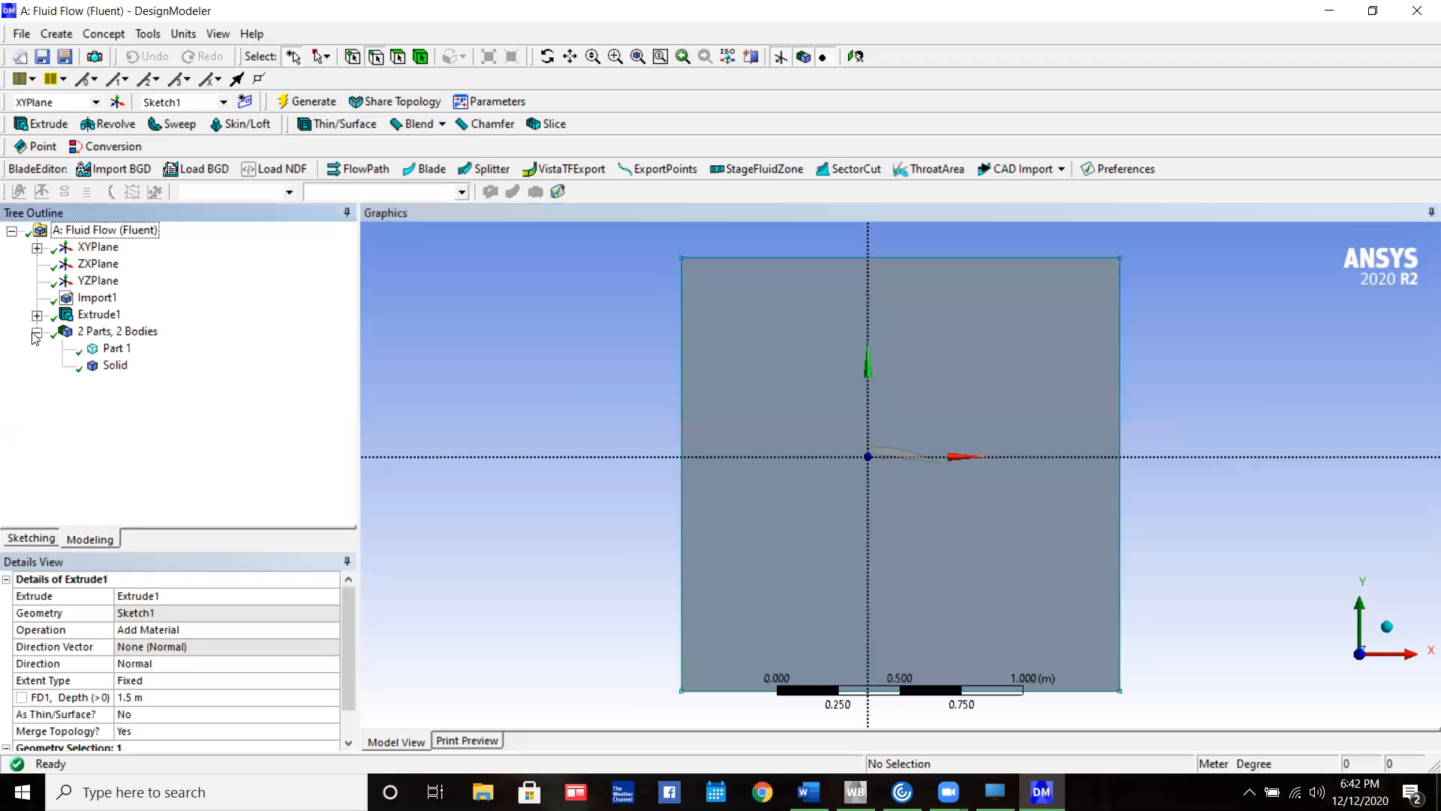
right_click(116, 348)
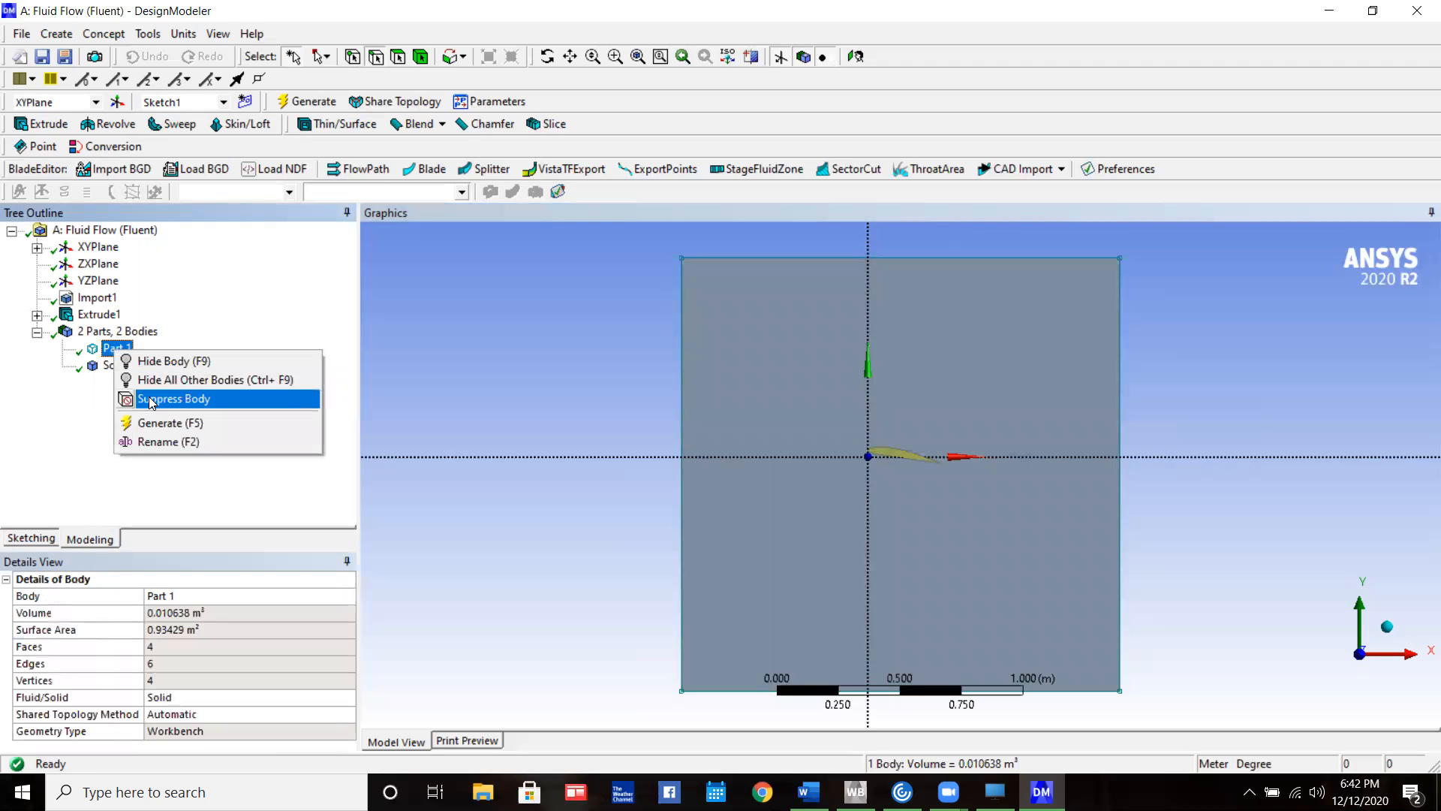
click(179, 441)
text(Wing)
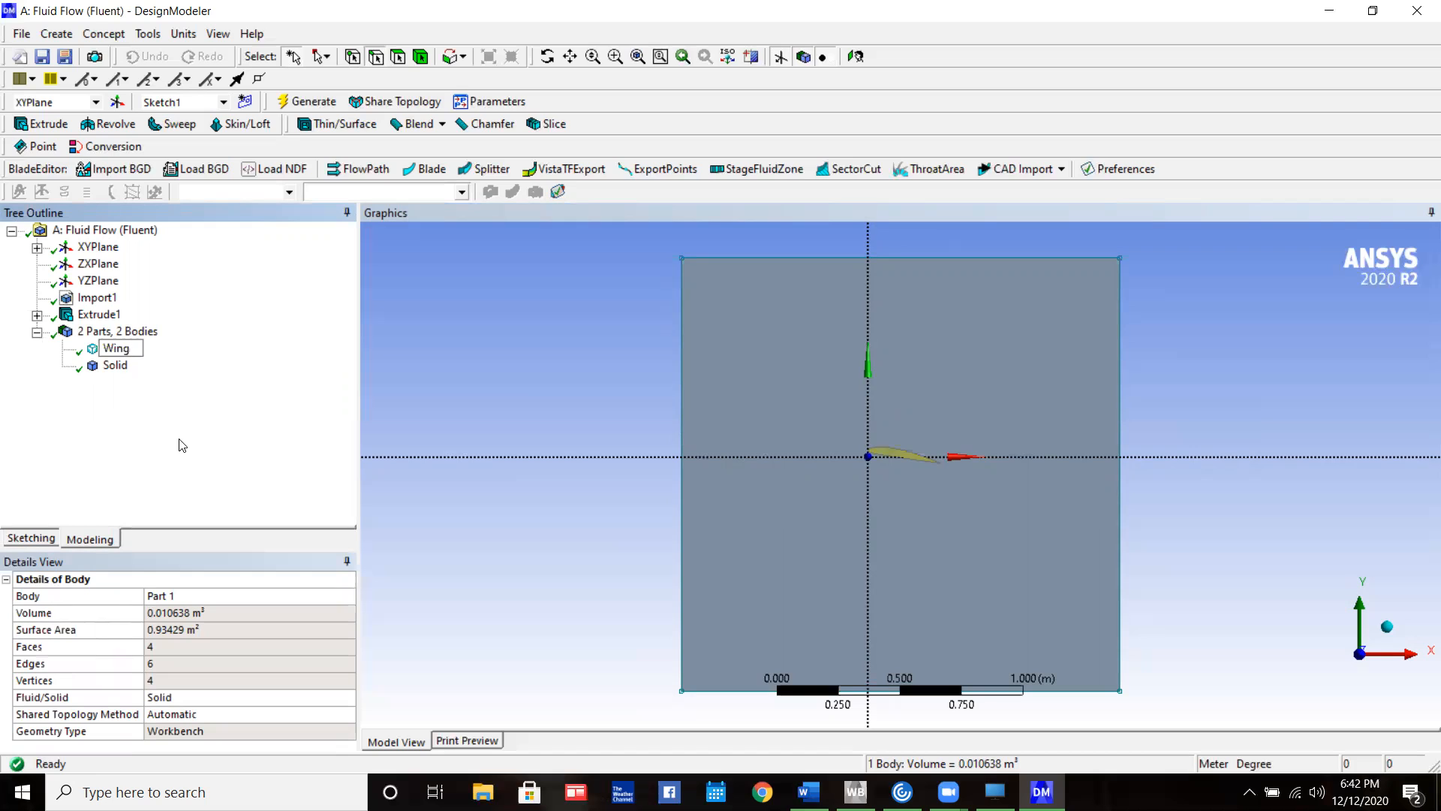
key(Return)
Create a Boolean feature with the Wing body selected and set its operation to Subtract
click(115, 365)
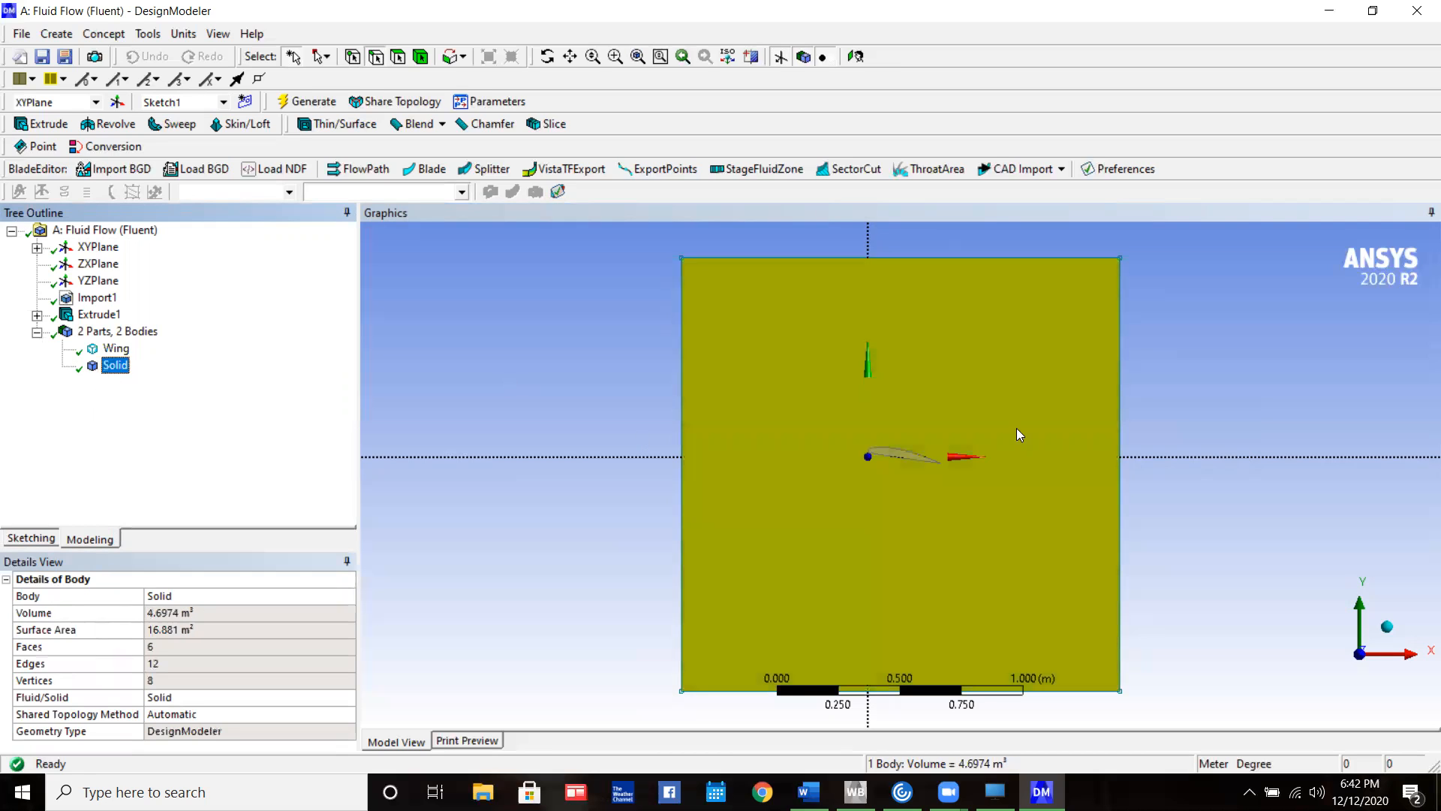
click(106, 350)
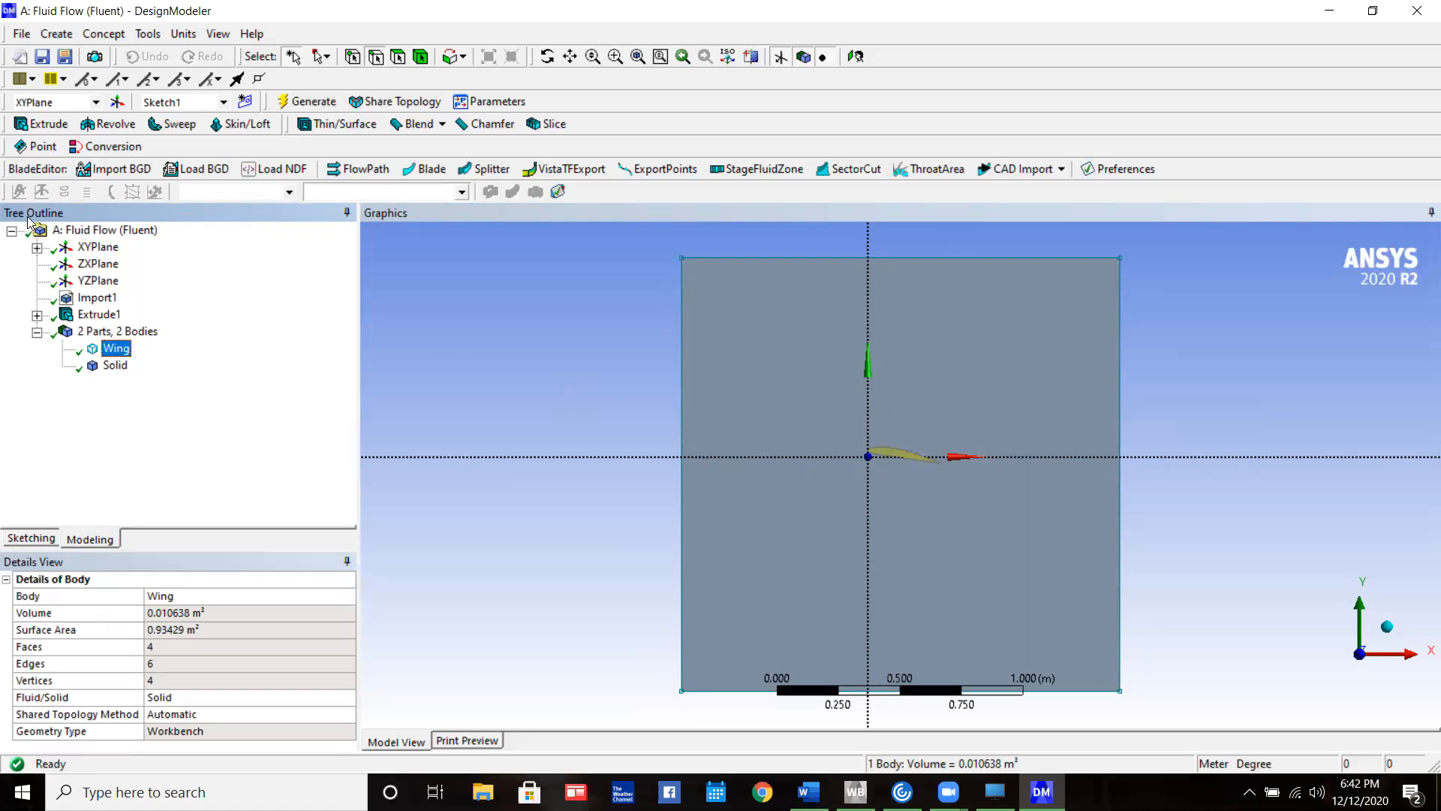
click(57, 34)
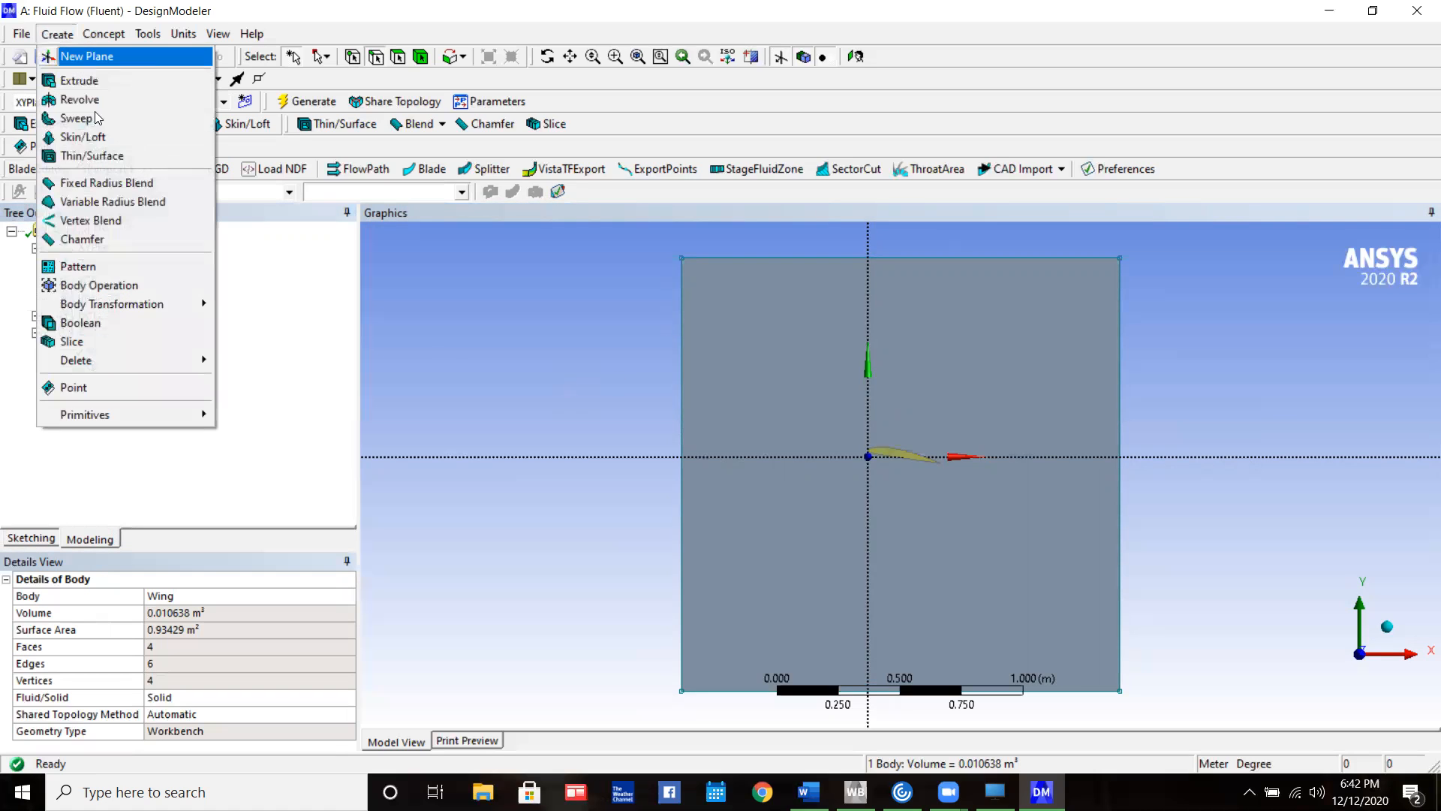
click(129, 322)
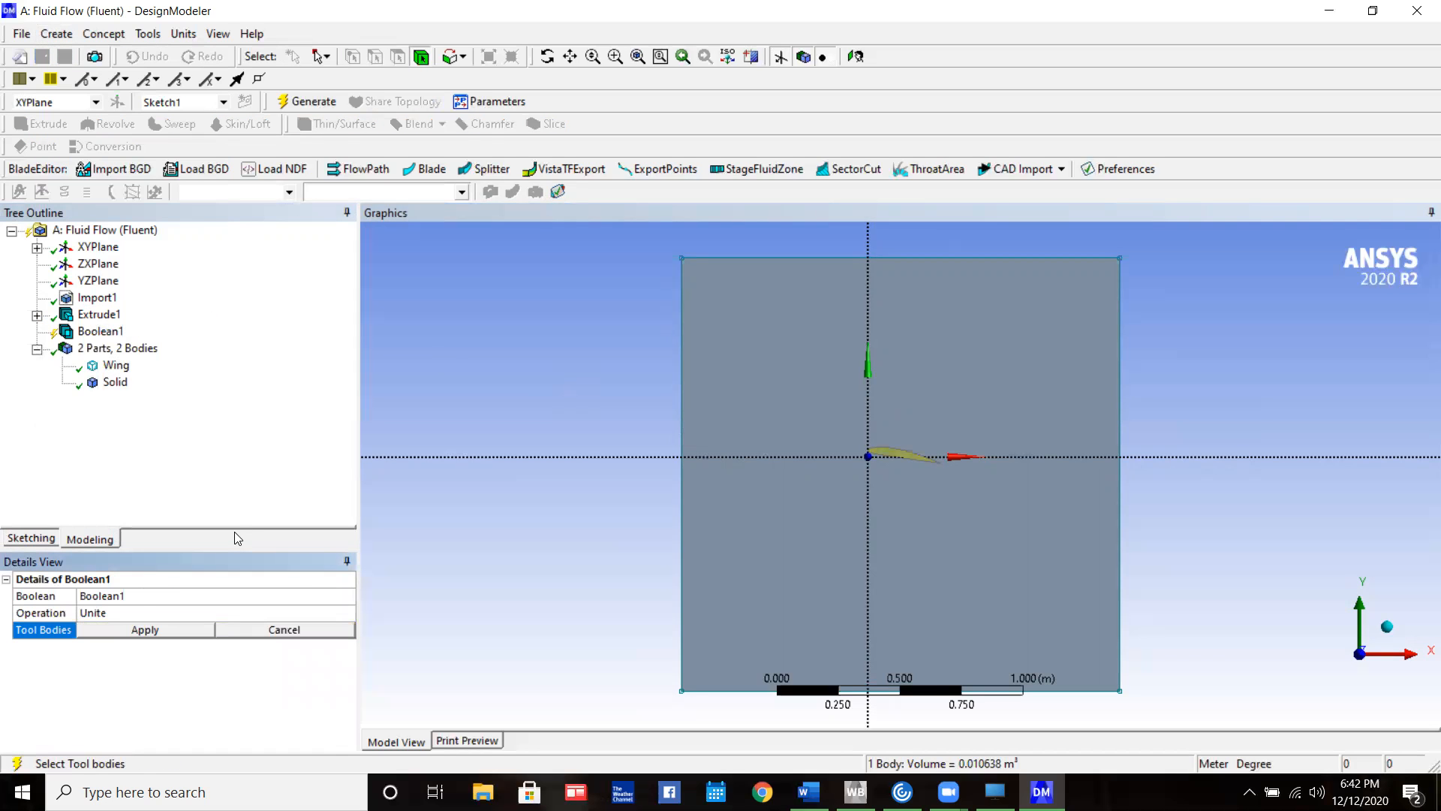
click(304, 614)
click(346, 613)
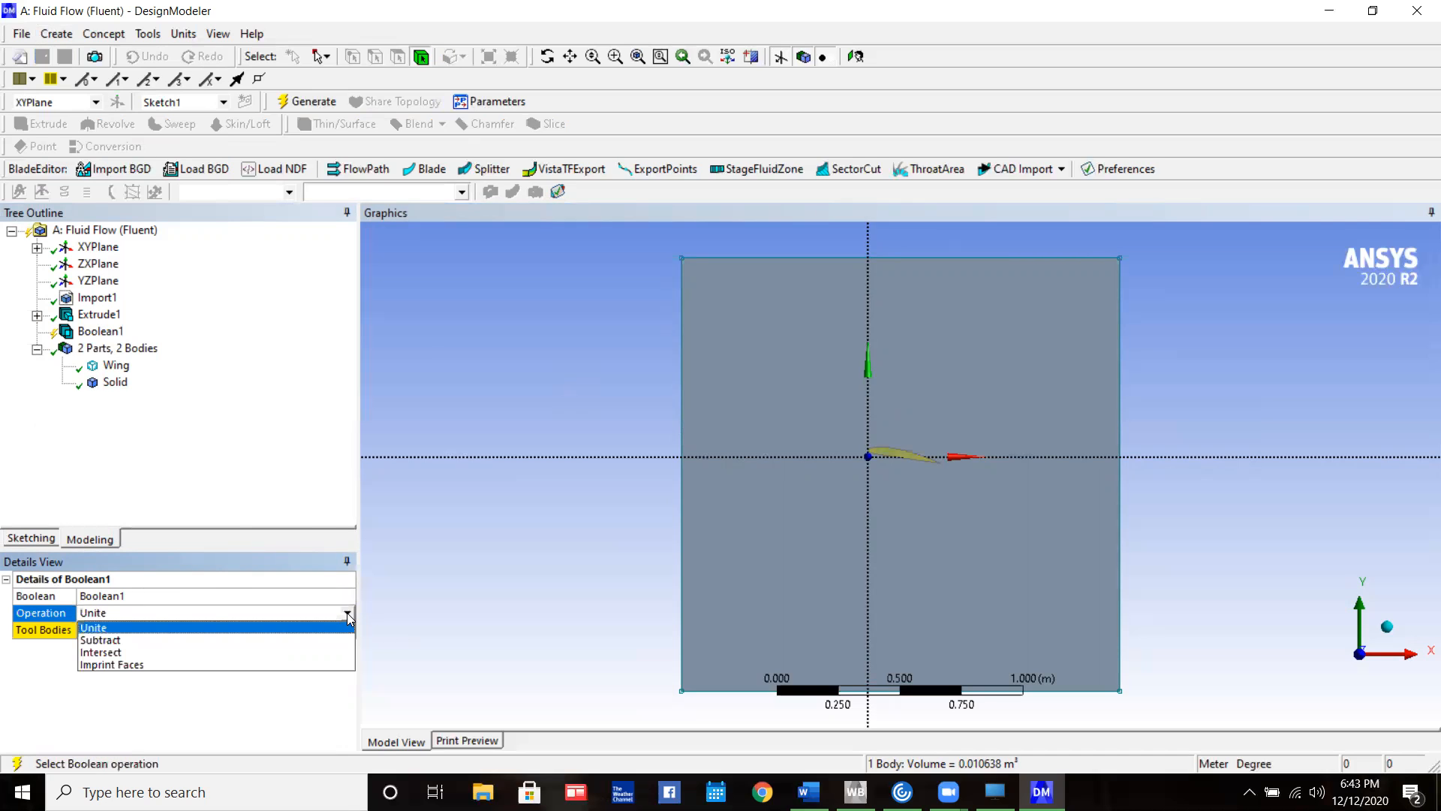
click(172, 651)
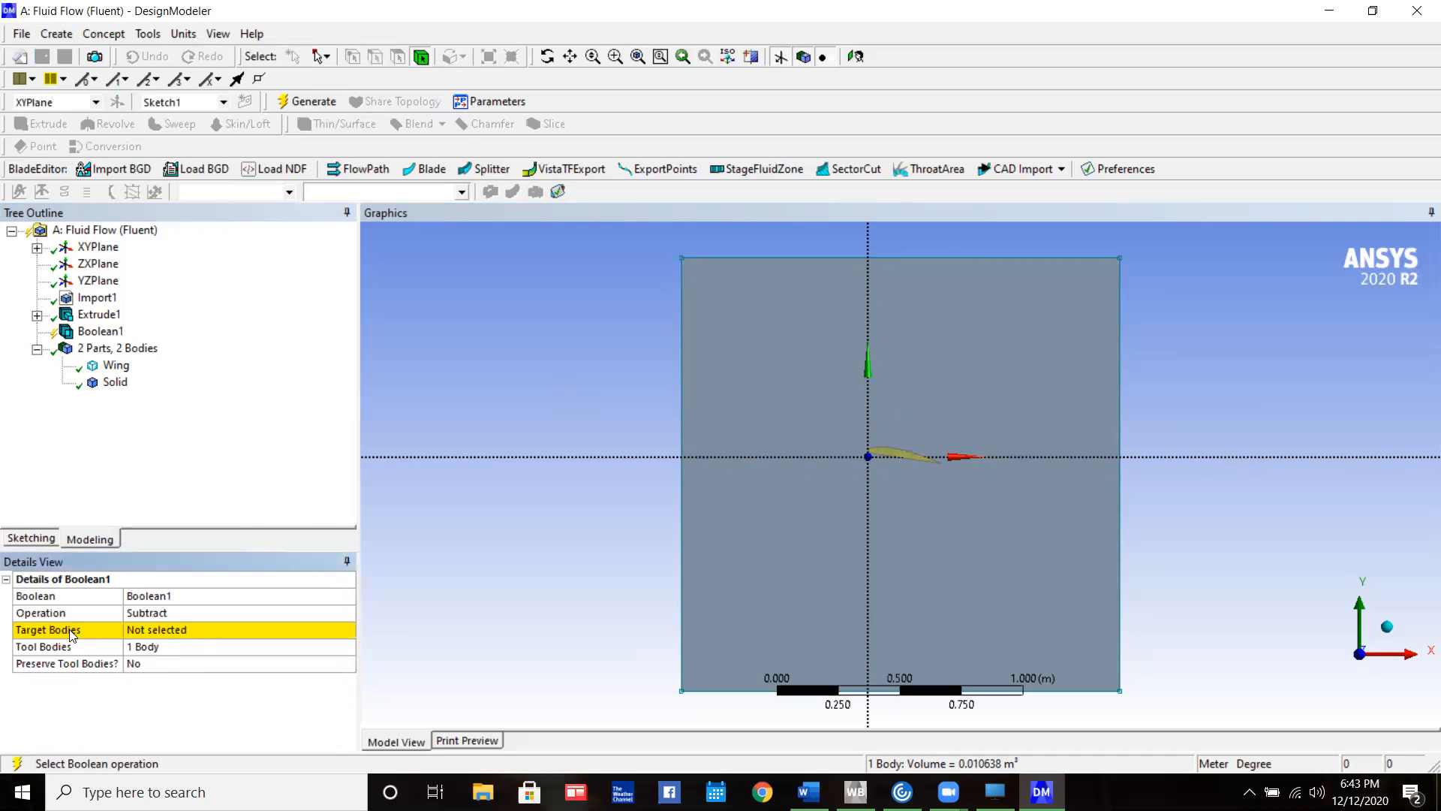
Assign Solid as the target body and Wing as the tool body, then generate the Boolean subtraction
click(160, 630)
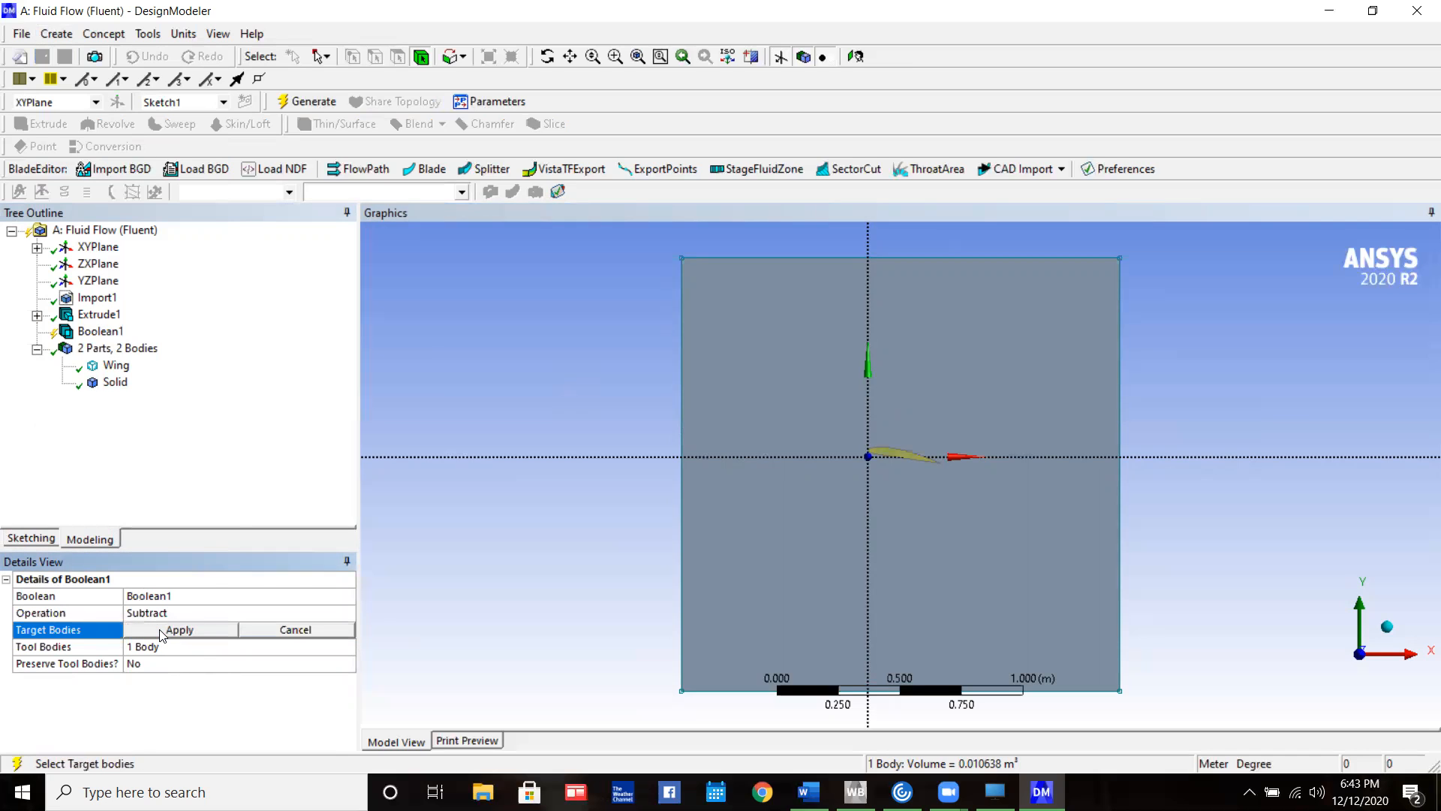
click(117, 382)
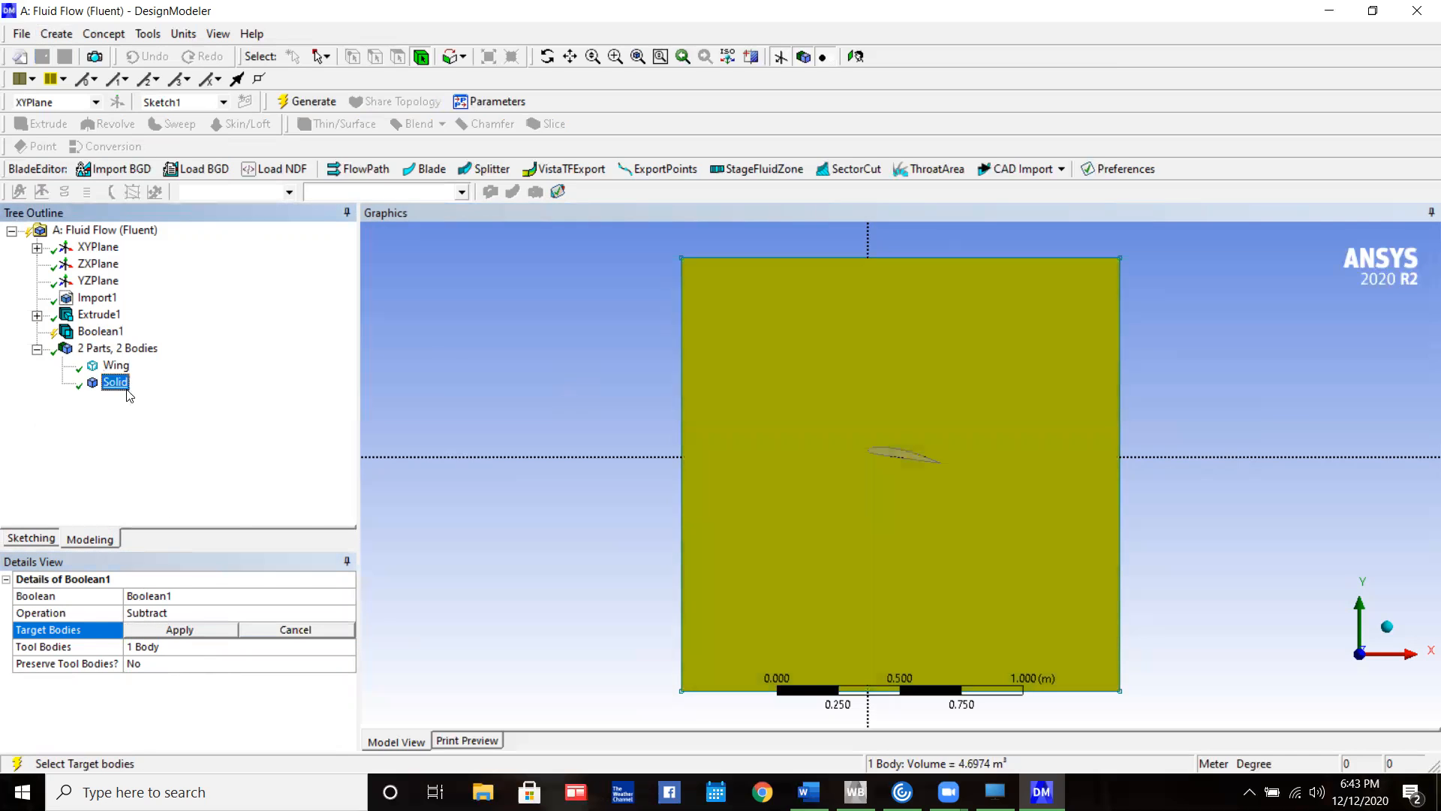
click(192, 630)
click(190, 642)
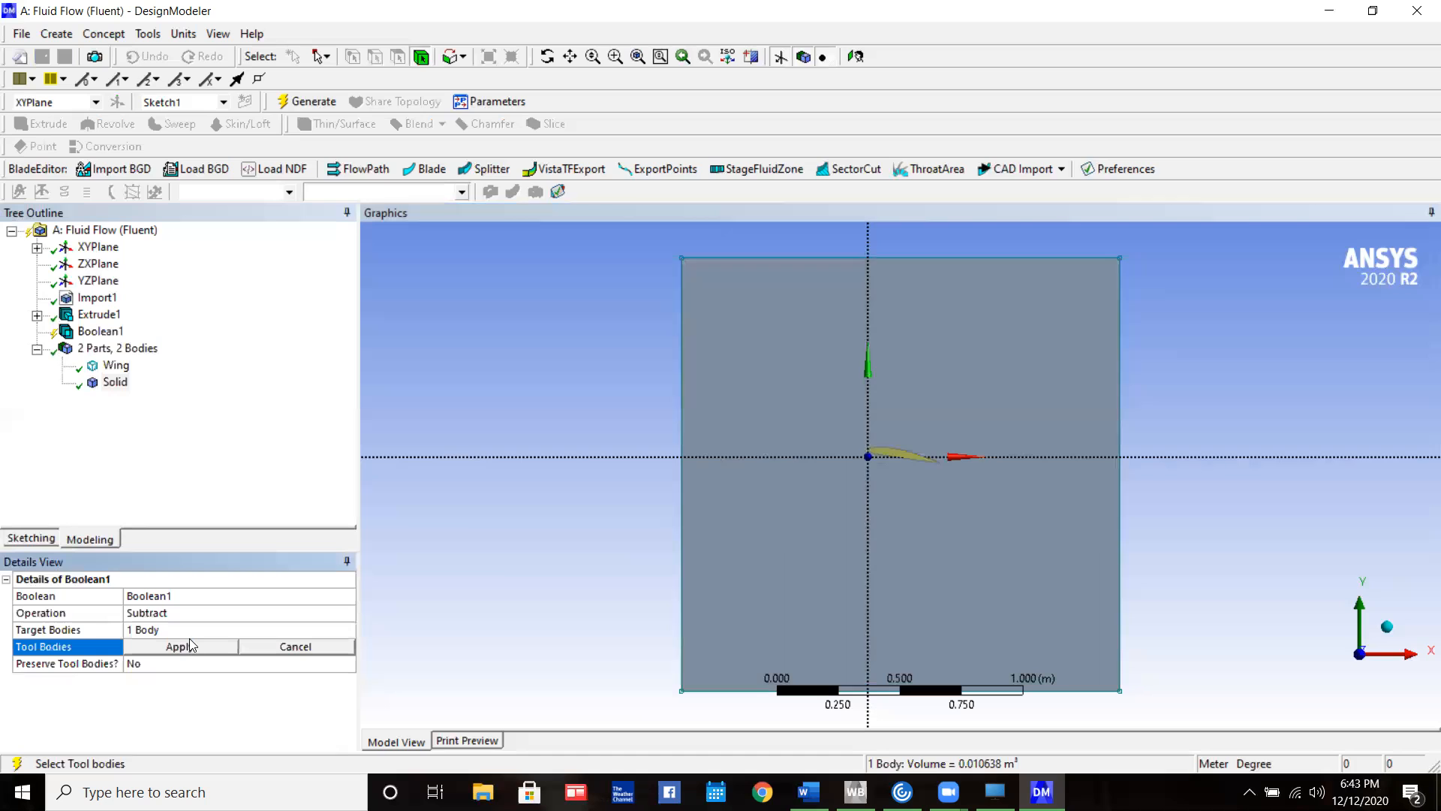
click(116, 365)
click(202, 648)
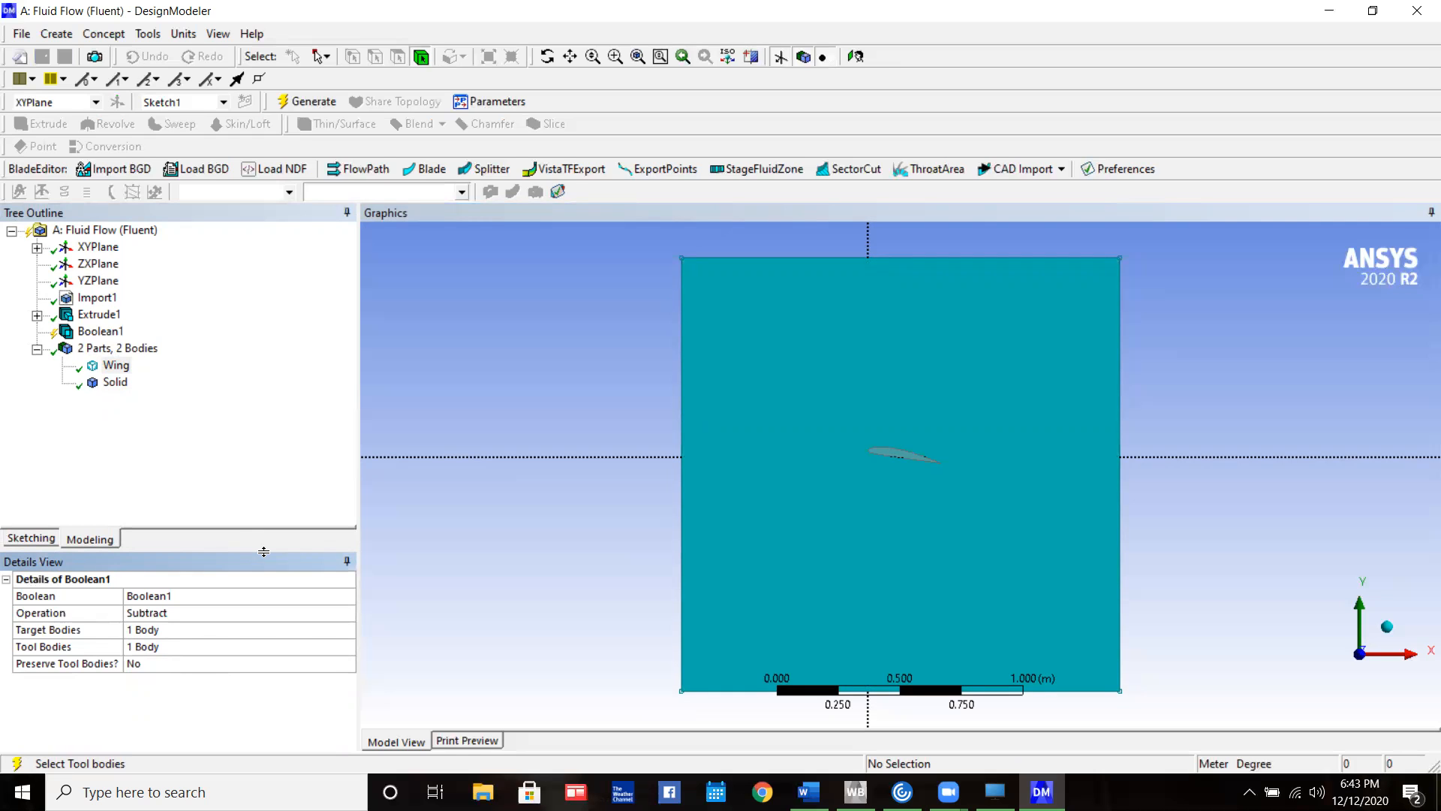
click(305, 101)
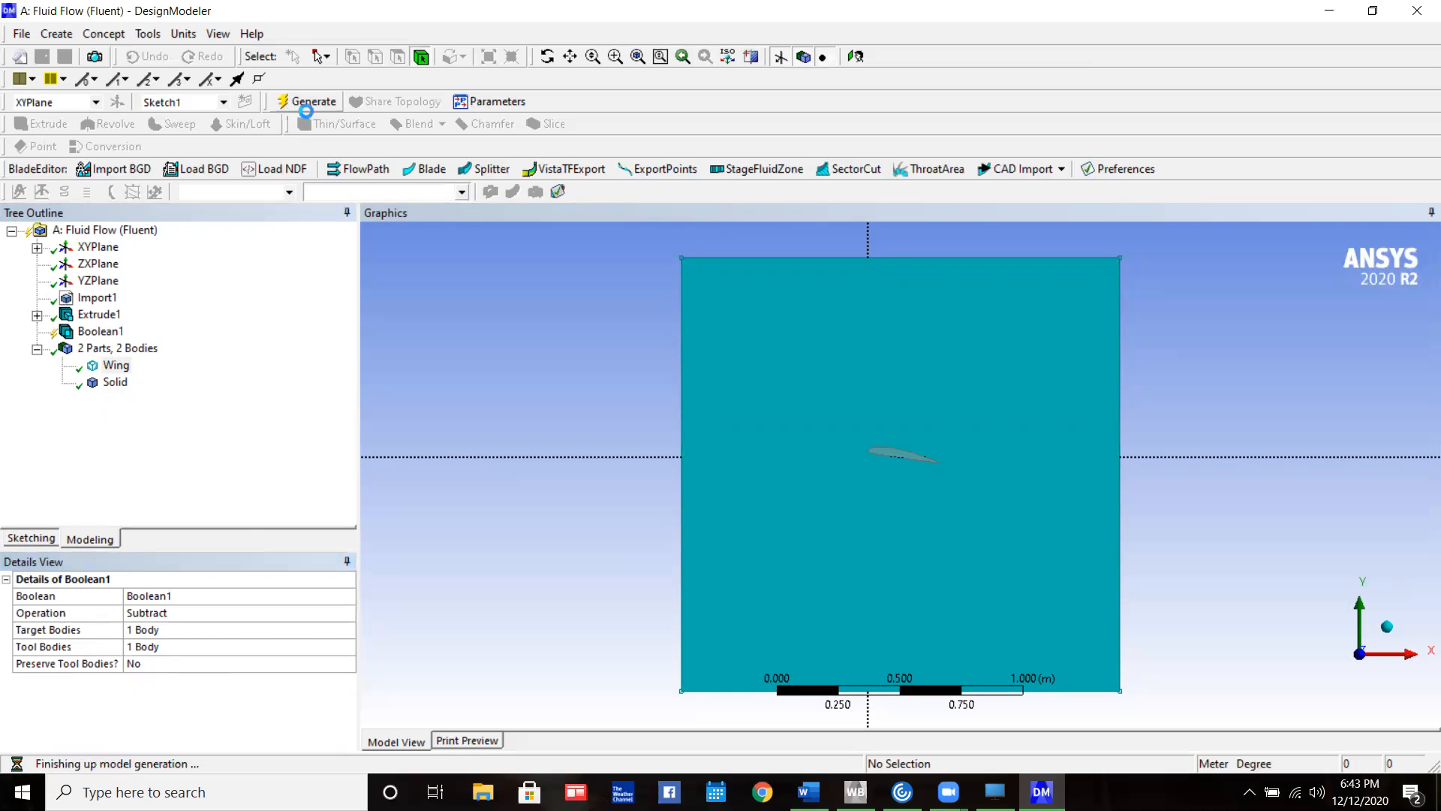
middle_drag(949, 491, 990, 504)
scroll(939, 486, down, 3)
scroll(945, 495, up, 5)
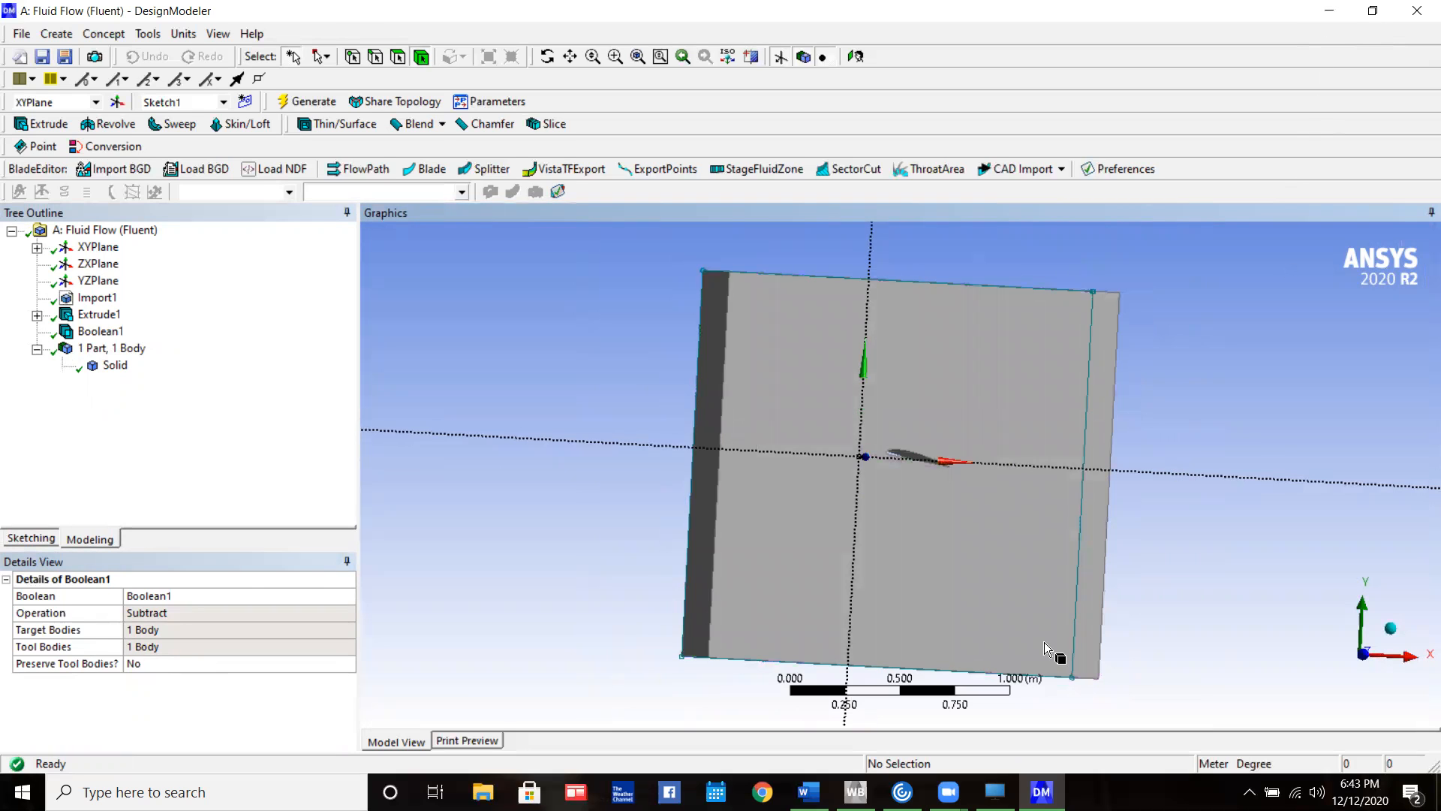
Switch to ANSYS Workbench and open the Mesh cell of the Fluid Flow (Fluent) system for editing
click(856, 792)
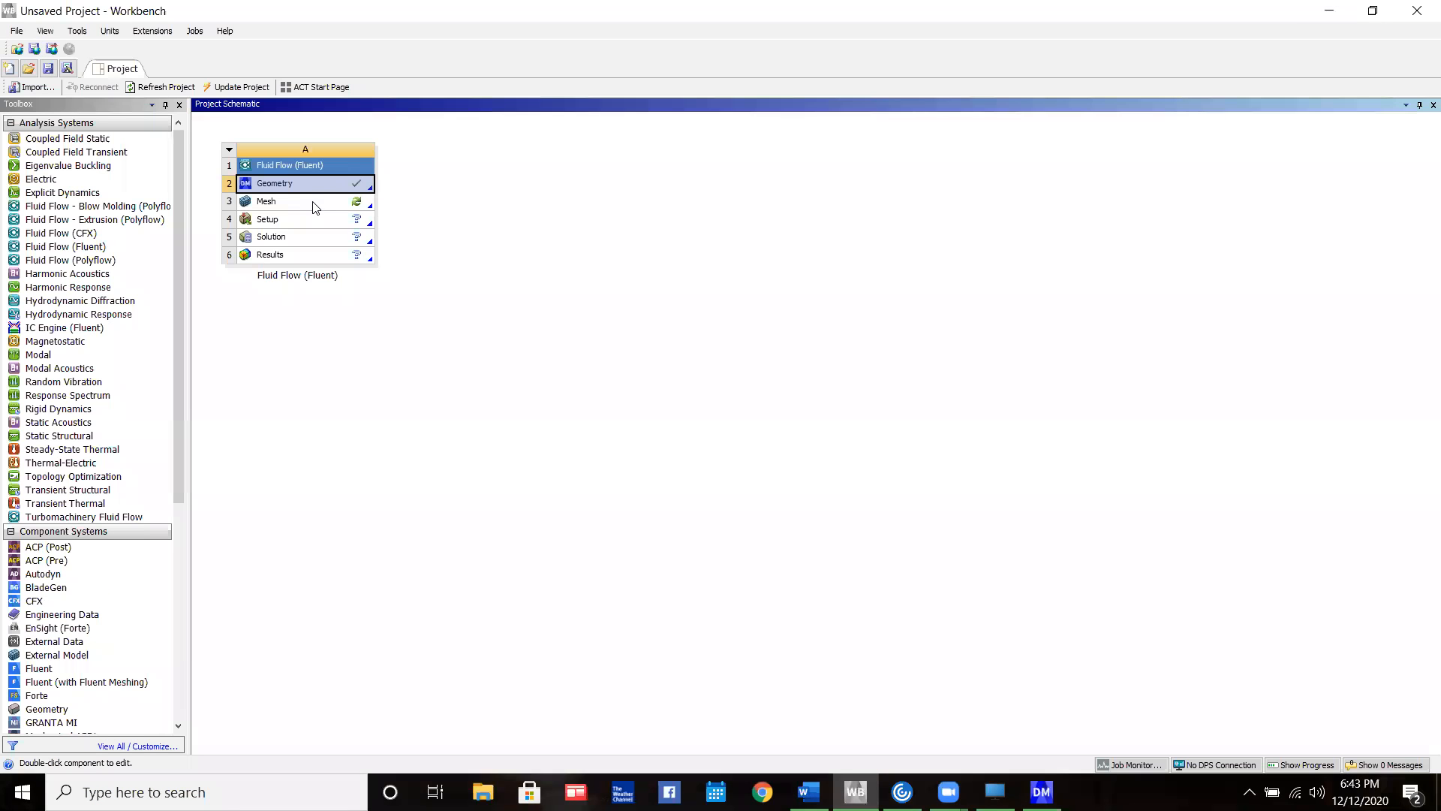
right_click(313, 203)
click(341, 209)
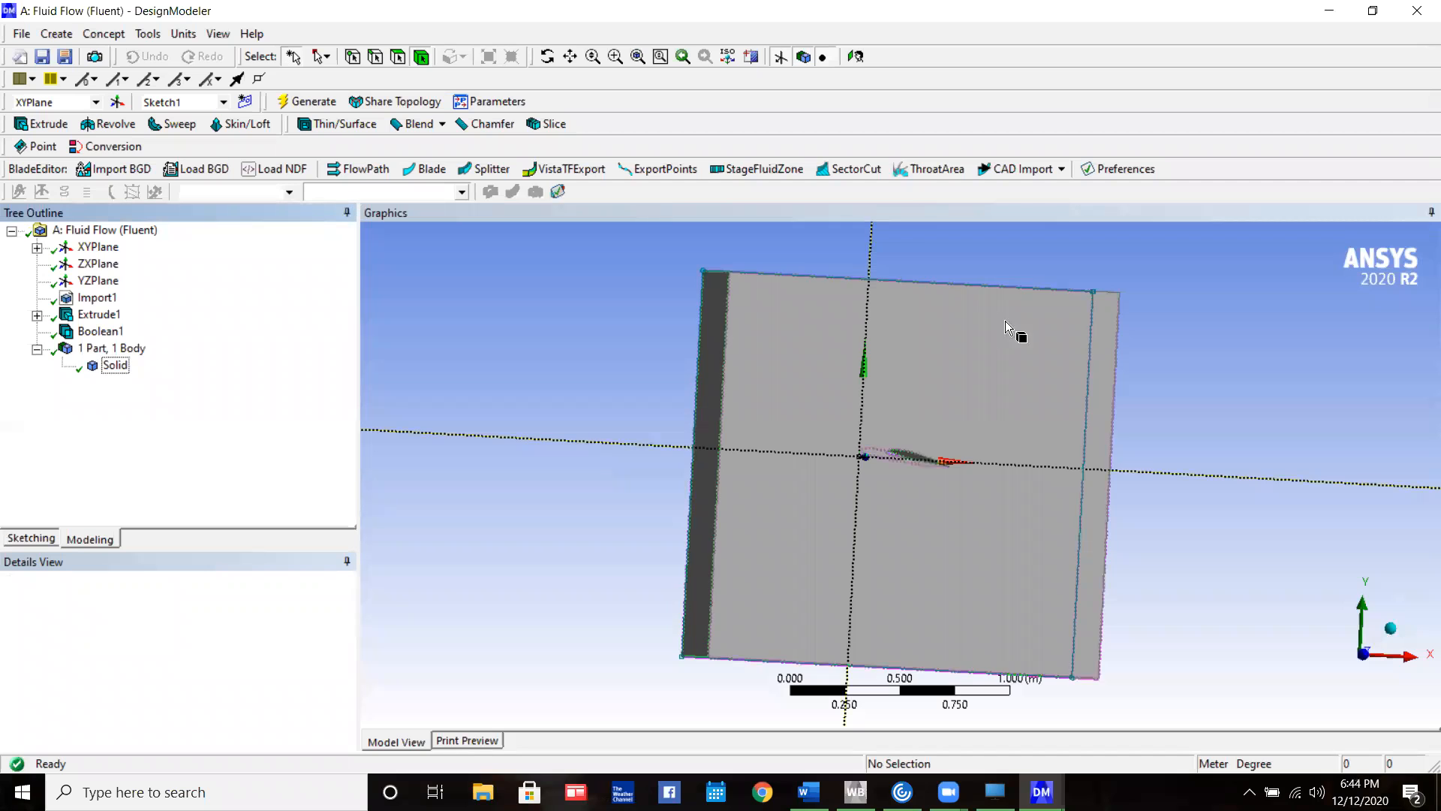
click(1365, 655)
middle_drag(845, 530, 886, 551)
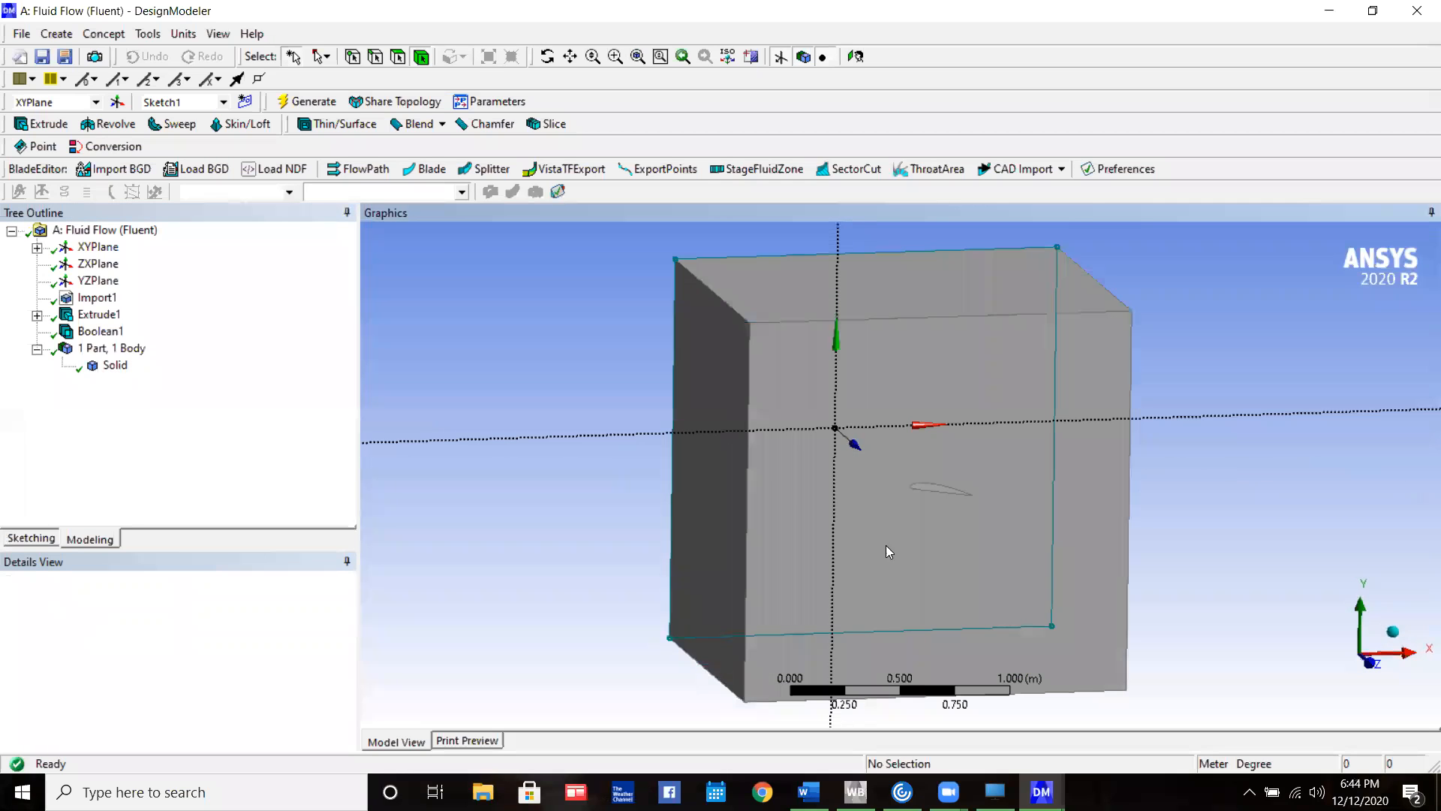
click(718, 427)
click(601, 363)
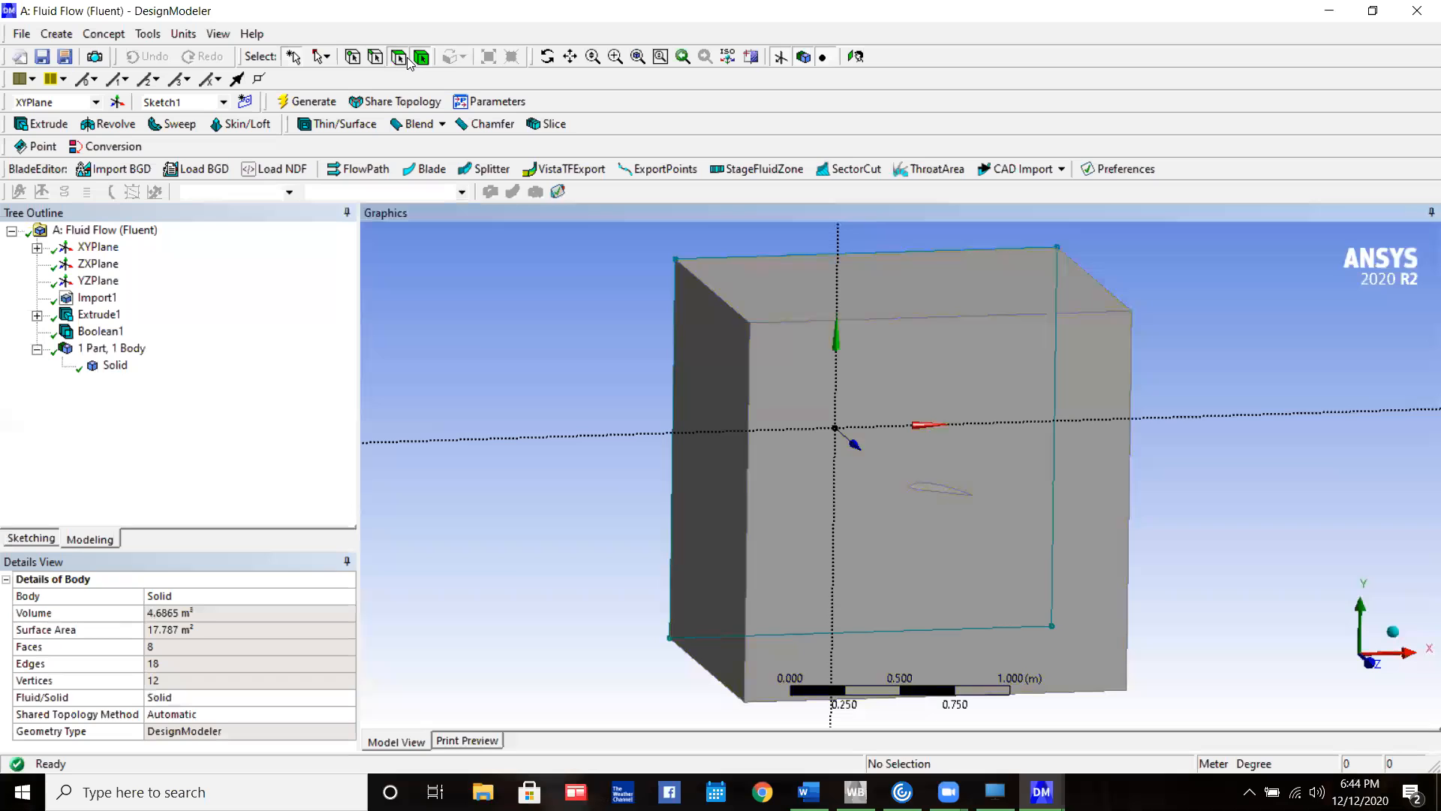
click(718, 462)
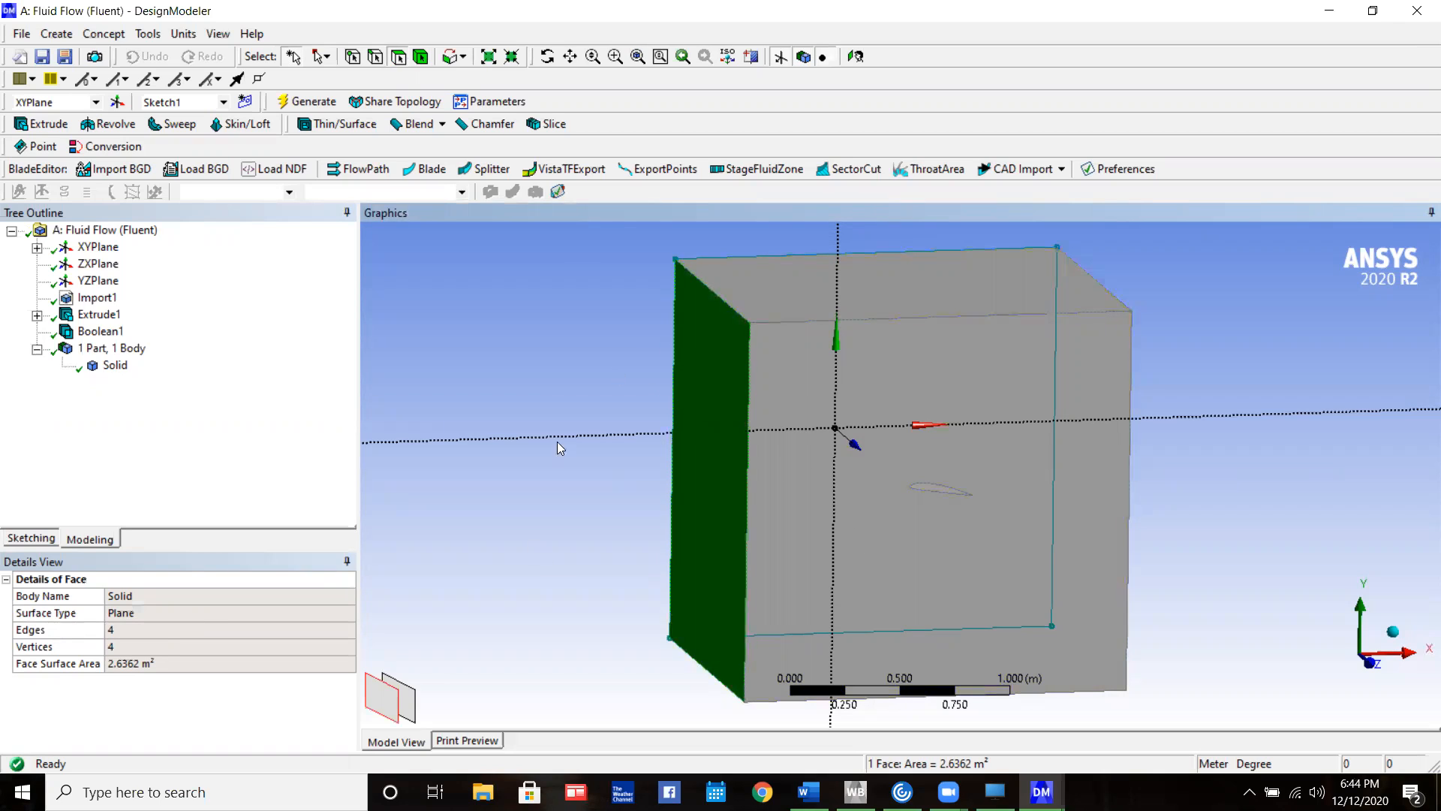
click(605, 344)
click(709, 372)
right_click(713, 524)
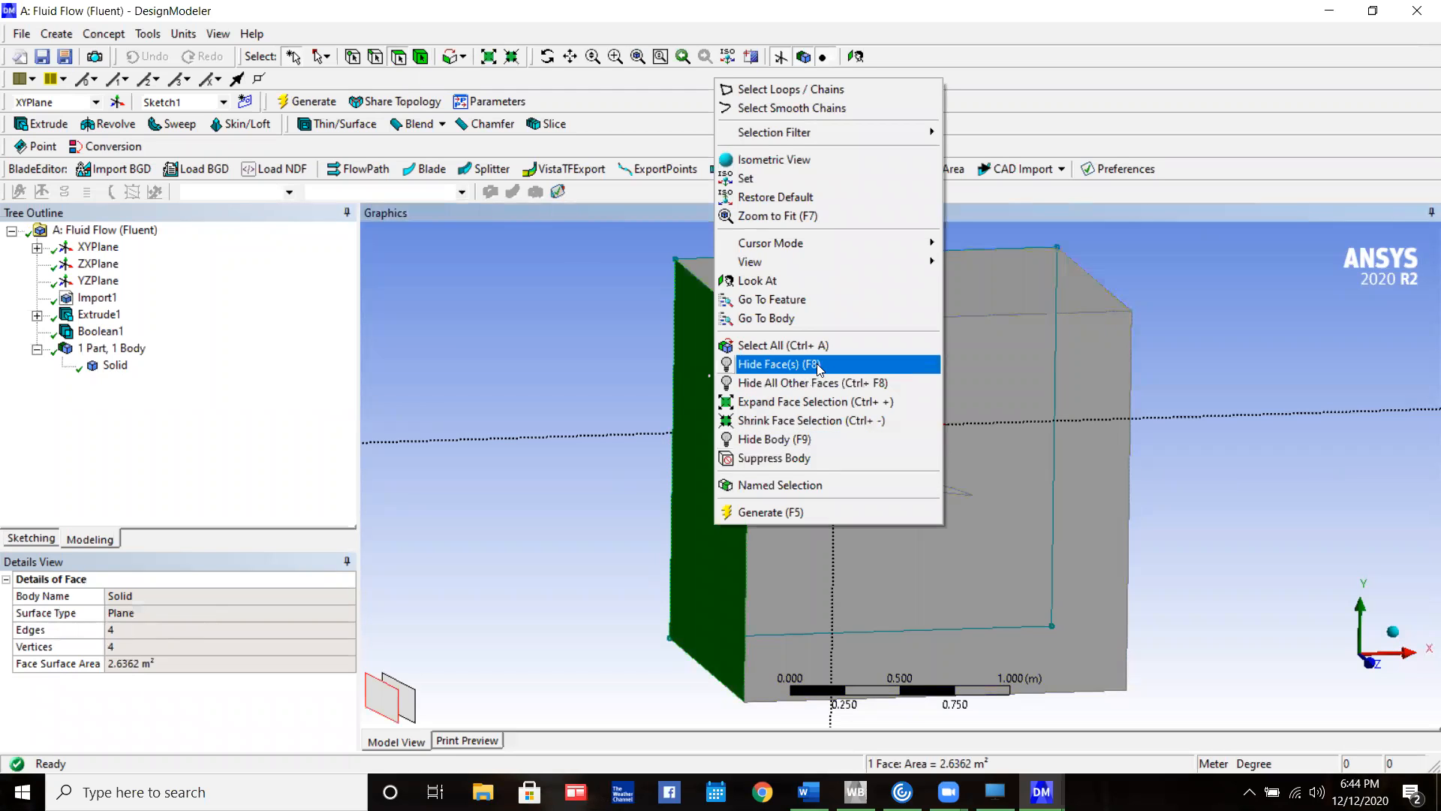
click(847, 481)
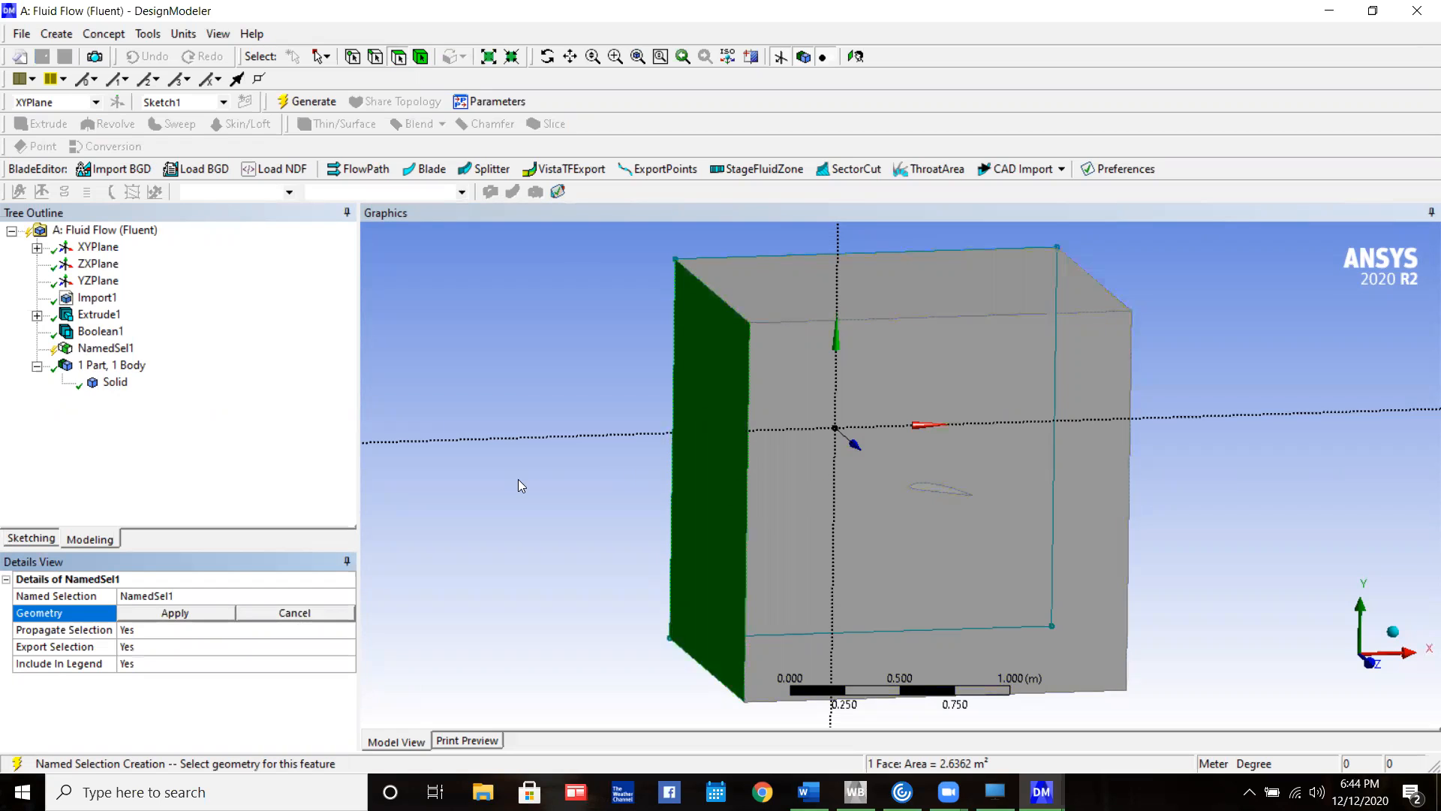
right_click(125, 350)
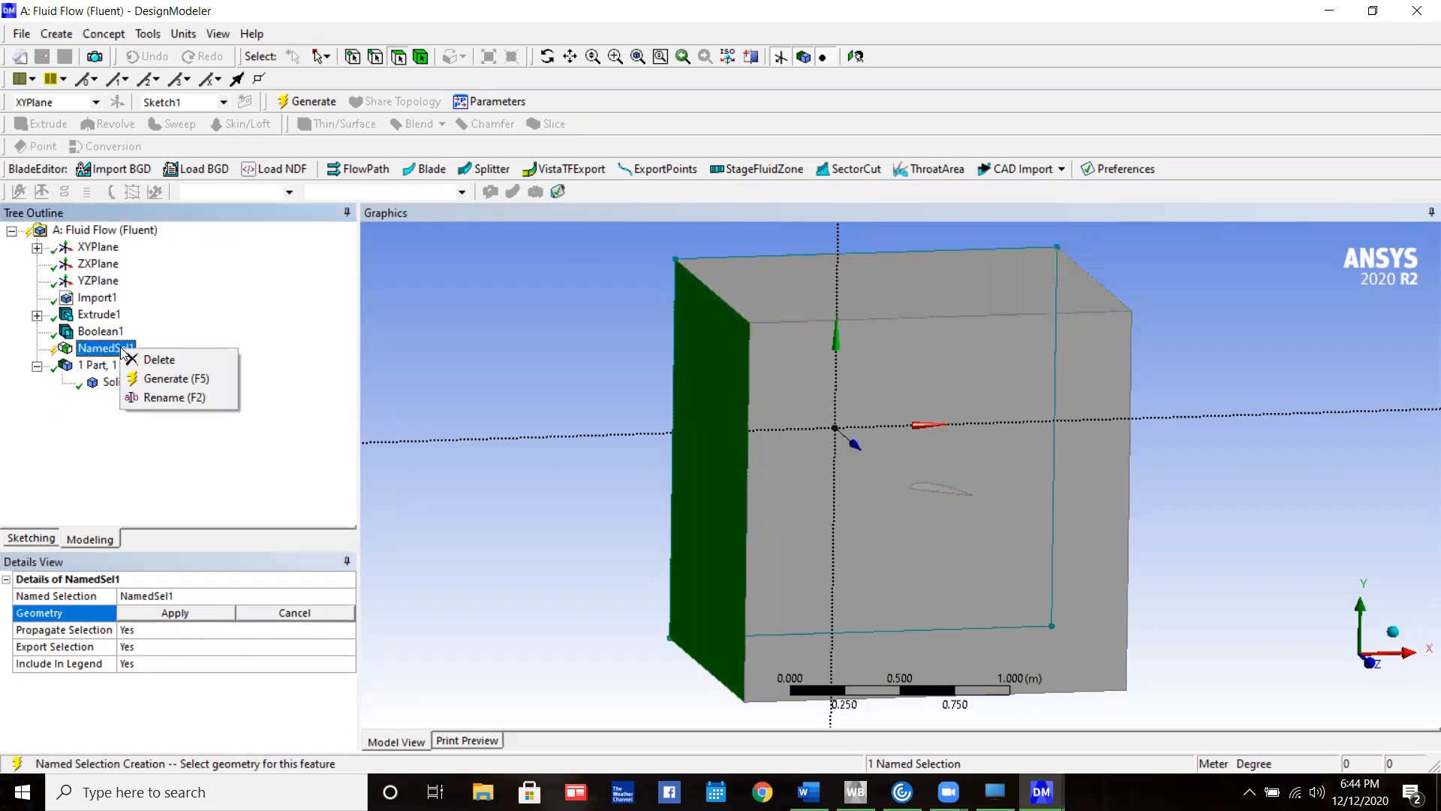
click(143, 358)
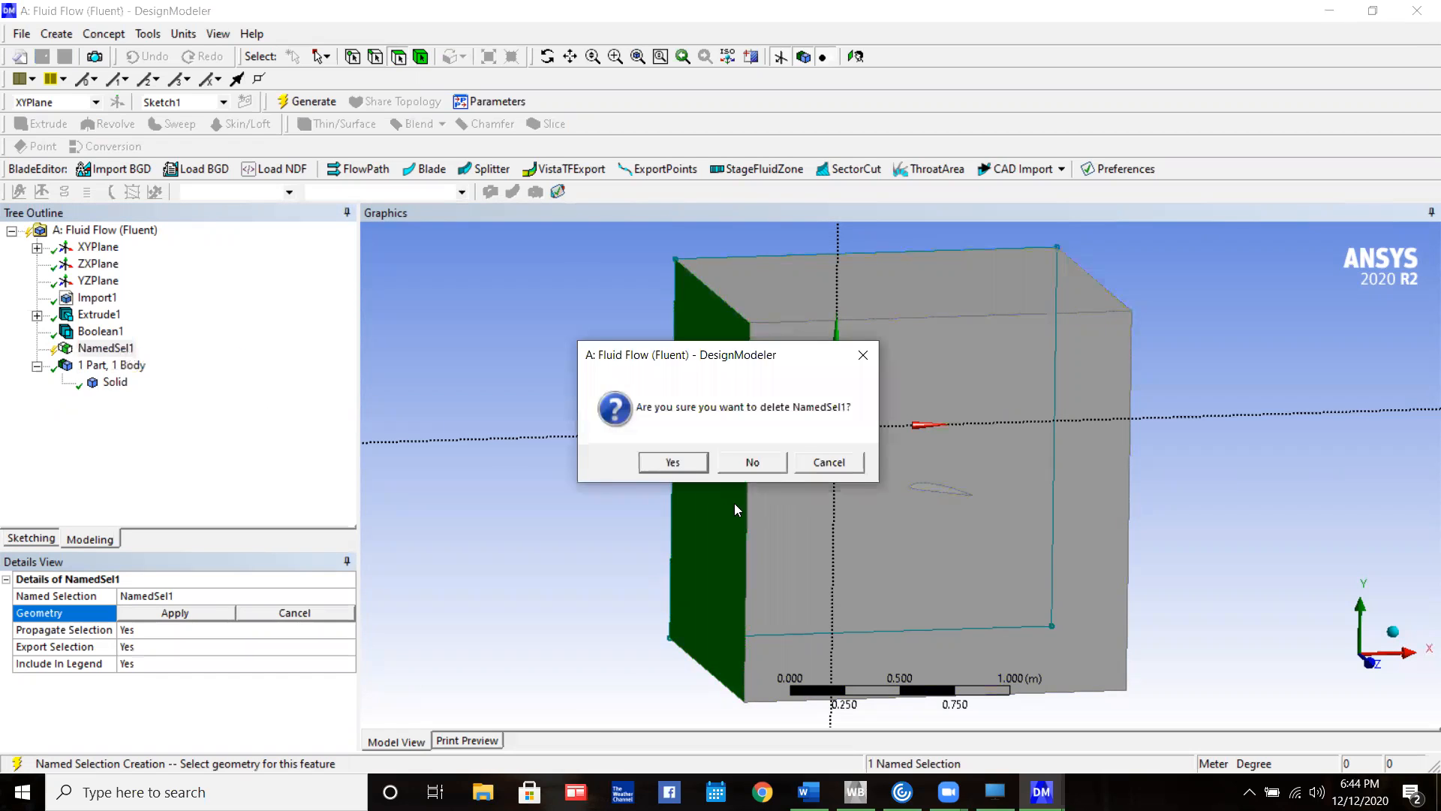
click(691, 464)
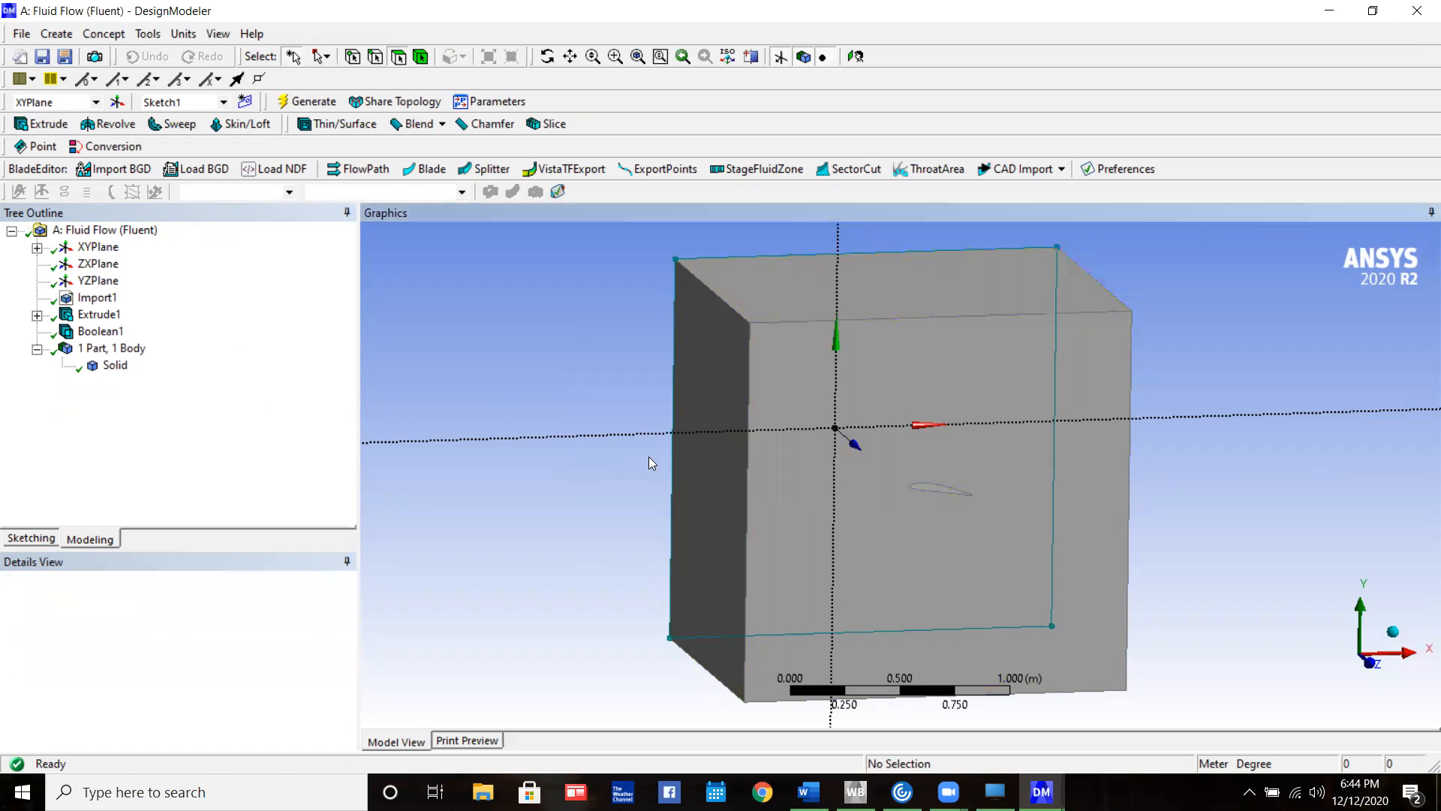
middle_drag(1098, 440, 955, 438)
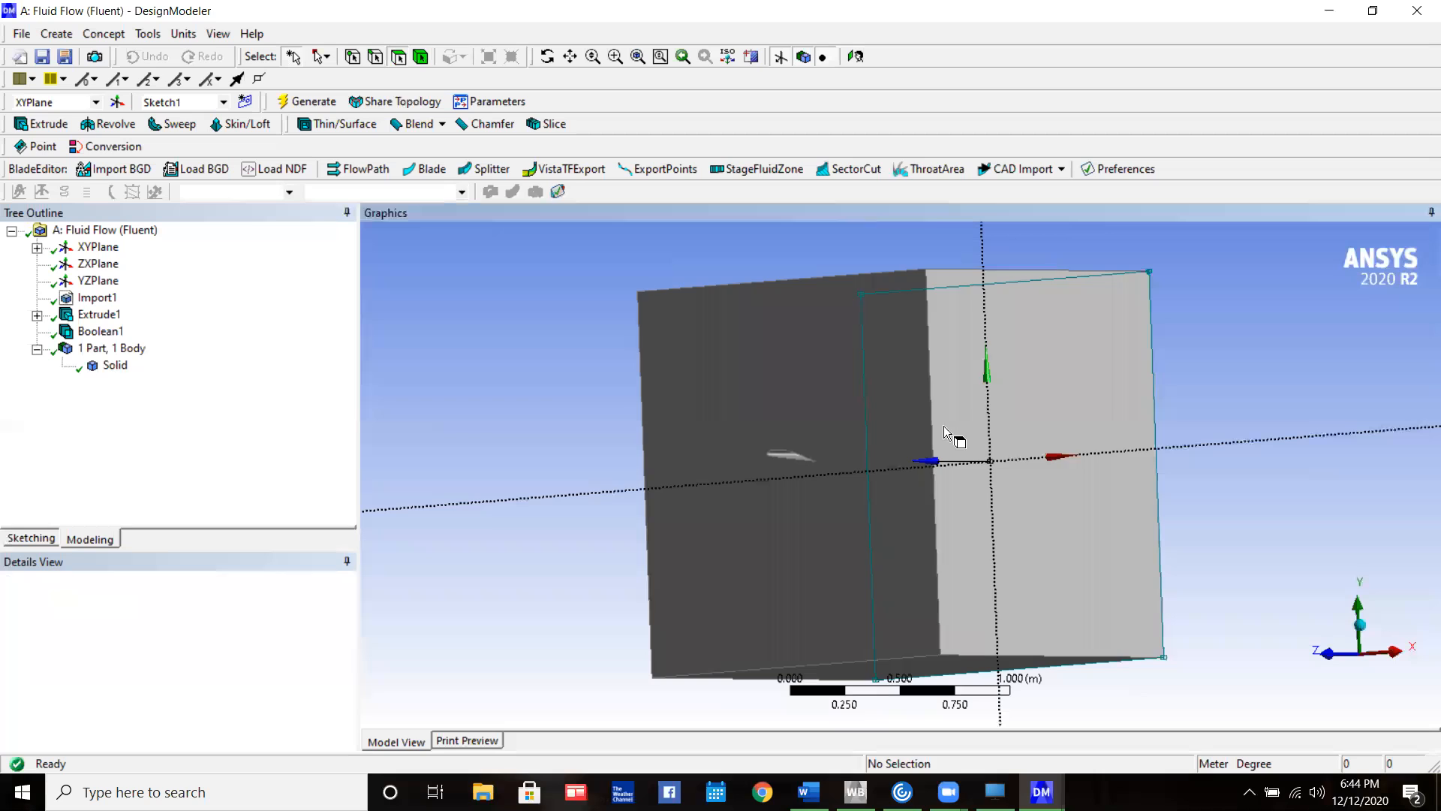
click(986, 409)
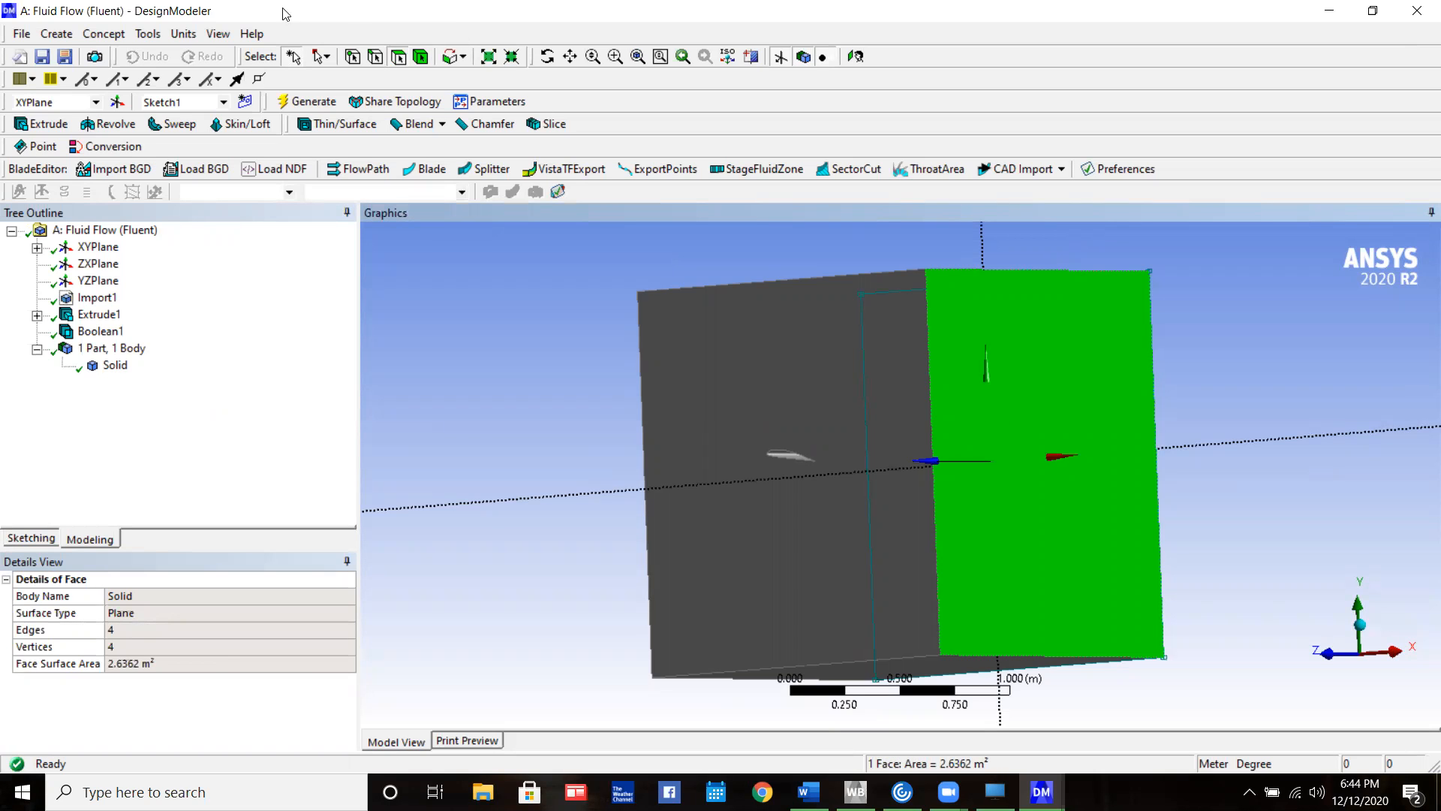
Switch to the Meshing window and create a named selection Inlet from the upstream enclosure face ahead of the wing's leading edge
click(1329, 11)
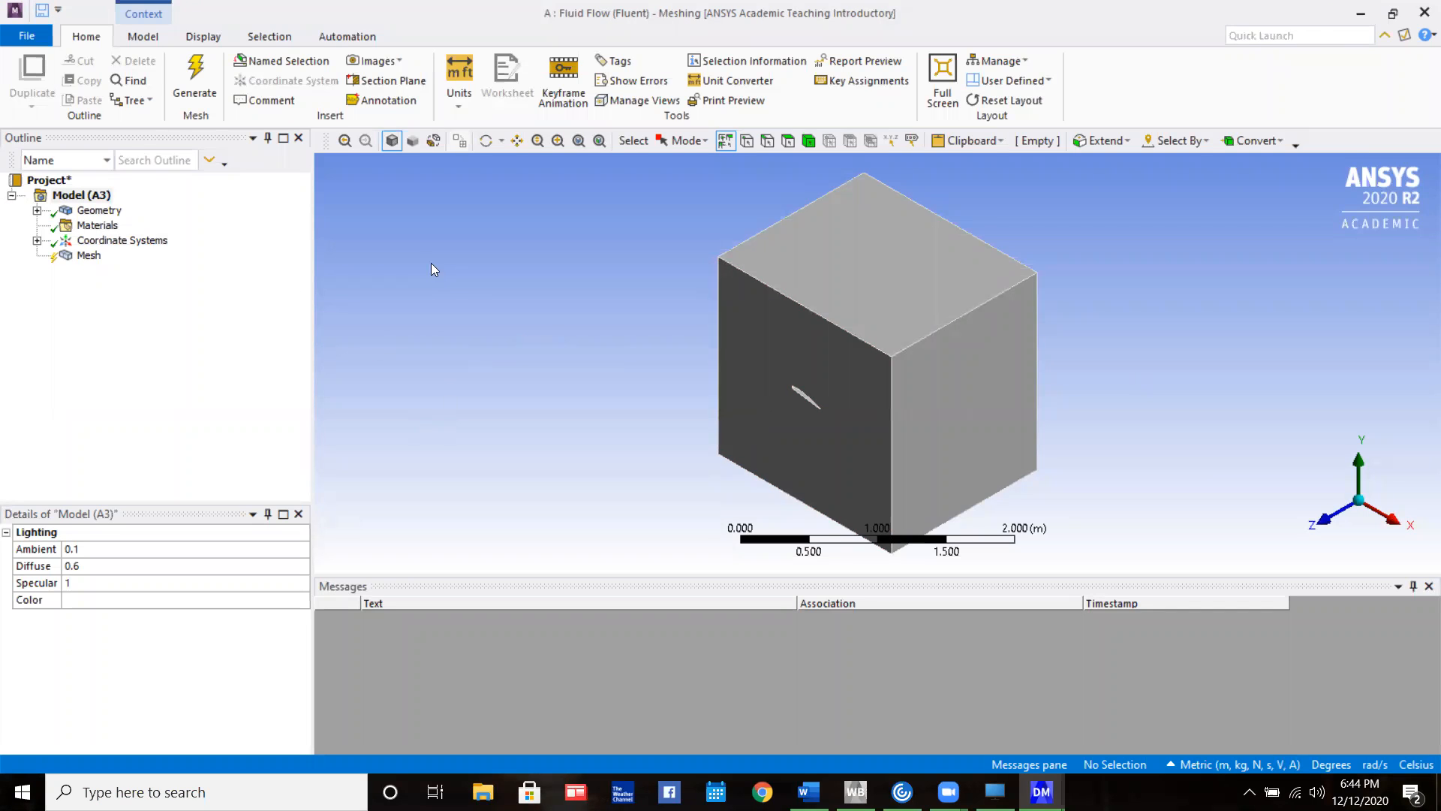
middle_drag(988, 383, 1338, 462)
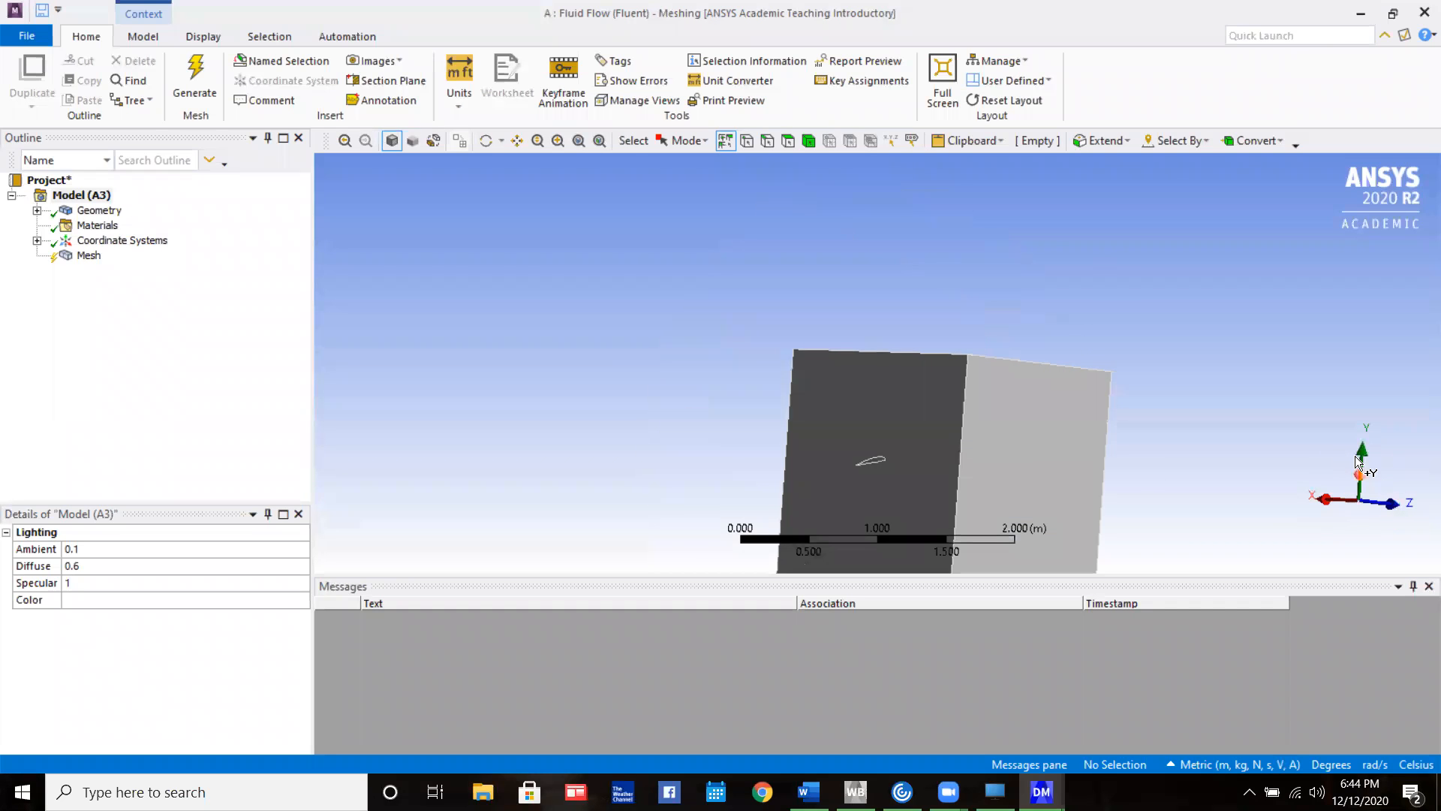
click(1393, 503)
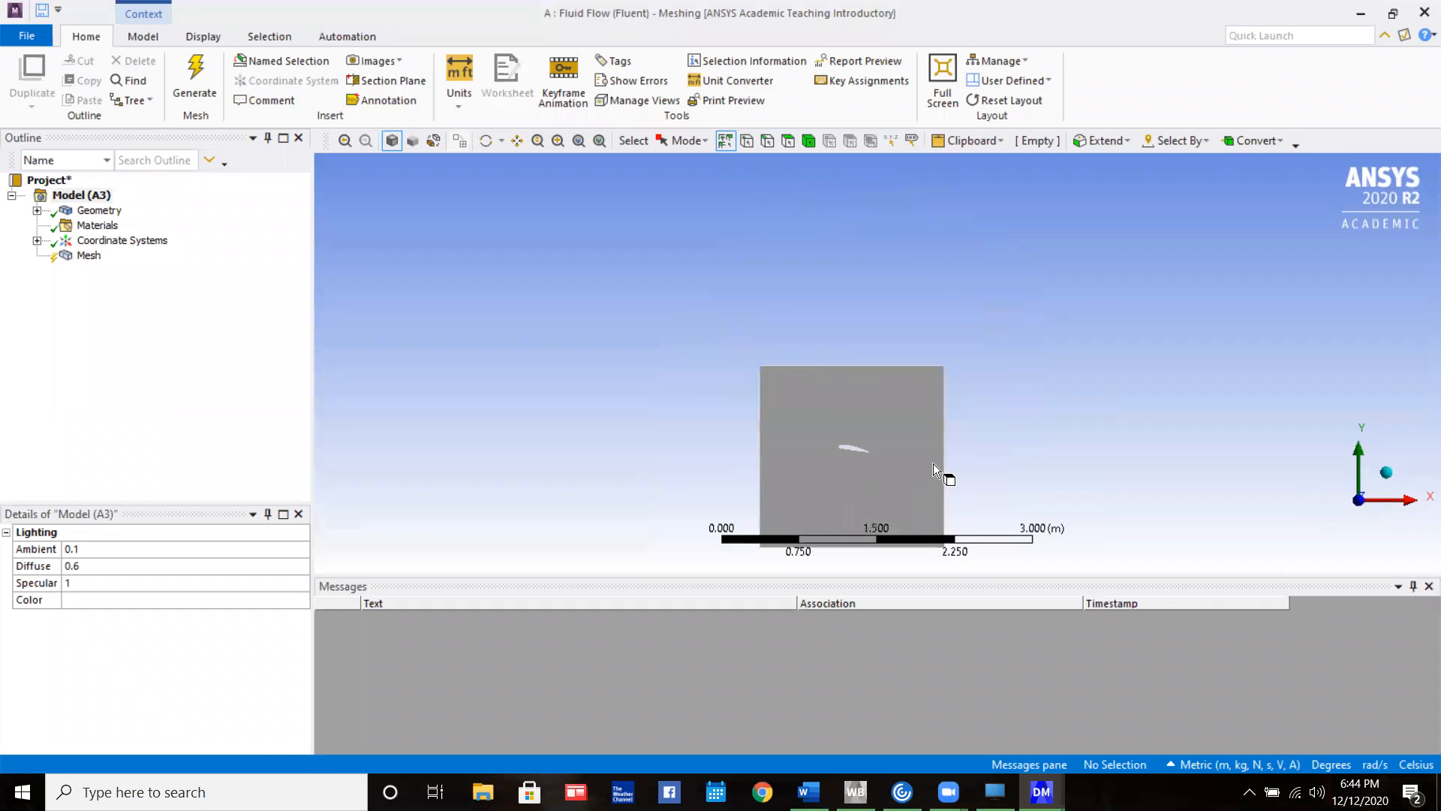
ctrl+middle_drag(1039, 435, 1041, 286)
scroll(879, 402, up, 4)
middle_drag(863, 377, 938, 393)
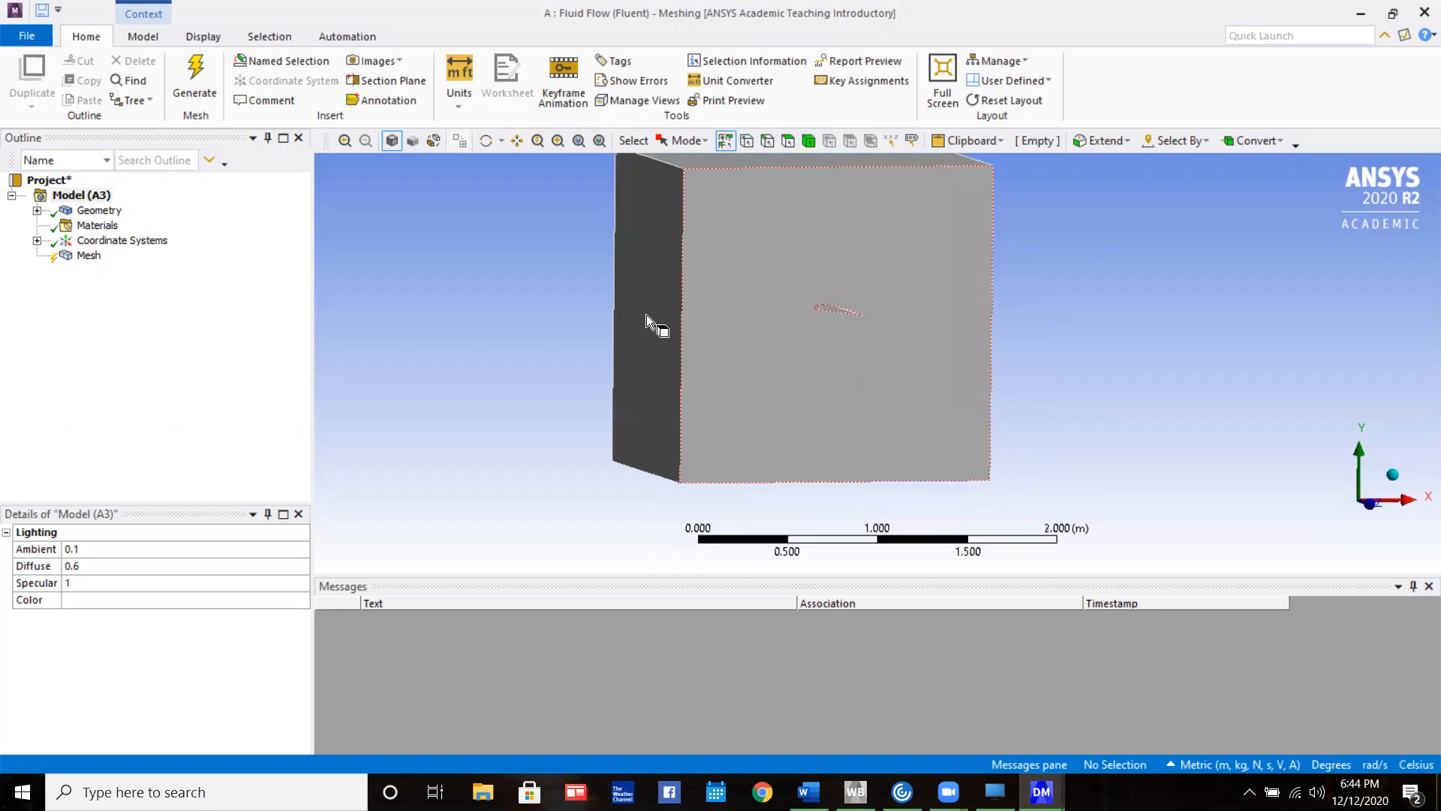
click(786, 139)
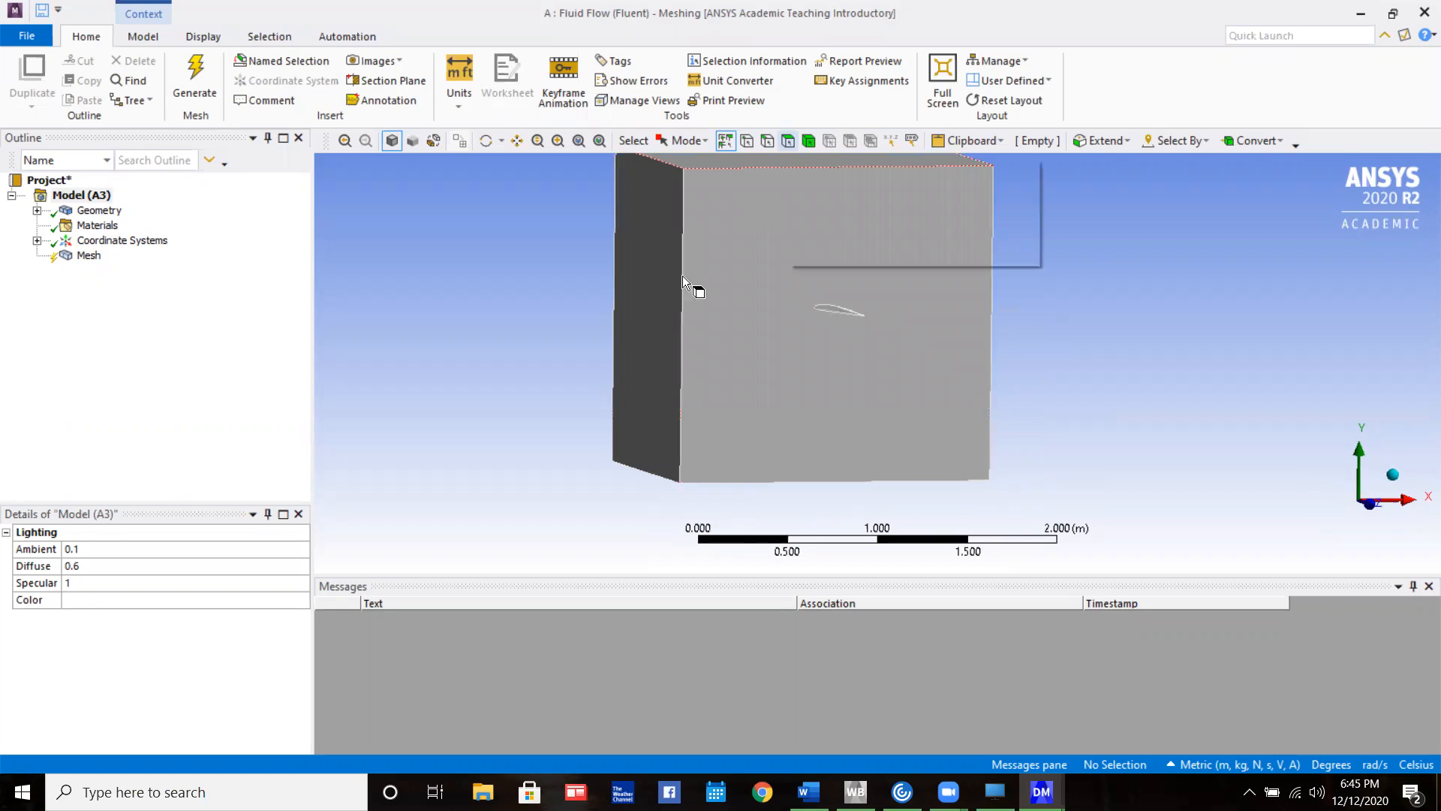
click(664, 283)
text(n)
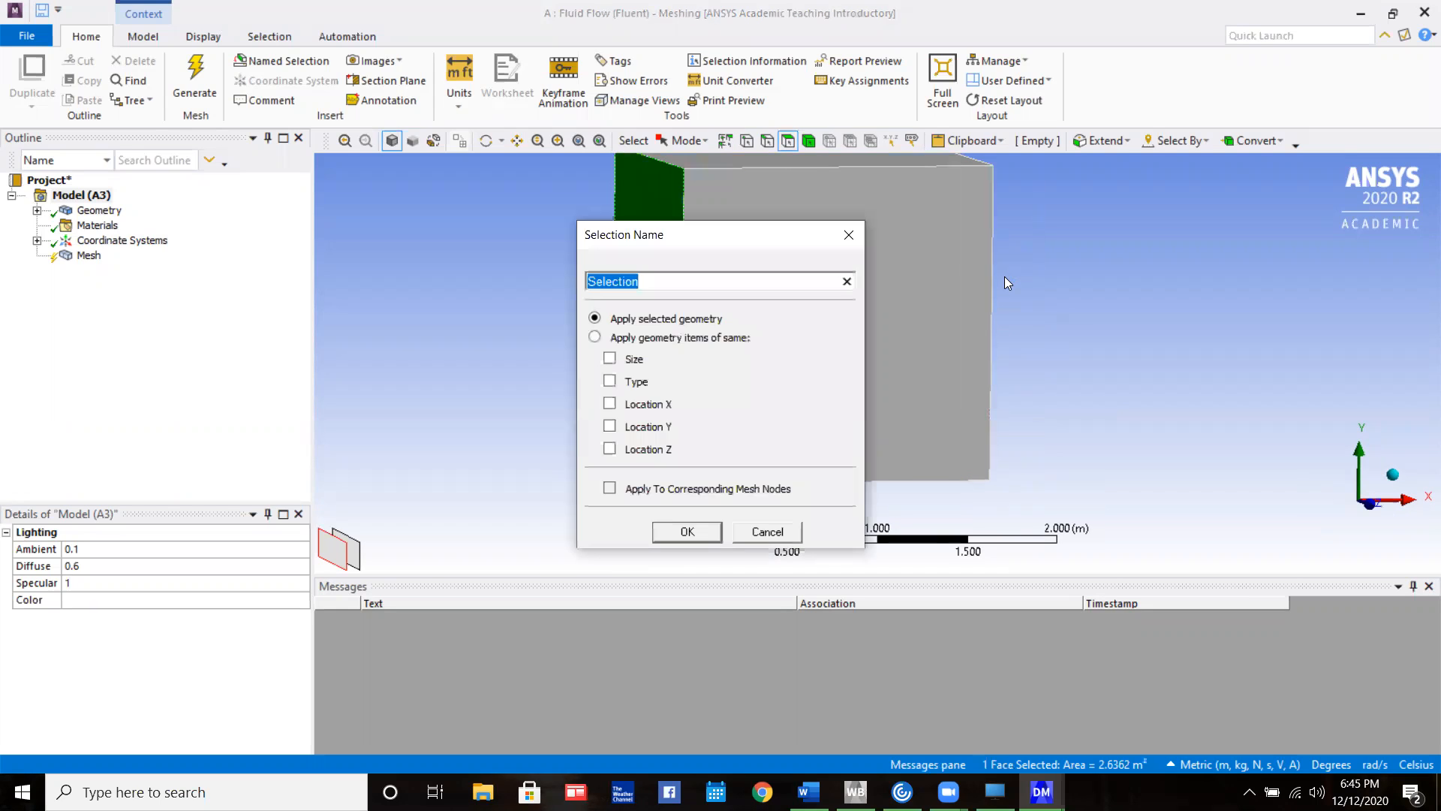
text(Inlet)
key(Return)
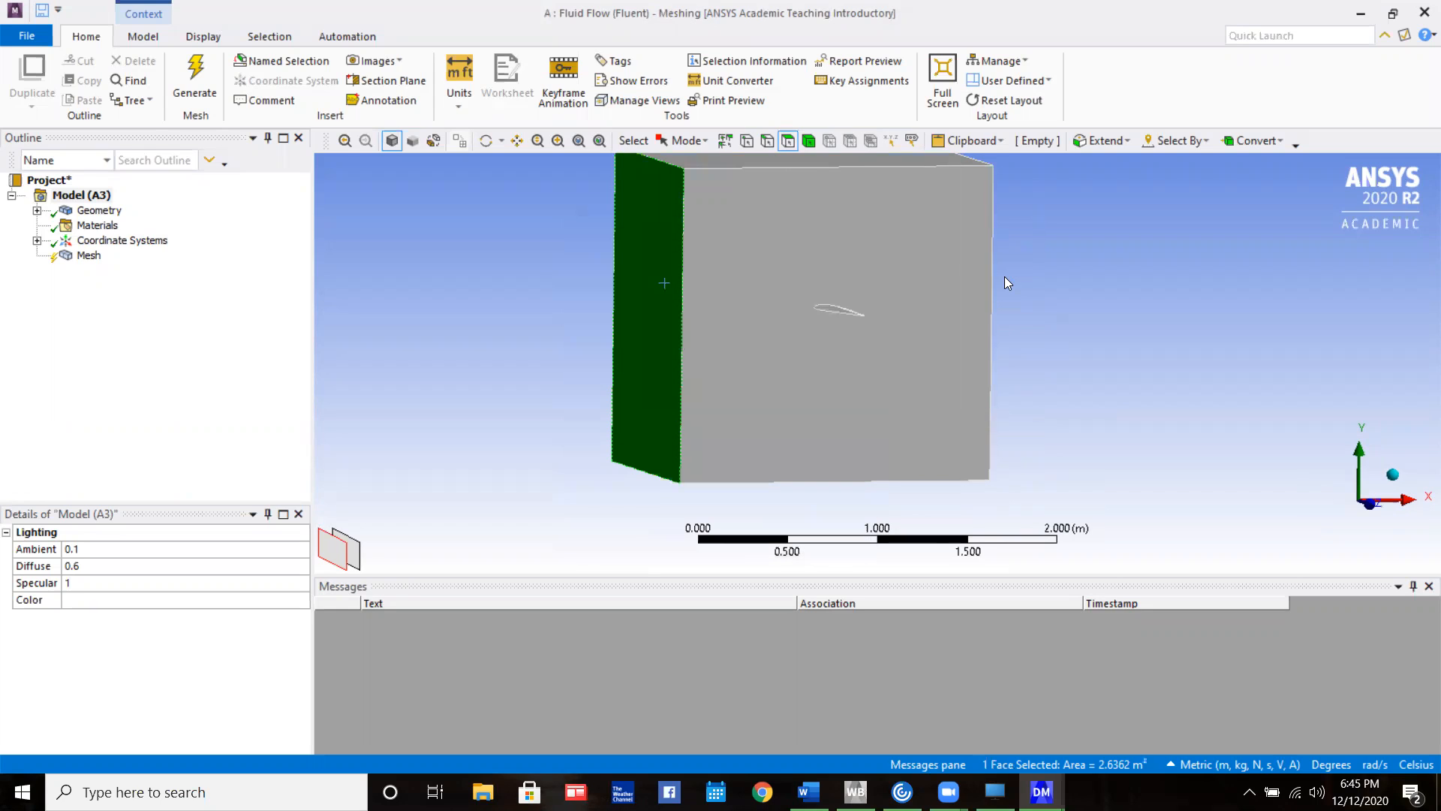
Create a named selection Outlet from the downstream enclosure face behind the wing's trailing edge
middle_drag(1154, 356, 952, 345)
click(952, 344)
text(nOut)
text(et)
key(Return)
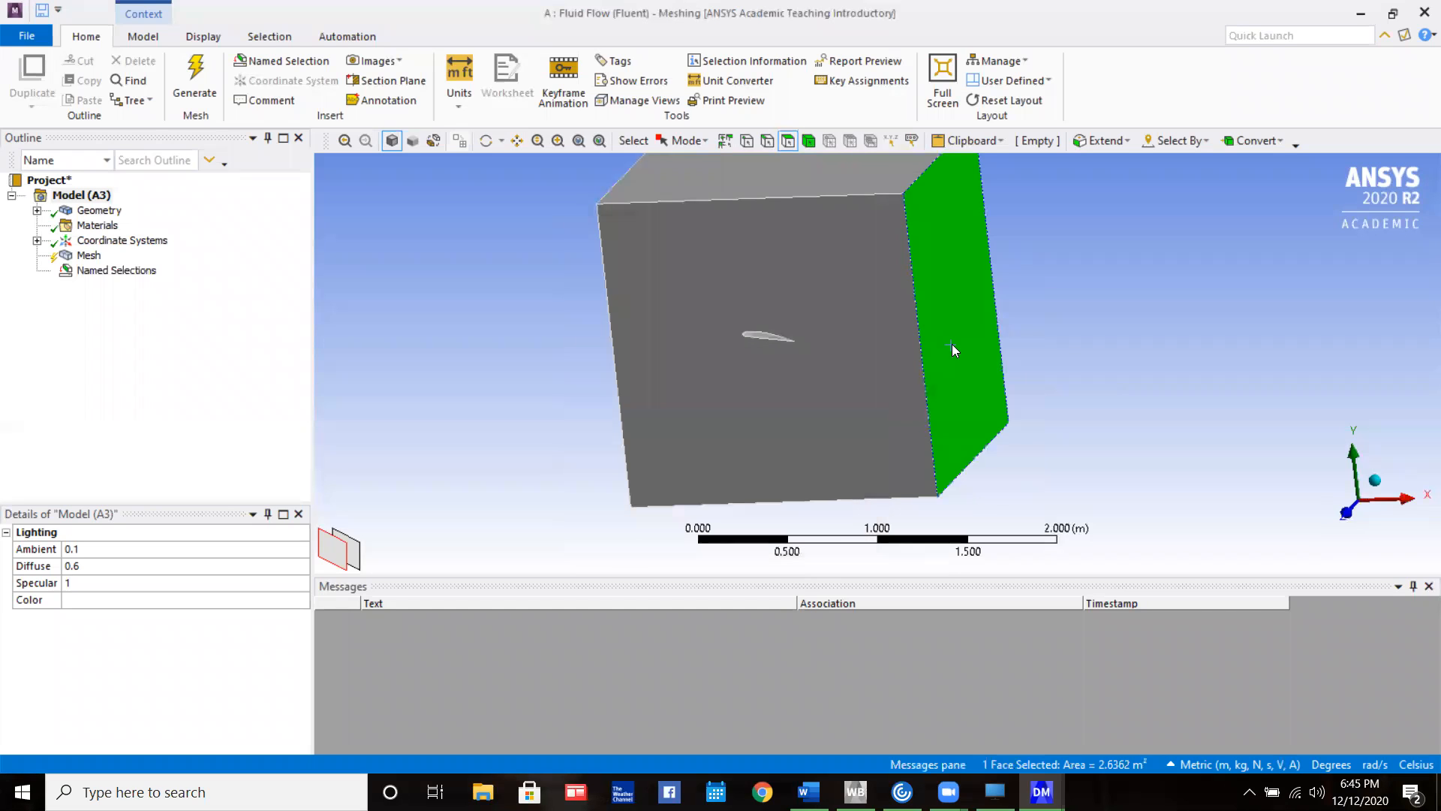
Create a named selection Wall from the four remaining outer enclosure faces: both airfoil-cut sides, the top and the bottom
click(1190, 267)
click(862, 233)
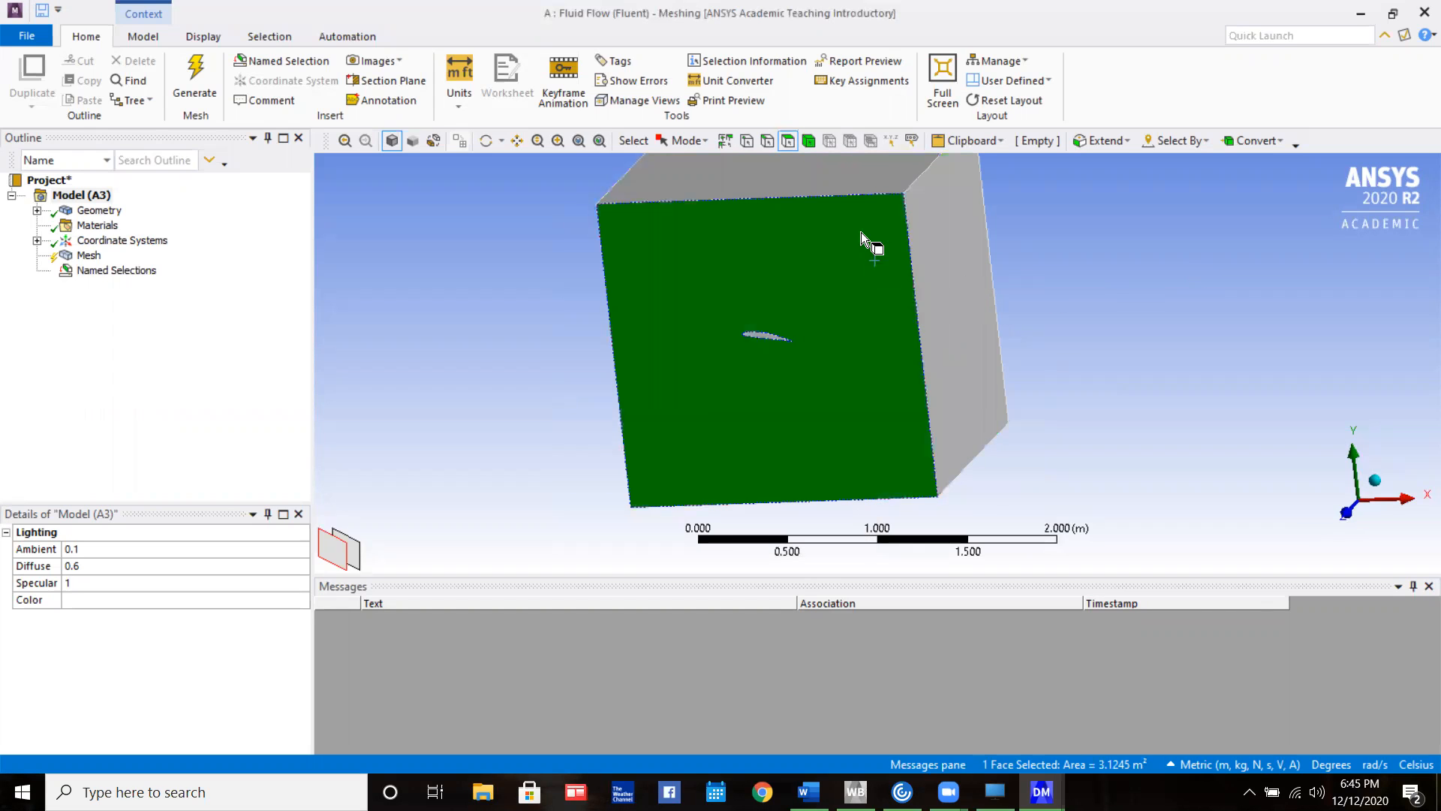
ctrl+click(858, 179)
ctrl+middle_drag(868, 409, 854, 306)
middle_drag(853, 330, 857, 233)
ctrl+click(877, 431)
middle_drag(856, 405, 863, 308)
middle_drag(990, 442, 1028, 363)
ctrl+click(1066, 299)
middle_drag(1066, 299, 1111, 329)
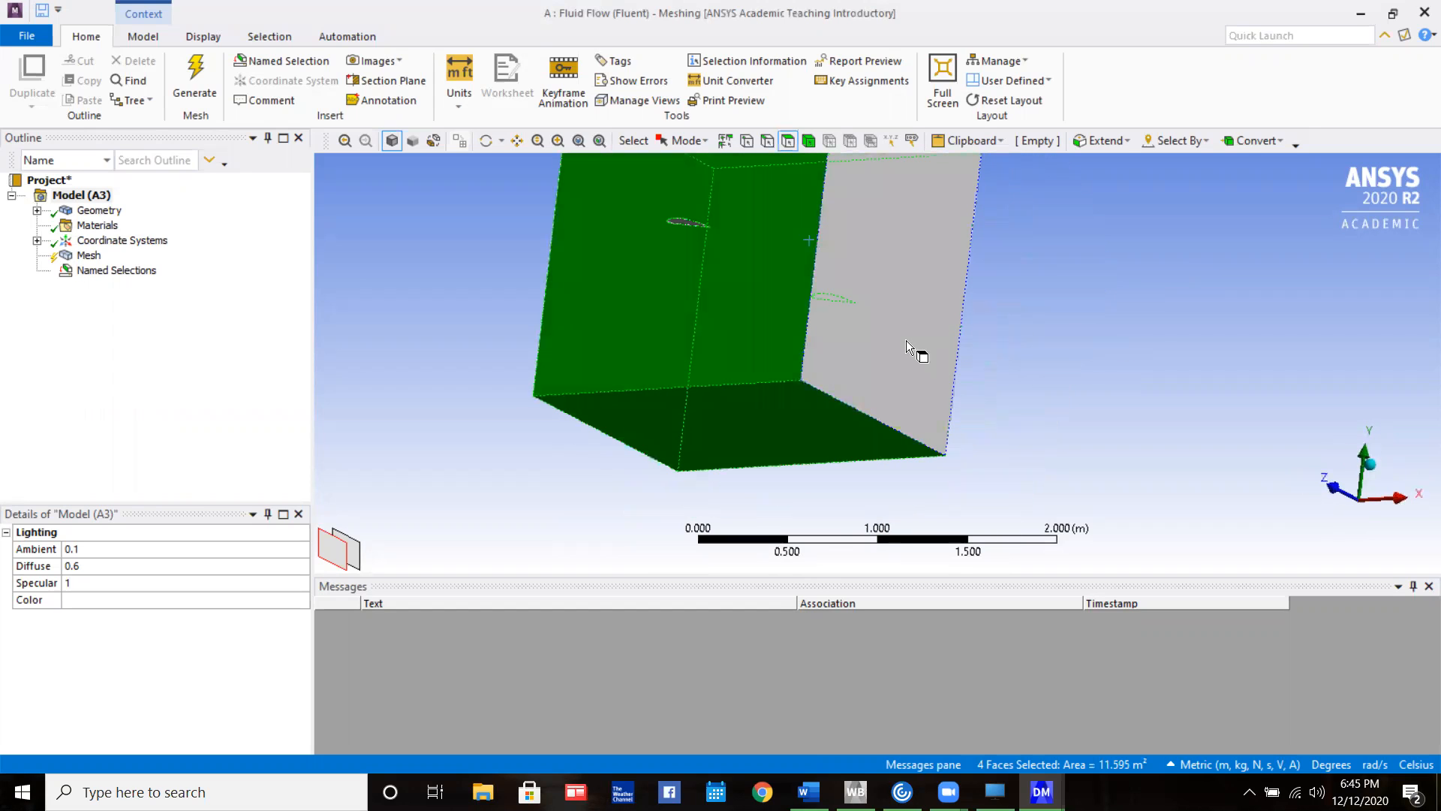
text(nWall)
key(Return)
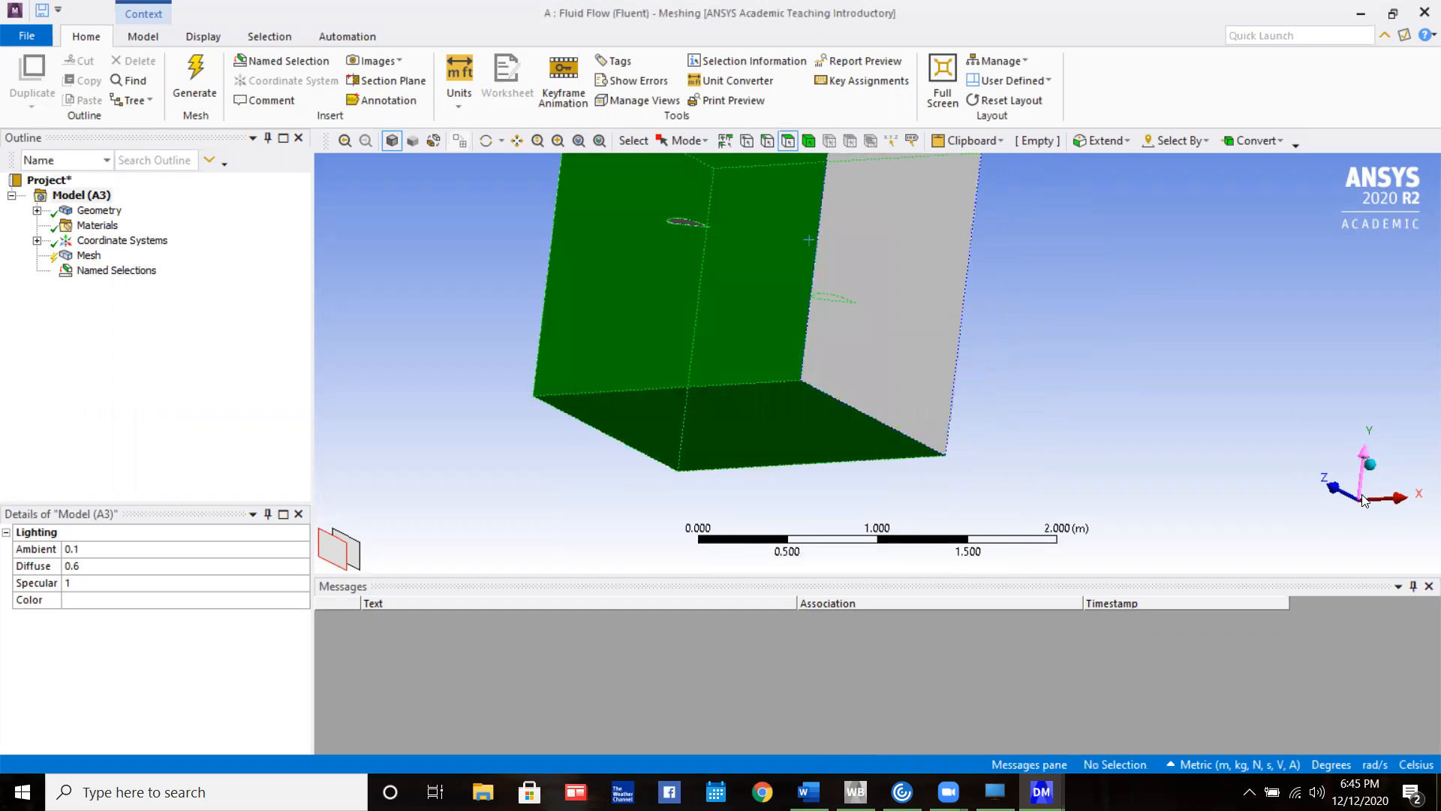
Create a named selection Wing from the inner airfoil surface of the wing cutout
click(1333, 488)
scroll(805, 274, up, 5)
scroll(795, 226, down, 5)
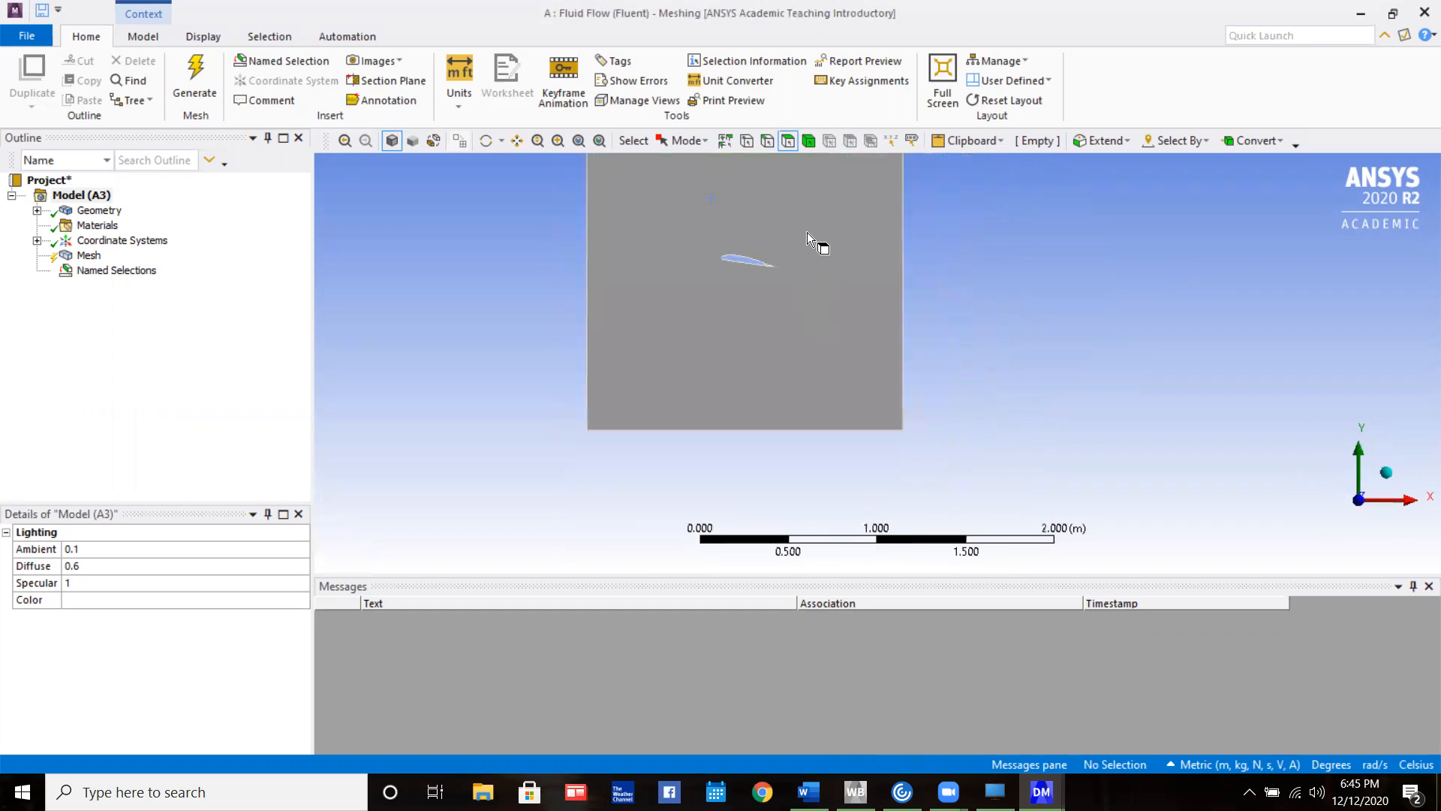
ctrl+middle_drag(834, 258, 927, 403)
scroll(887, 322, down, 3)
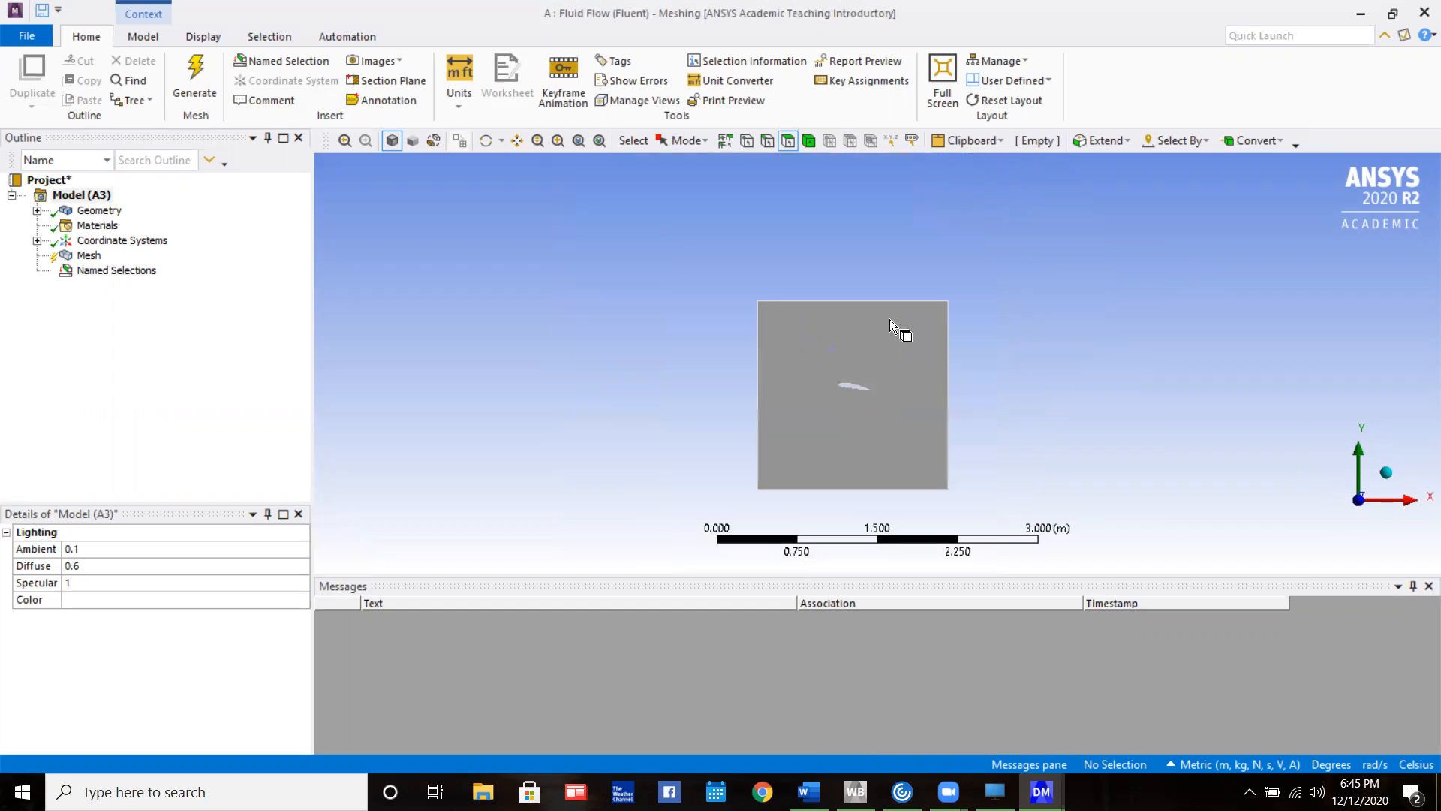
scroll(856, 398, up, 7)
scroll(834, 440, up, 3)
middle_drag(739, 495, 728, 474)
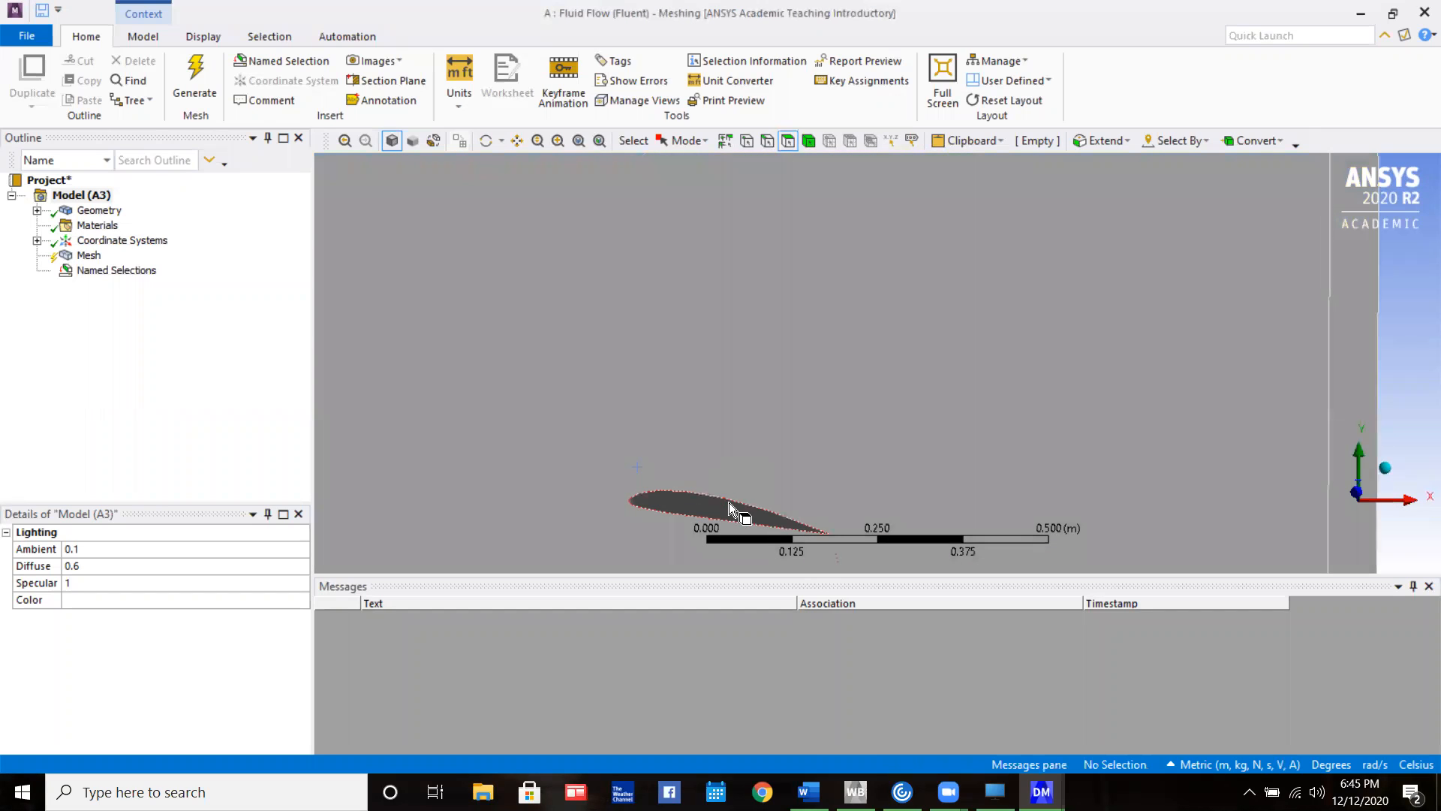
click(718, 511)
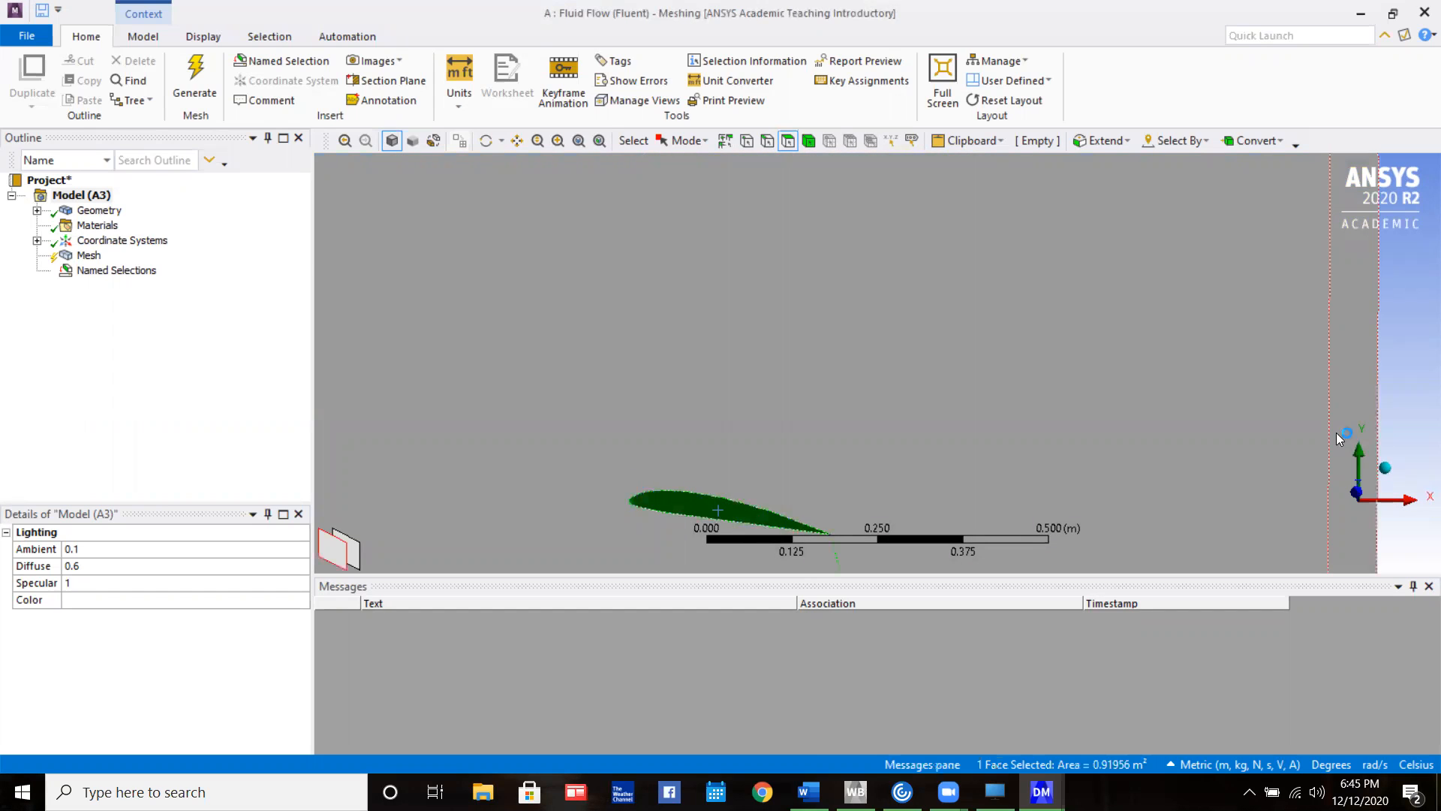
text(nWing)
key(Return)
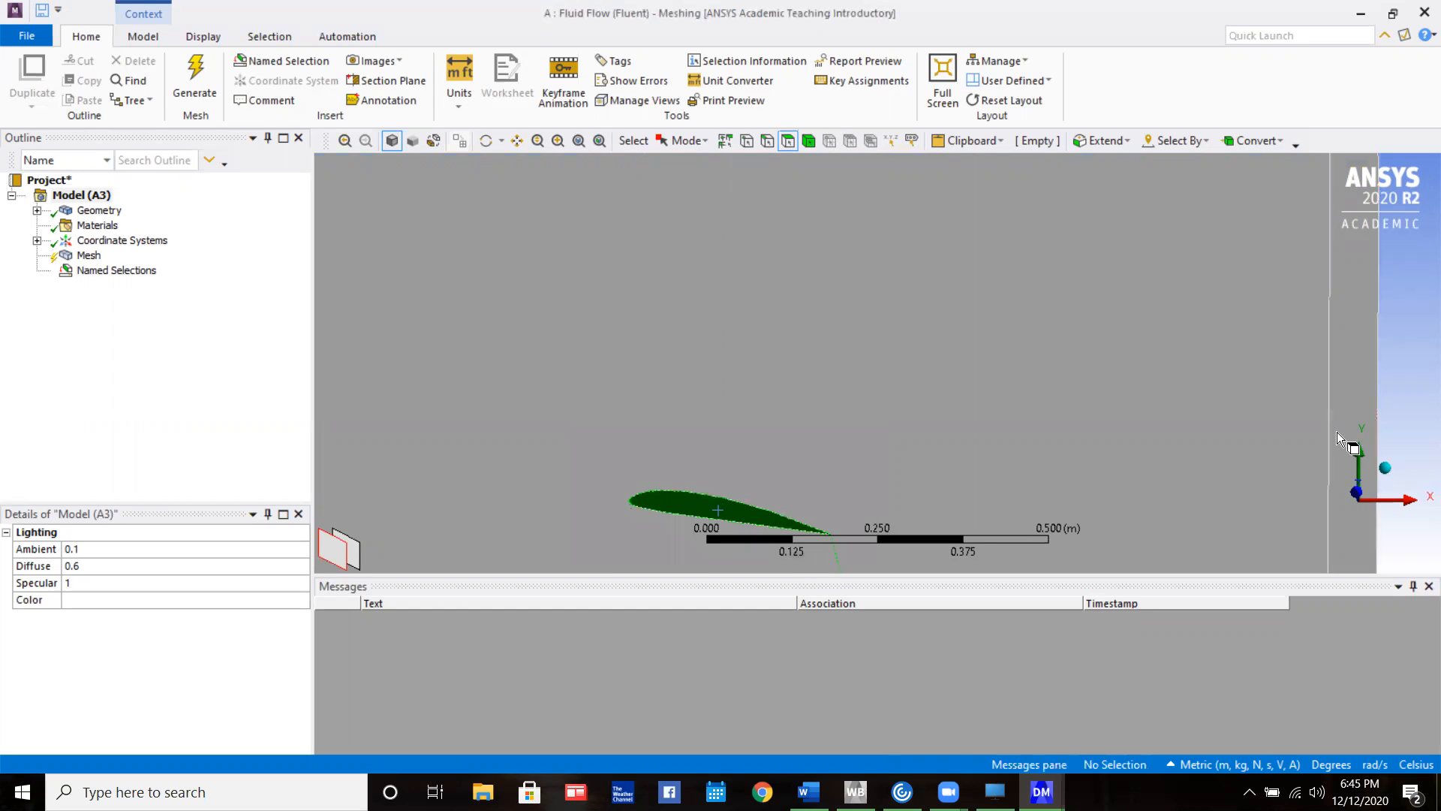
Set the mesh element size to 0.6 m and generate the mesh
click(1371, 489)
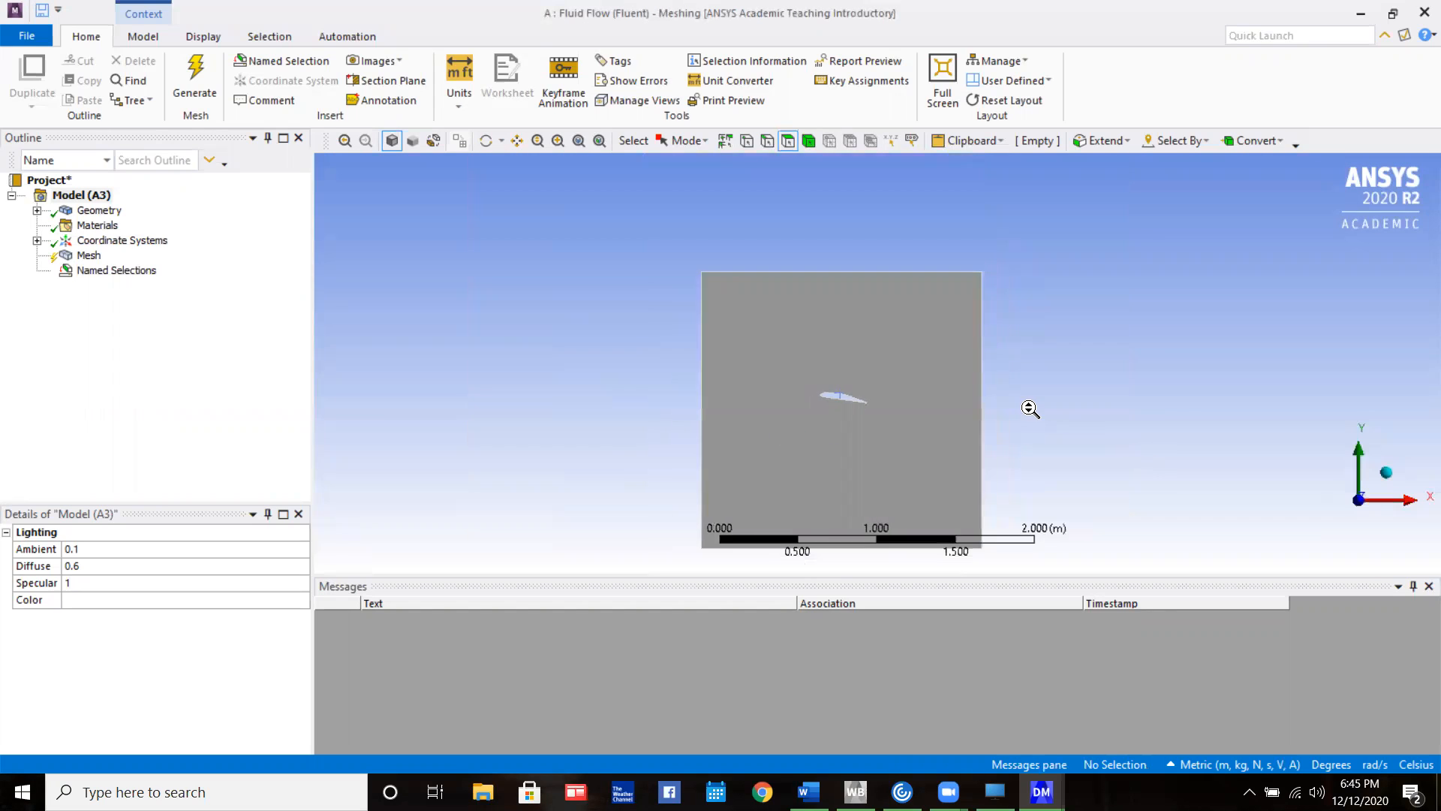
click(63, 258)
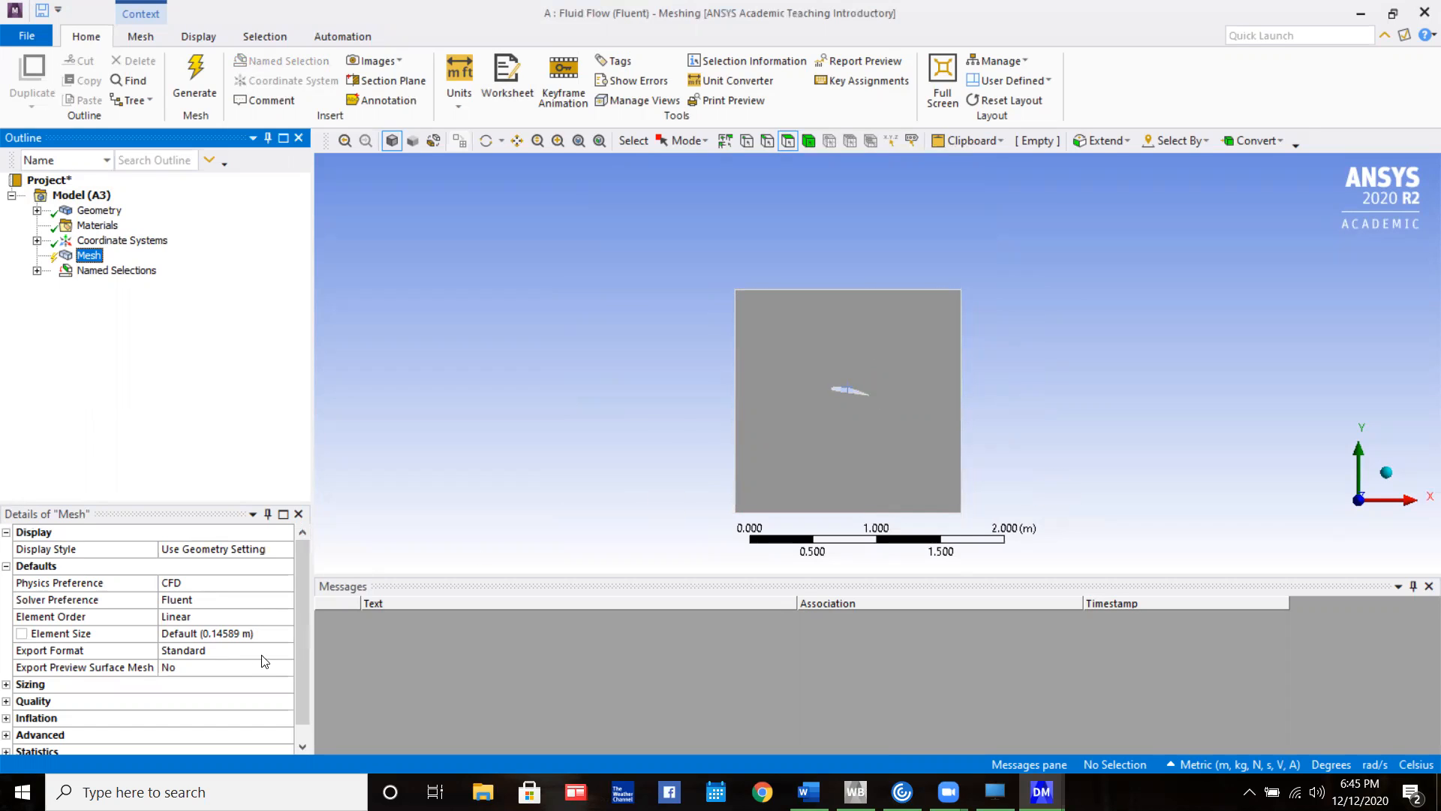
click(237, 634)
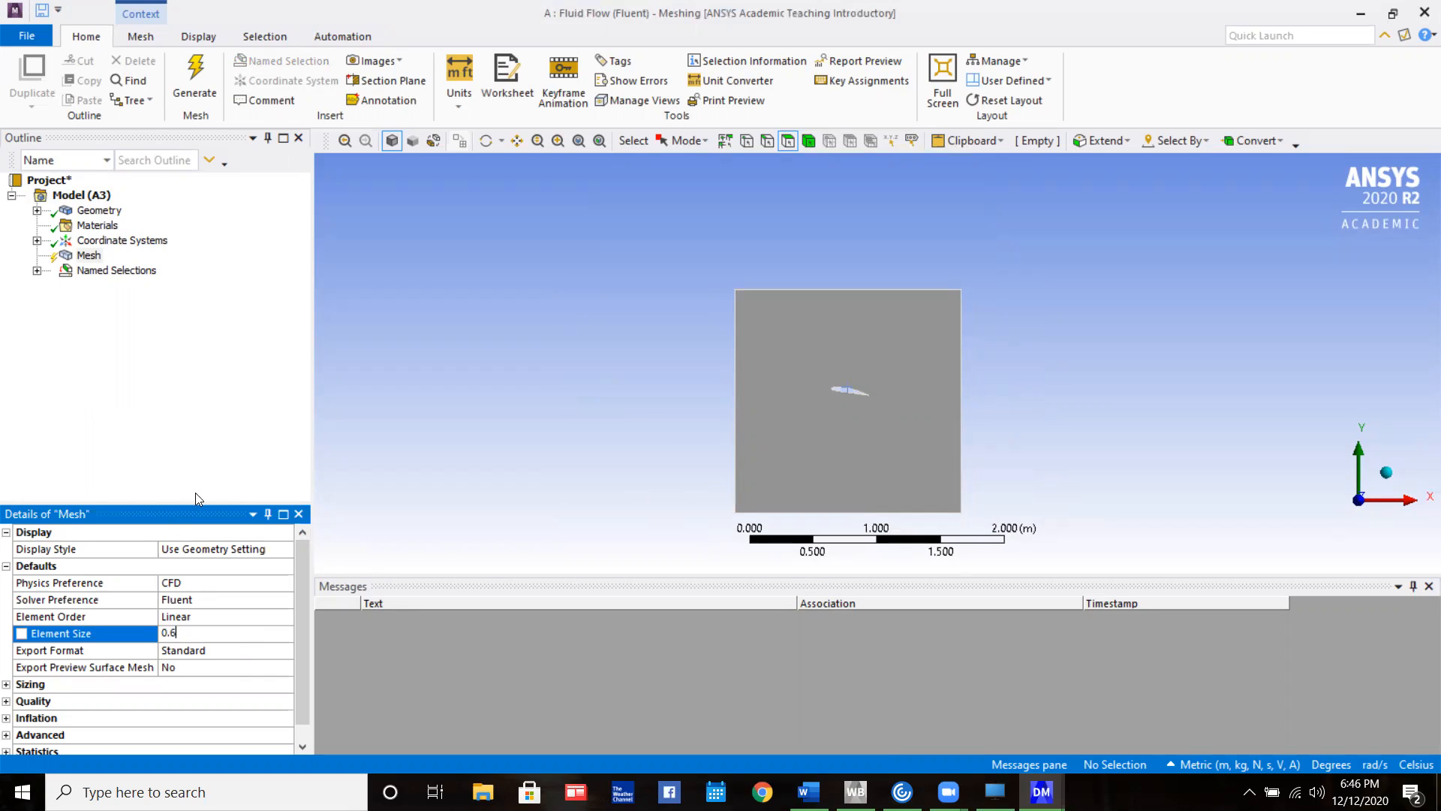
click(221, 462)
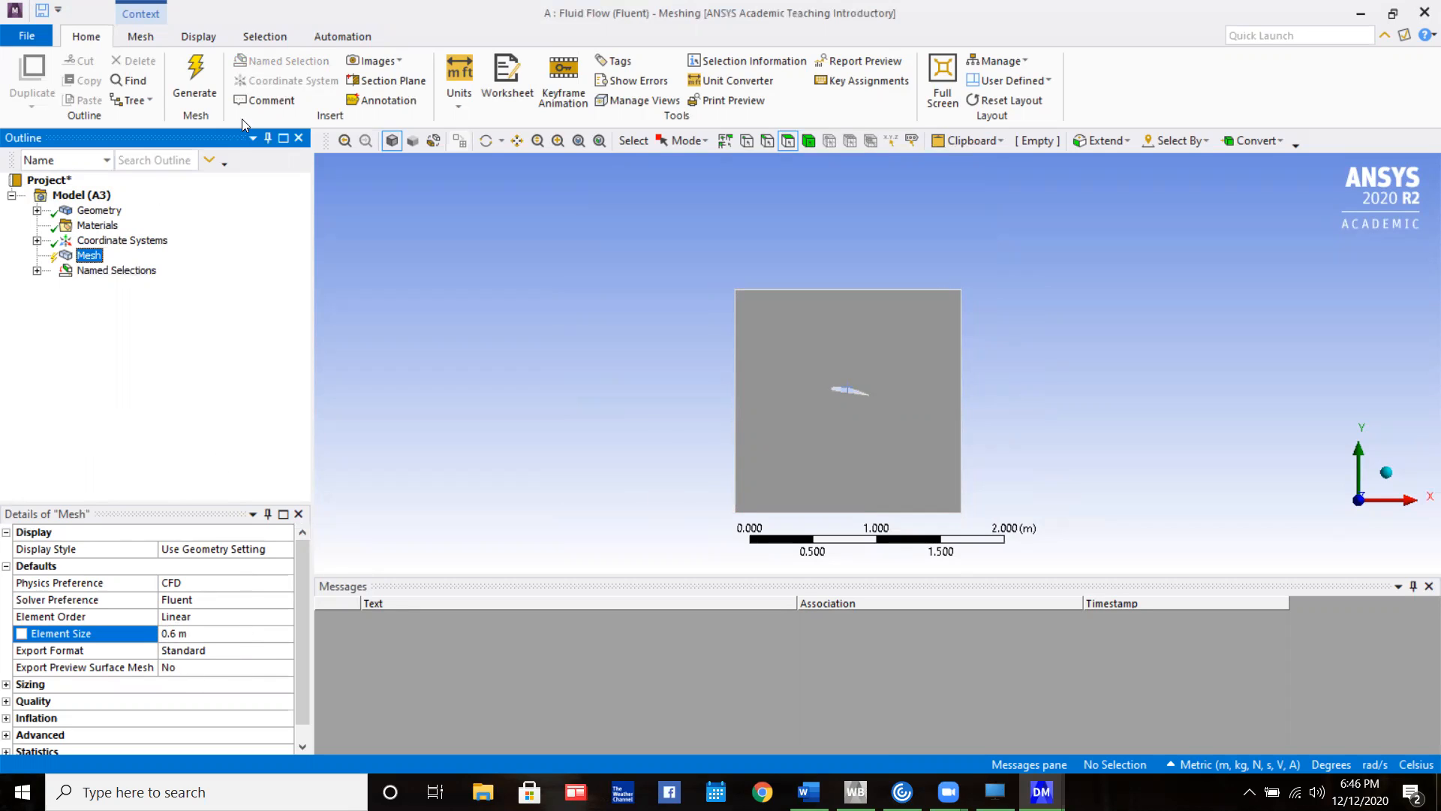
click(196, 79)
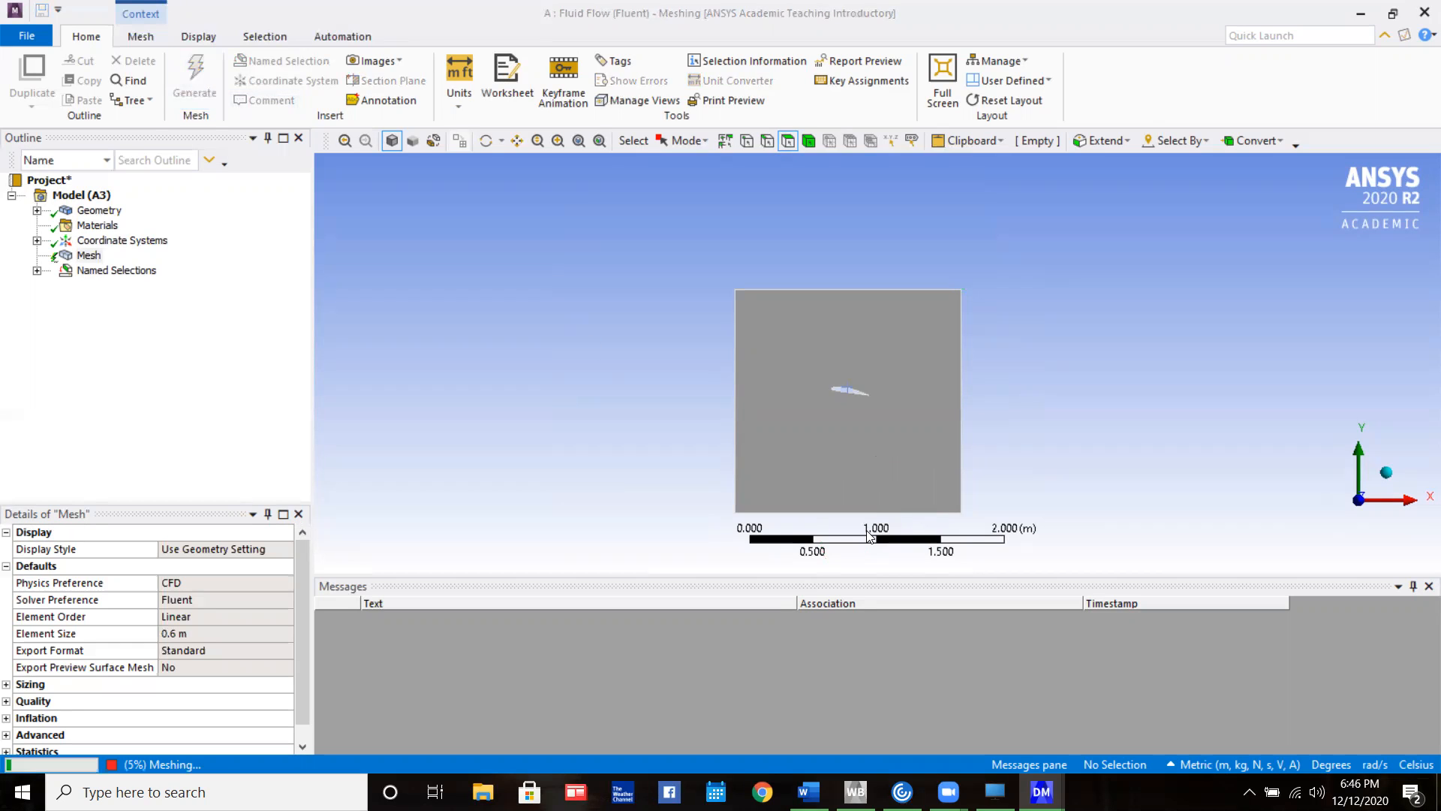
Examine the generated mesh around the airfoil cutout and across the enclosure faces
scroll(901, 373, down, 1)
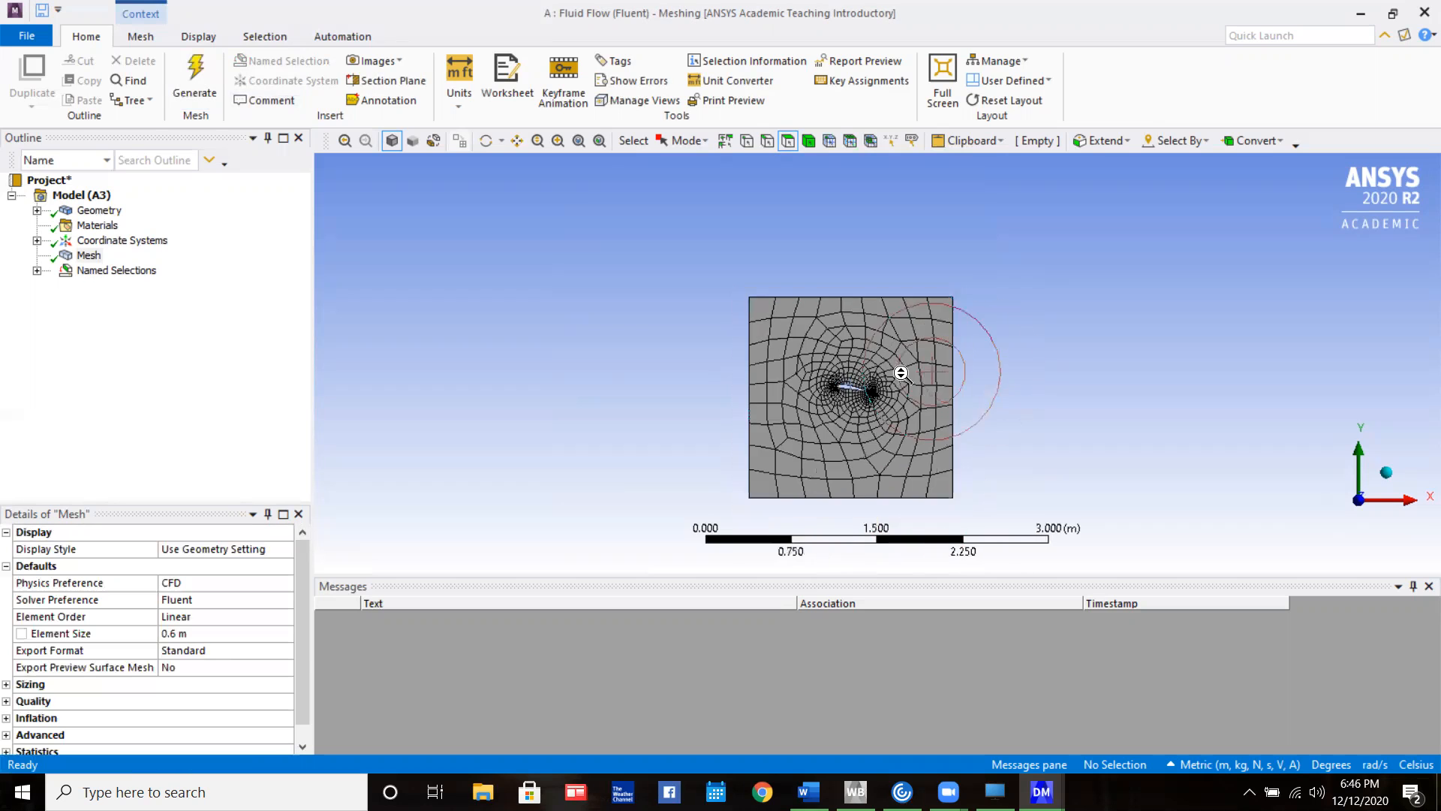
scroll(897, 382, up, 7)
middle_drag(897, 383, 1348, 518)
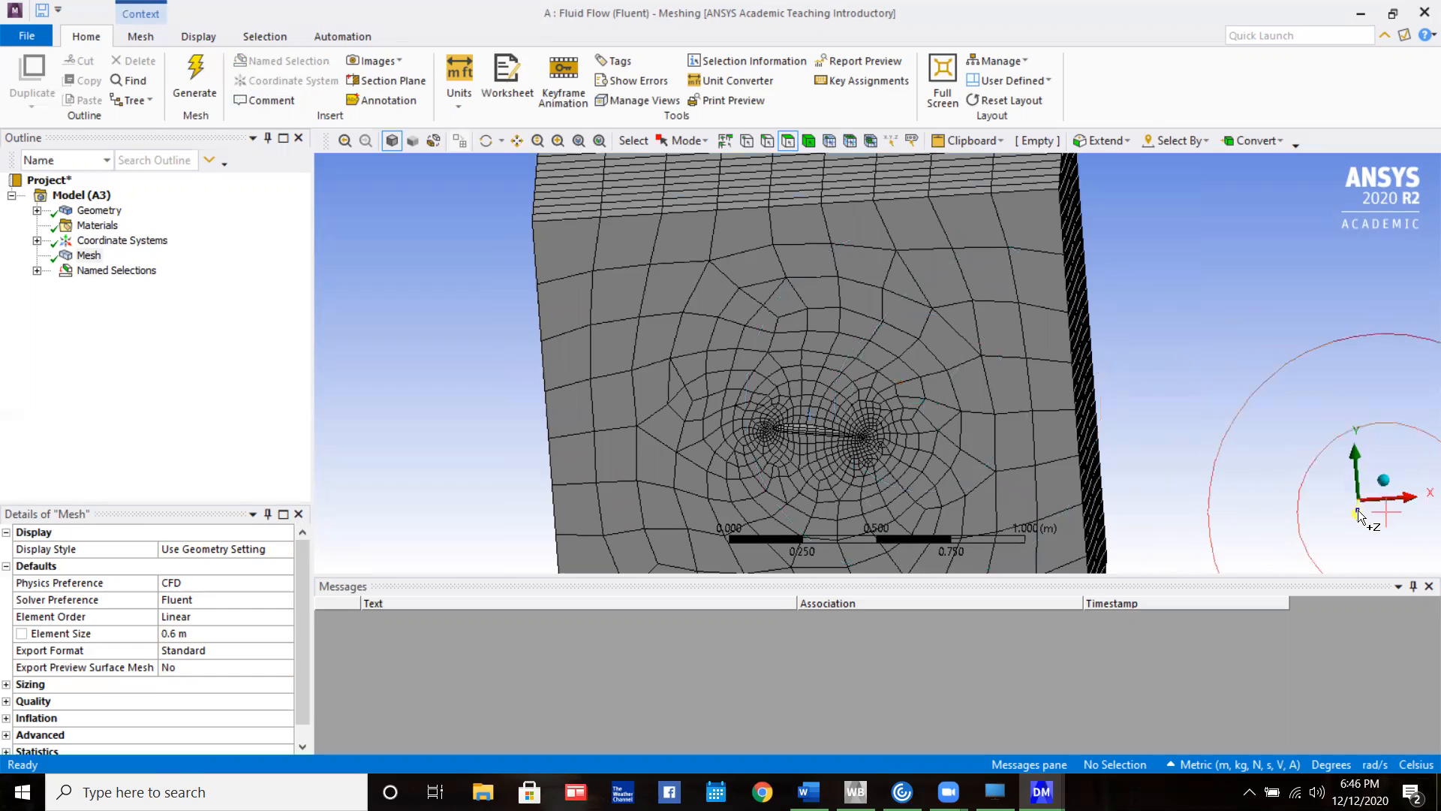
click(1358, 512)
scroll(1061, 484, up, 3)
scroll(1036, 472, down, 2)
scroll(1021, 466, down, 3)
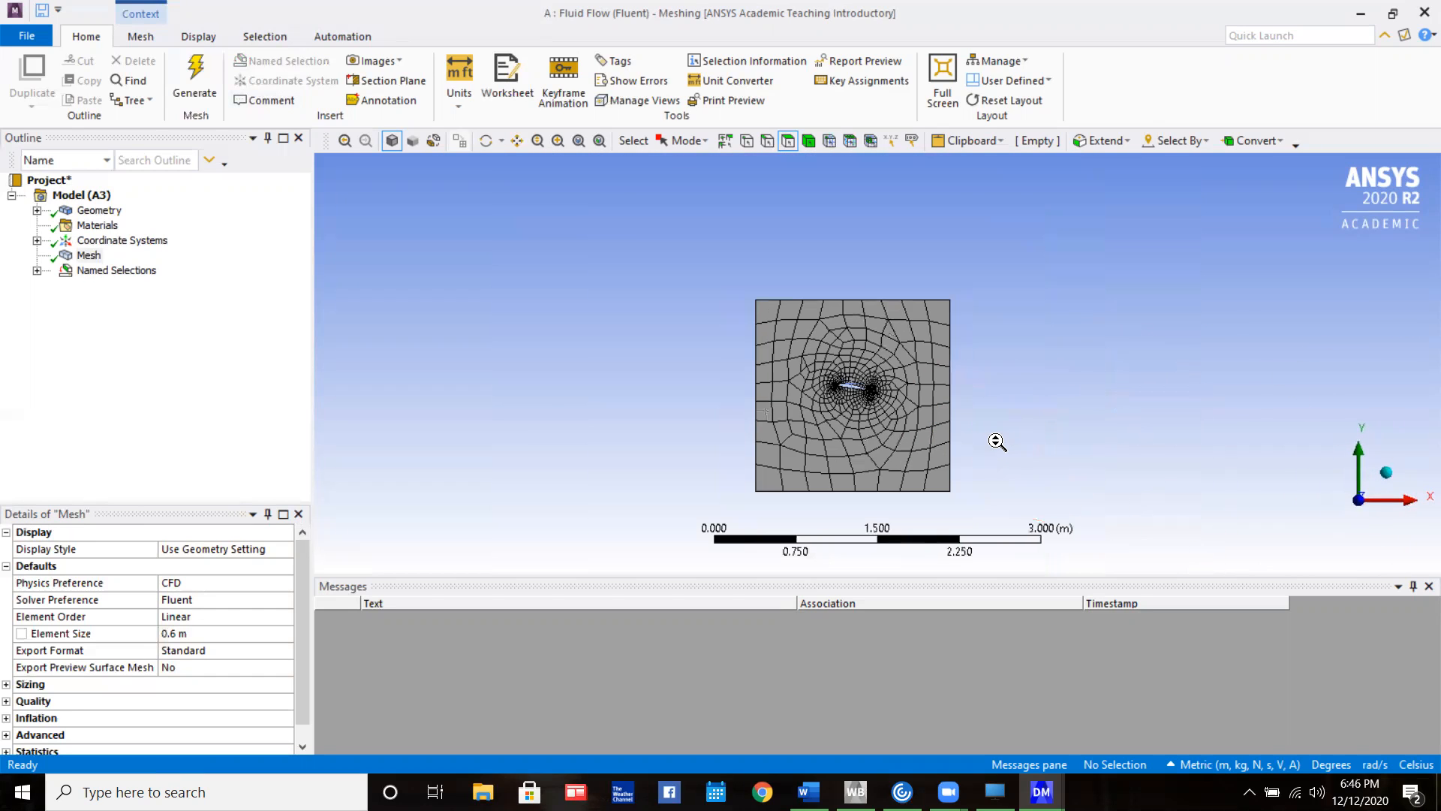
scroll(553, 155, down, 1)
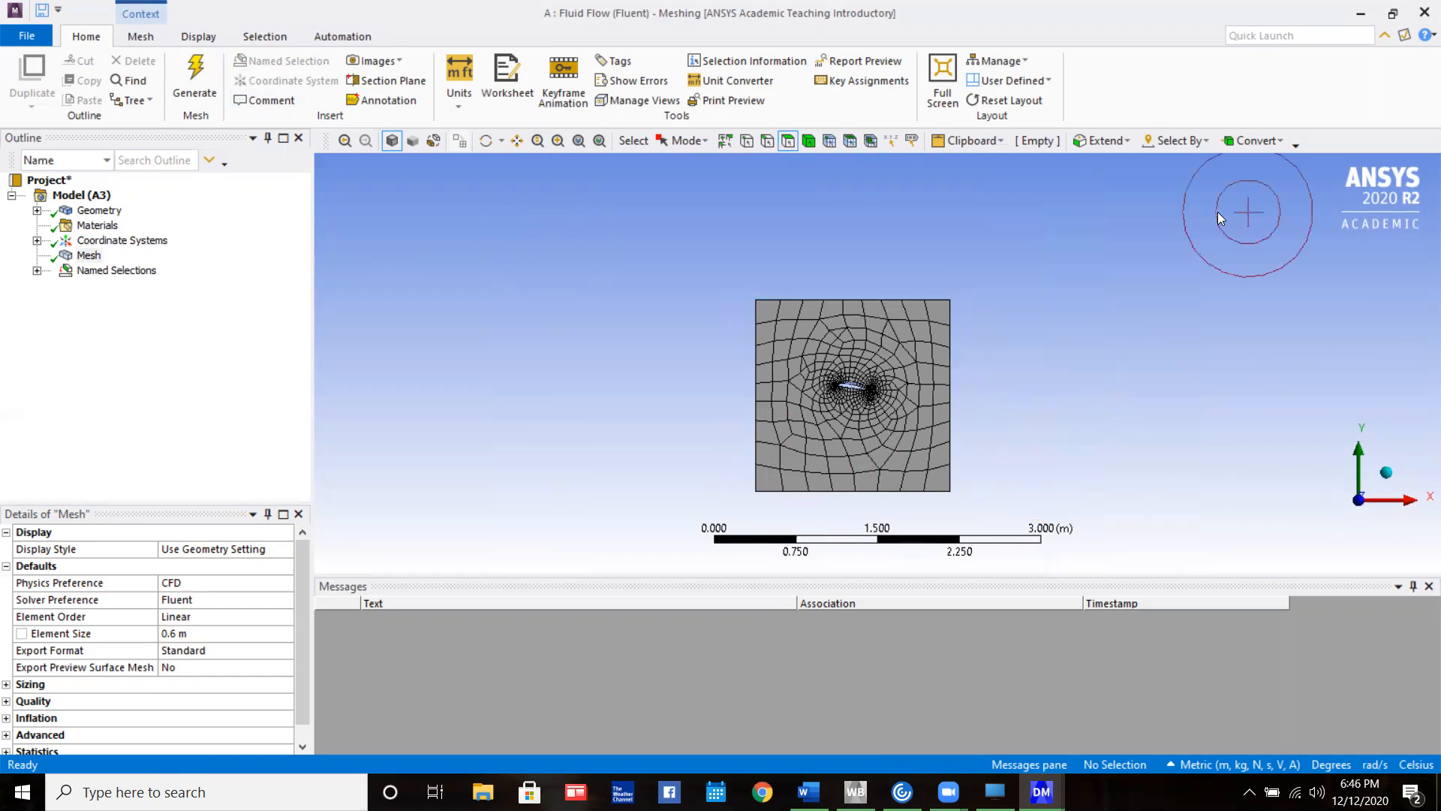
Switch to the Workbench project schematic and update the Mesh component of the Fluid Flow (Fluent) system
click(1358, 14)
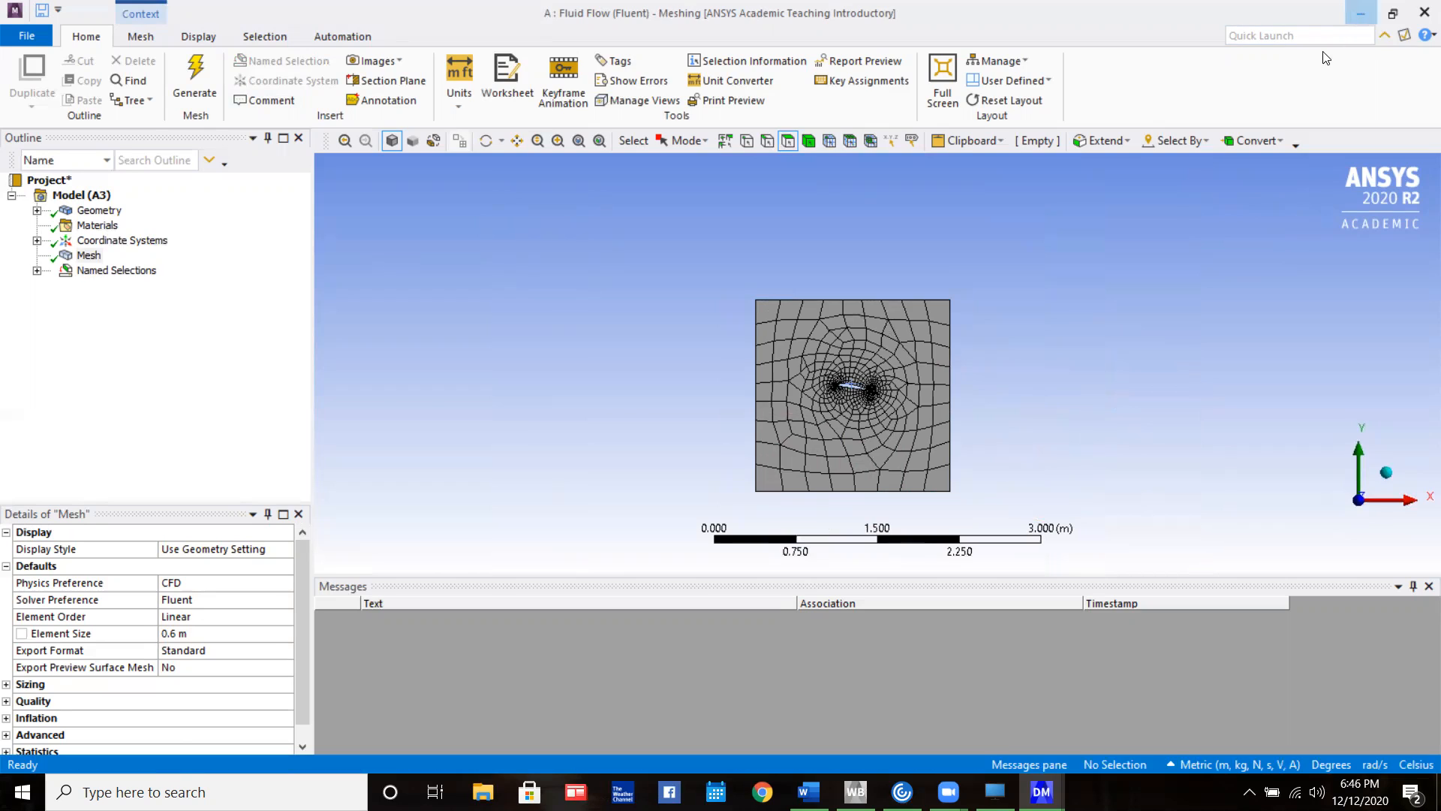
right_click(267, 196)
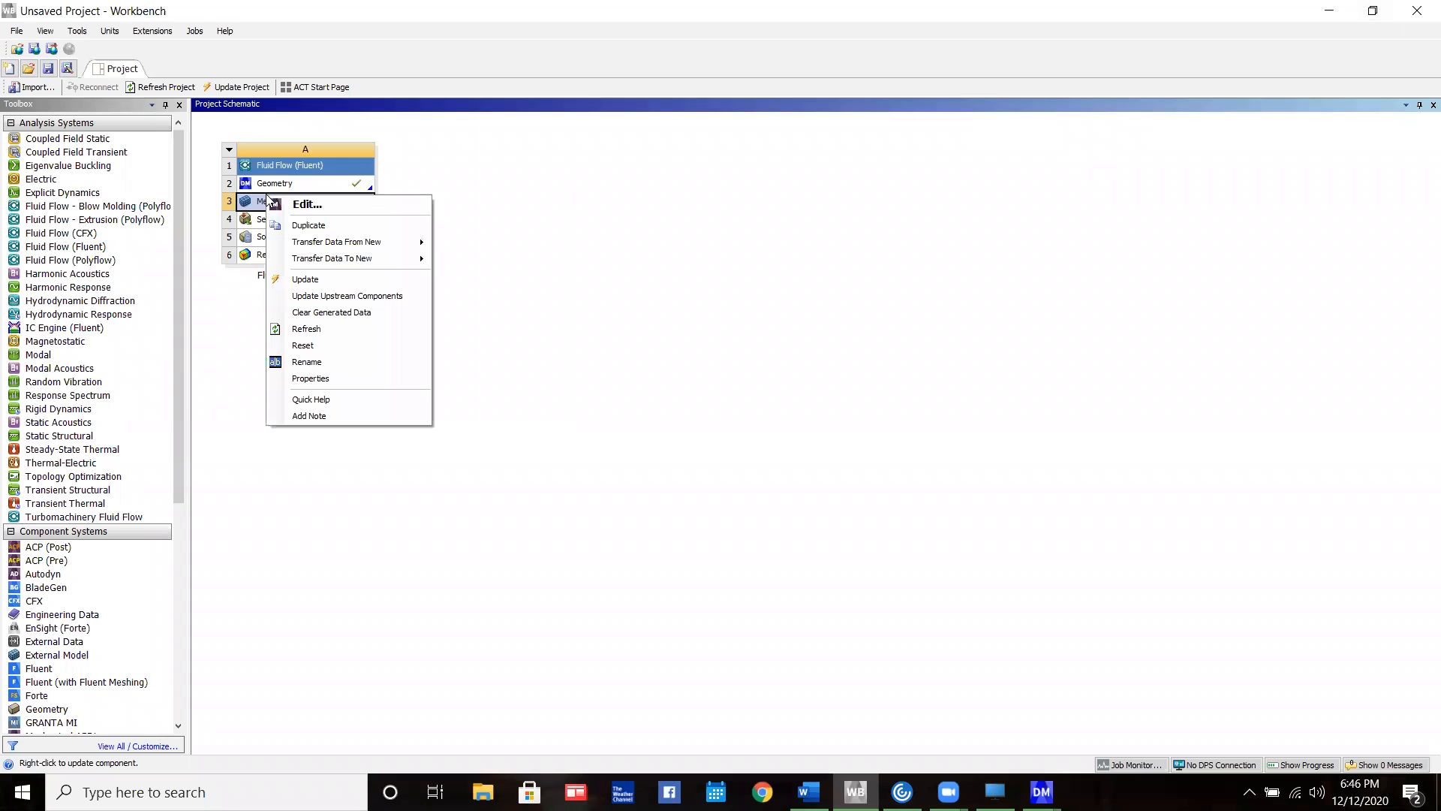
click(377, 277)
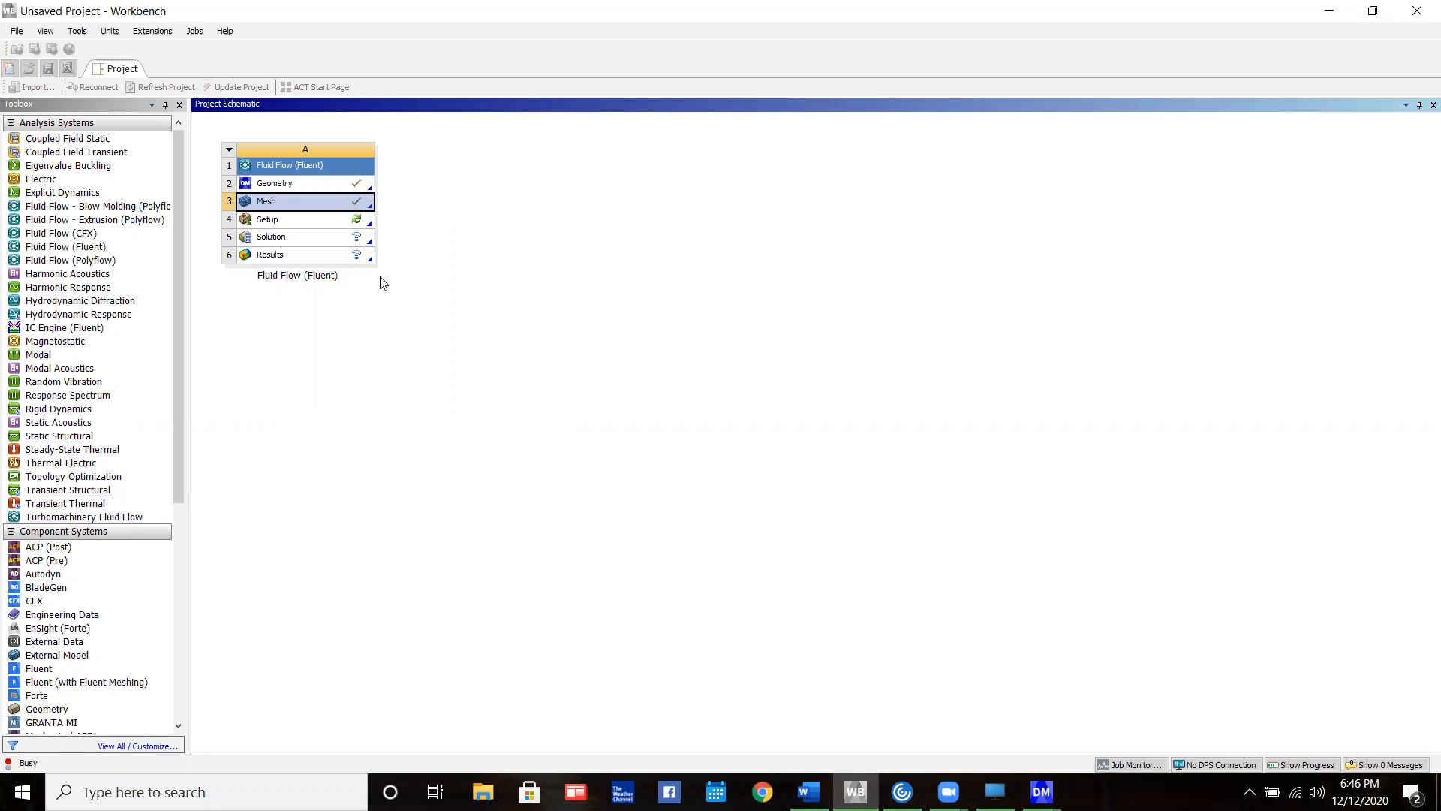
Launch Fluent from the Setup component of the fluid flow system with Double Precision enabled
double_click(313, 222)
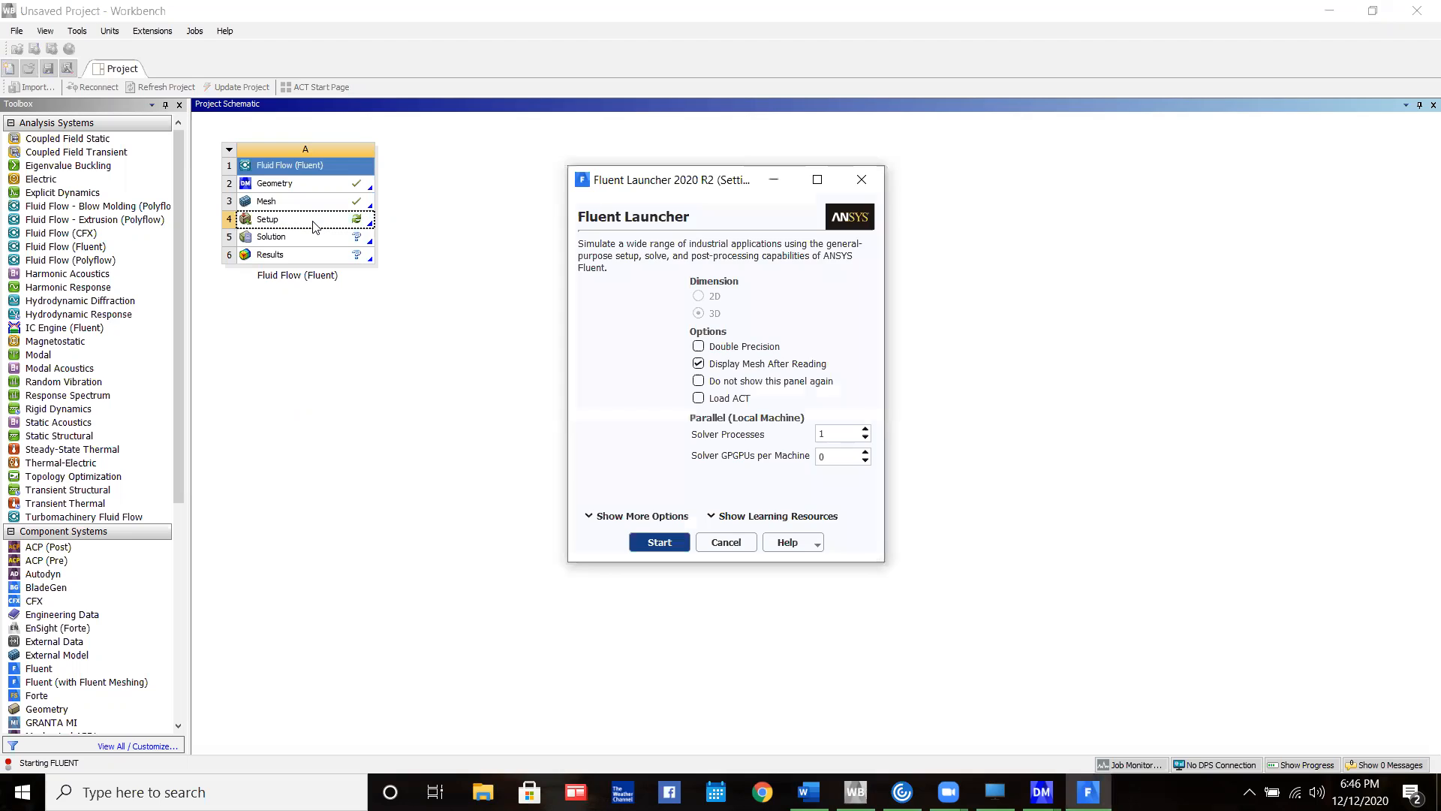
click(699, 347)
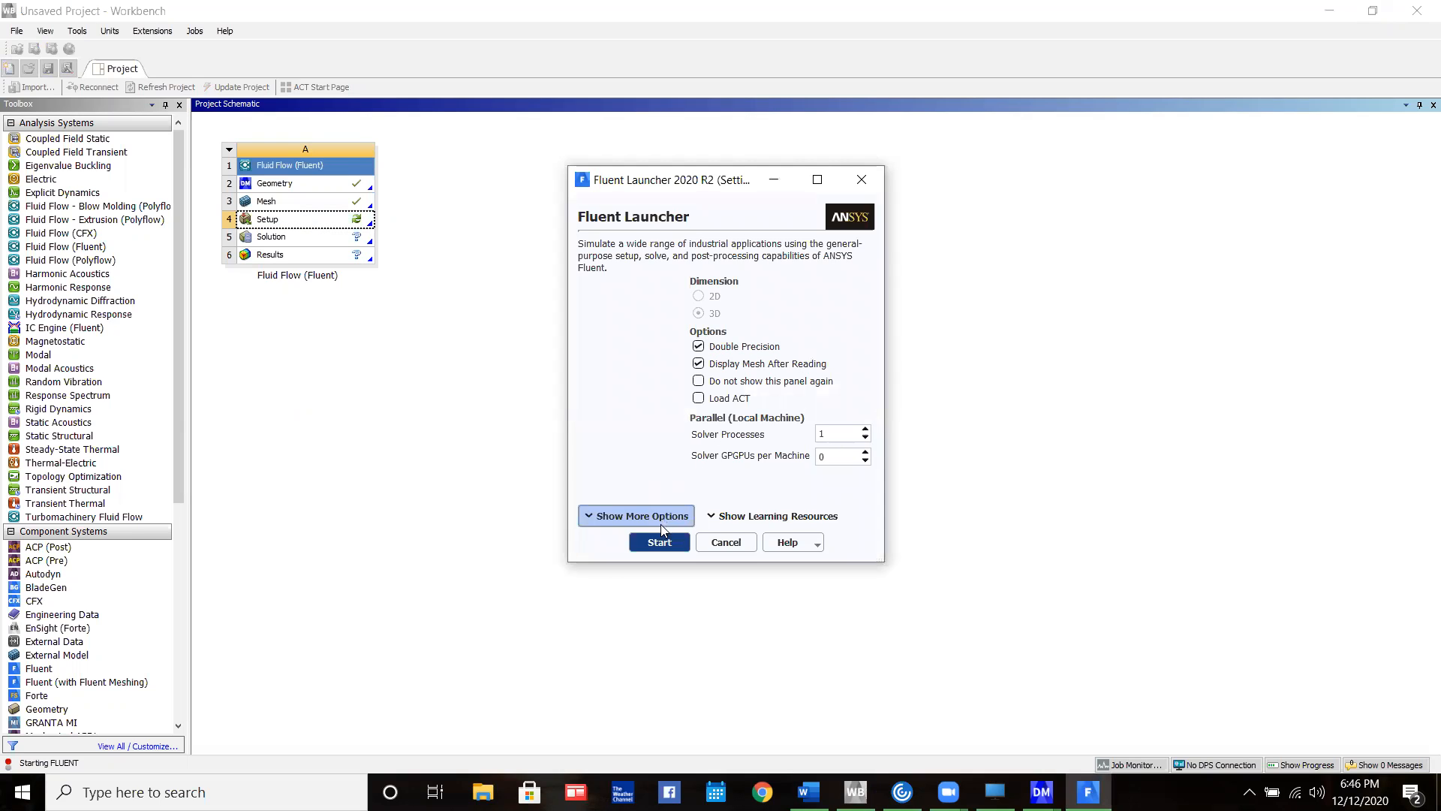
click(663, 543)
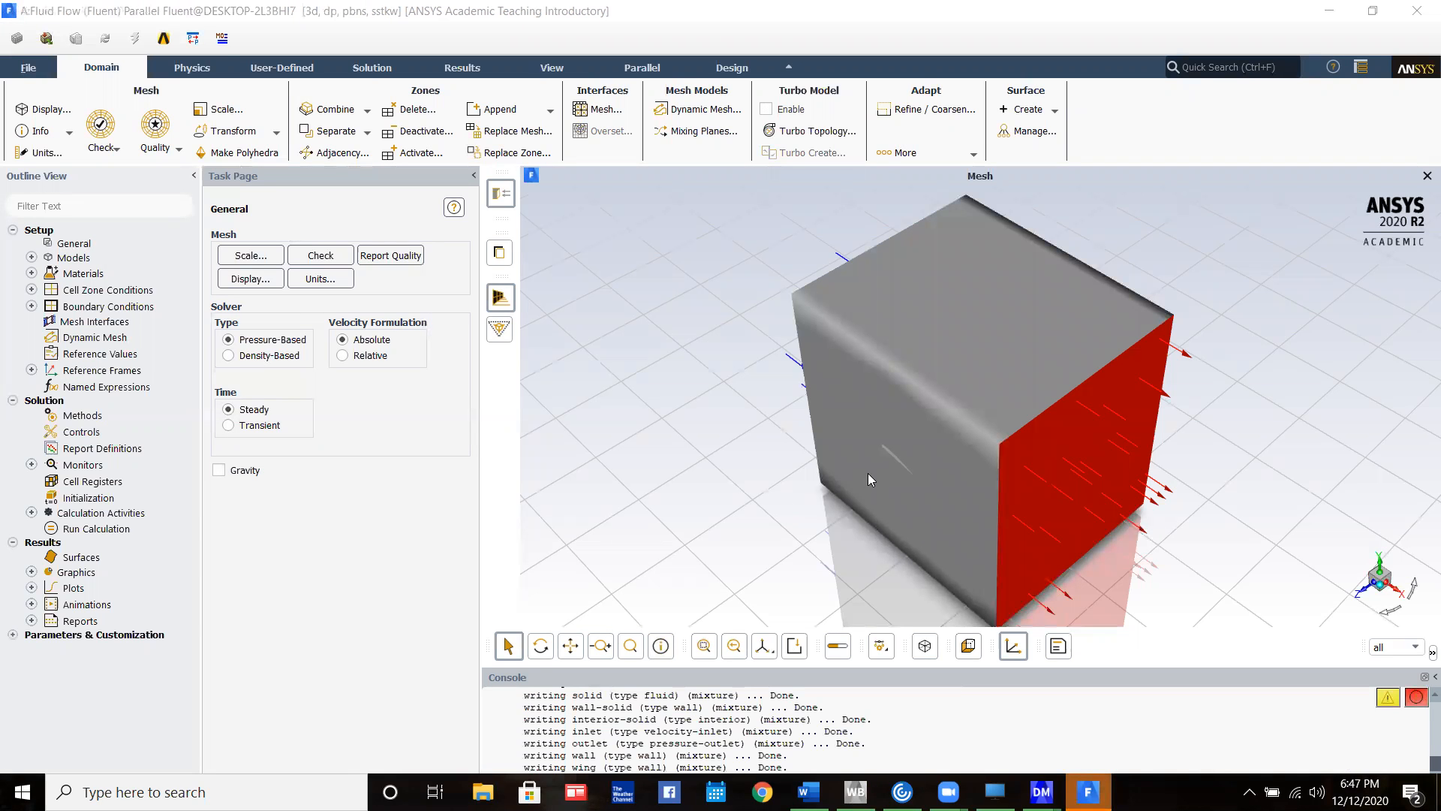
Examine the loaded flow domain from several sides, ending face-on to the airfoil cutout with the inlet and outlet visible
drag(886, 472, 1145, 432)
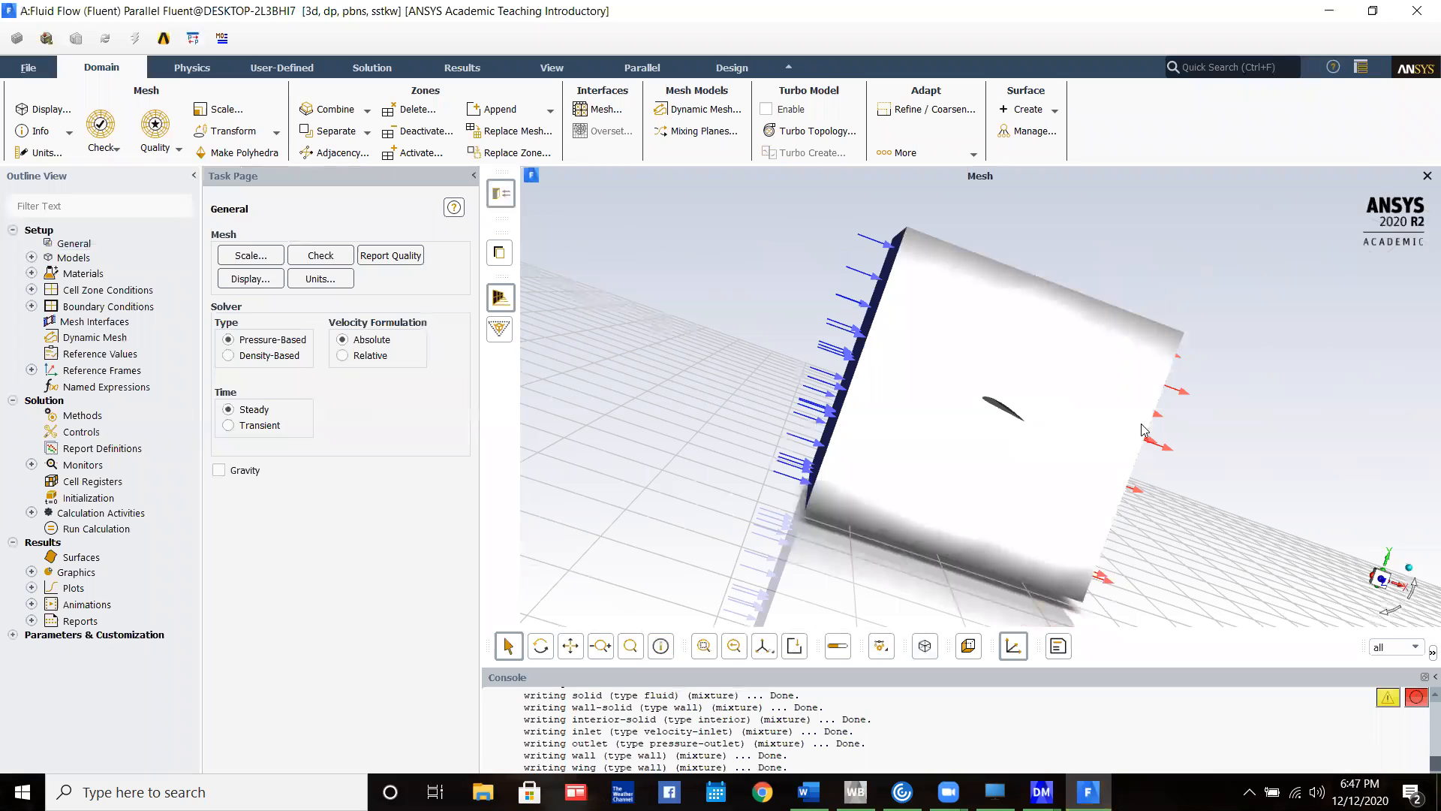
click(1381, 582)
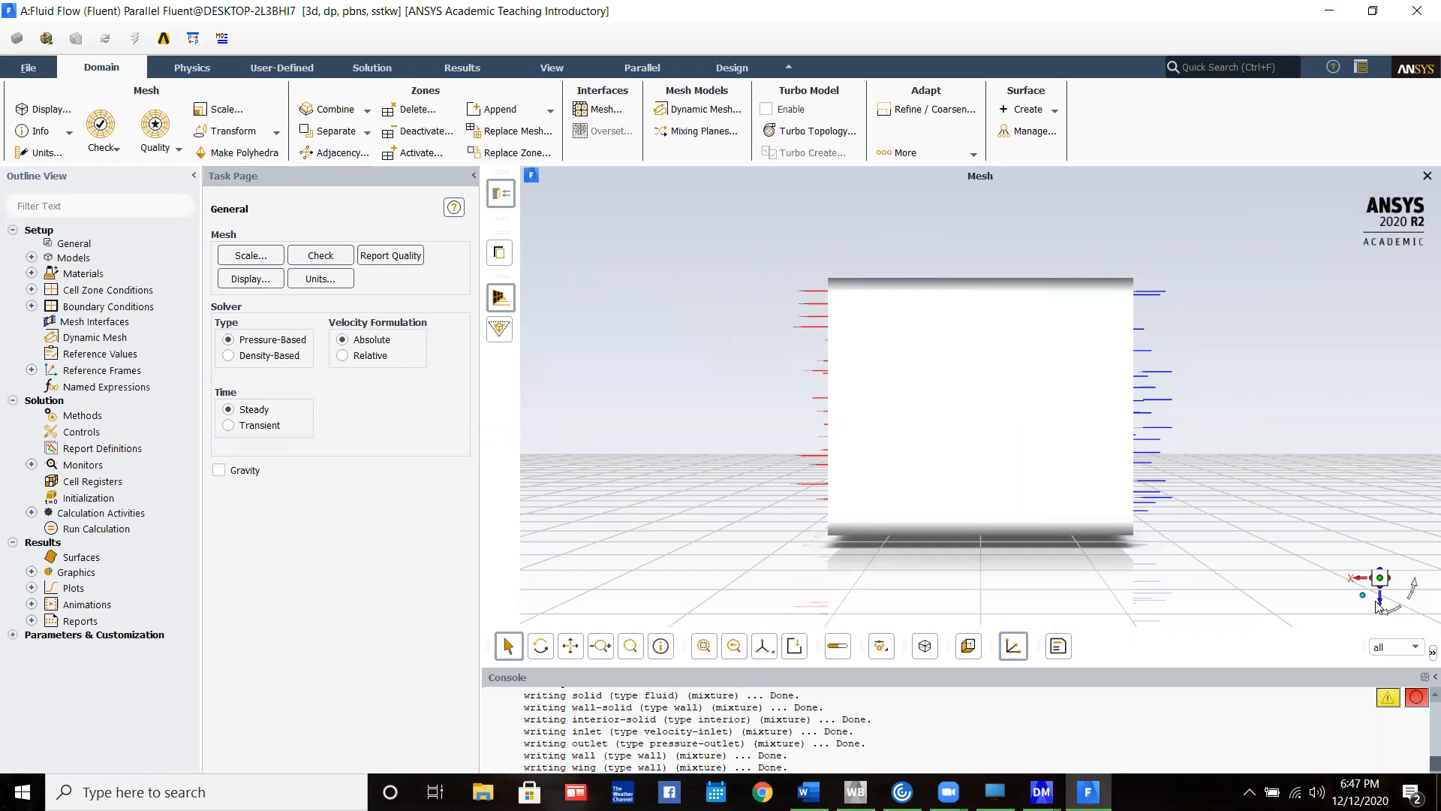
click(1380, 605)
scroll(1008, 417, down, 1)
scroll(1007, 415, up, 8)
scroll(1000, 353, down, 8)
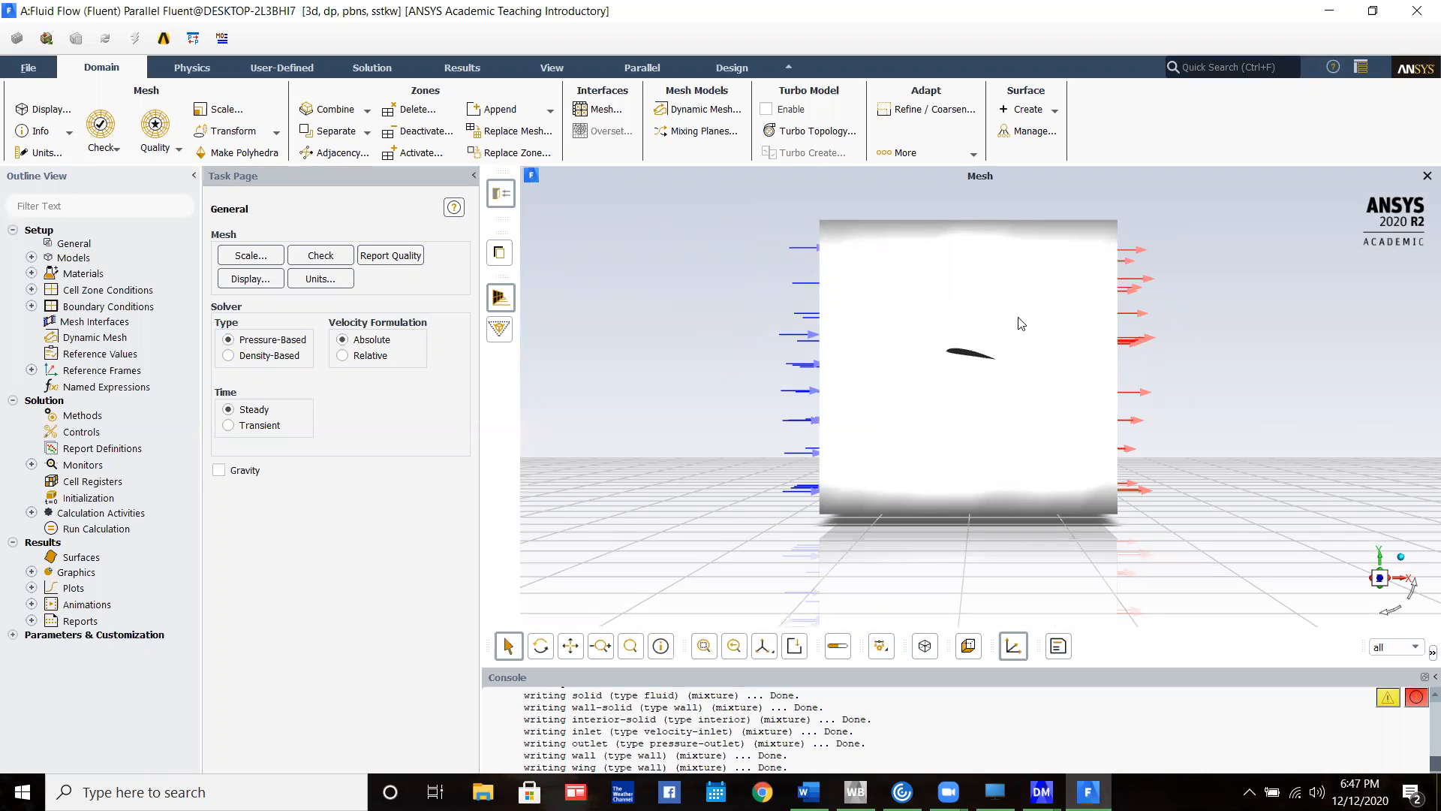
Set the viscous model to standard k-epsilon with Enhanced Wall Treatment and Pressure Gradient Effects
click(30, 258)
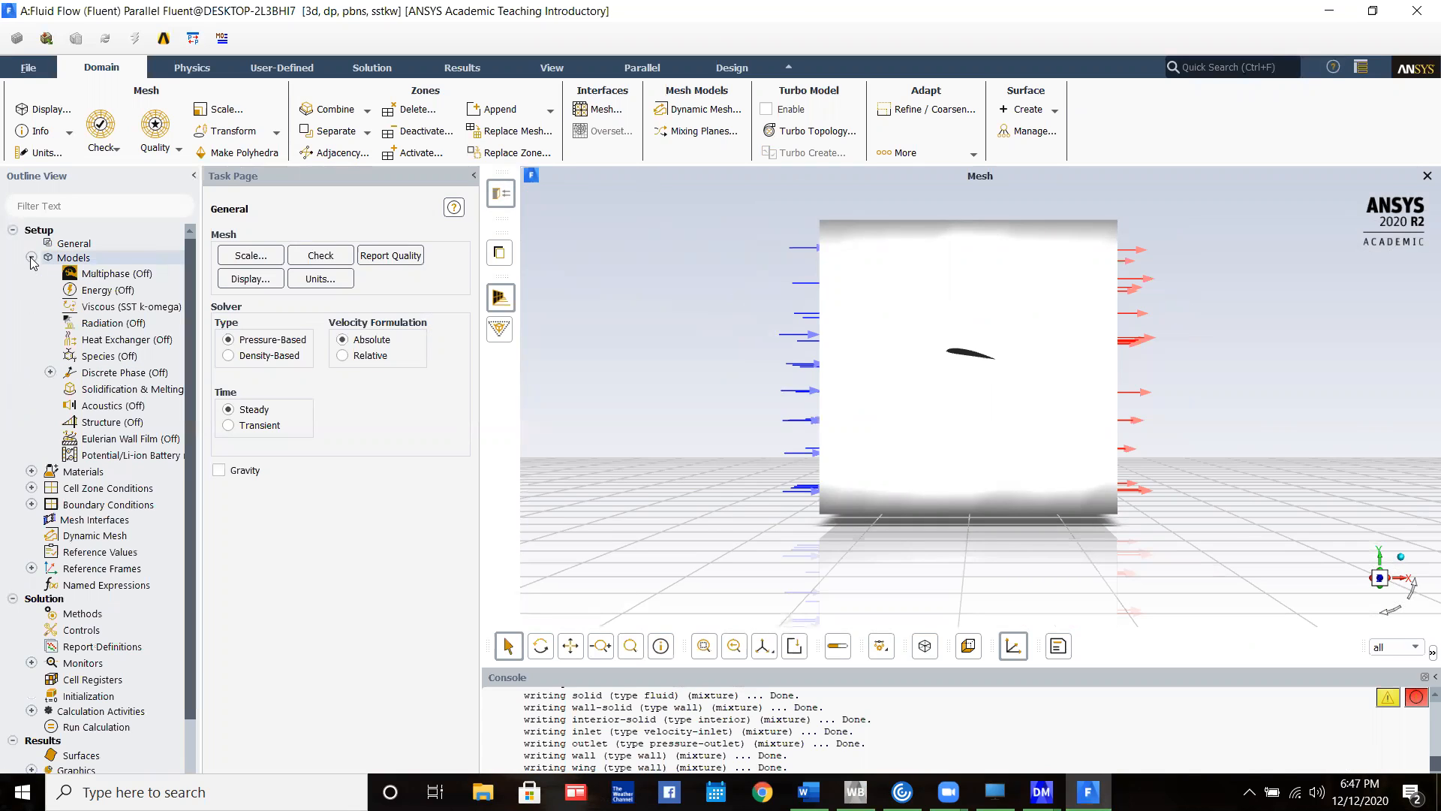
double_click(123, 305)
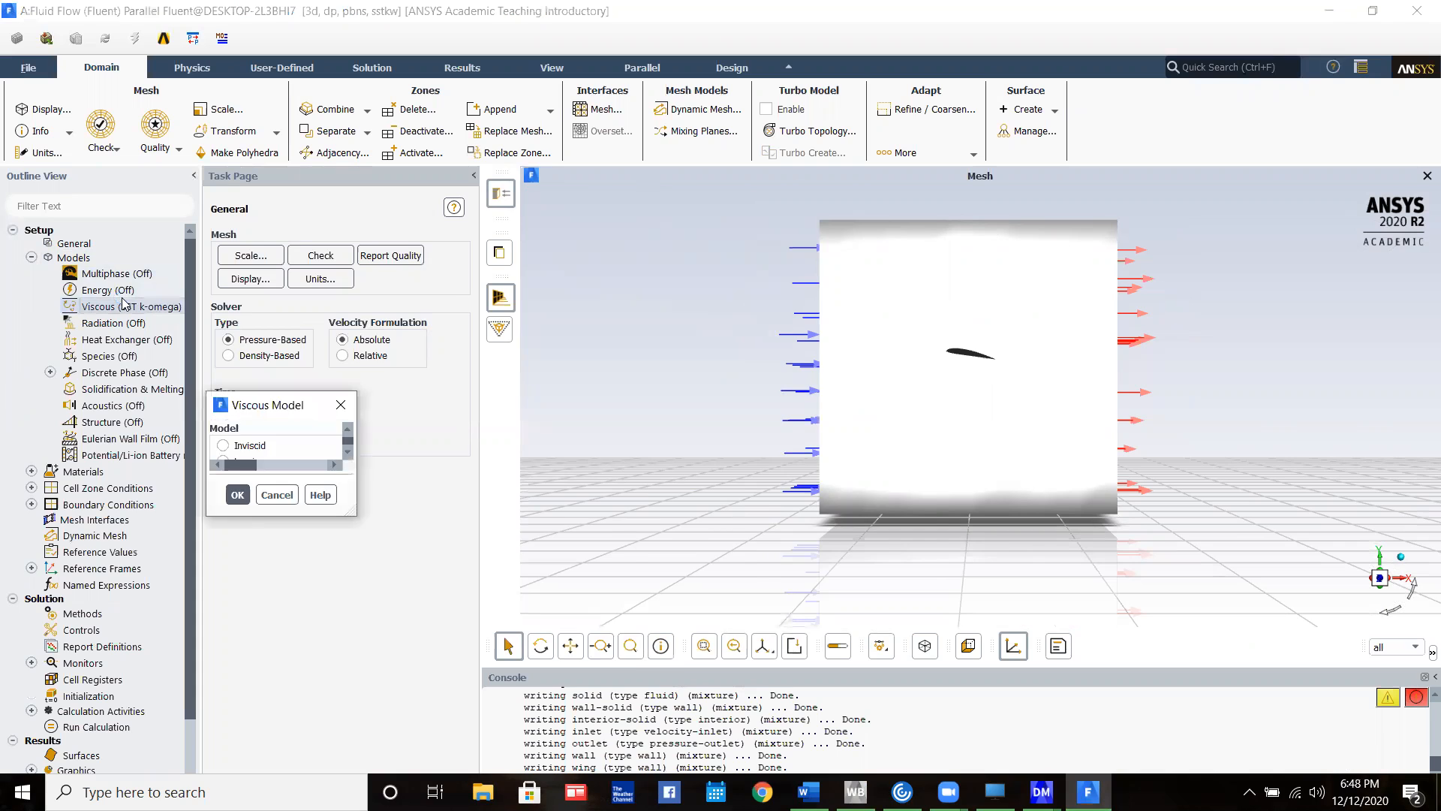
click(527, 229)
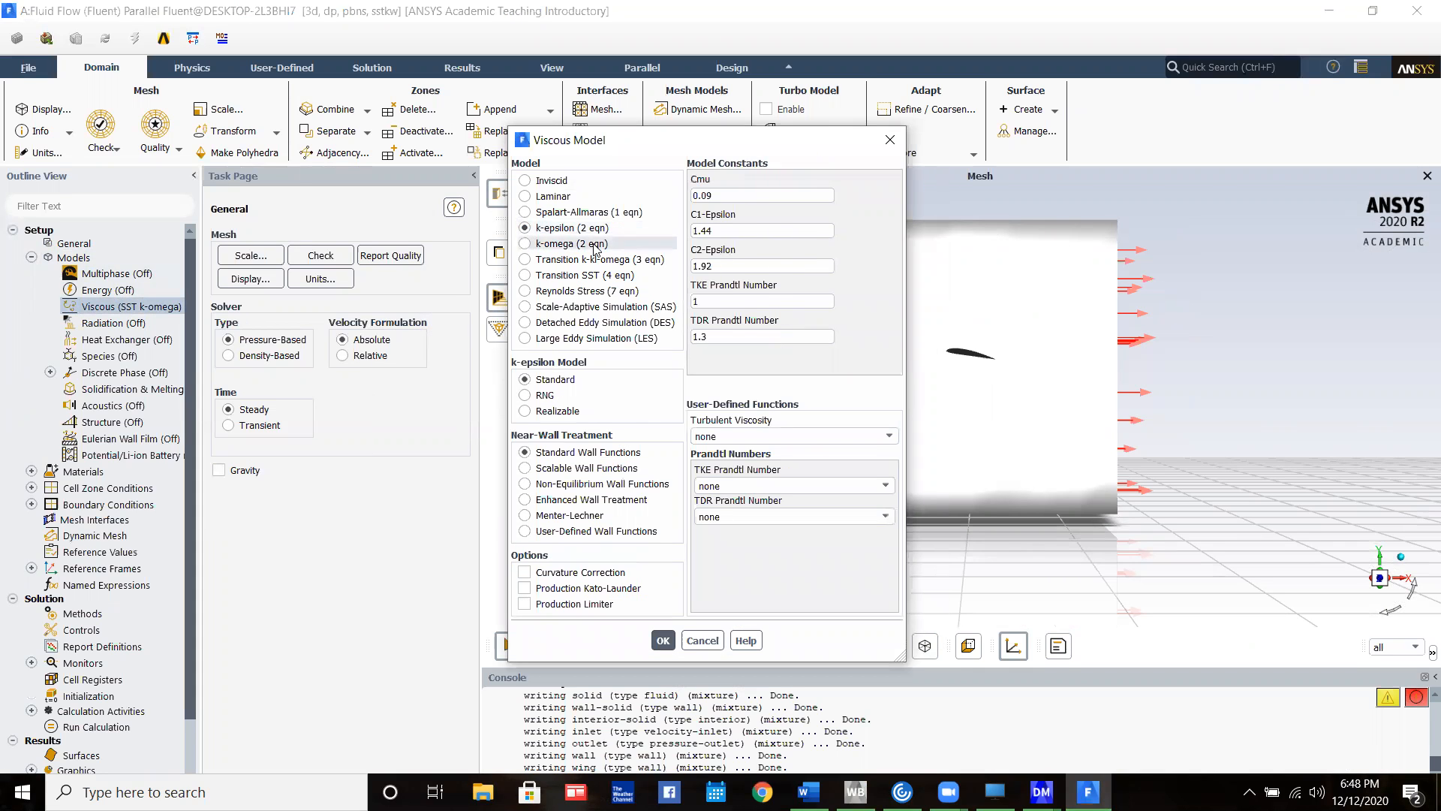
click(572, 499)
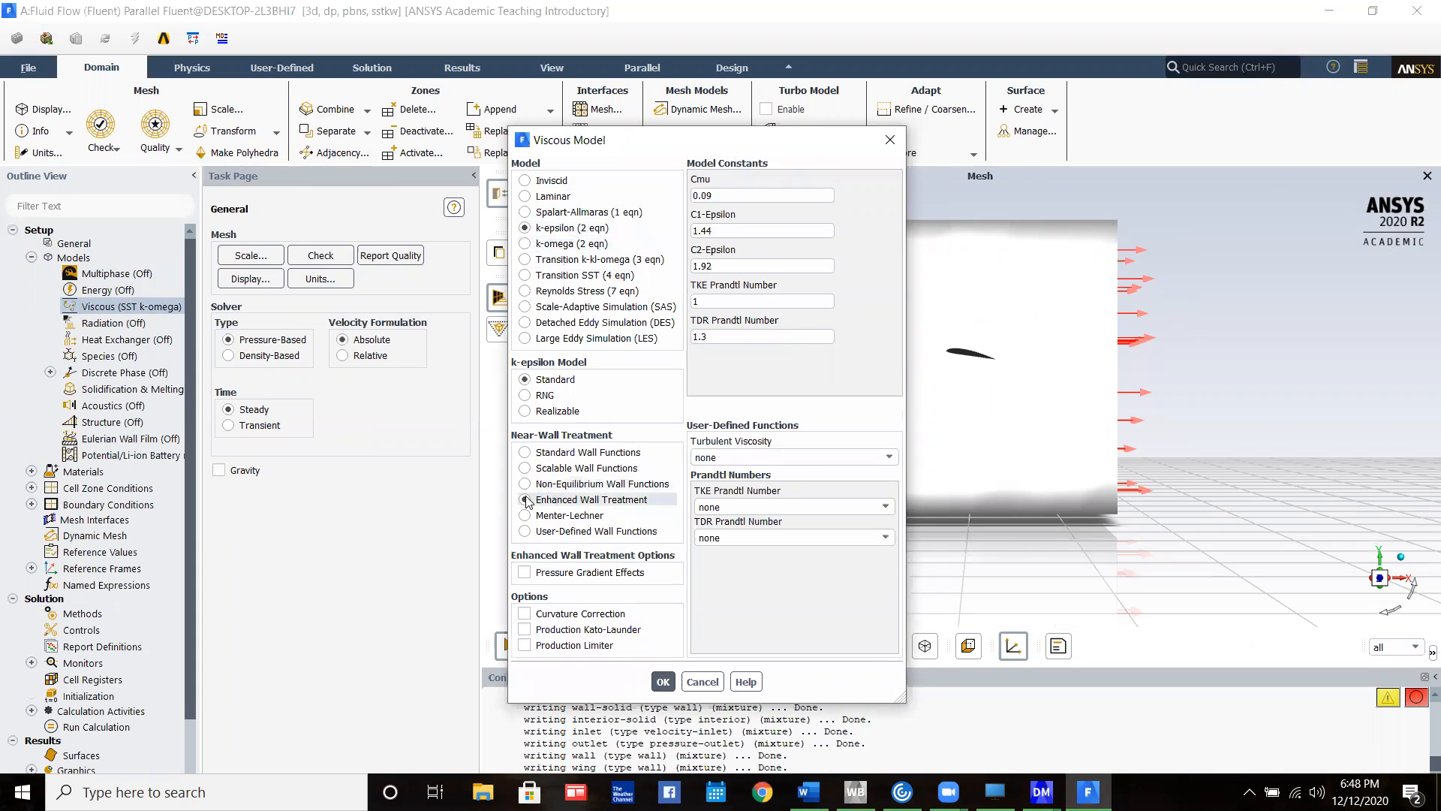
click(571, 572)
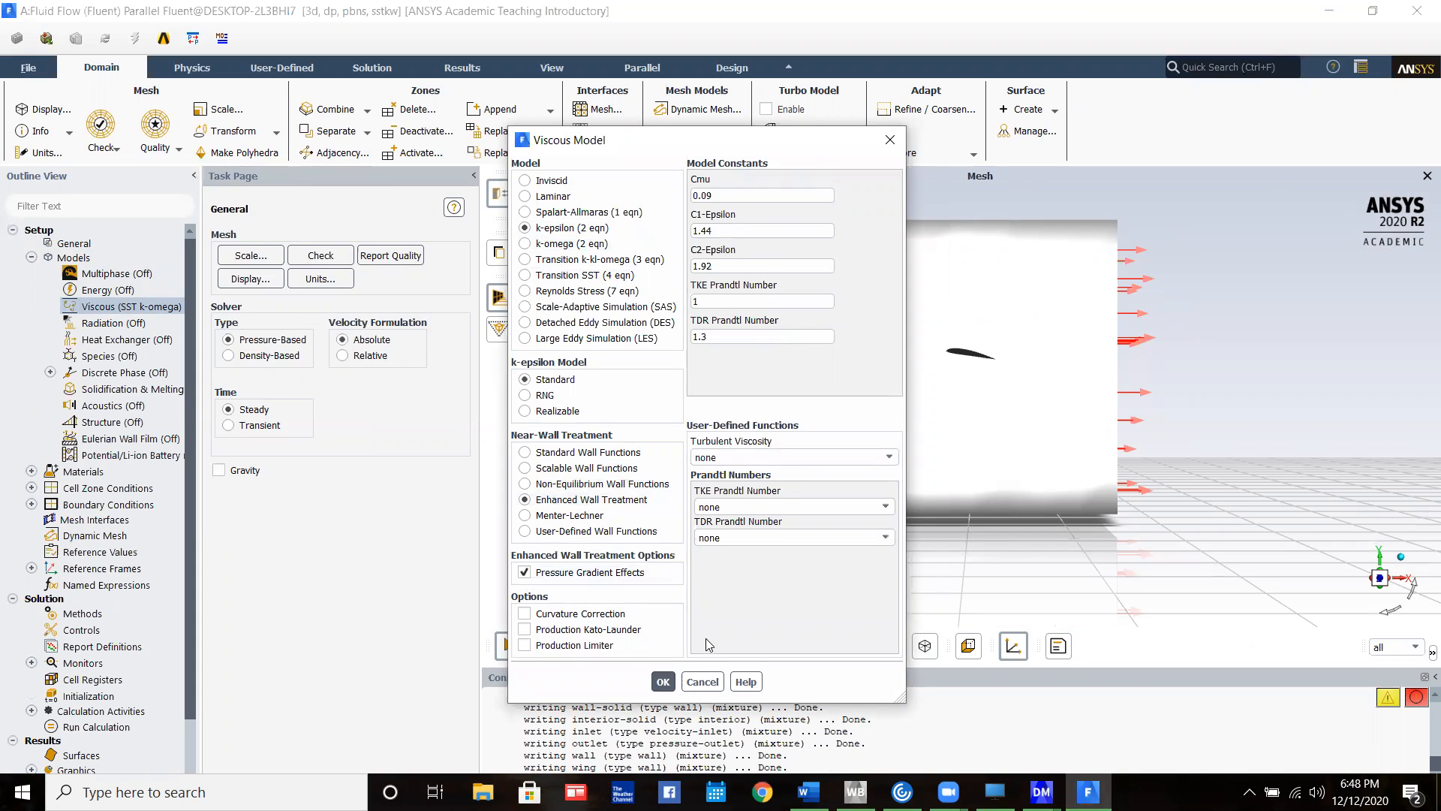
click(668, 675)
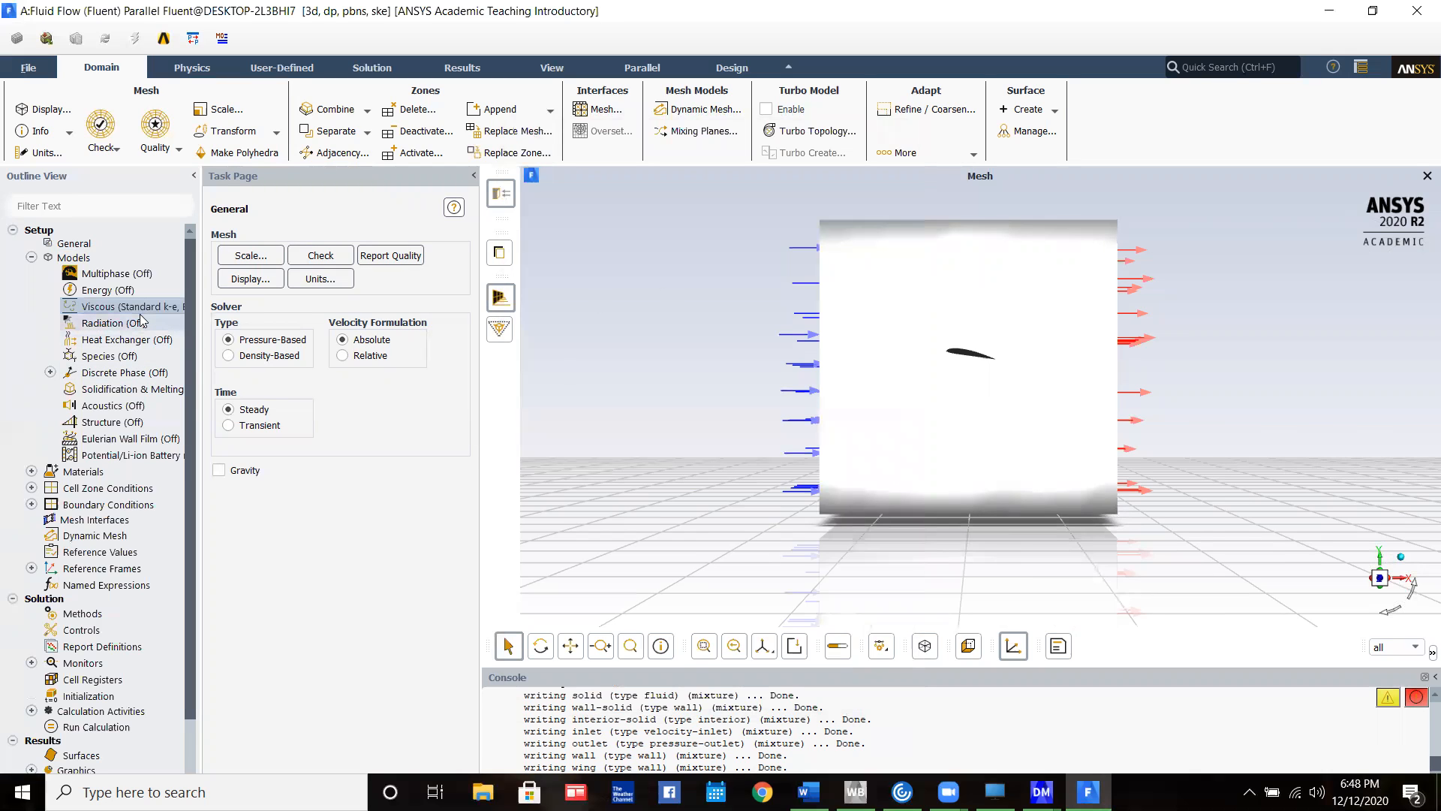
click(31, 257)
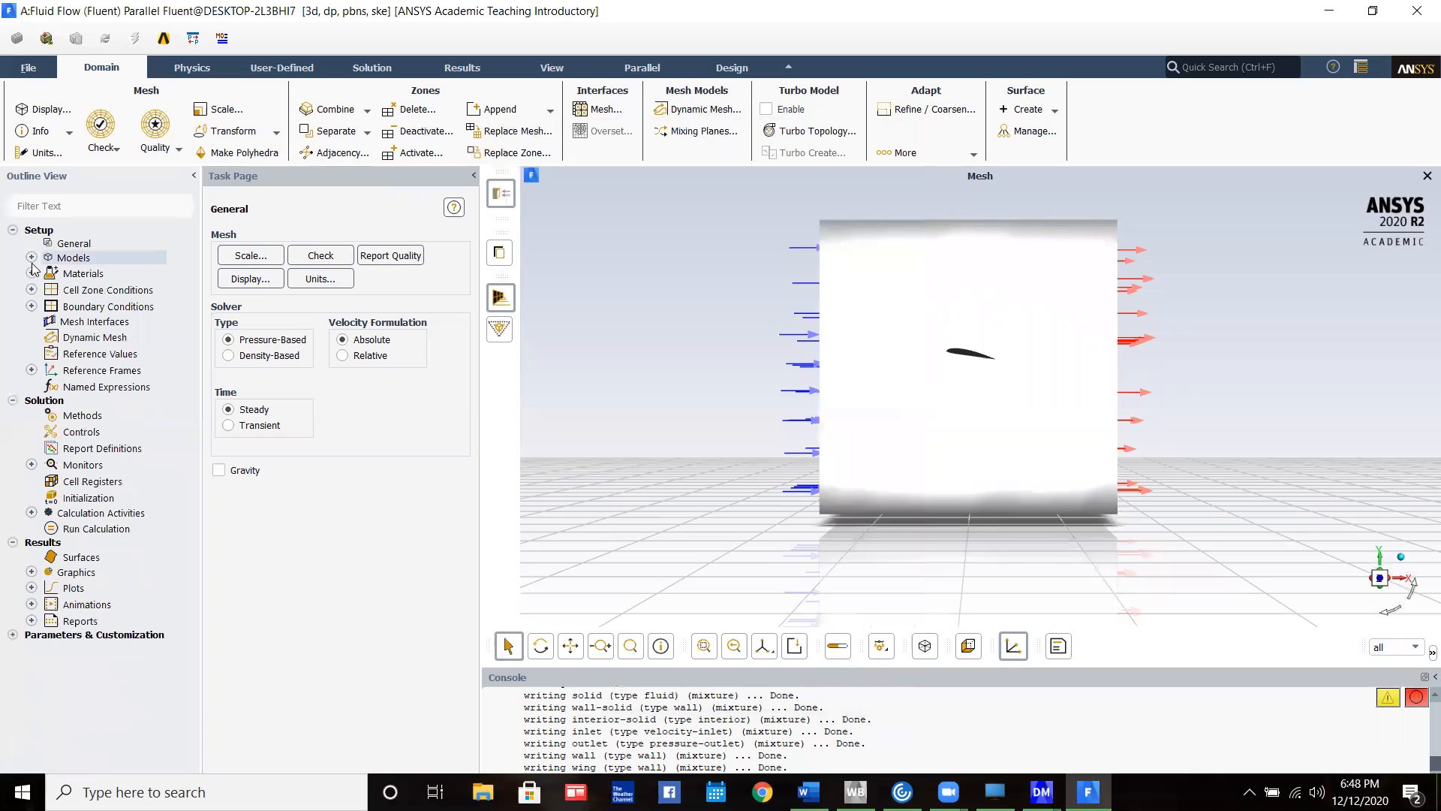
Check the density and viscosity properties of the air fluid material
click(31, 274)
click(50, 290)
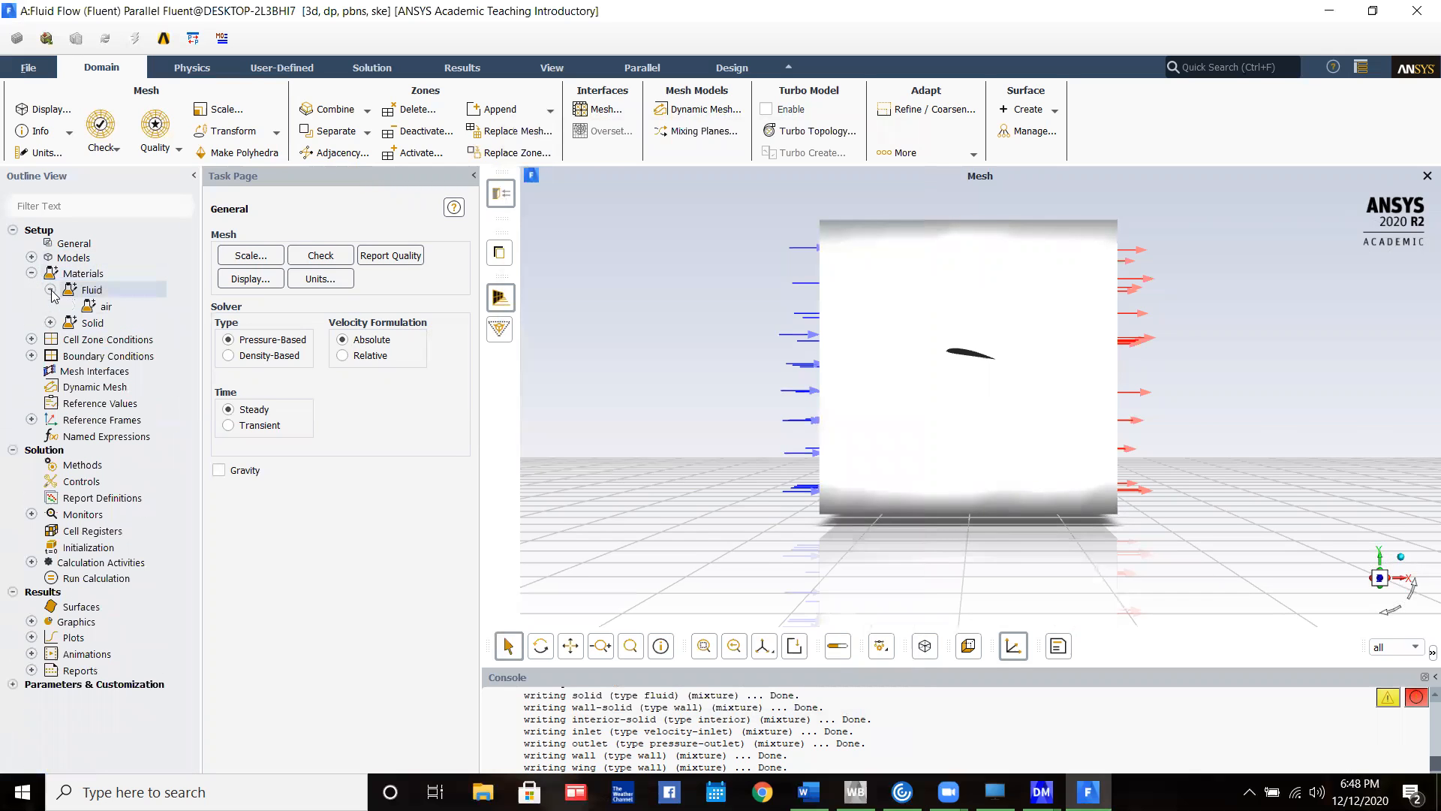
double_click(97, 307)
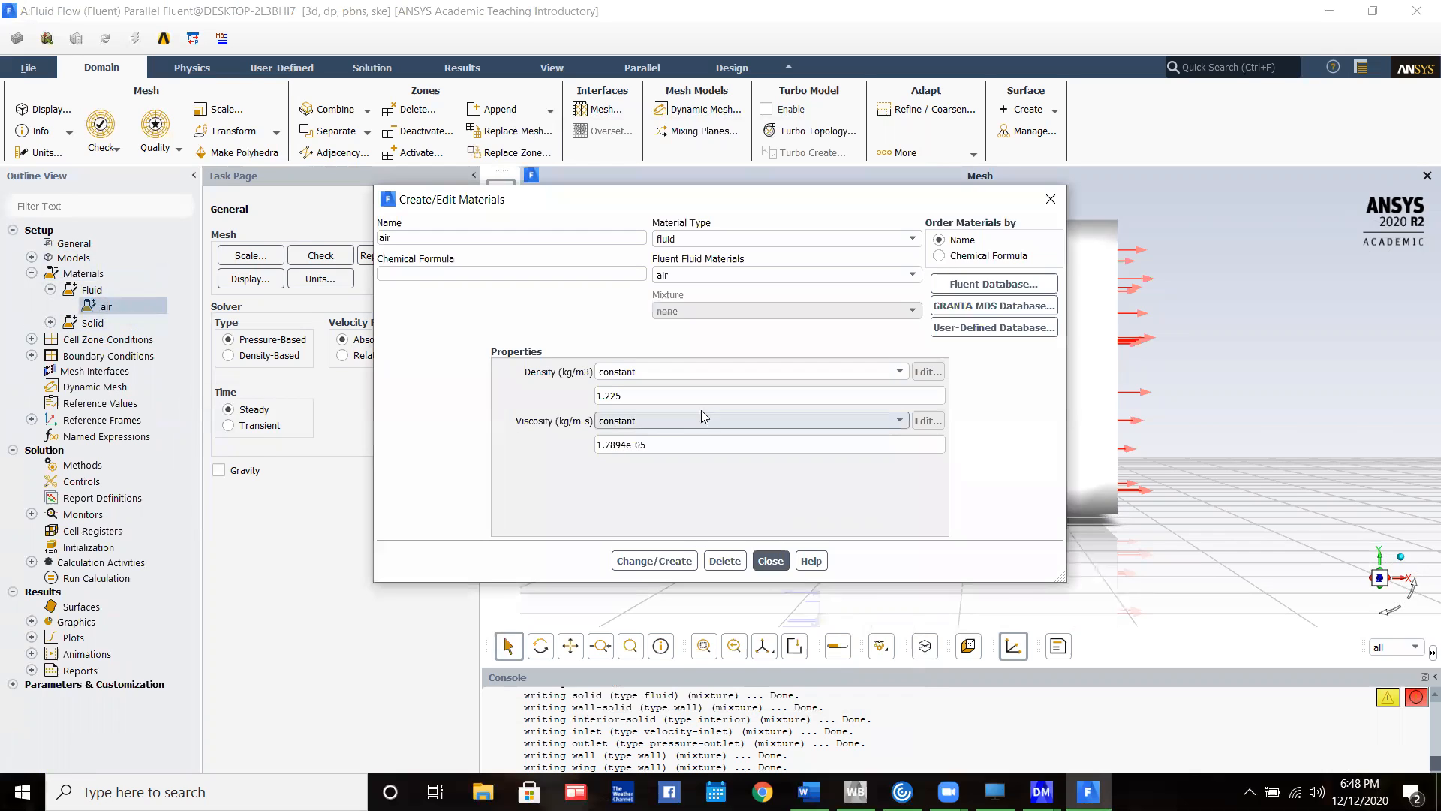
click(771, 560)
click(32, 273)
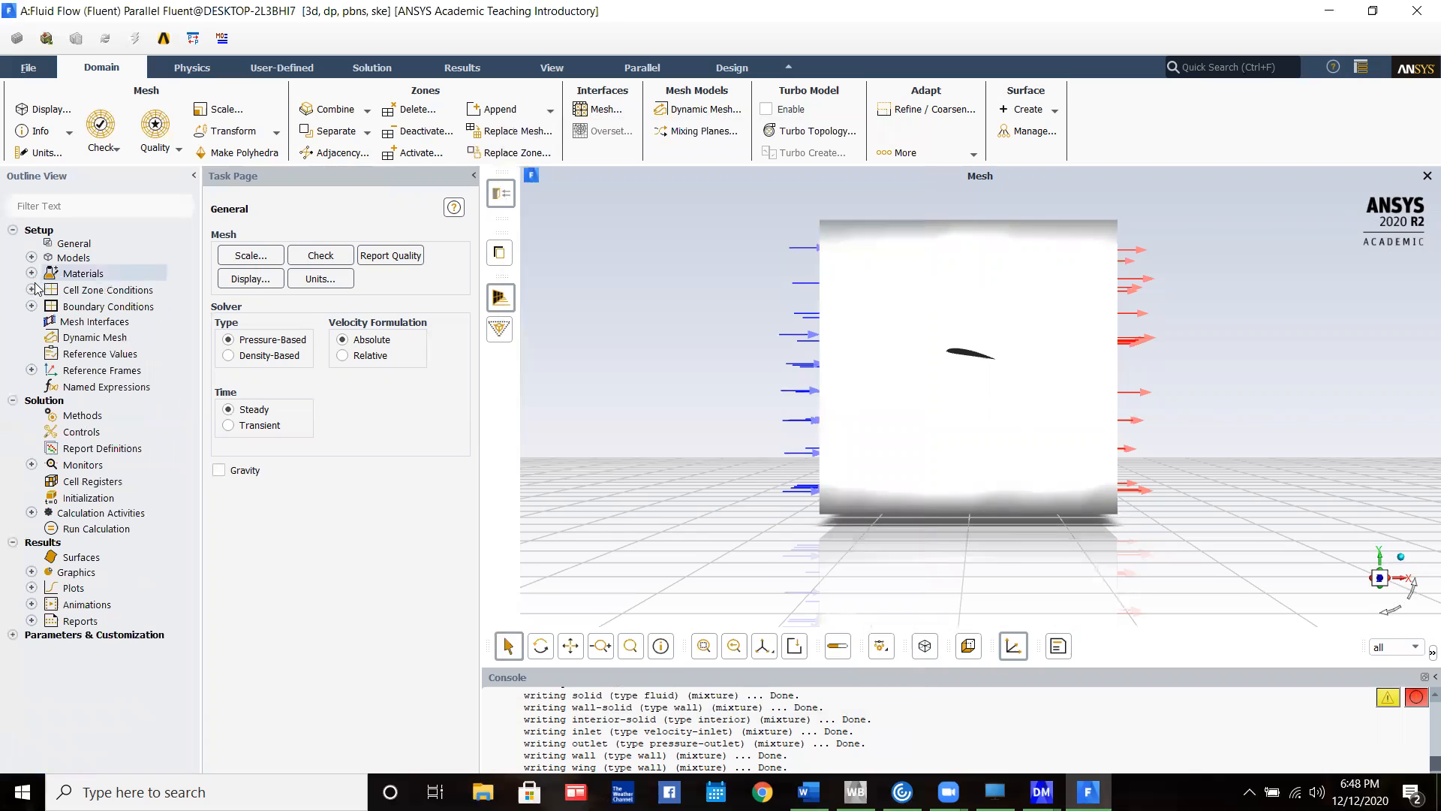
Set the inlet boundary's velocity magnitude to 8.163 m/s, normal to the boundary
click(32, 306)
double_click(75, 323)
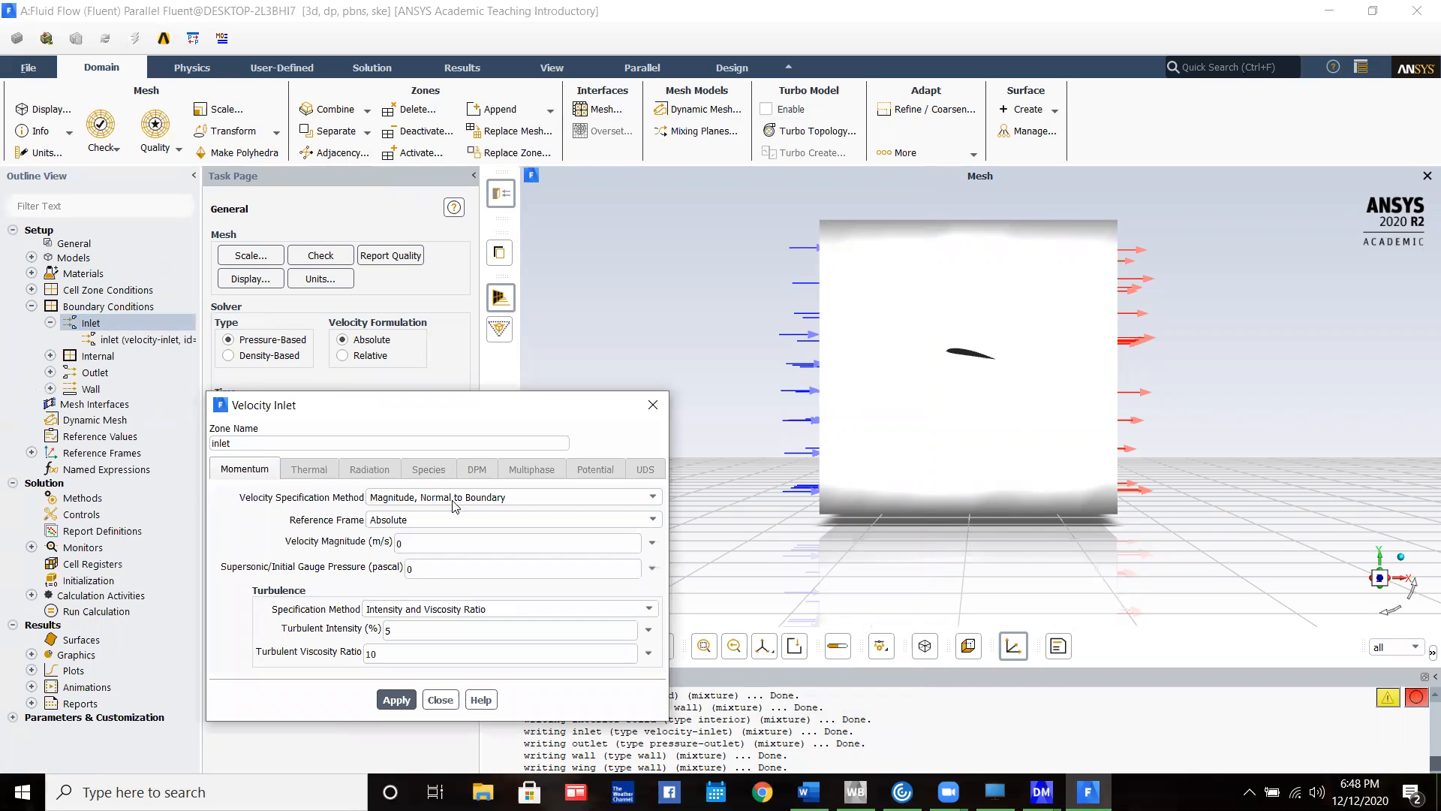
click(447, 547)
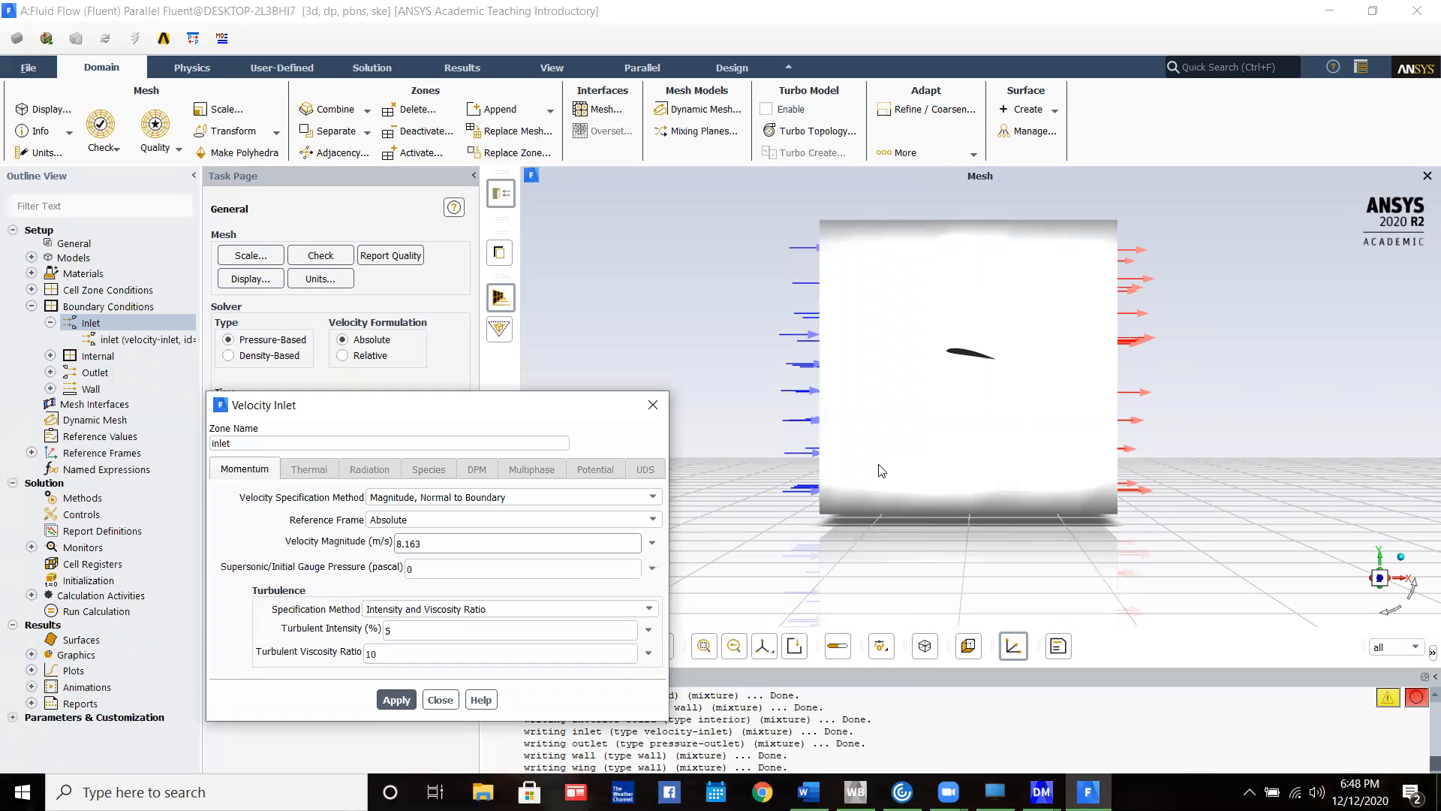
key(Return)
click(440, 700)
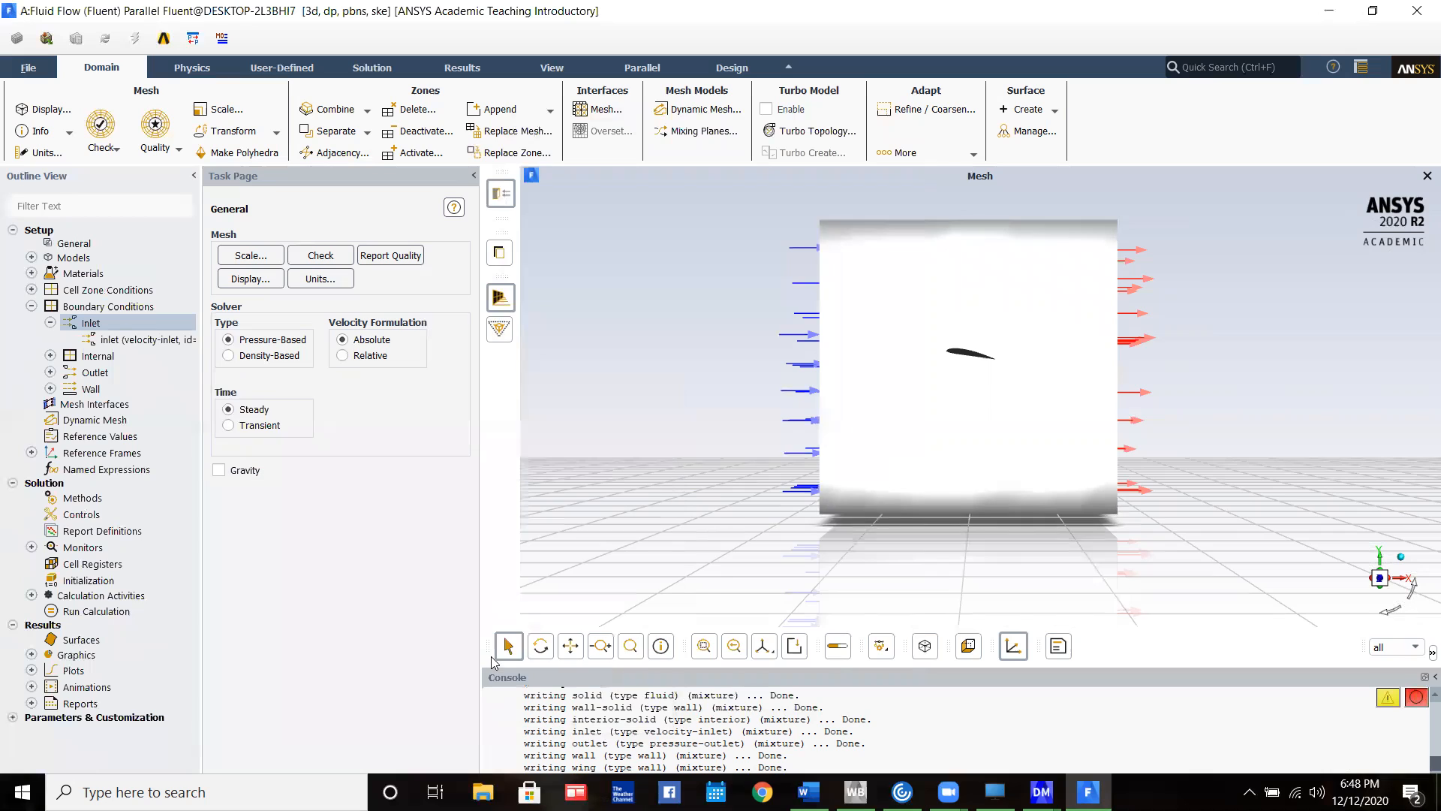
click(31, 306)
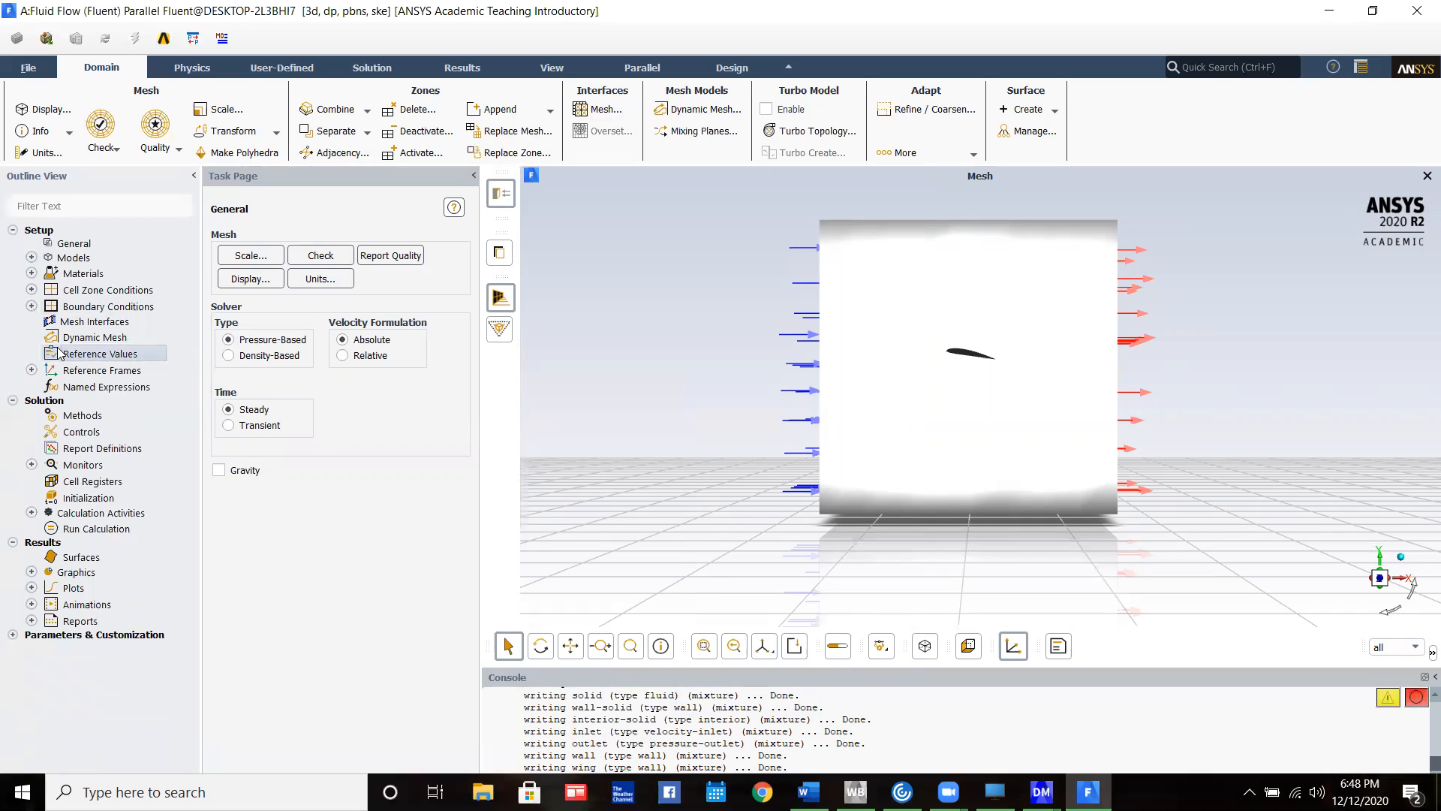
Compute the reference values from the inlet
click(60, 353)
click(456, 253)
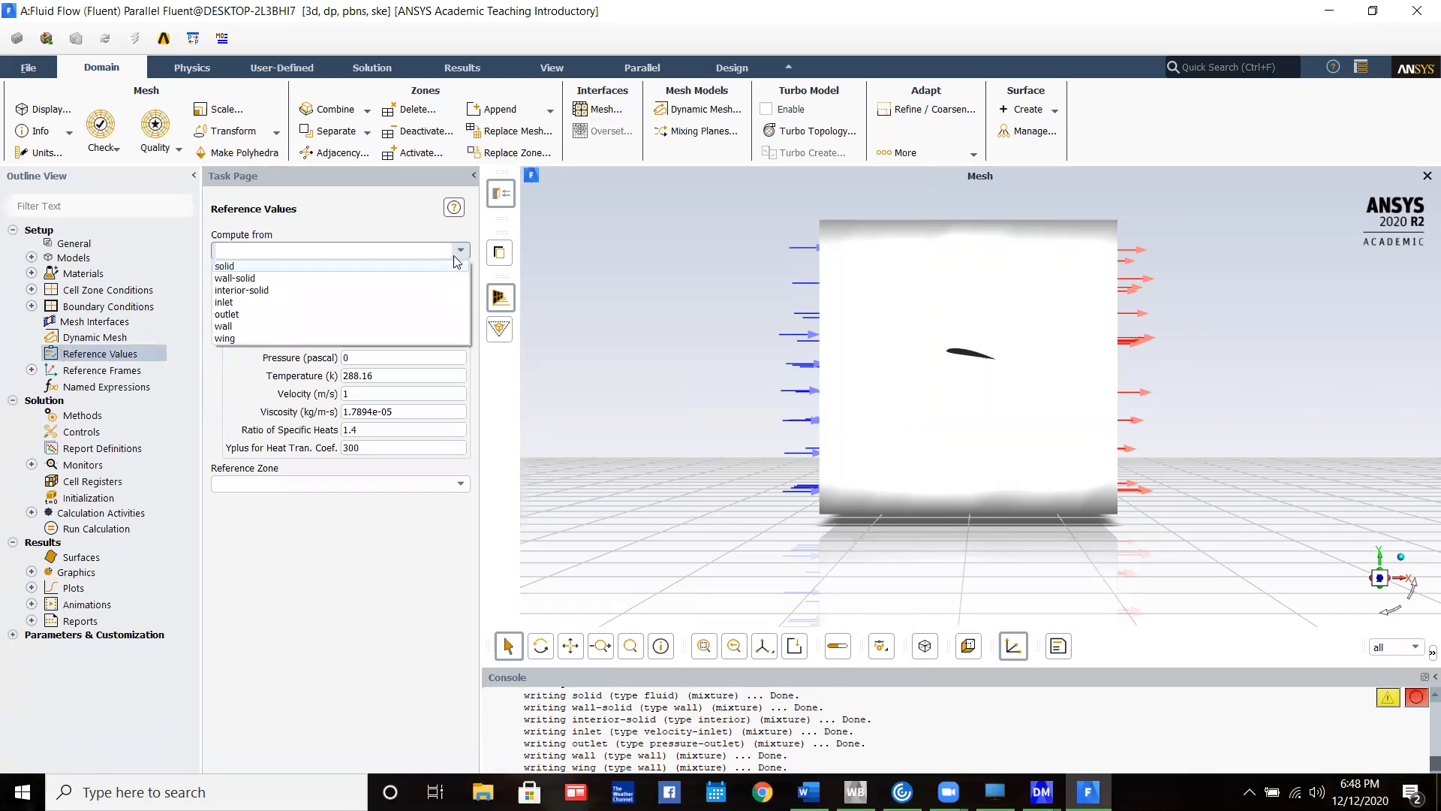
click(304, 301)
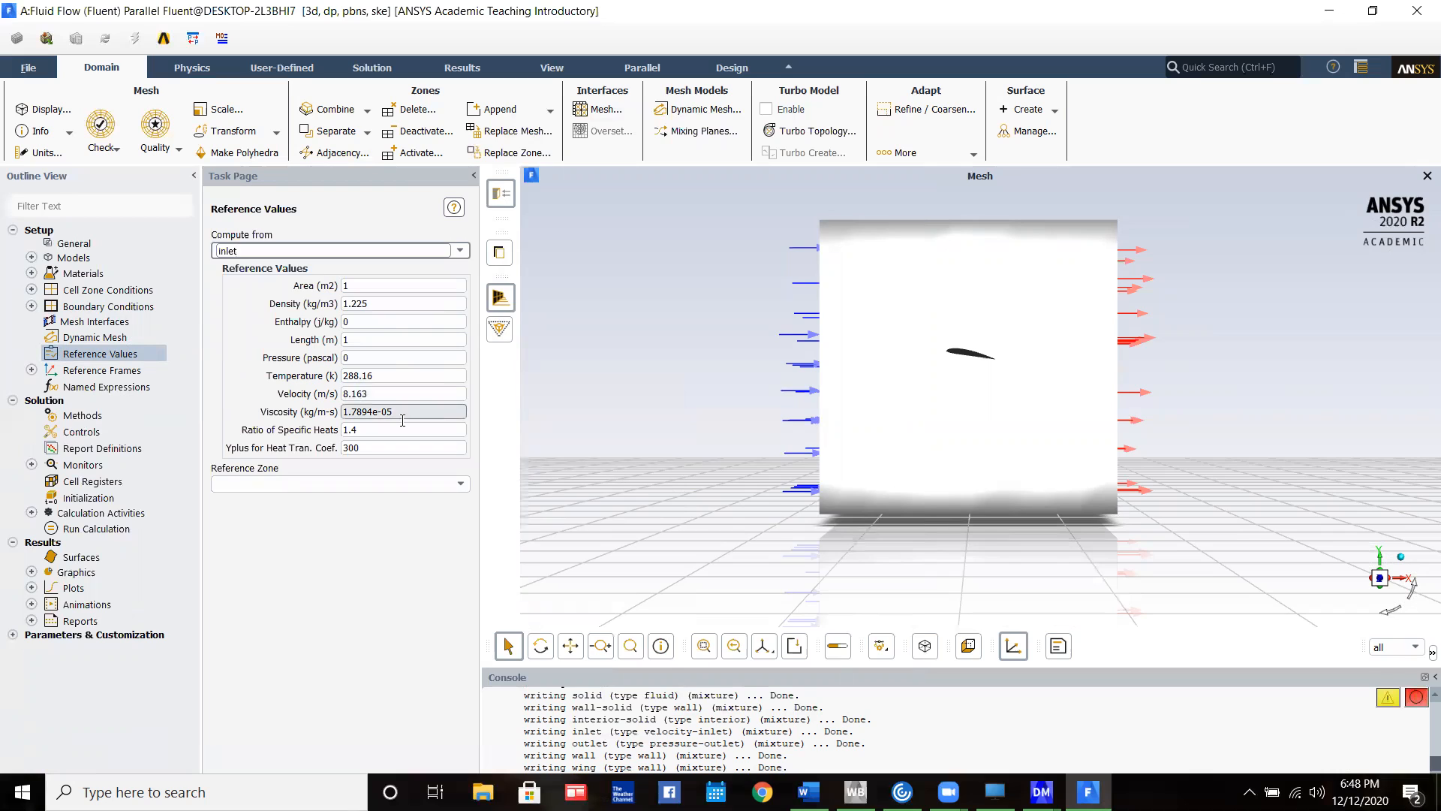
Create a drag coefficient report definition for the wing zone with a report file, report plot and console printing
click(92, 450)
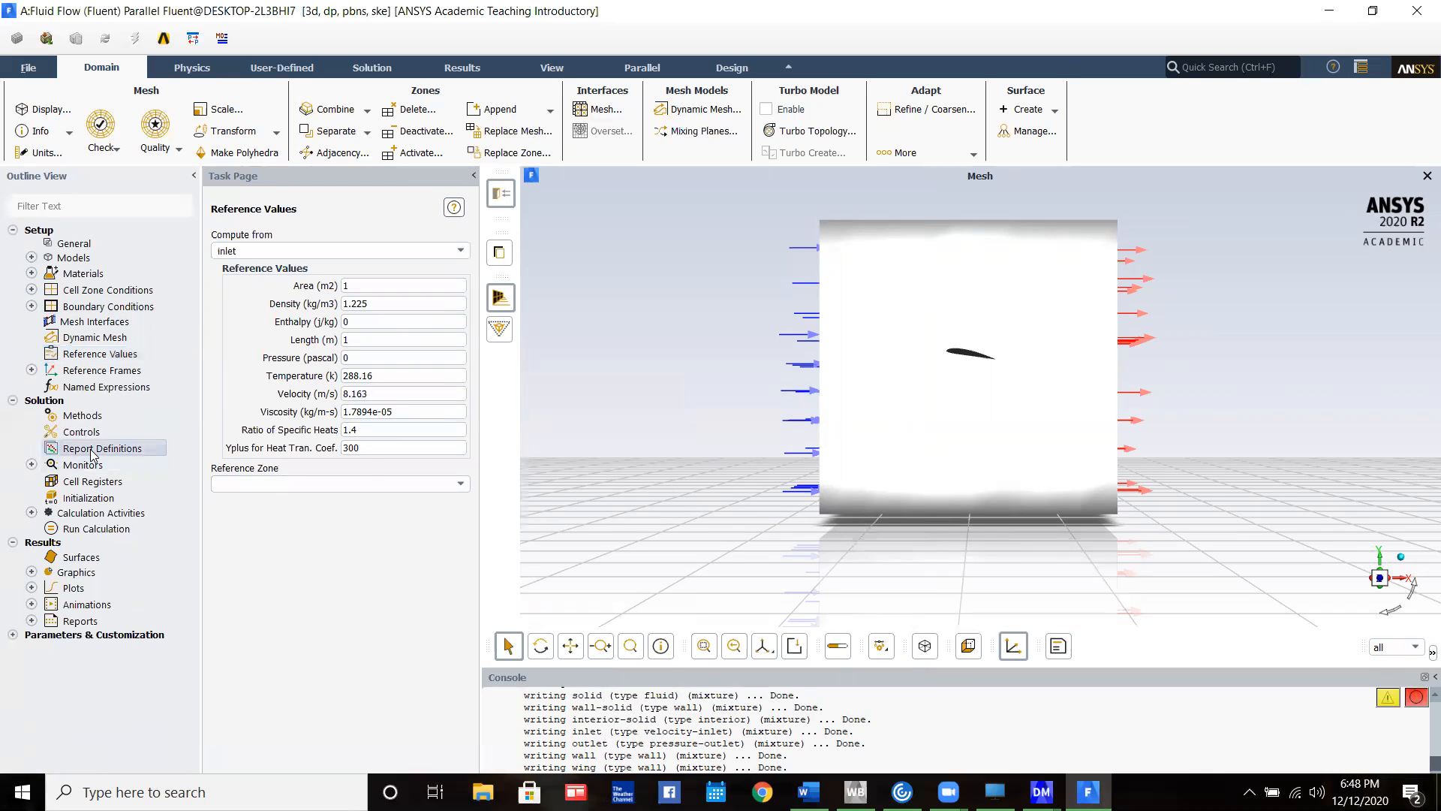
double_click(92, 450)
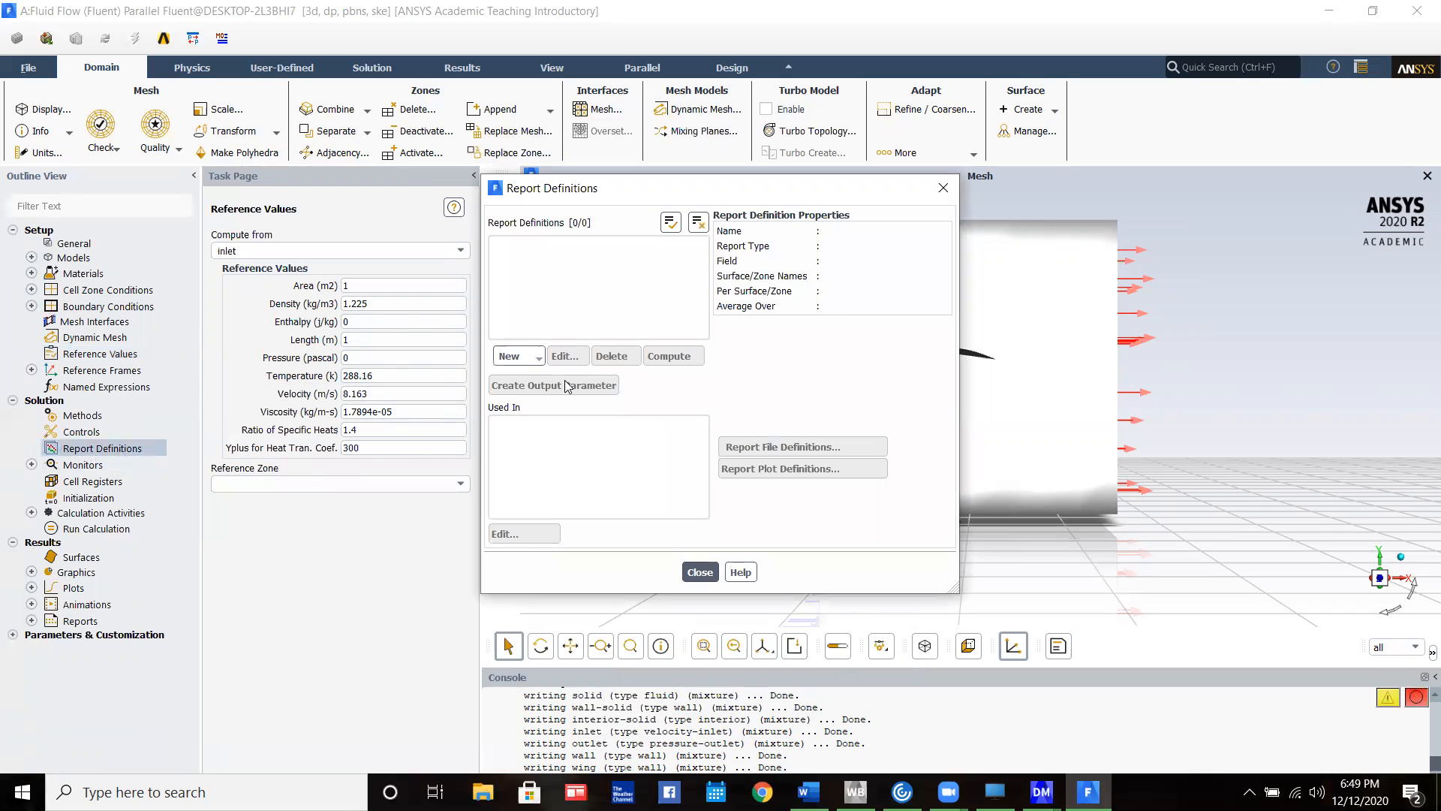
click(526, 358)
mouse_move(546, 427)
click(617, 430)
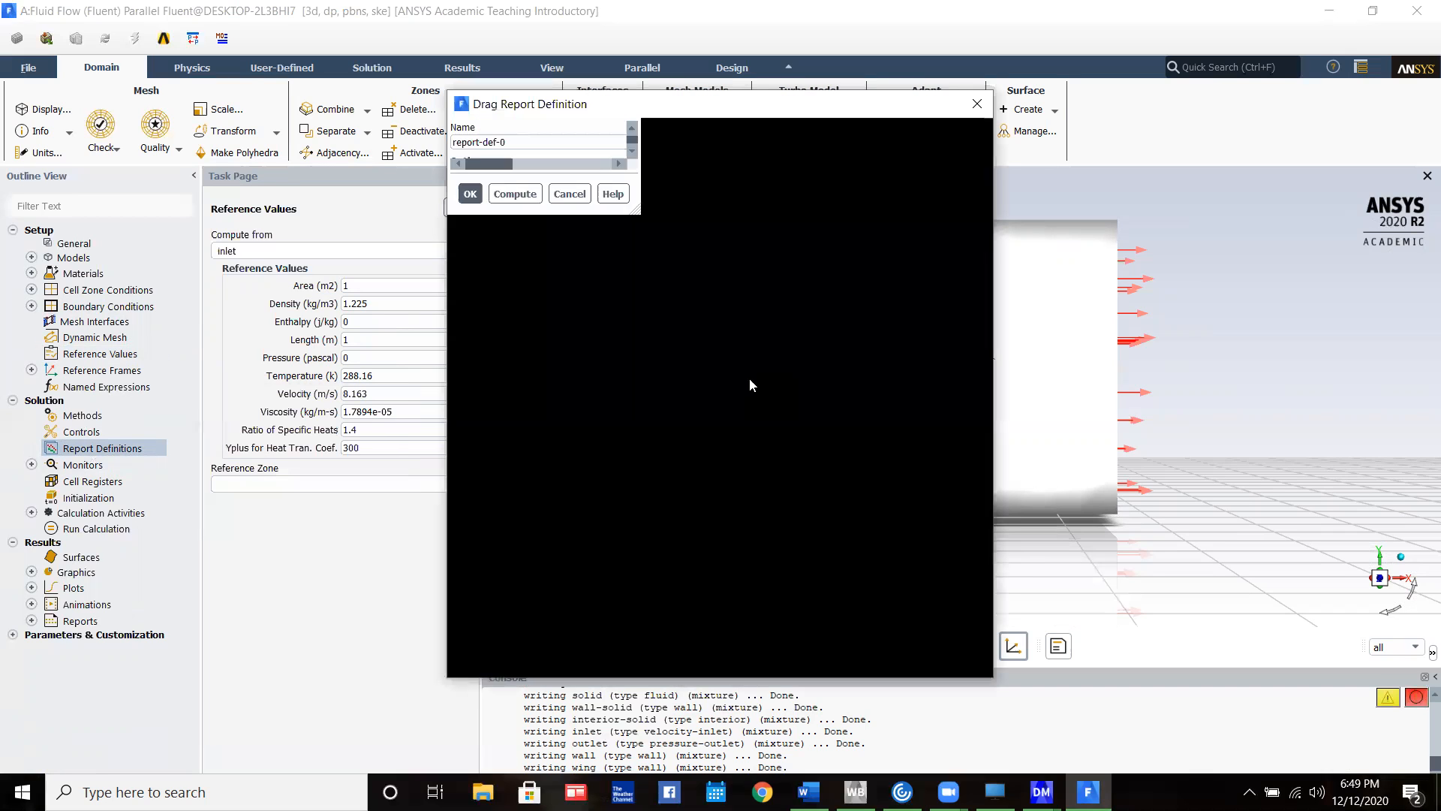
click(717, 275)
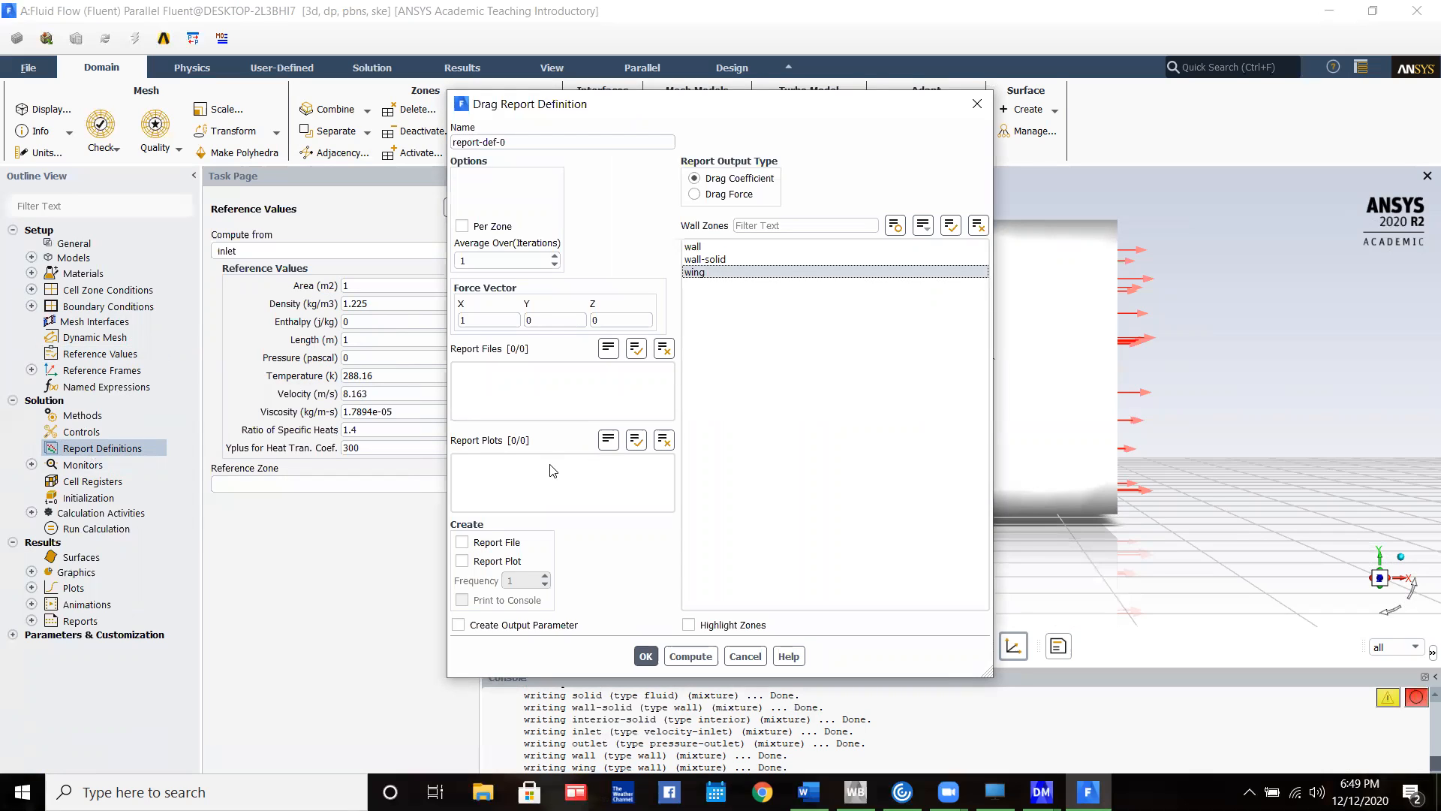
click(481, 542)
click(481, 561)
click(484, 599)
click(648, 656)
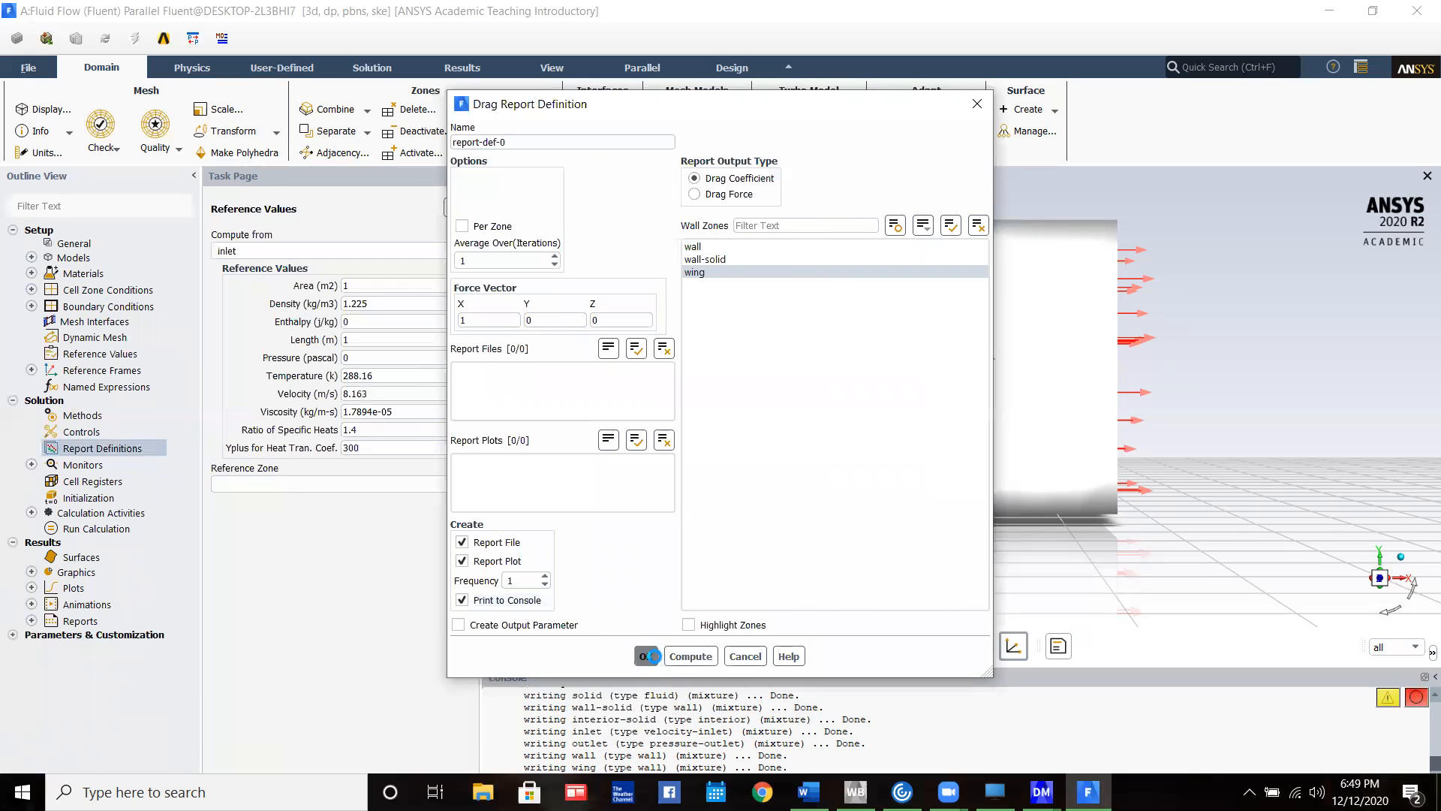
Create a lift coefficient report definition for the wing zone with a report file, report plot and console printing
click(540, 355)
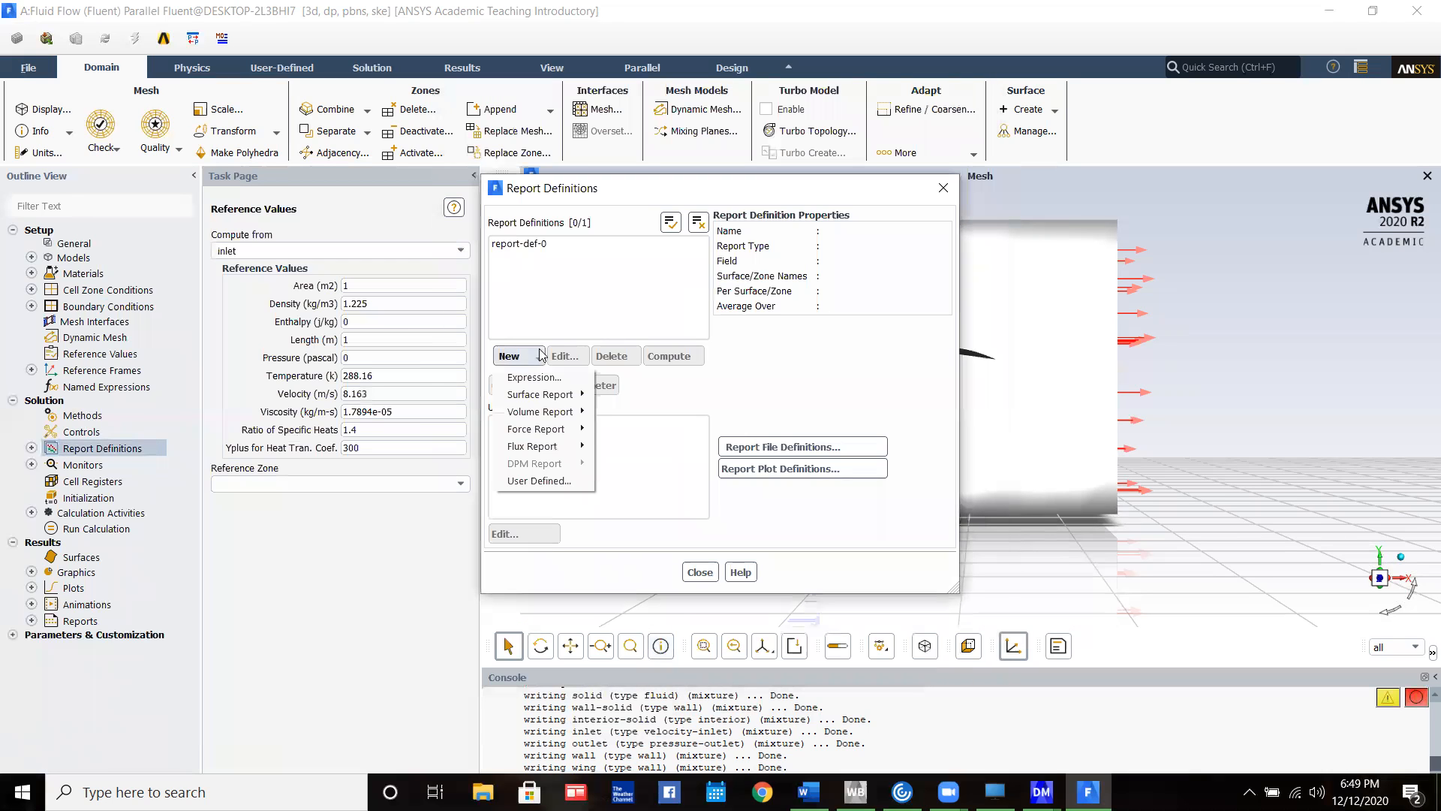
mouse_move(554, 429)
click(617, 448)
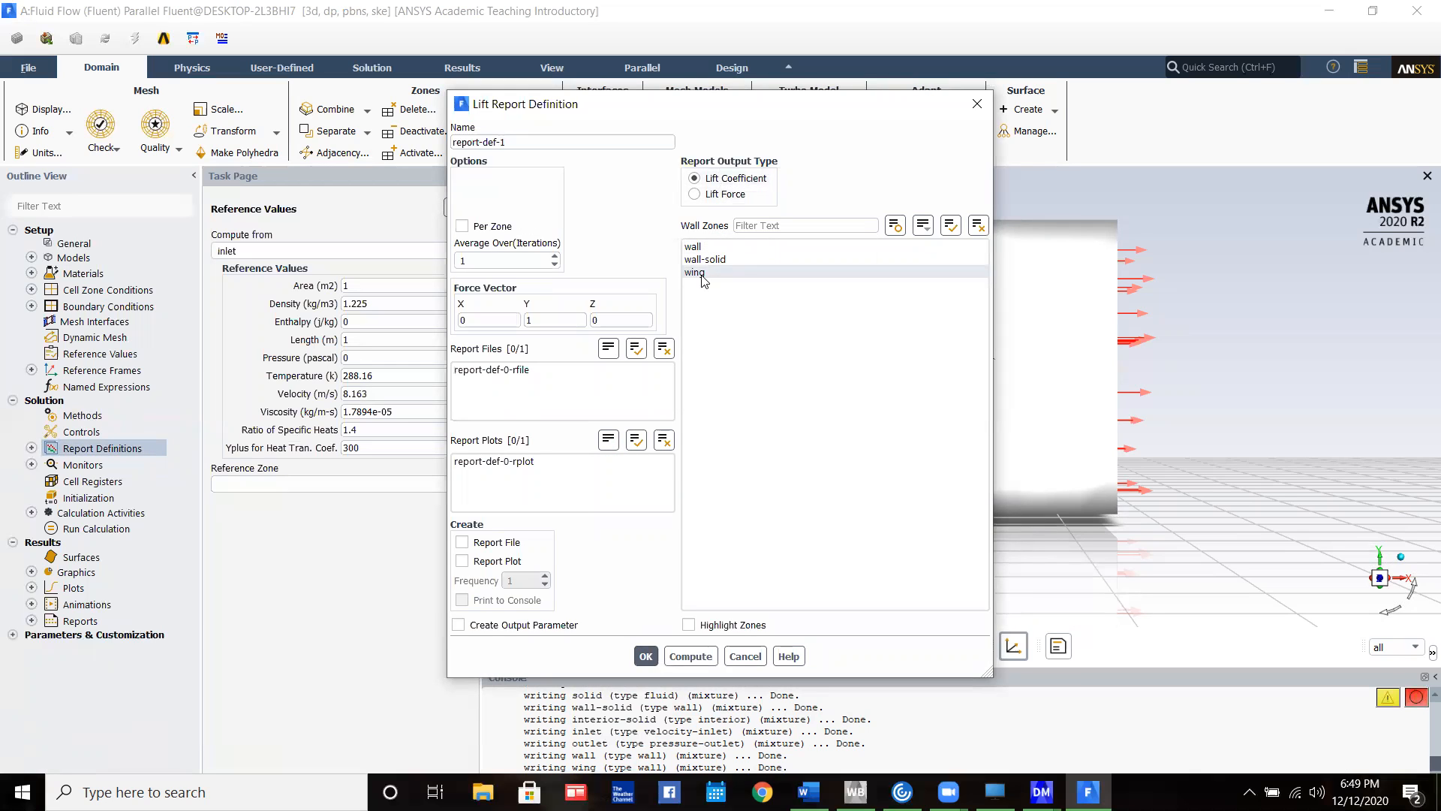
click(702, 273)
click(463, 542)
click(463, 561)
click(495, 605)
click(646, 656)
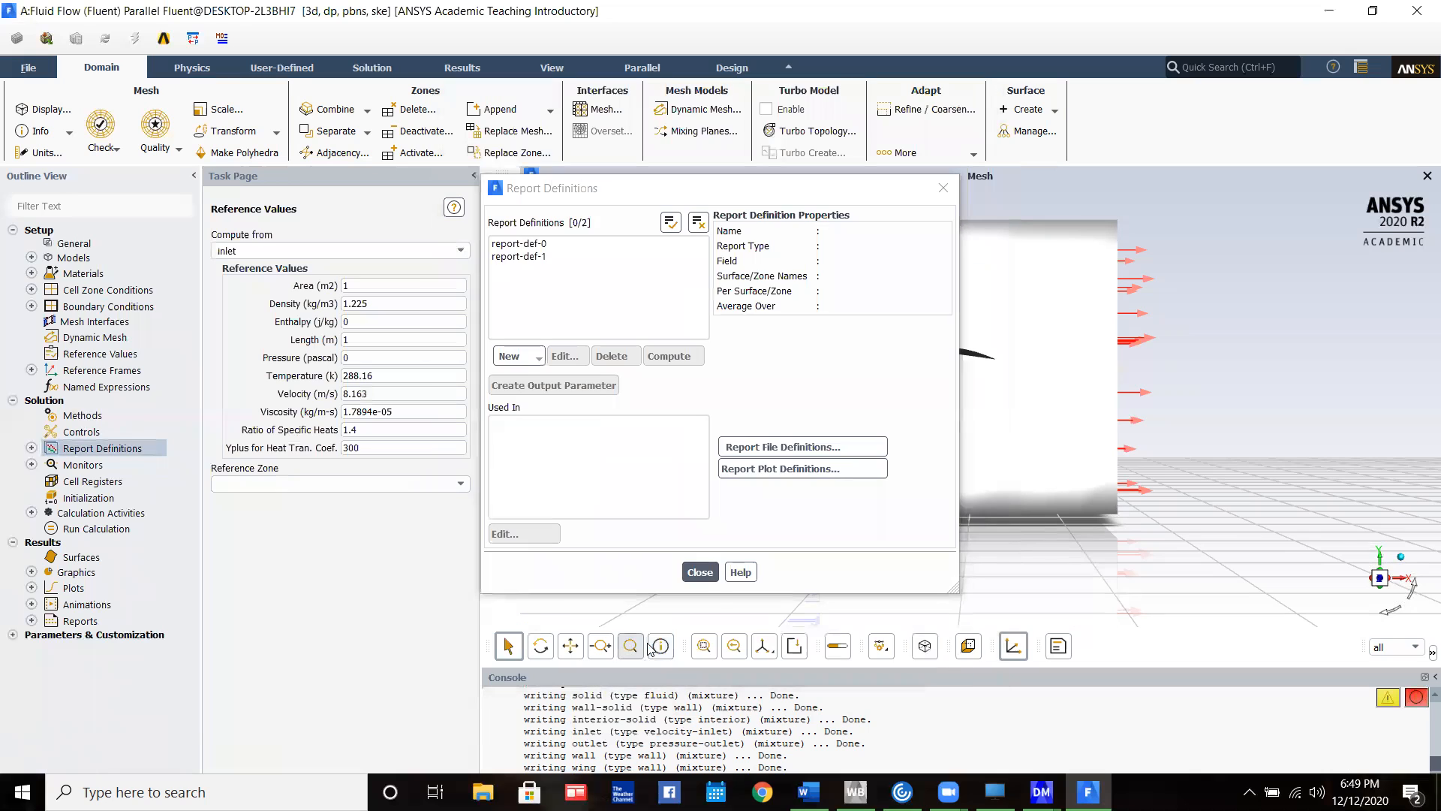
click(700, 572)
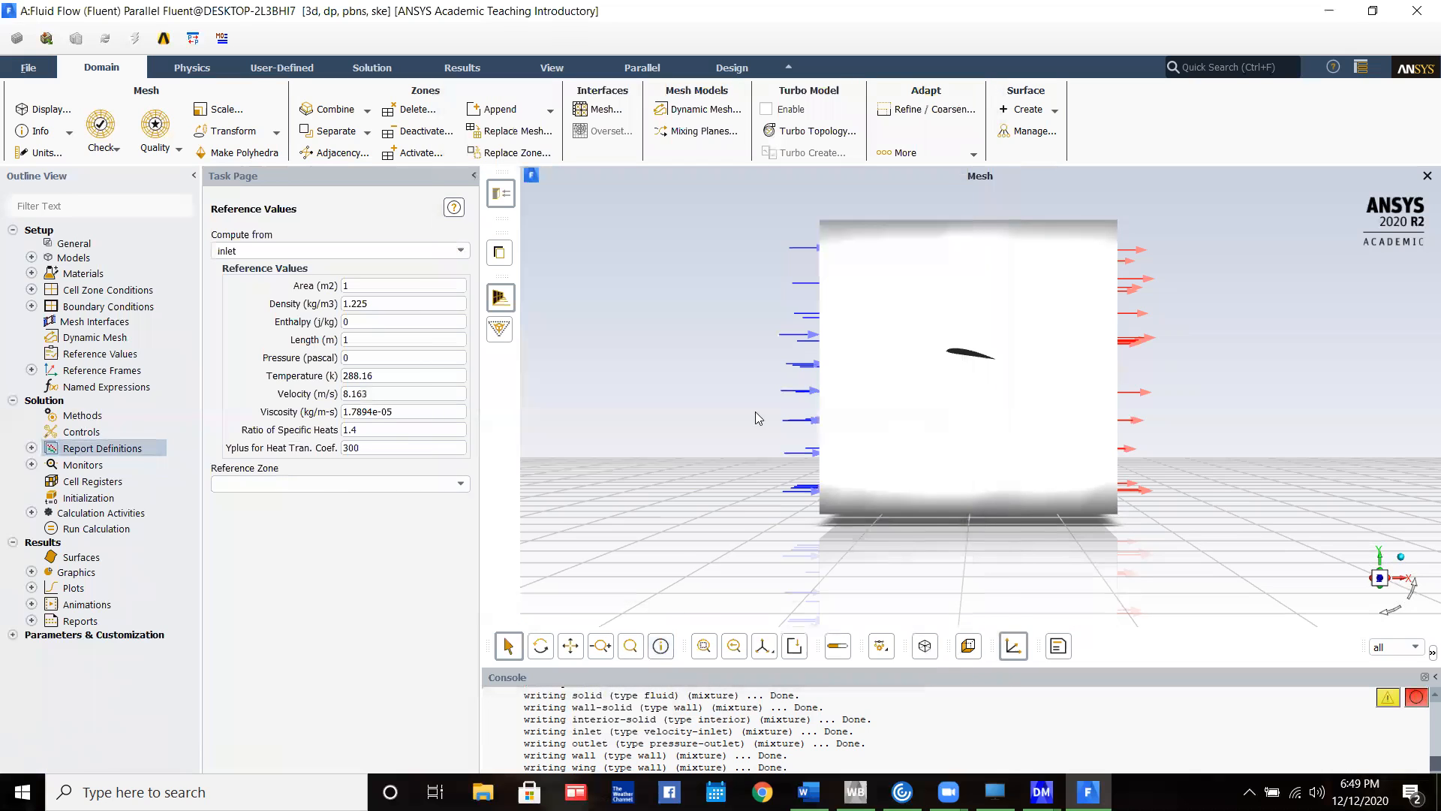
Initialize the solution with hybrid initialization using 25 iterations
click(103, 499)
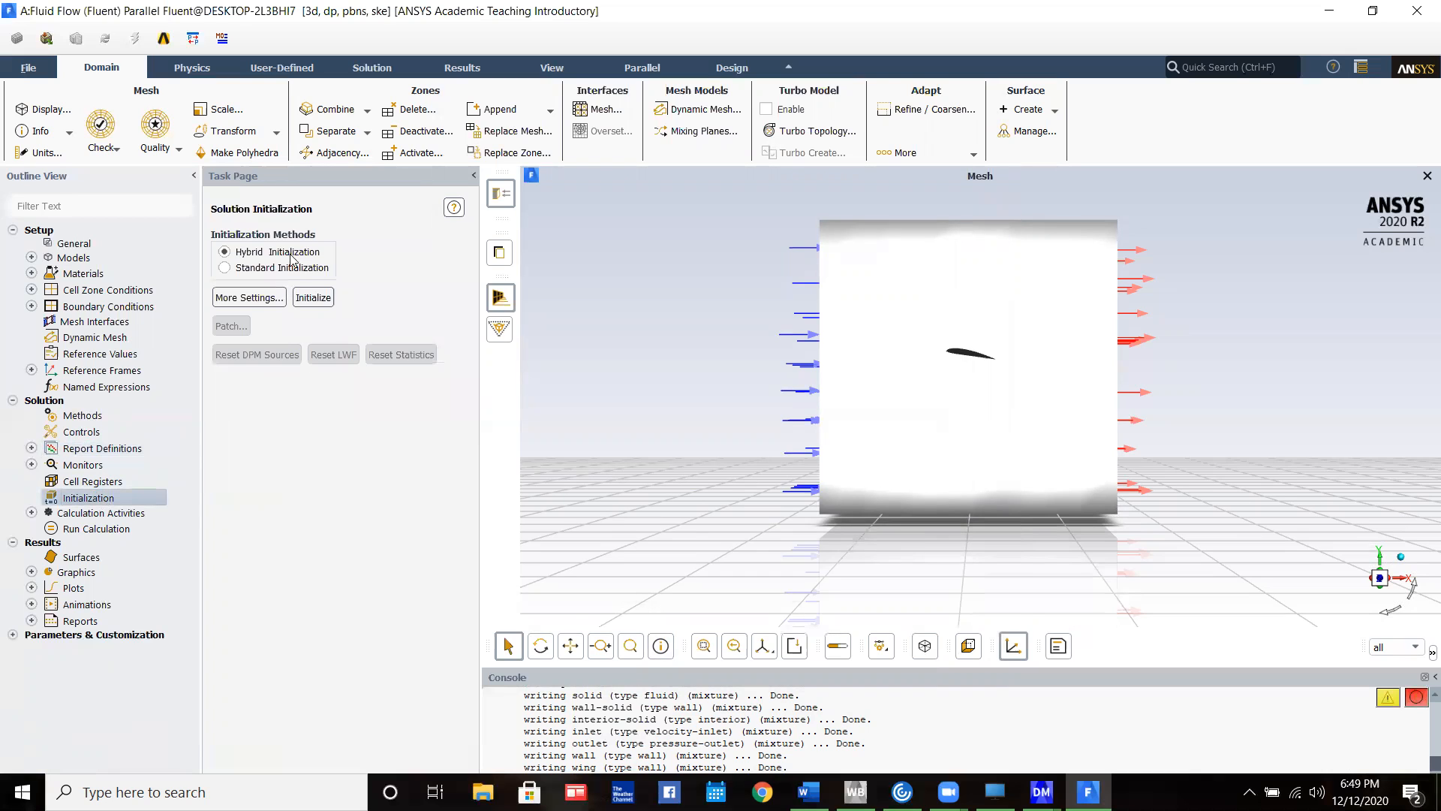
click(267, 299)
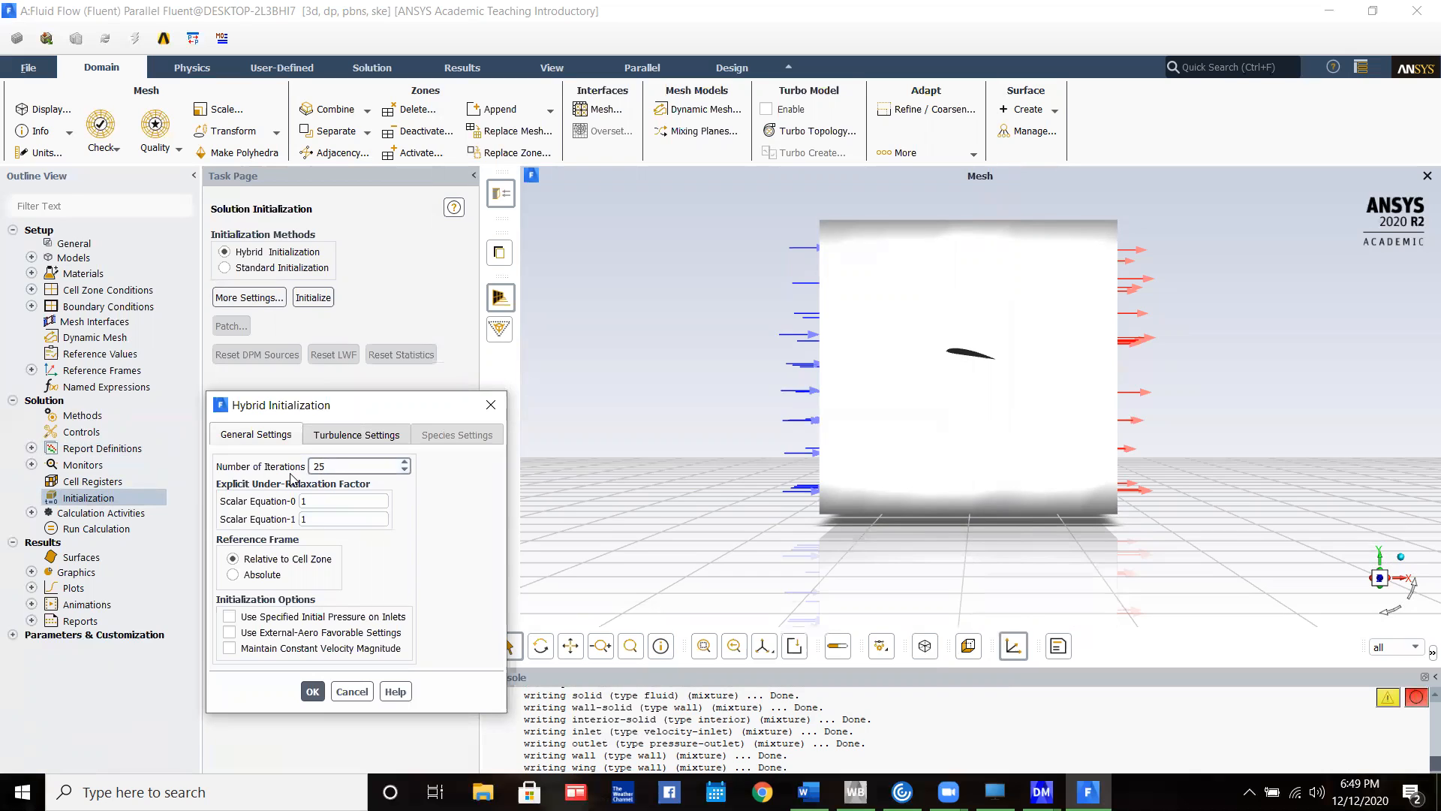
click(312, 691)
click(325, 300)
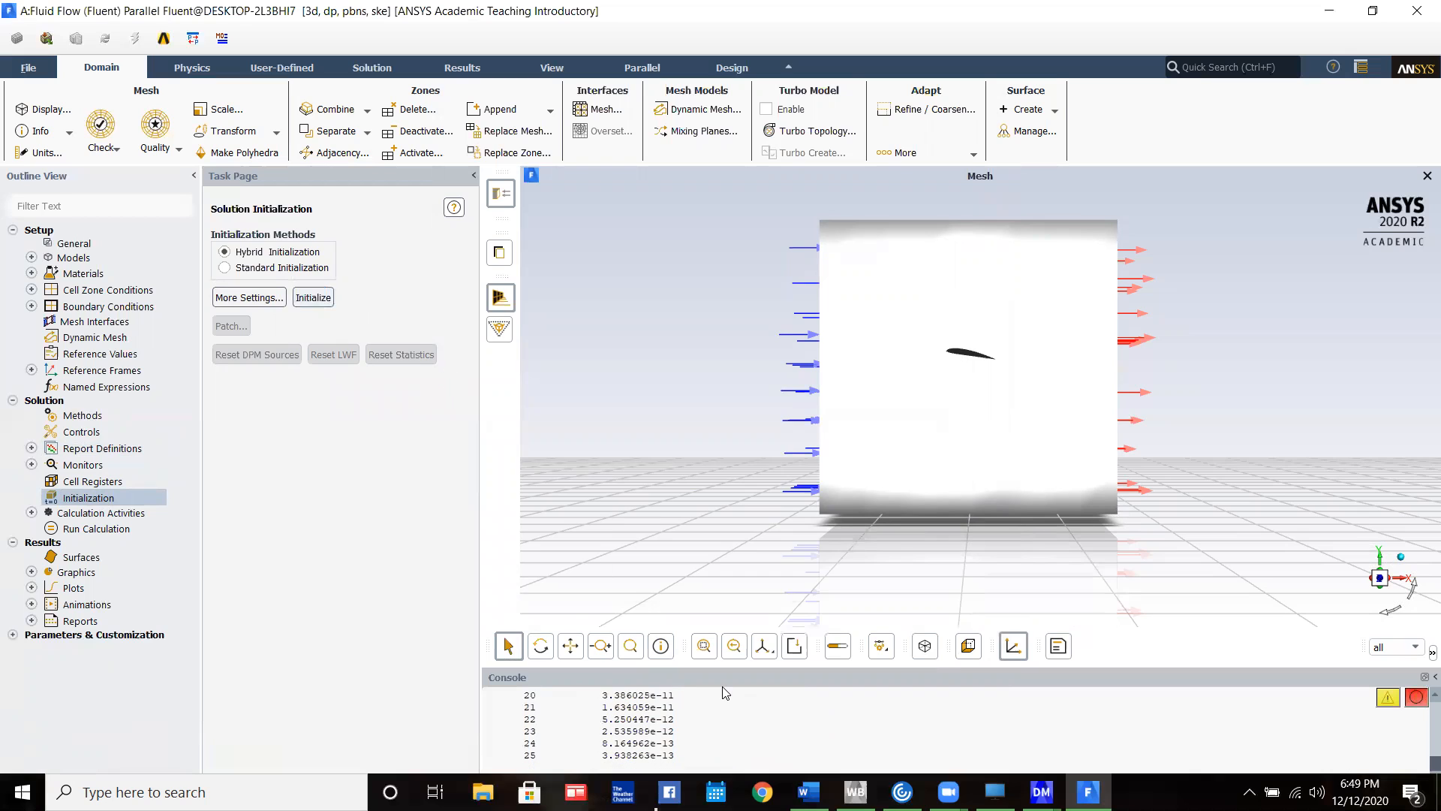
Run the calculation for 100 iterations and close the scaled residuals and drag coefficient plots
click(107, 528)
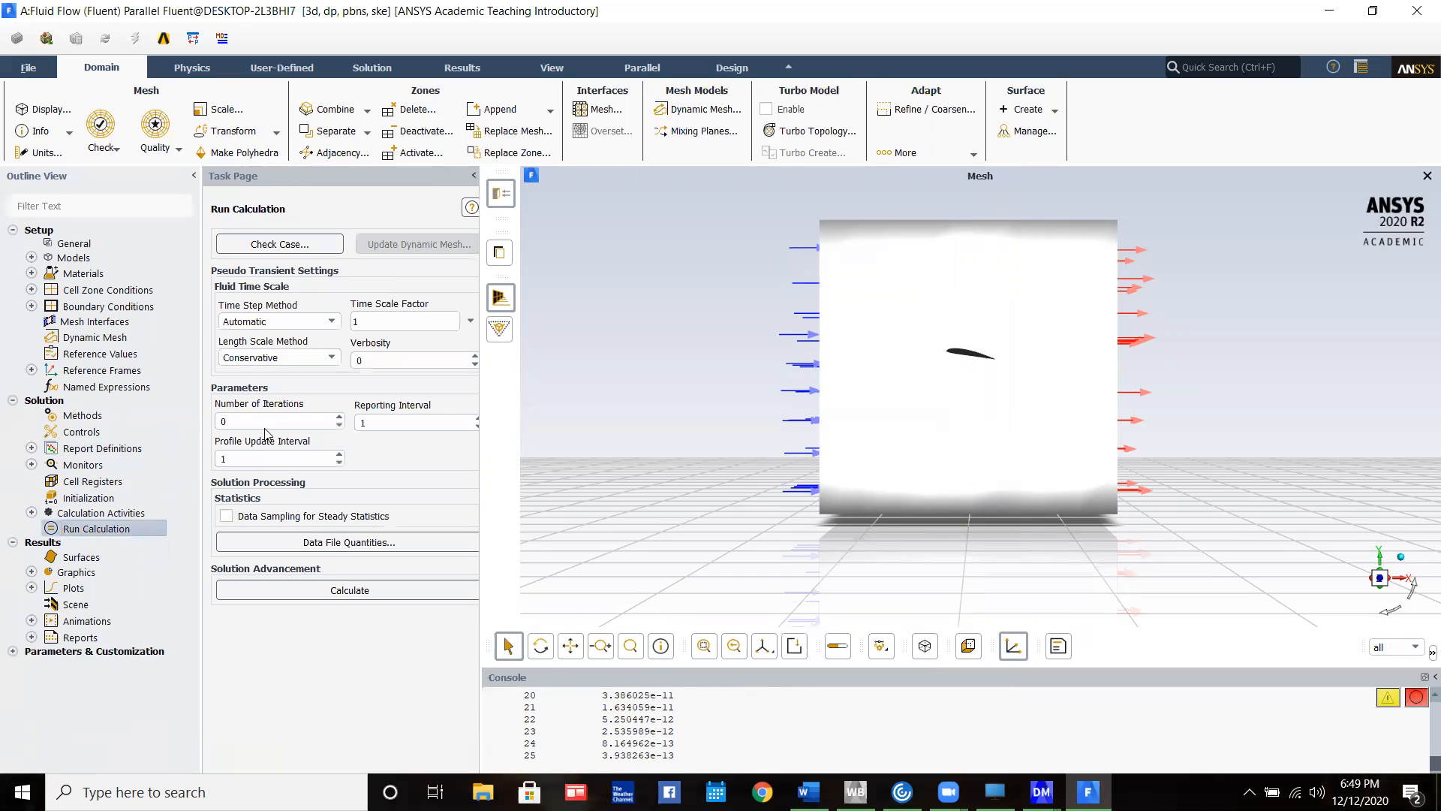
key(BackSpace)
text(100)
click(362, 593)
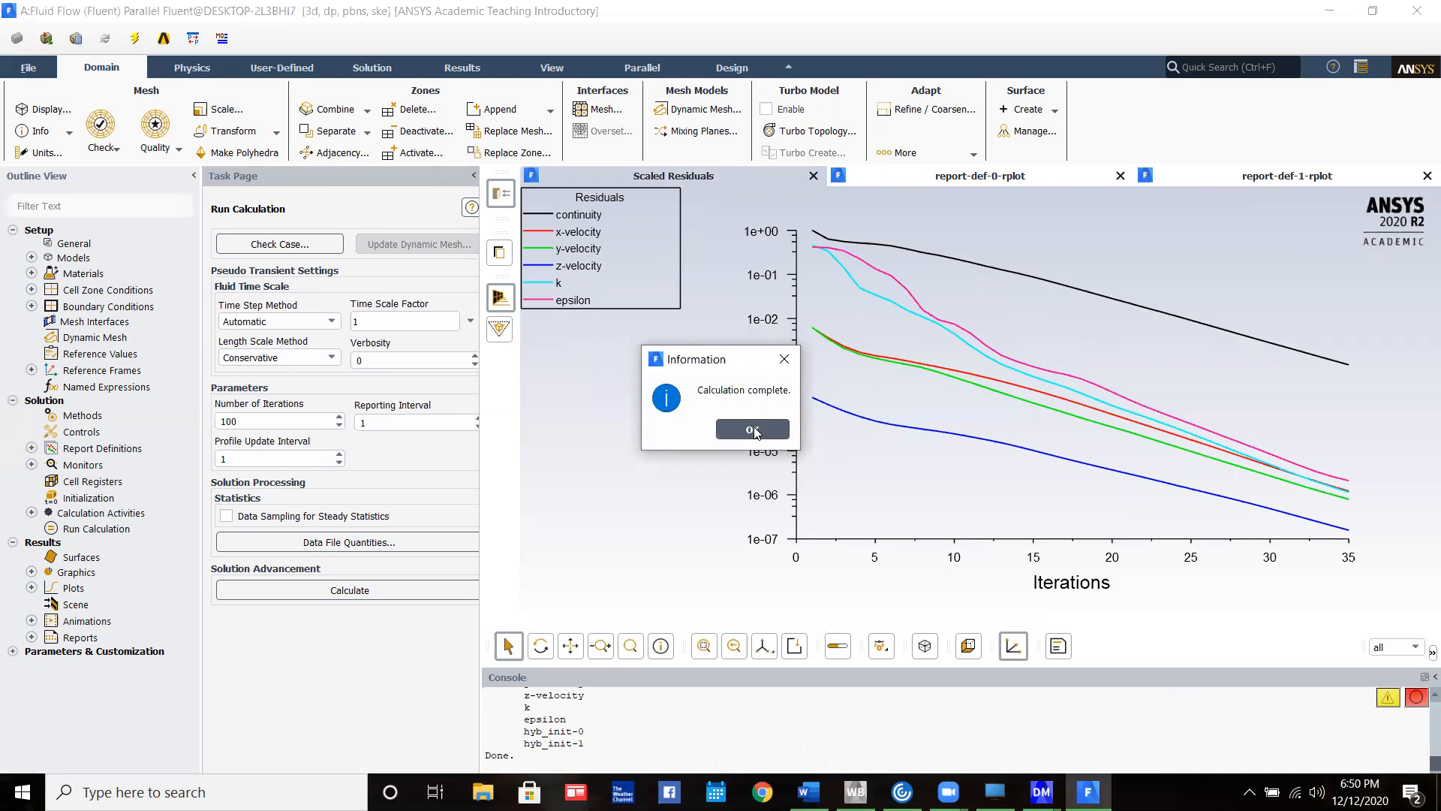
click(753, 431)
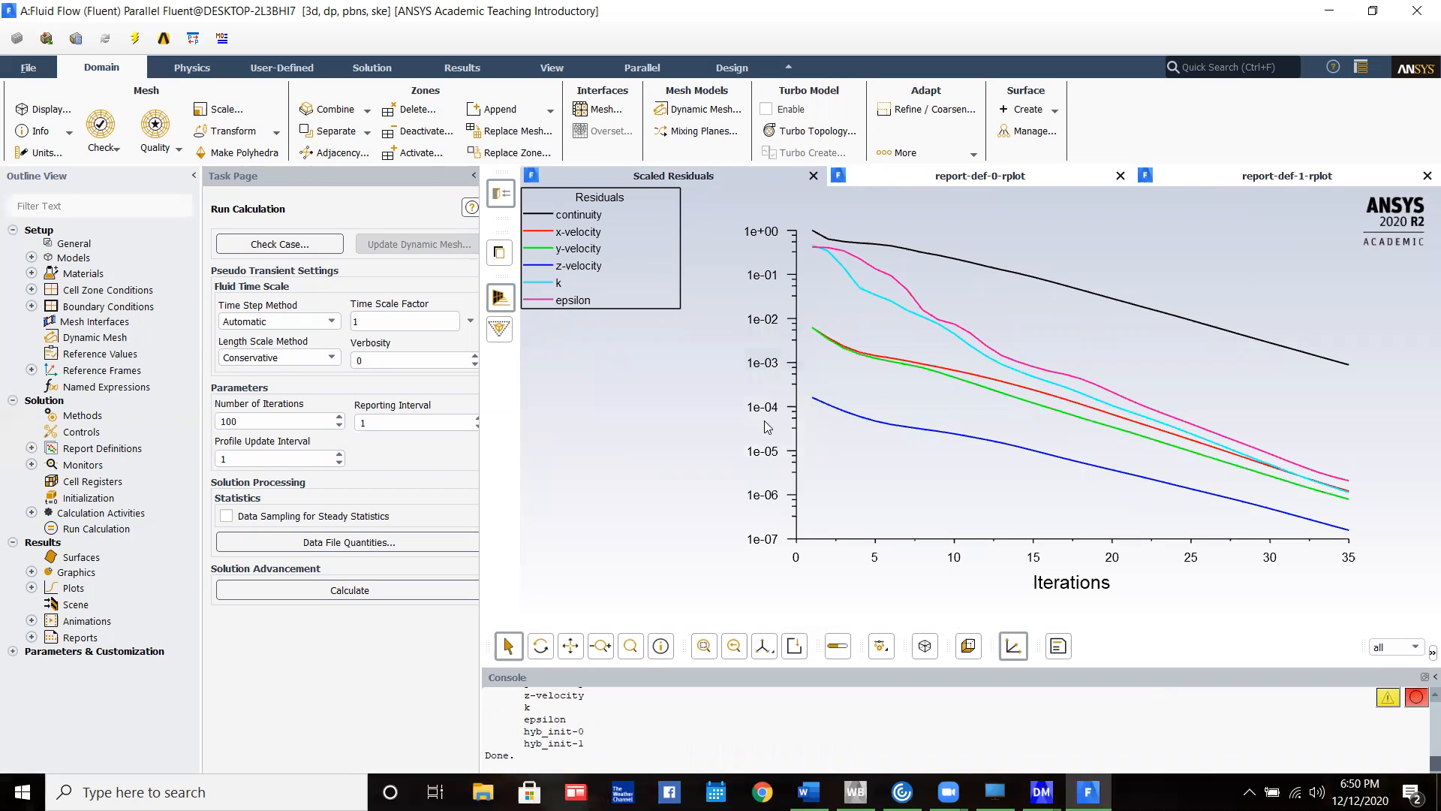
click(813, 176)
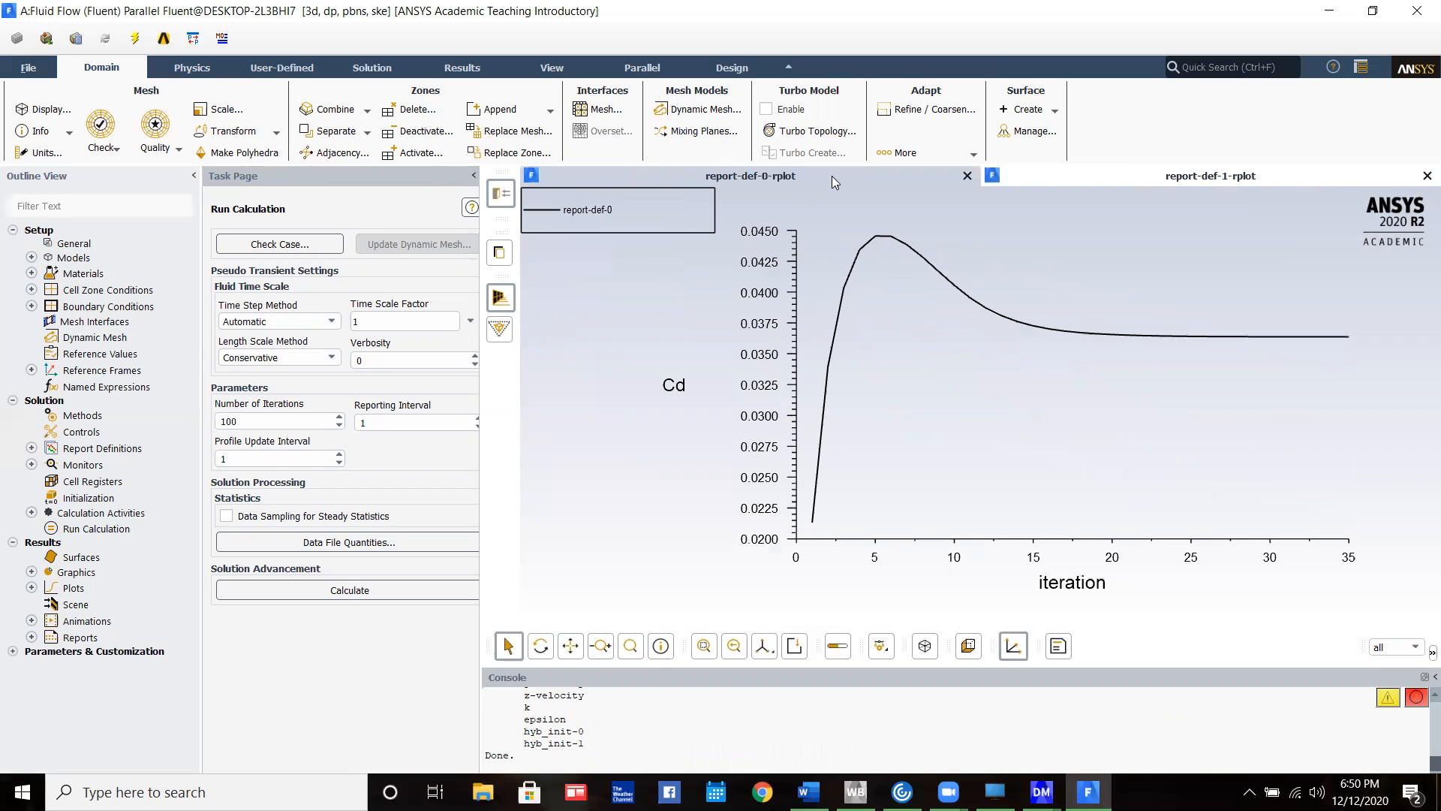
click(967, 176)
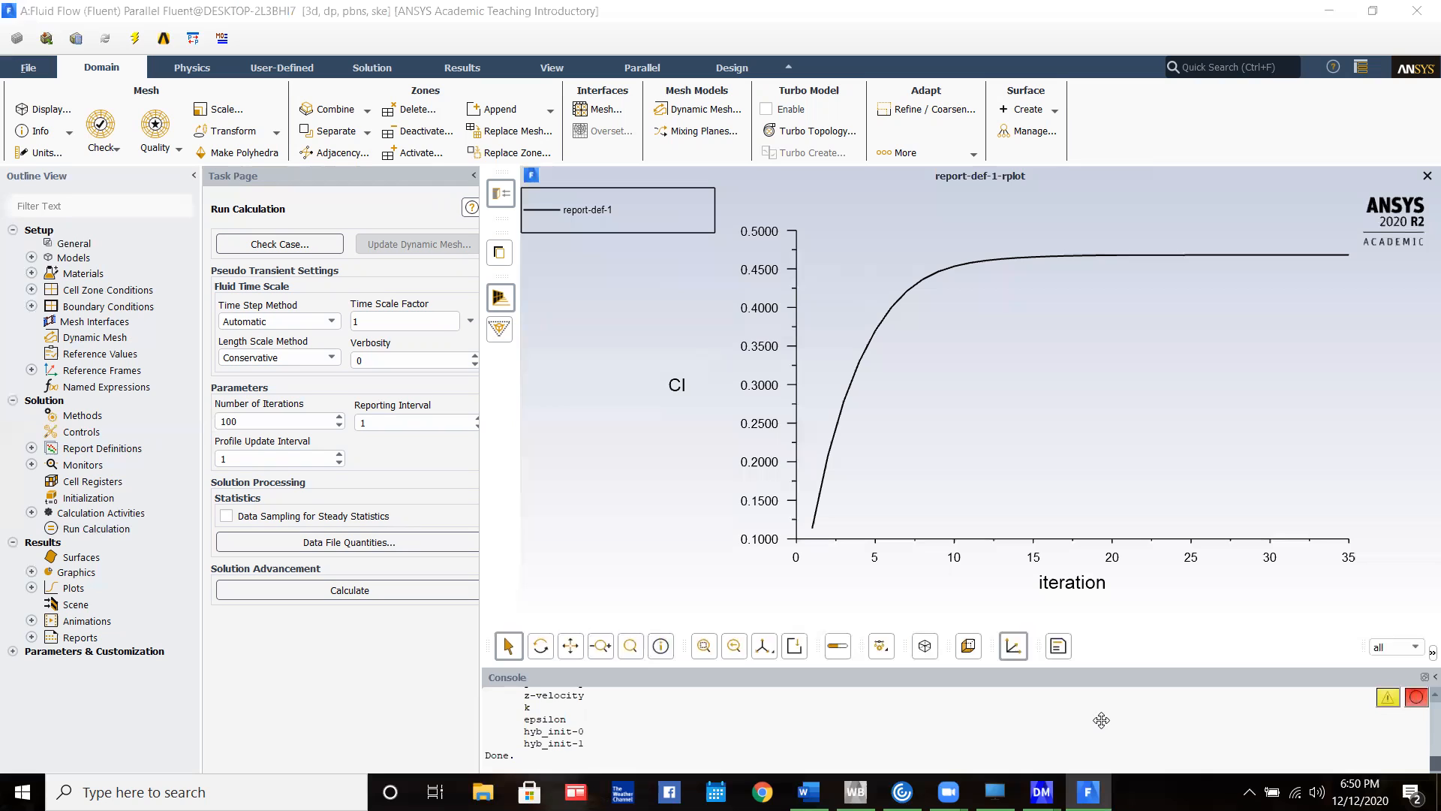
Compute the wing's lift coefficient from its existing report definition, report-def-1
click(31, 448)
click(75, 466)
right_click(88, 463)
click(88, 462)
double_click(88, 466)
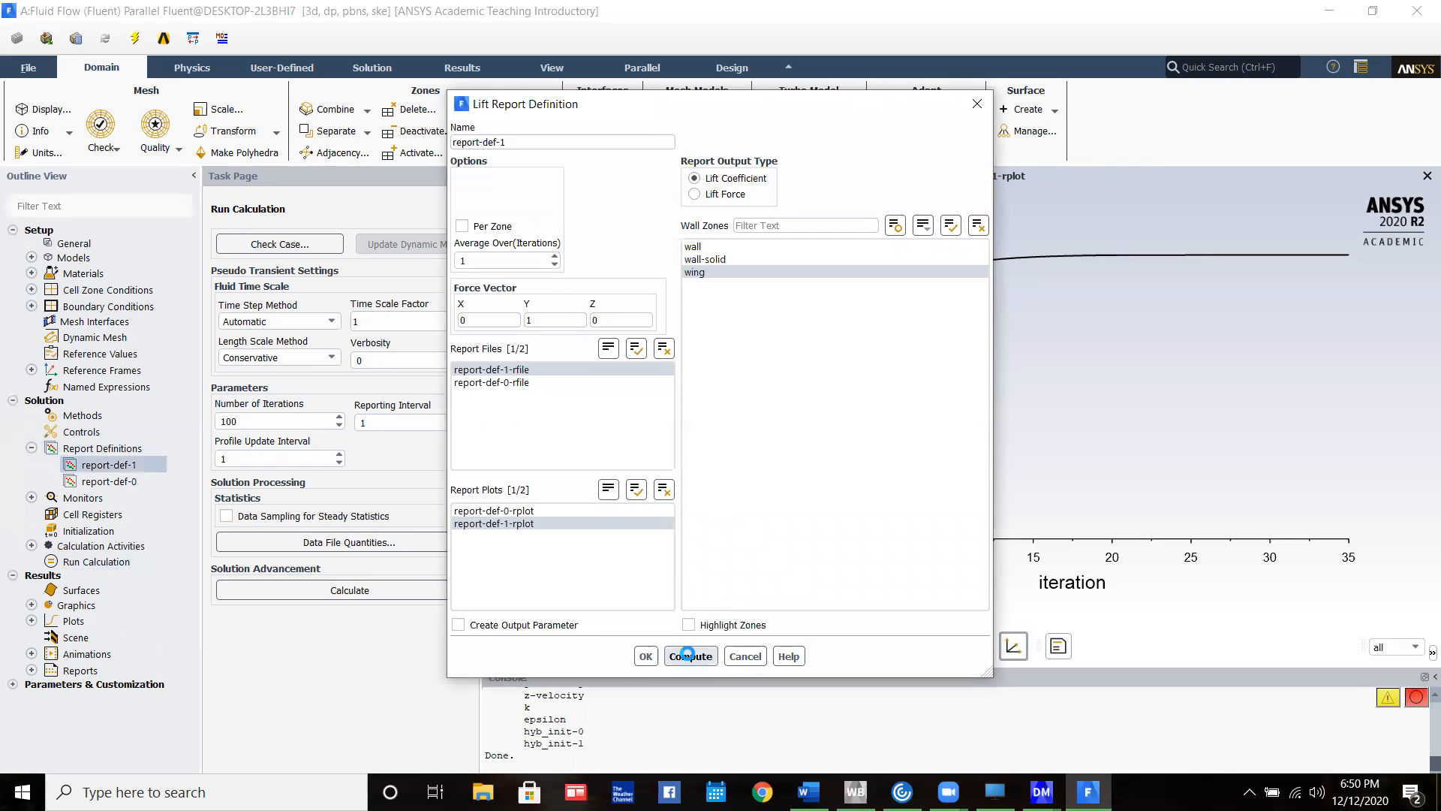
click(691, 657)
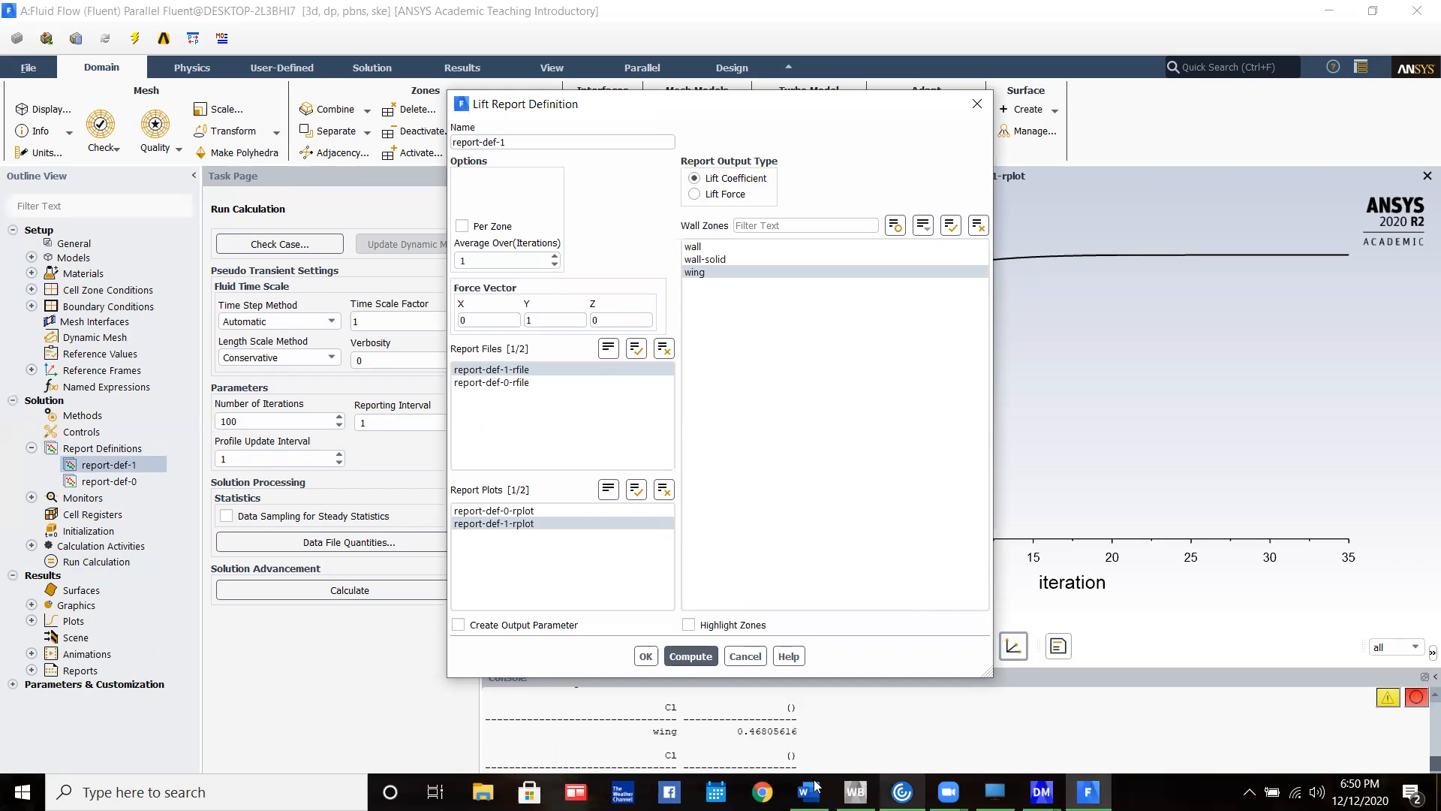
click(977, 104)
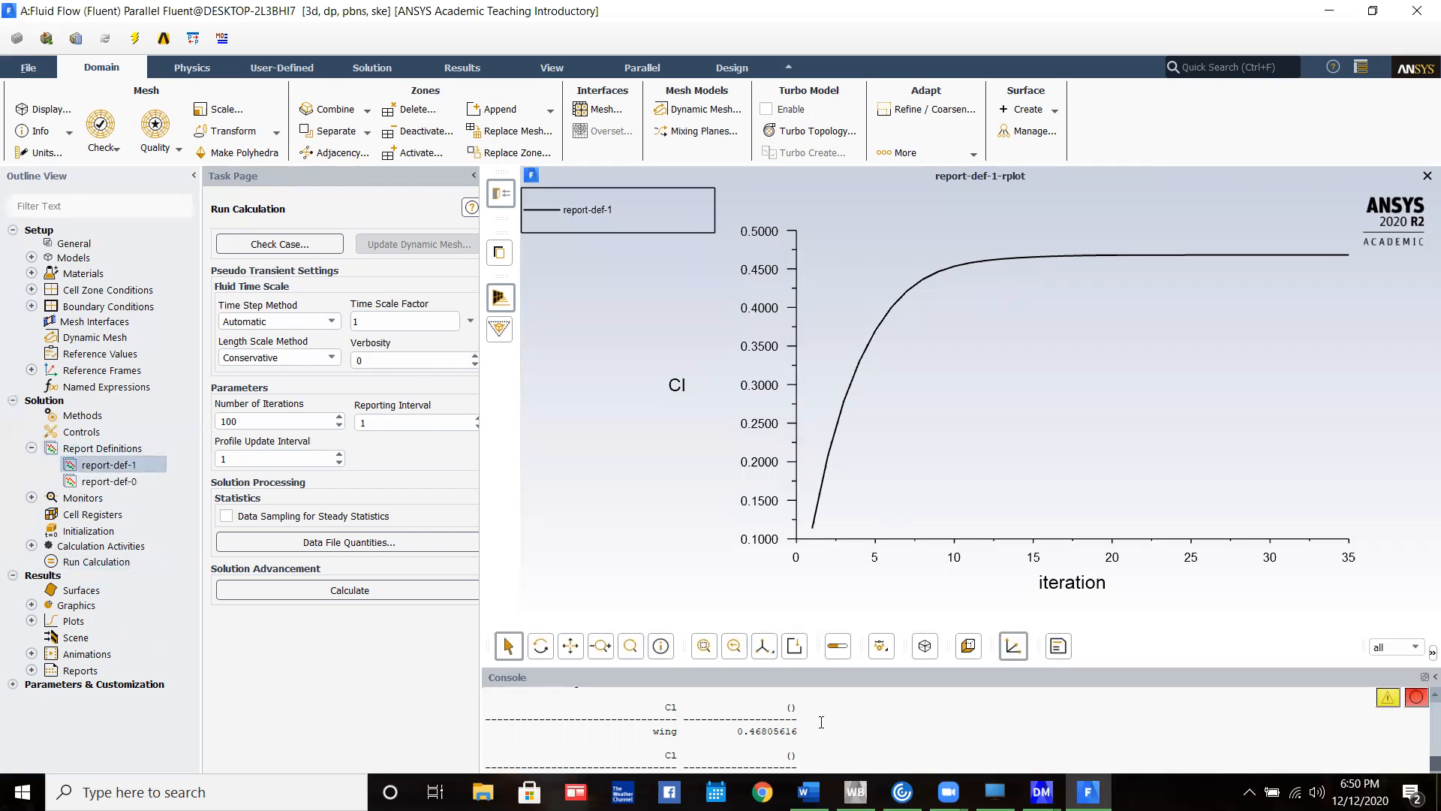
Compute the wing's drag coefficient from its existing report definition, report-def-0
double_click(109, 481)
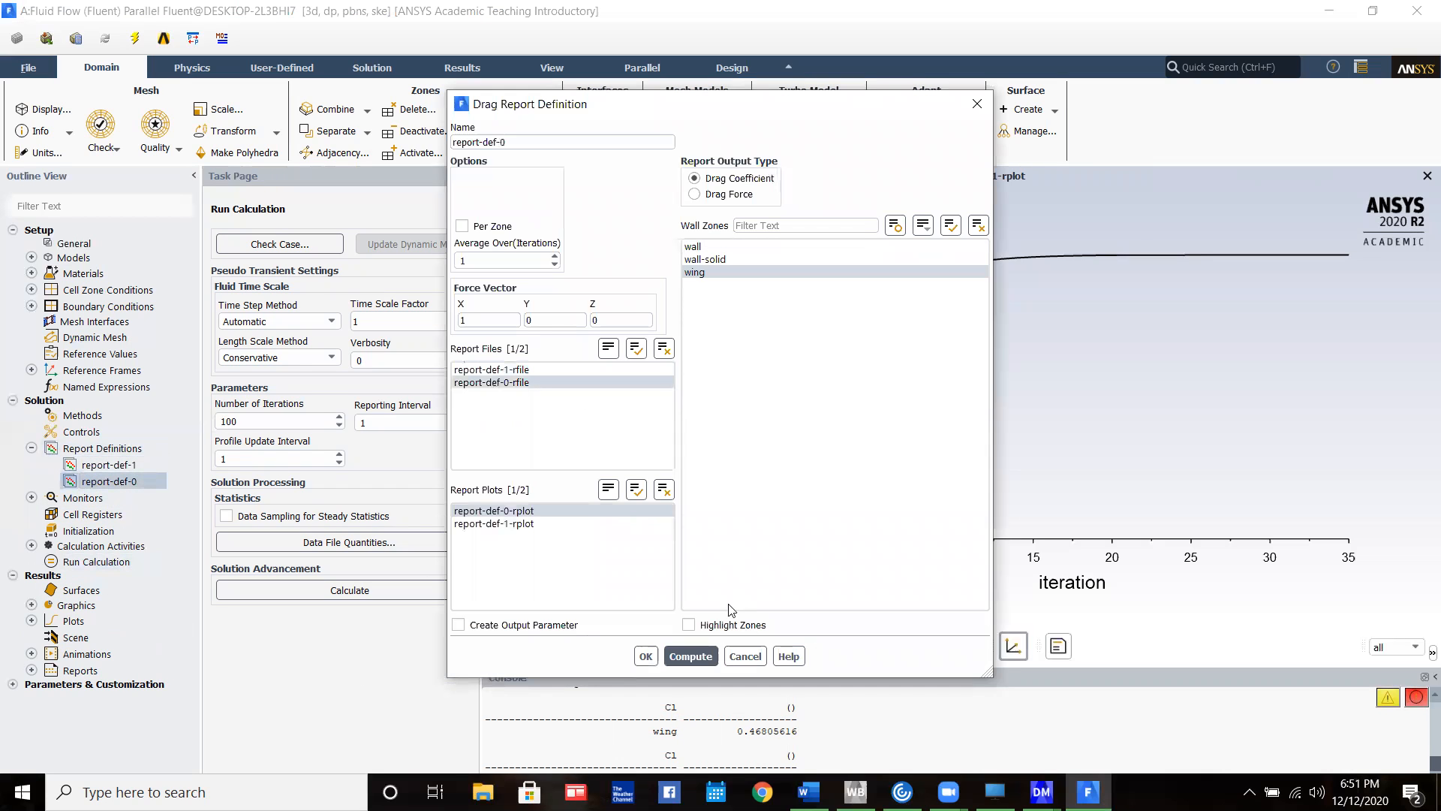
click(692, 657)
click(746, 656)
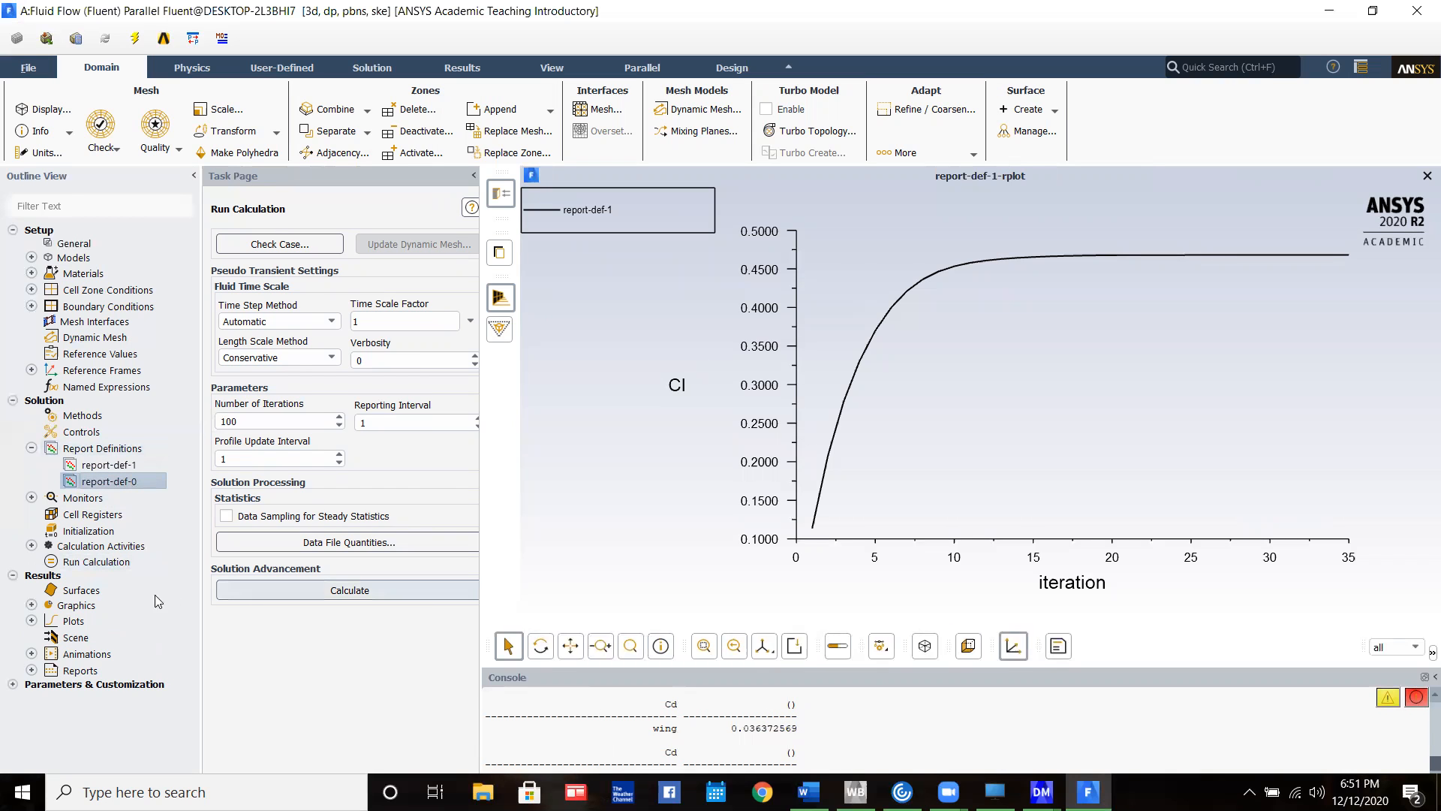
Create and display a velocity vector plot on the wing surface, colored by velocity magnitude
click(30, 605)
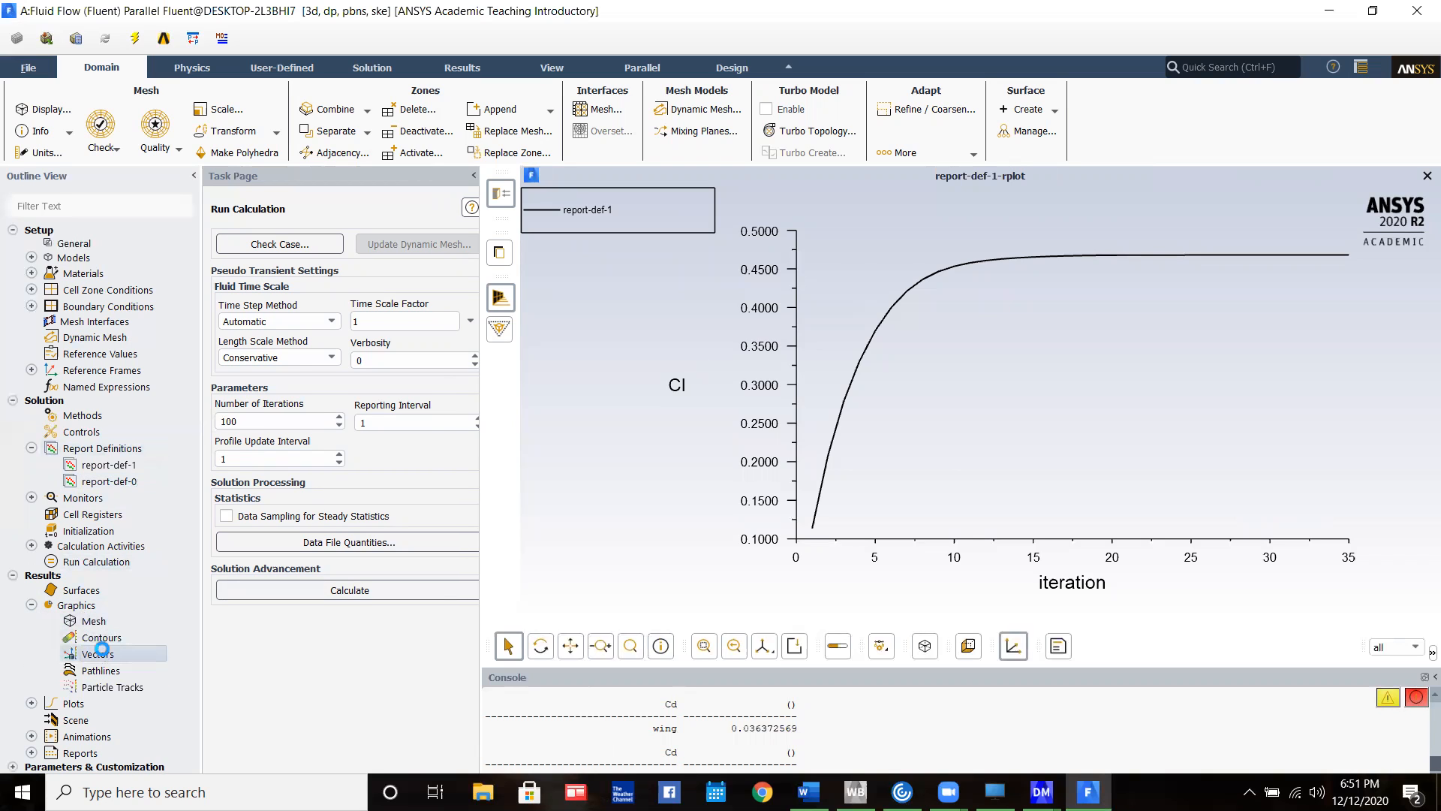
double_click(103, 655)
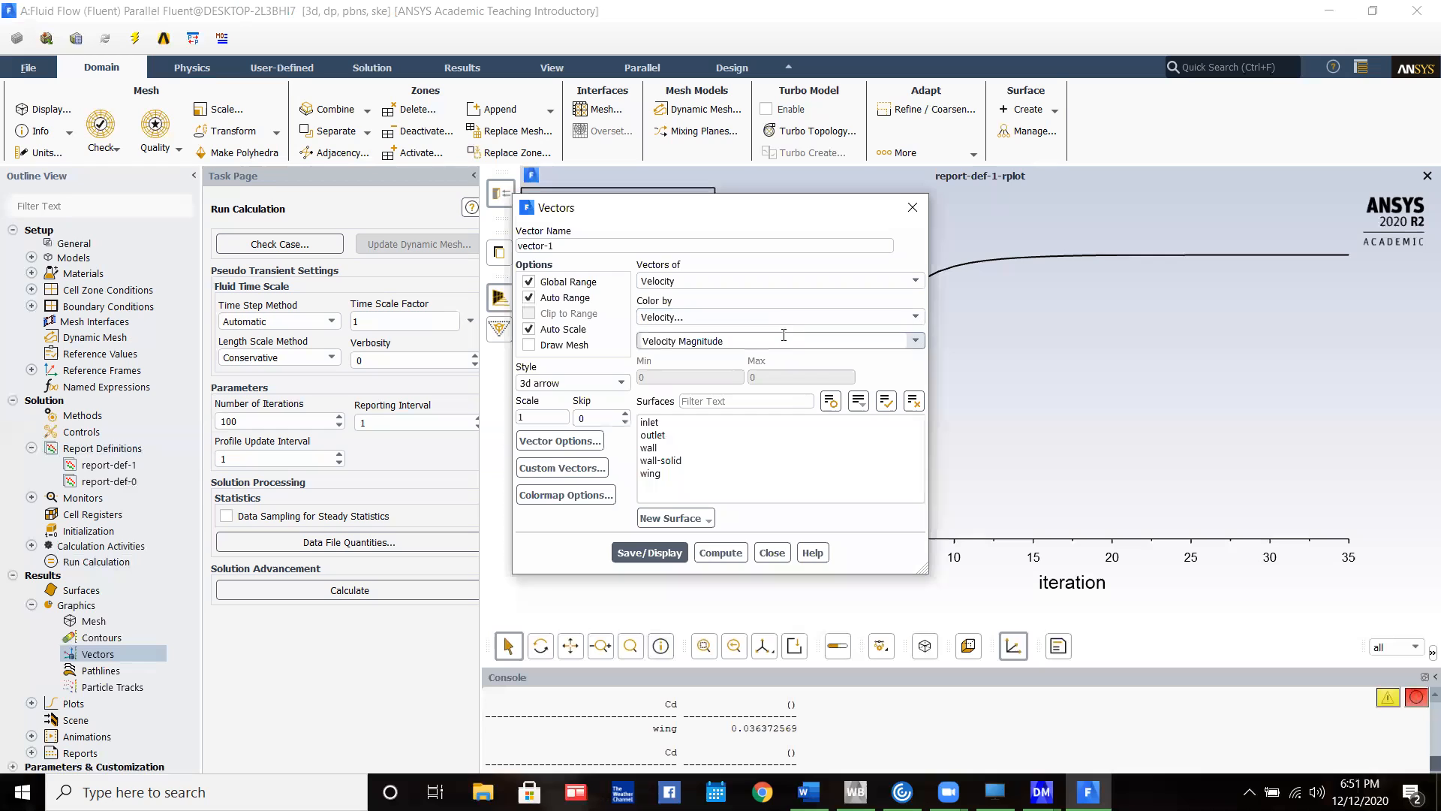
click(668, 473)
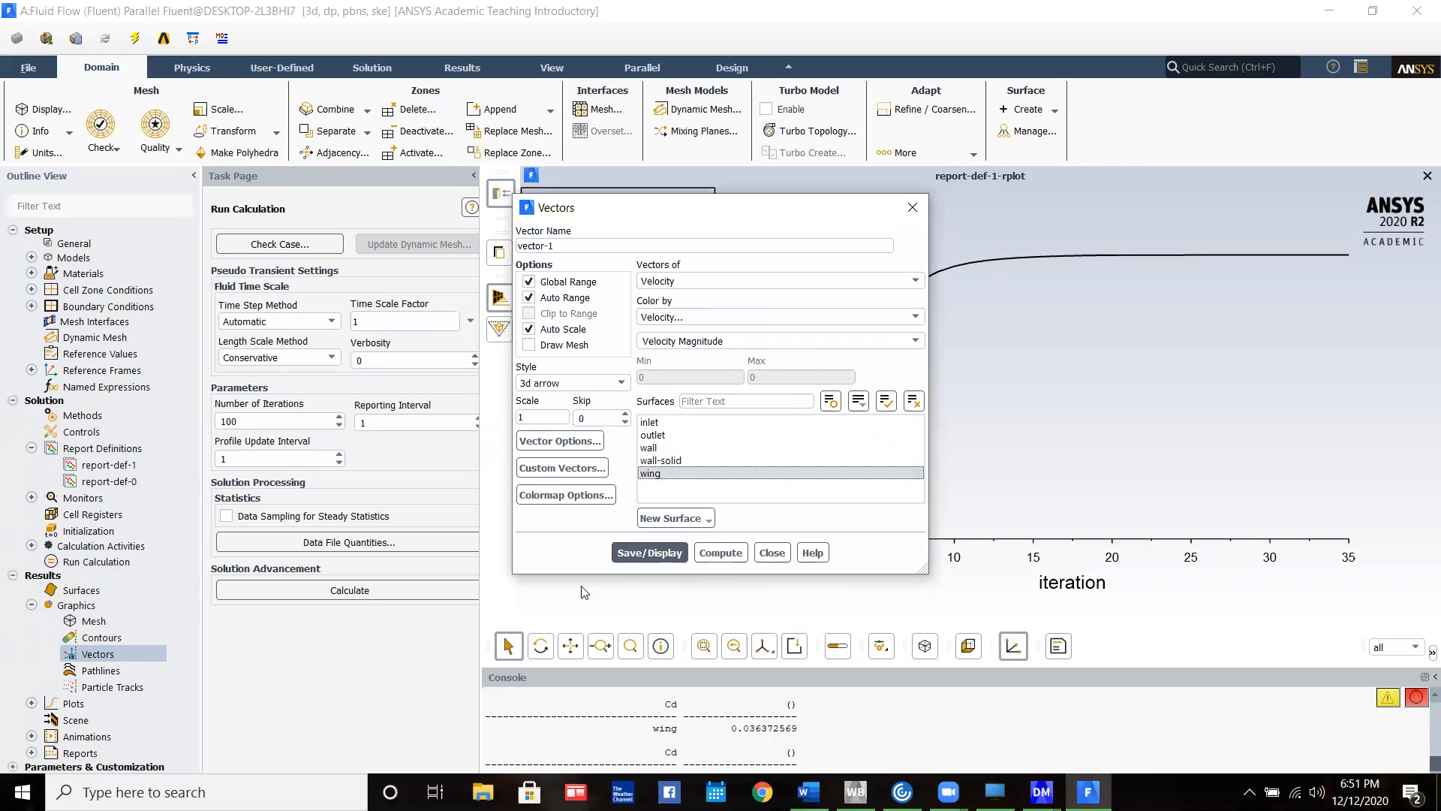
click(644, 552)
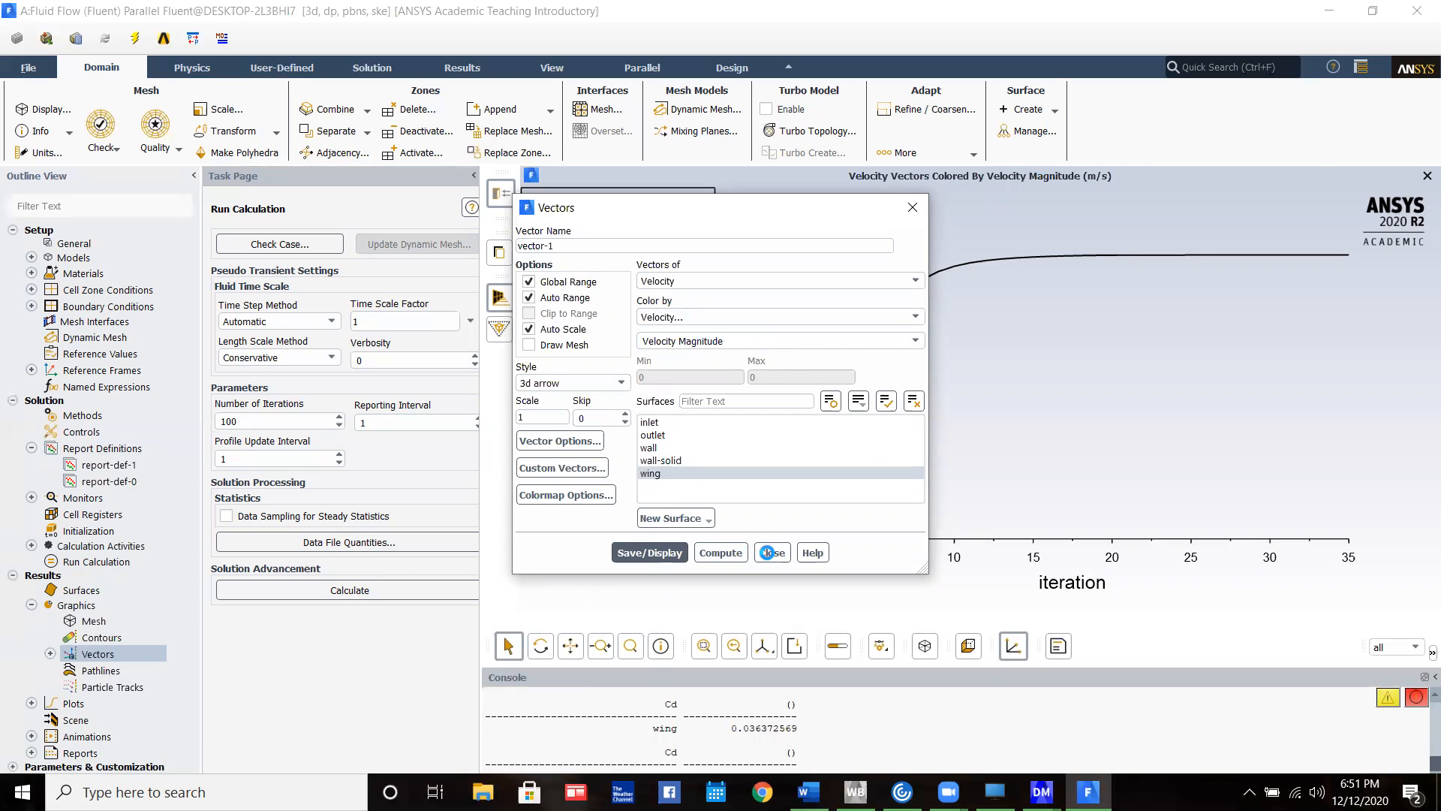
click(772, 553)
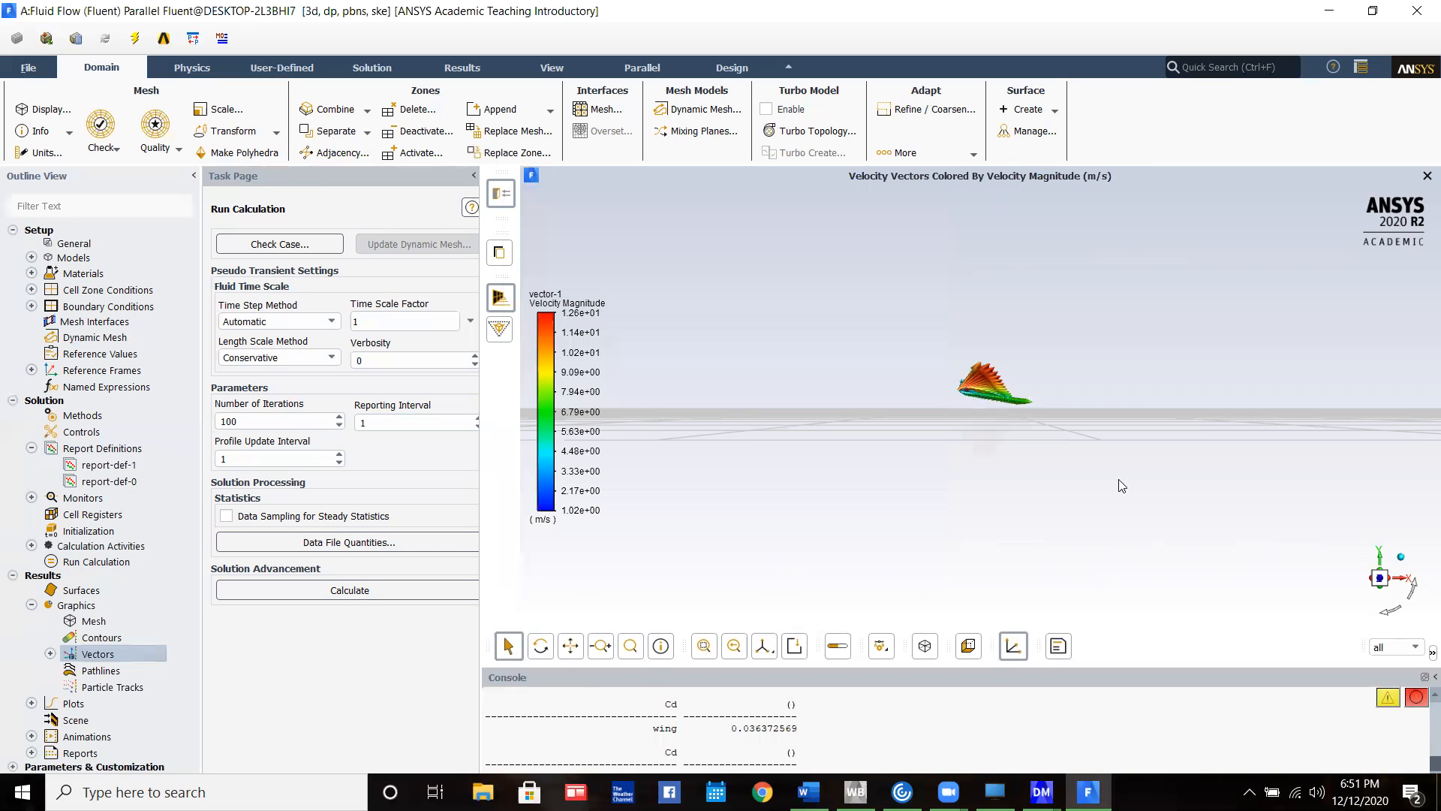
scroll(1059, 389, up, 2)
scroll(944, 386, up, 5)
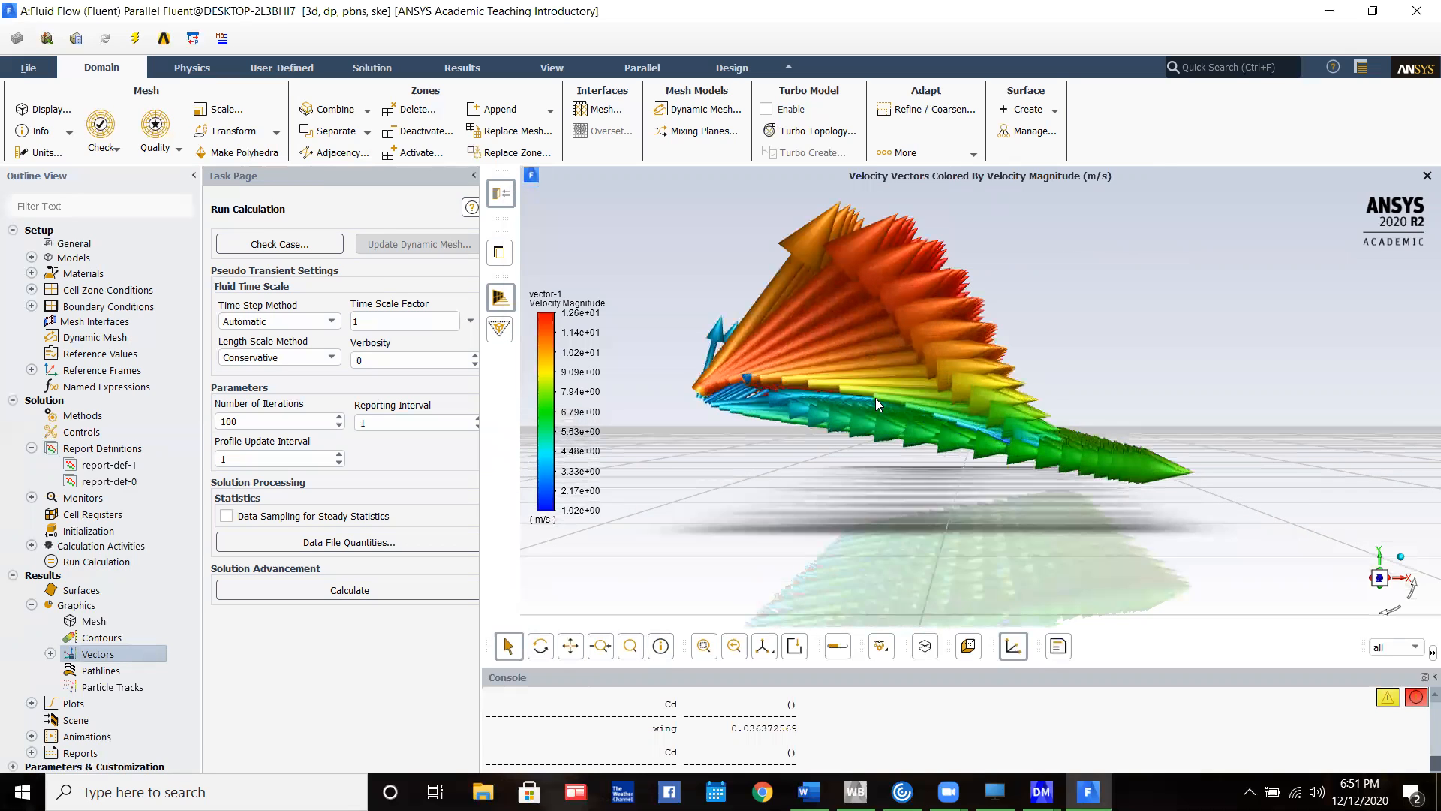